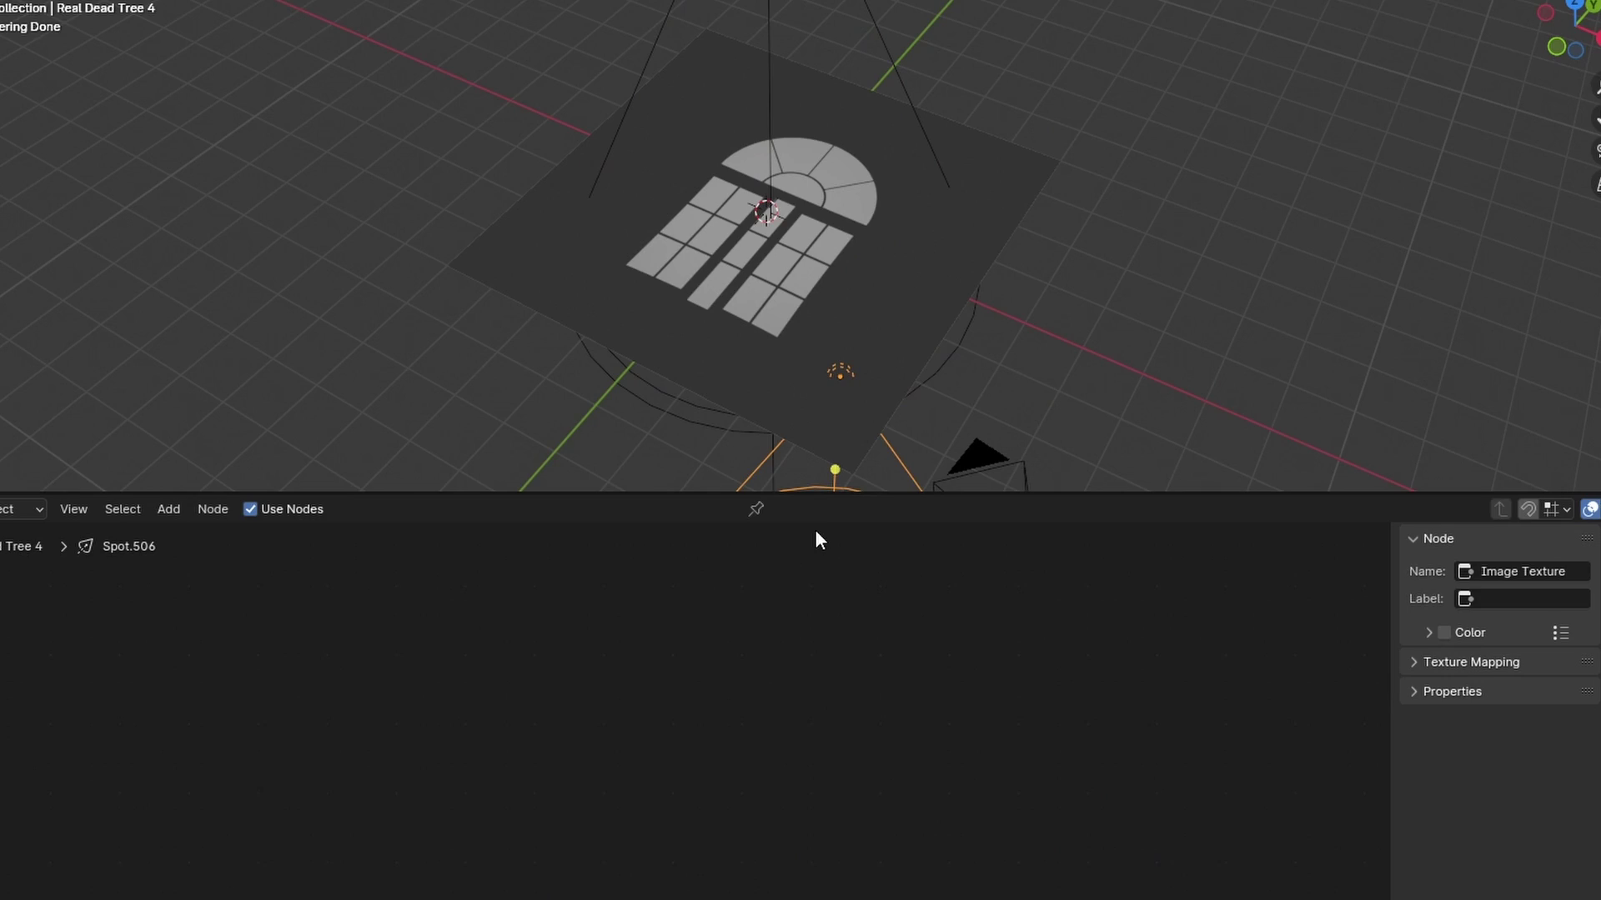
key("Home")
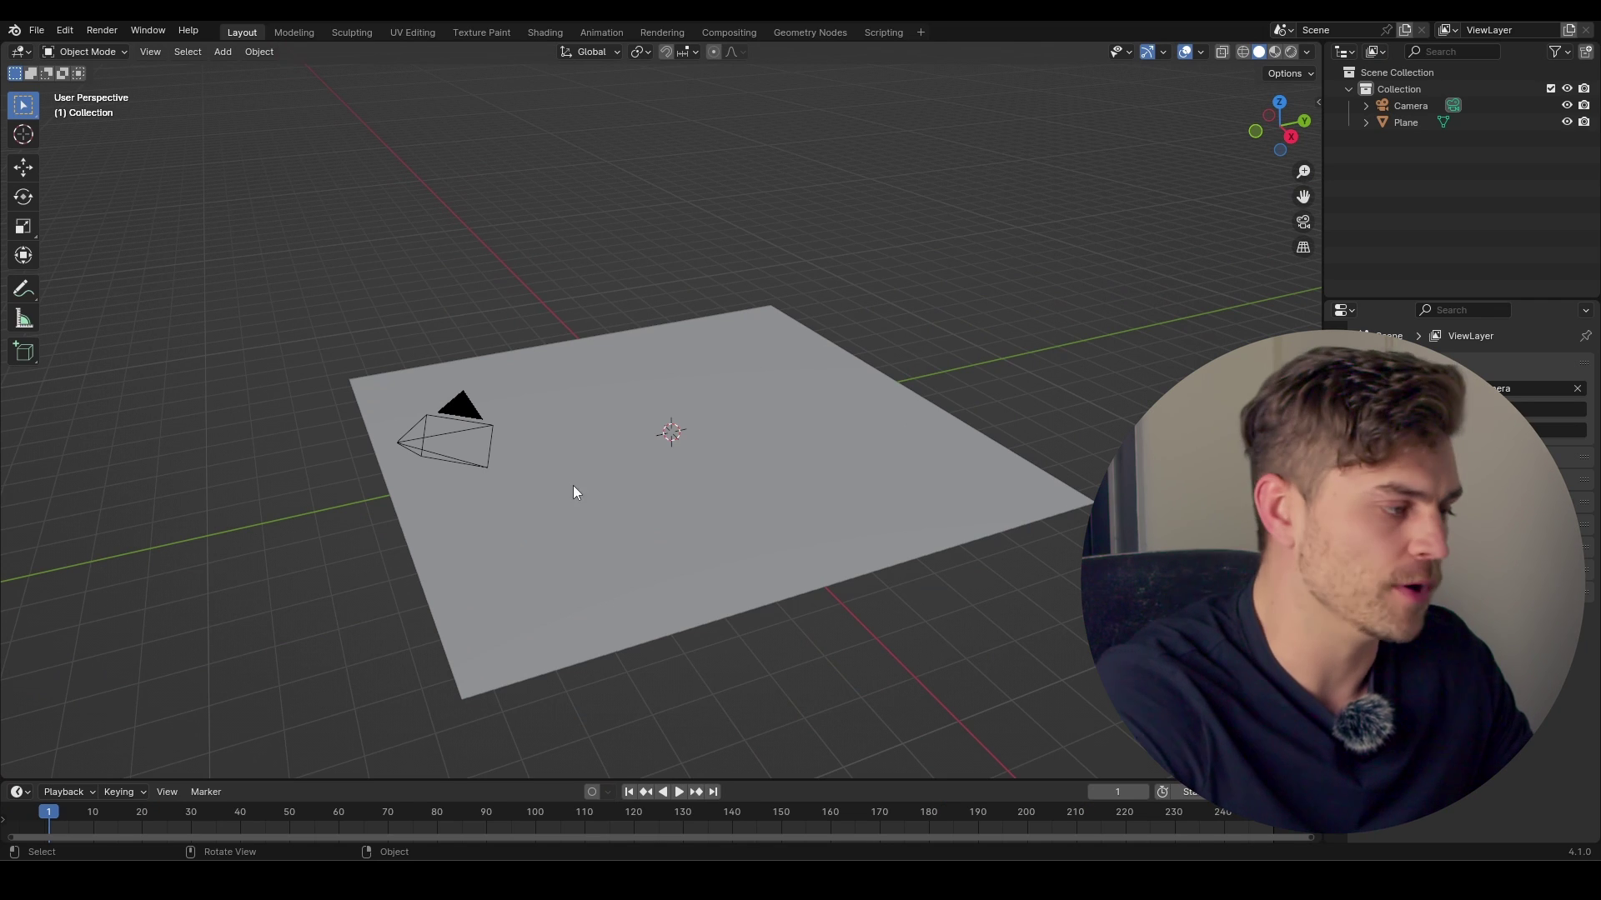
- Add a spot light at the centre of the plane
key("shift+a")
mouse_move(637, 441)
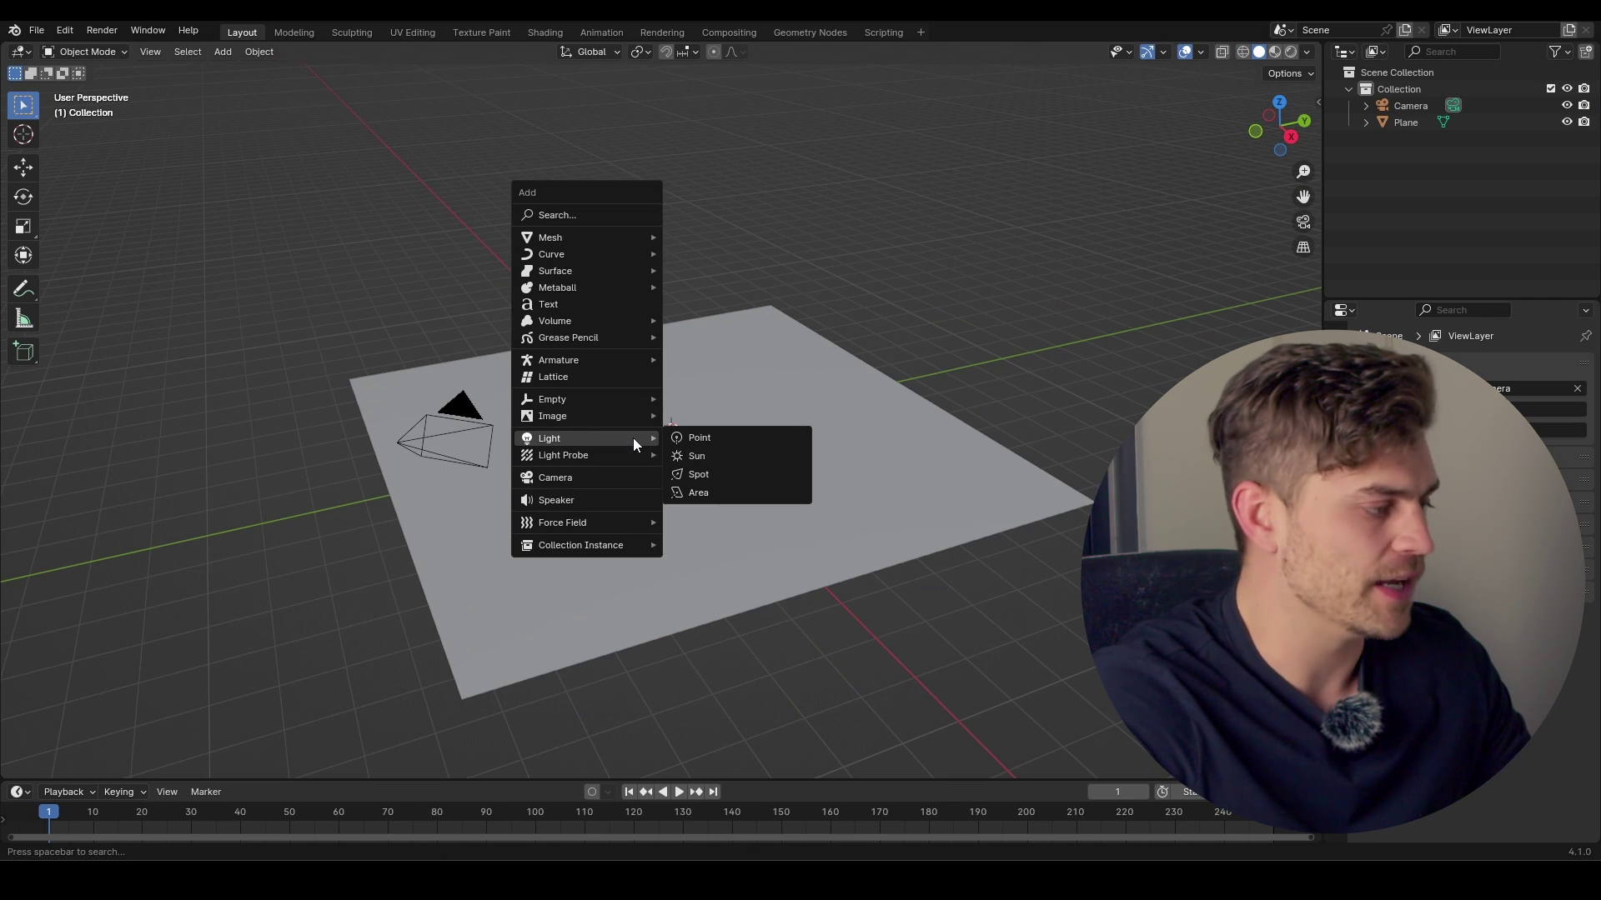
left_click(724, 472)
- Switch the scene's render engine to Cycles
left_click(1334, 372)
left_click(1472, 370)
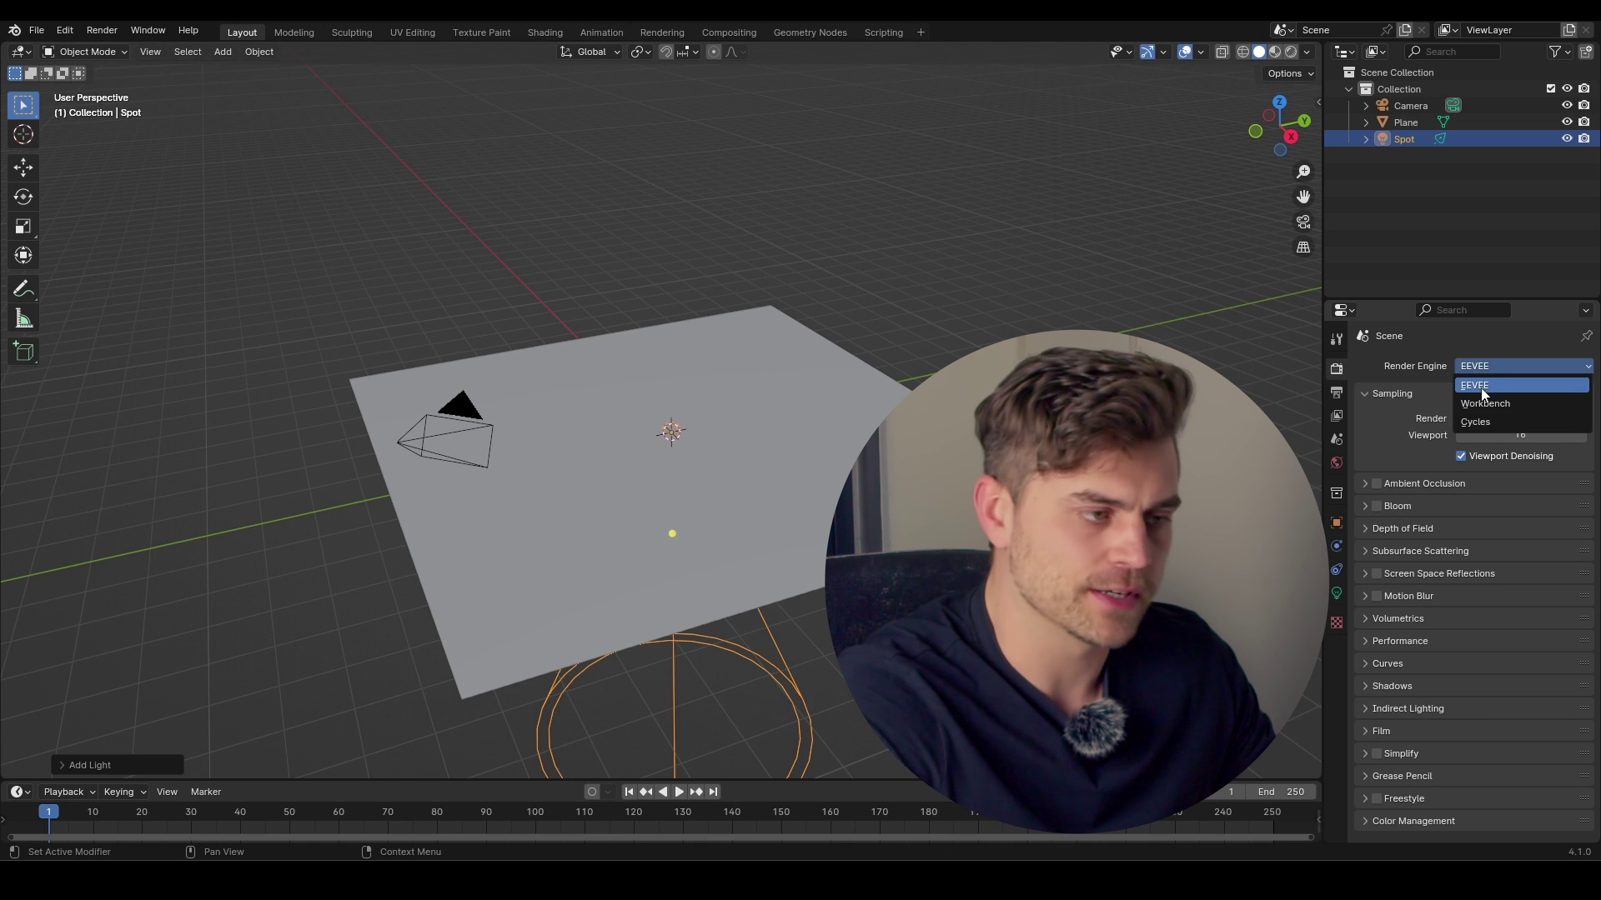
left_click(1491, 422)
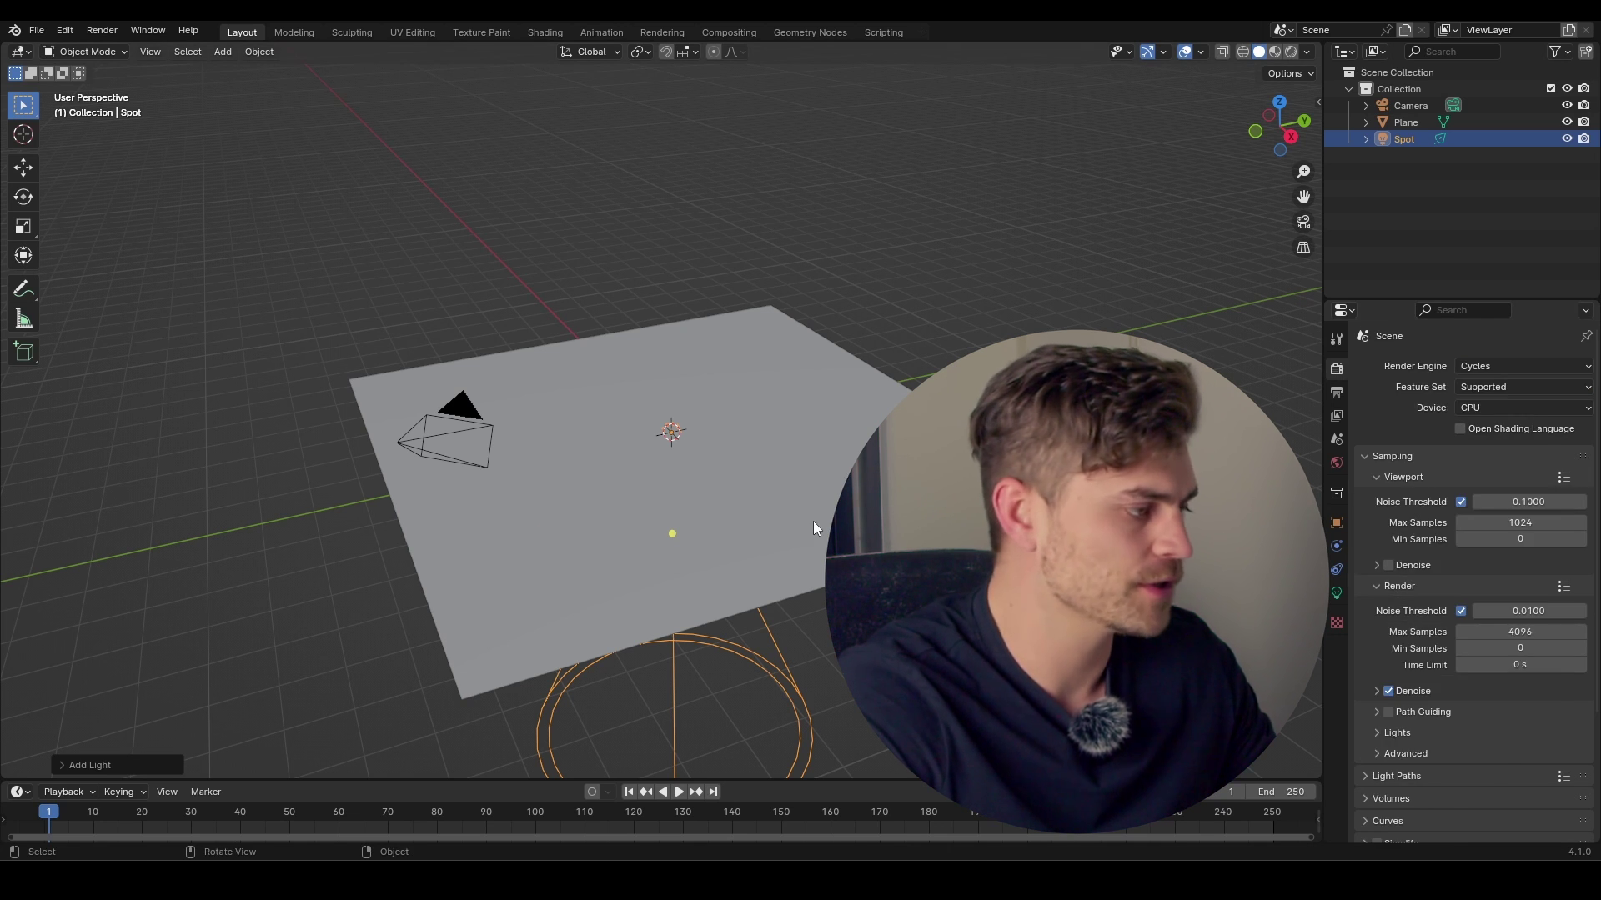
- Raise the spot light along the Z axis so that it sits high above the plane
key("g")
key("z")
left_click(864, 177)
- Enlarge the timeline area, turn it into a Shader Editor and enable nodes for the spot light
left_click_drag(864, 780, 875, 469)
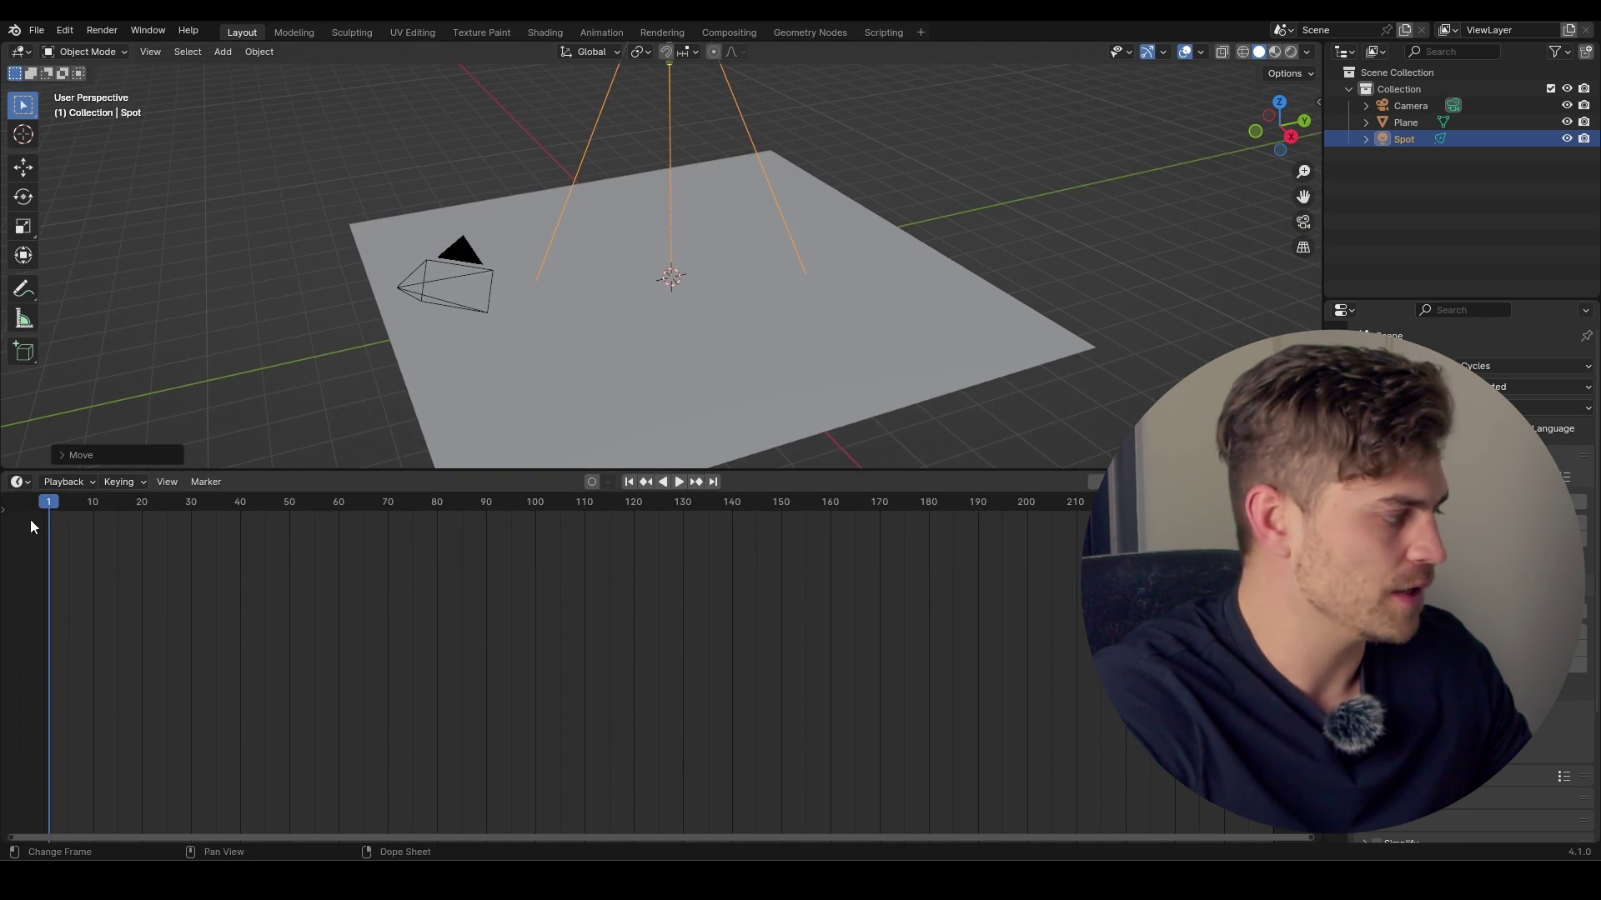
left_click(18, 482)
left_click(72, 638)
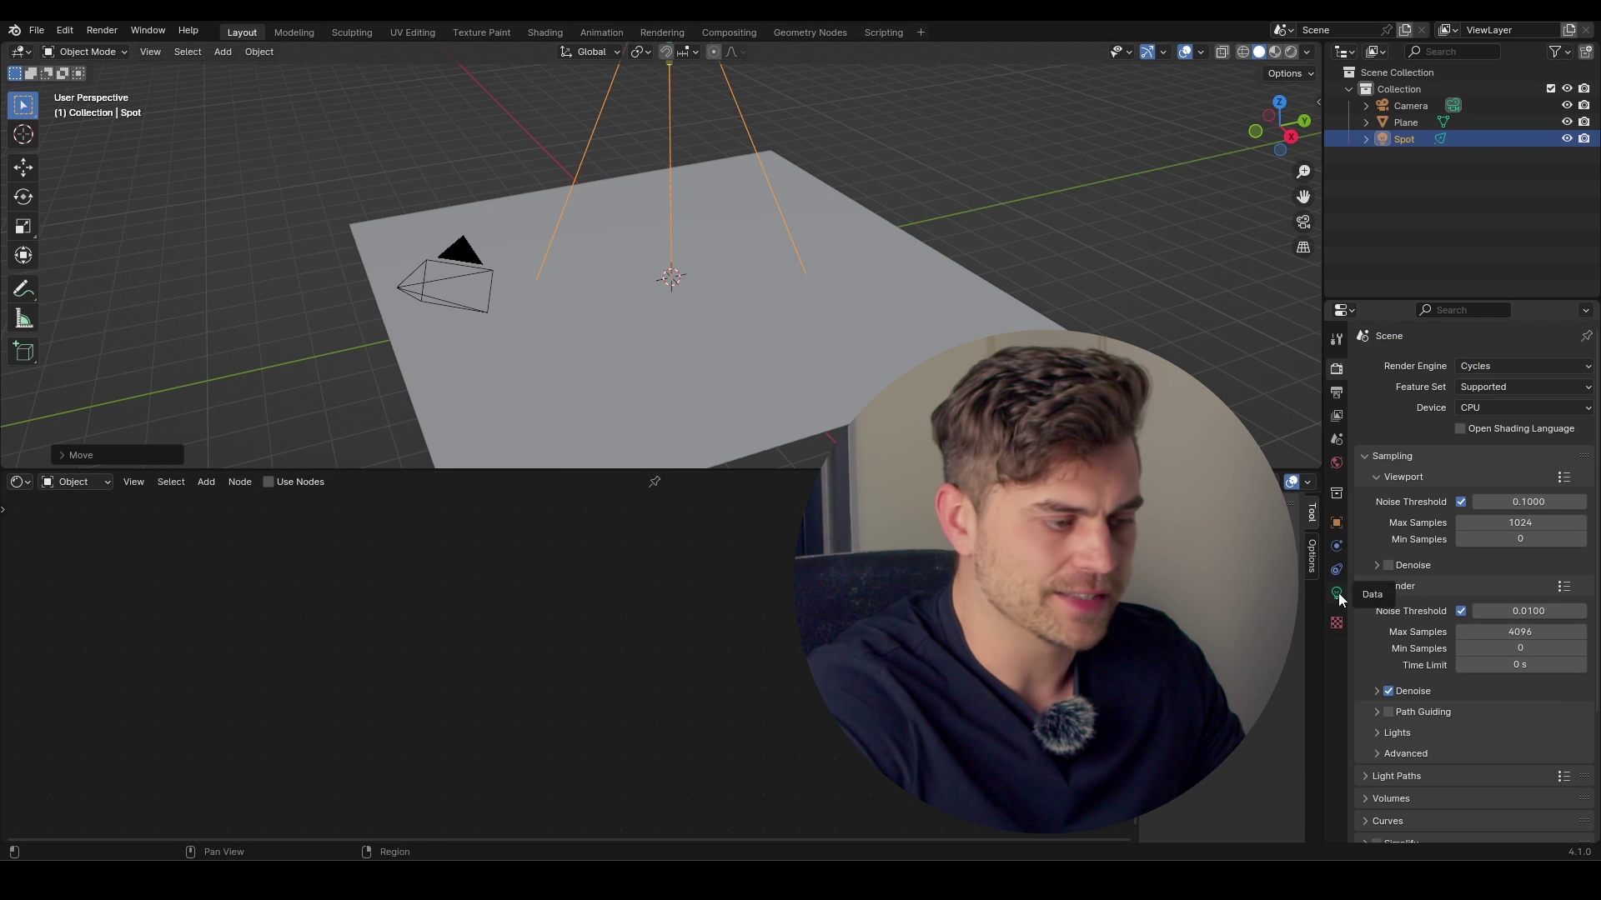
left_click(1336, 592)
left_click(1477, 740)
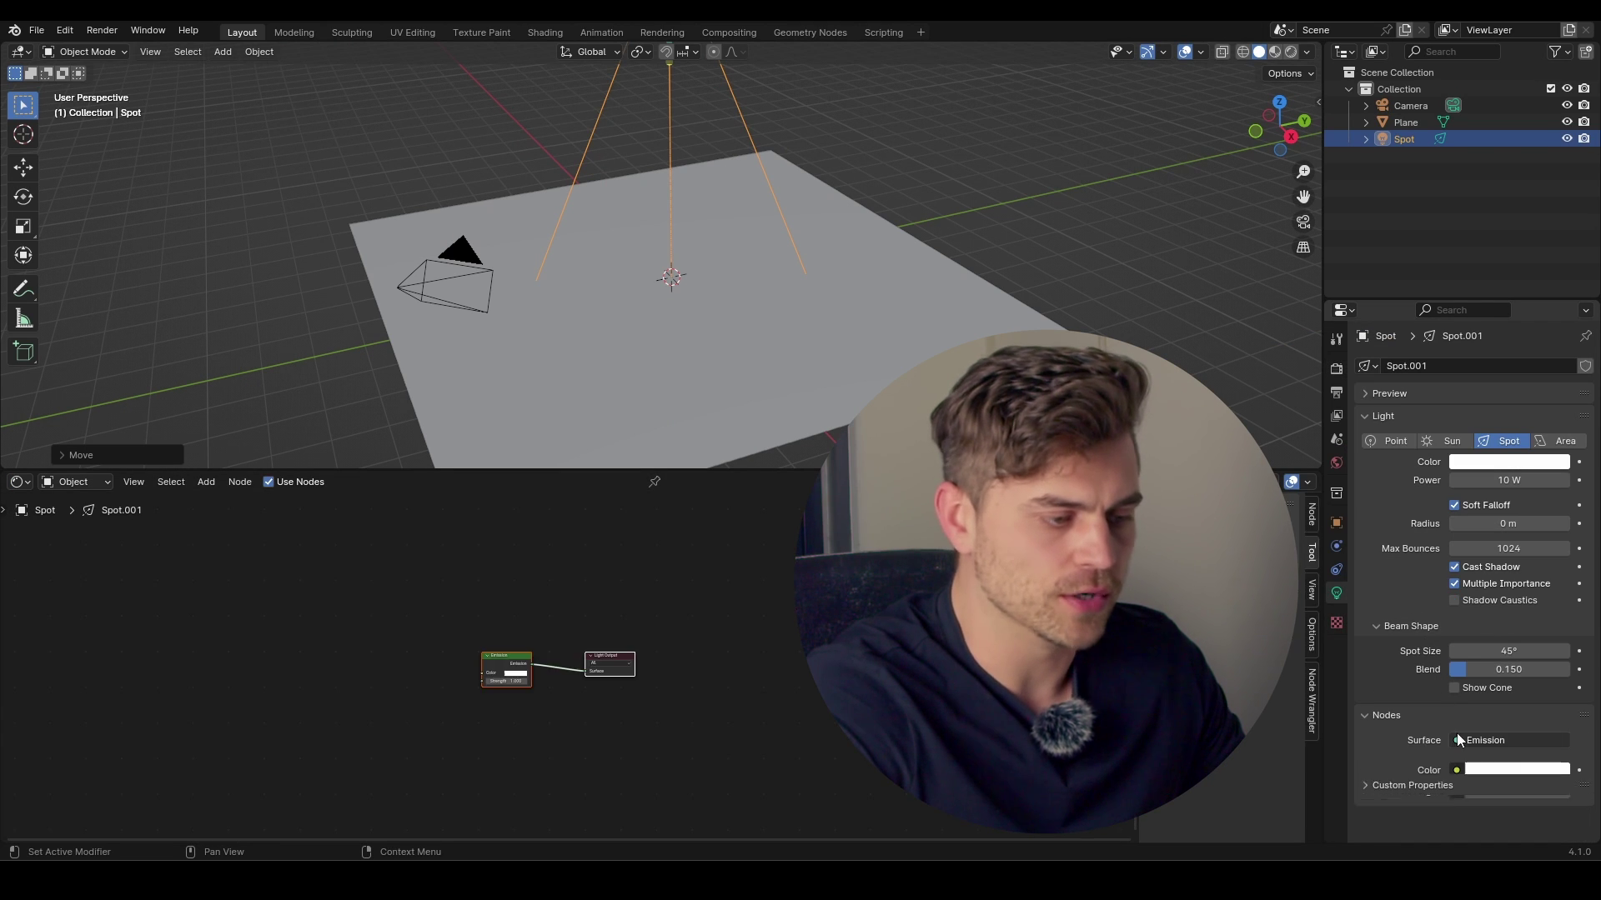
- Add an Image Texture with Mapping and Texture Coordinate nodes to the Emission node and space them away from it
scroll(558, 658, "up", 3)
middle_click_drag(538, 634, 767, 633)
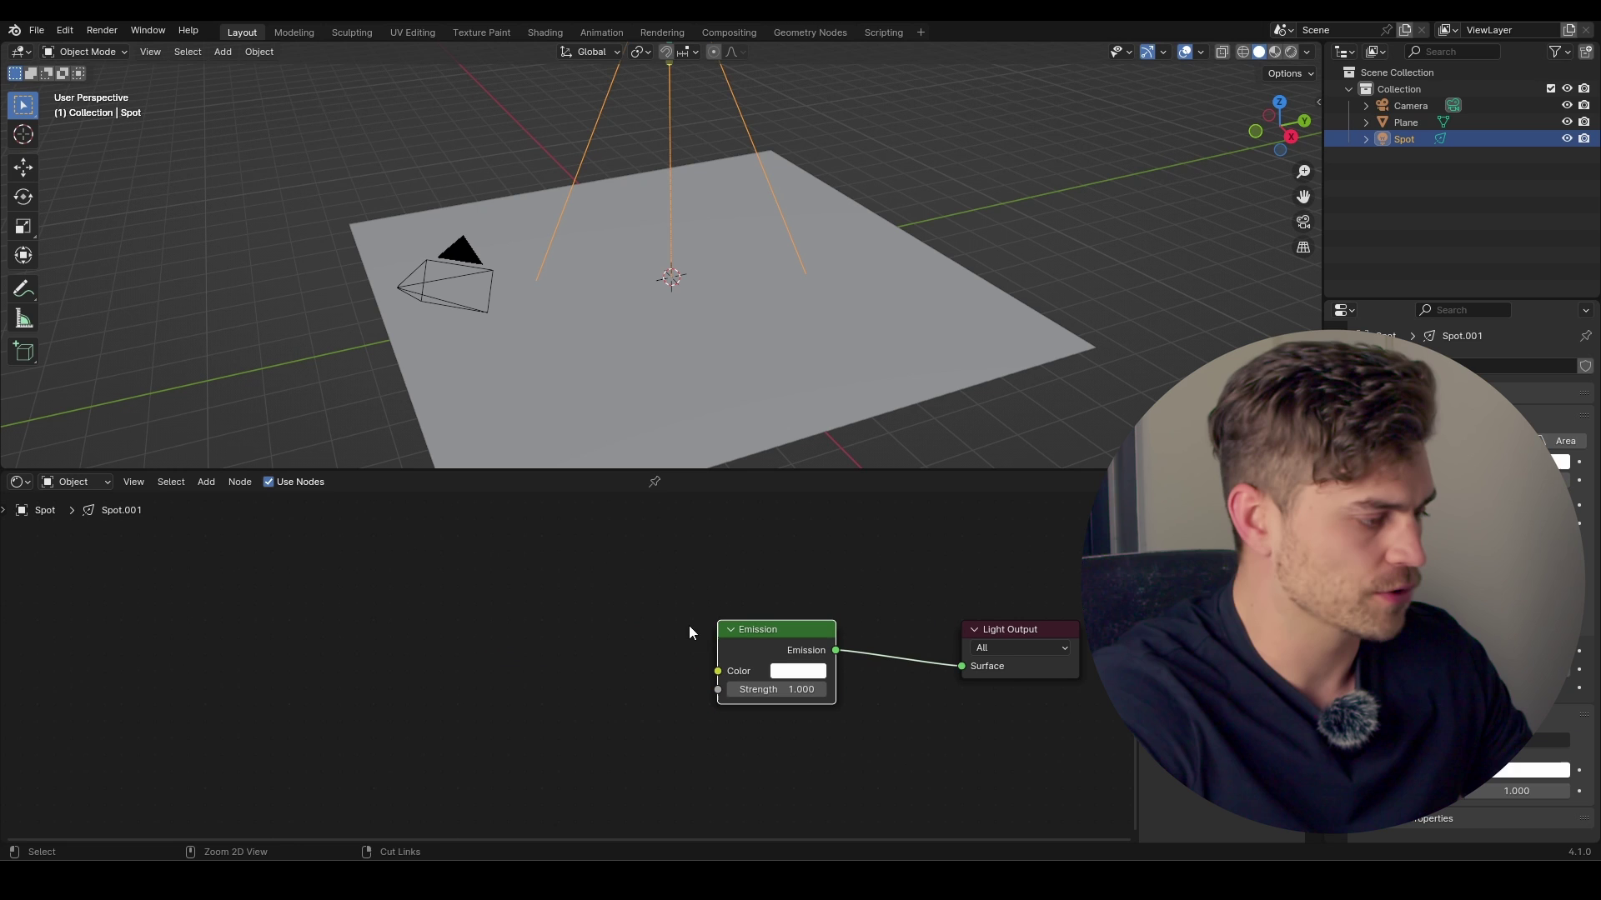
key("ctrl+t")
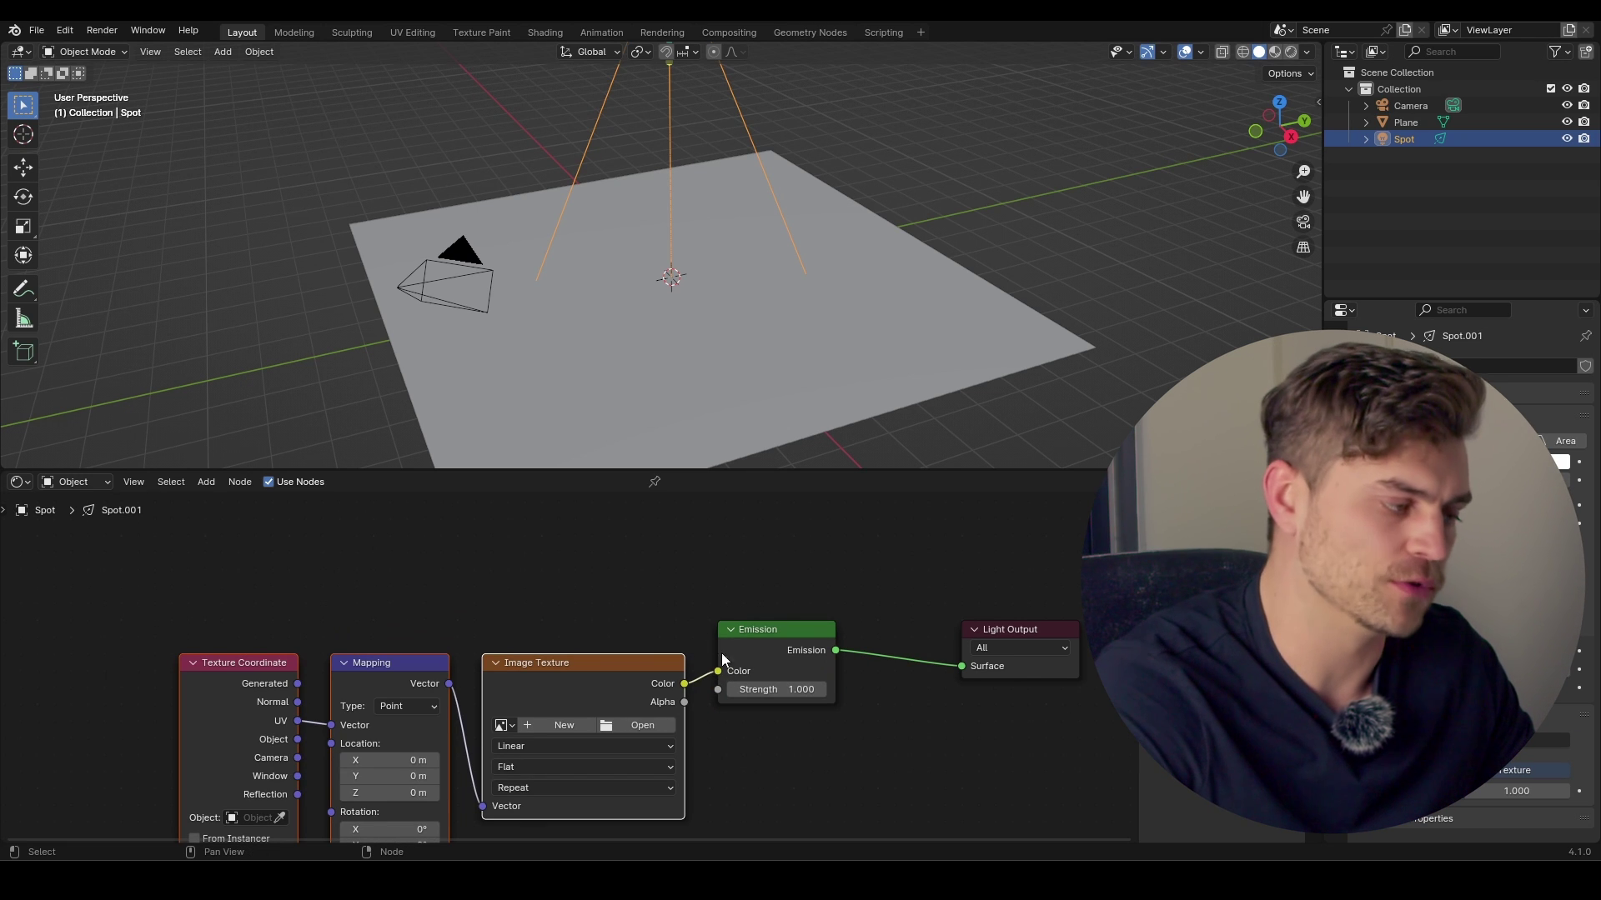
left_click_drag(676, 587, 240, 684)
key("g")
left_click(152, 667)
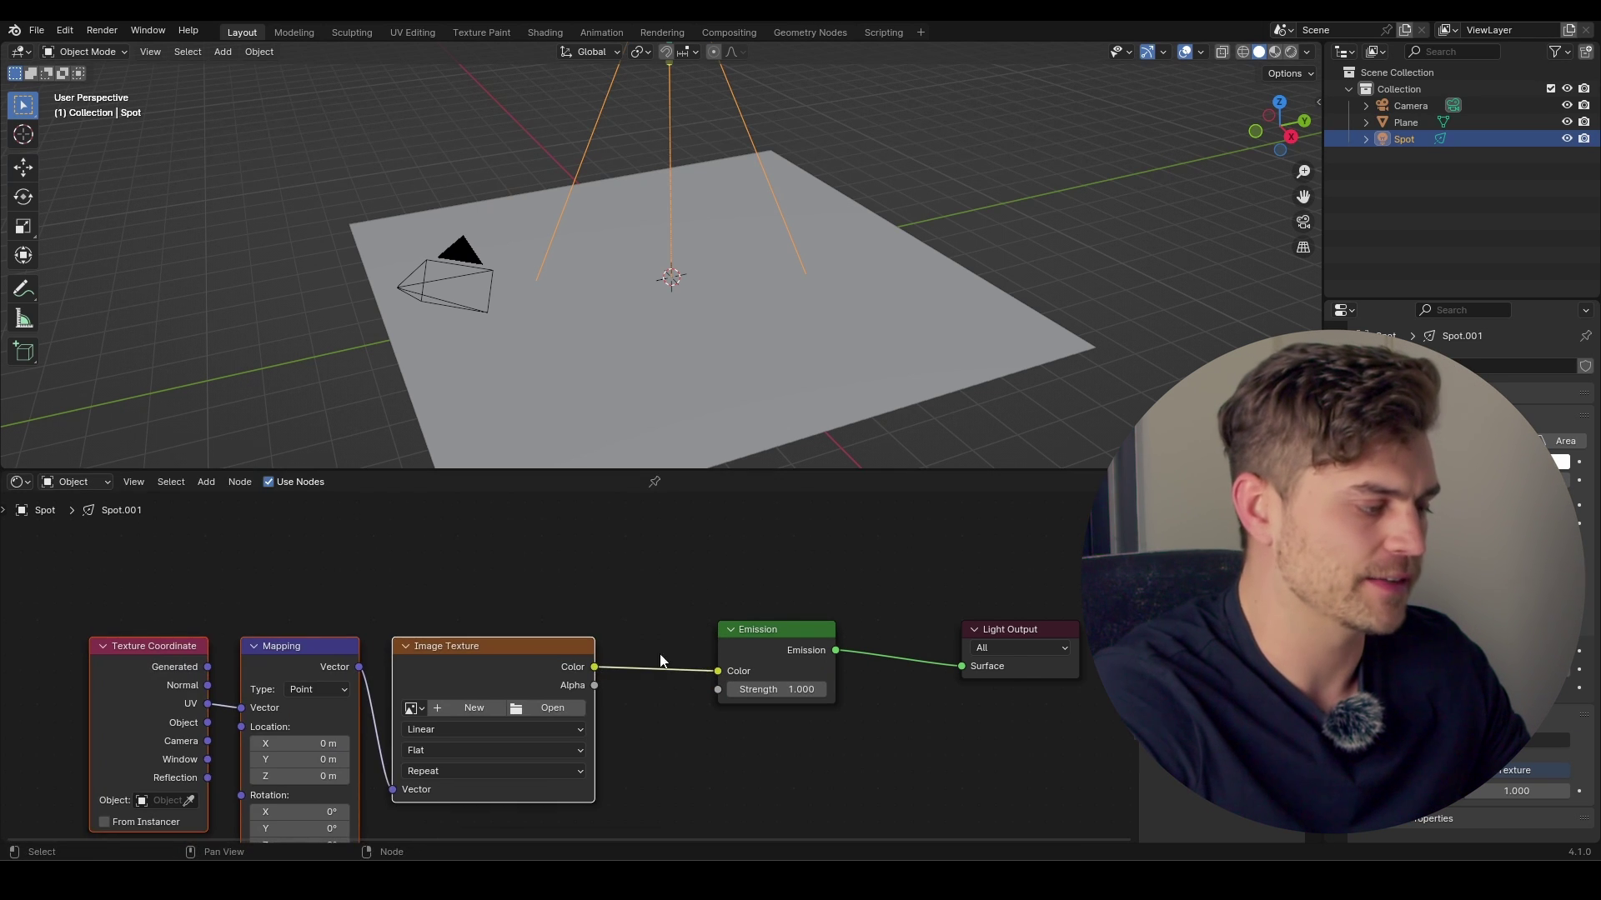
- Reconnect the image texture's colour to the Emission strength and load Real Normal Tree 2.png as its image
left_click_drag(717, 671, 723, 688)
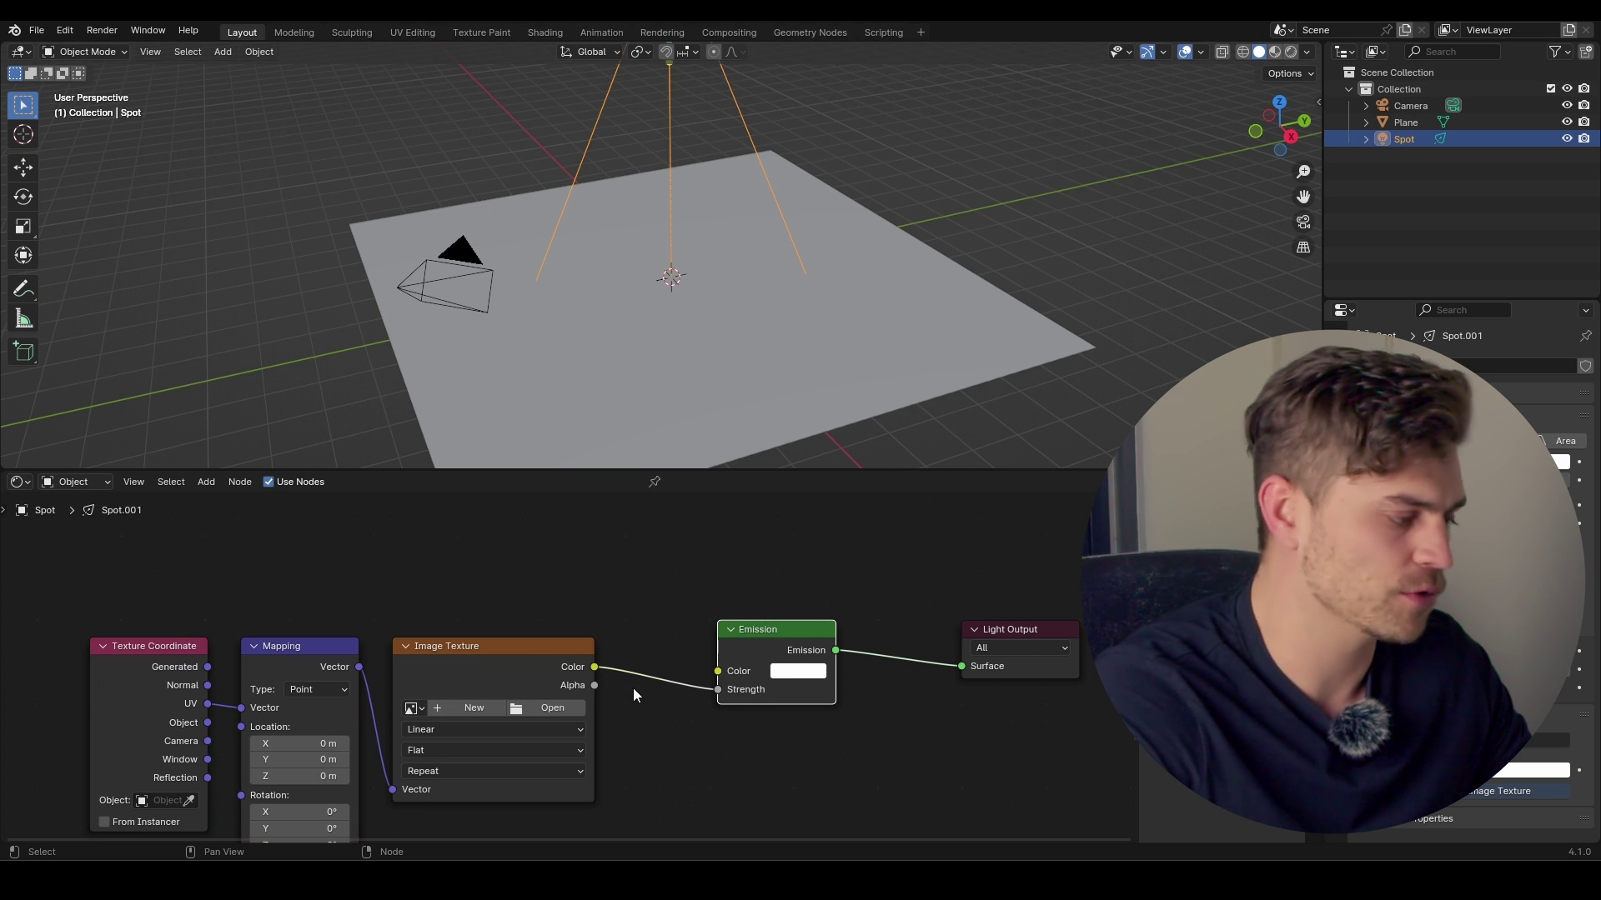
key("Home")
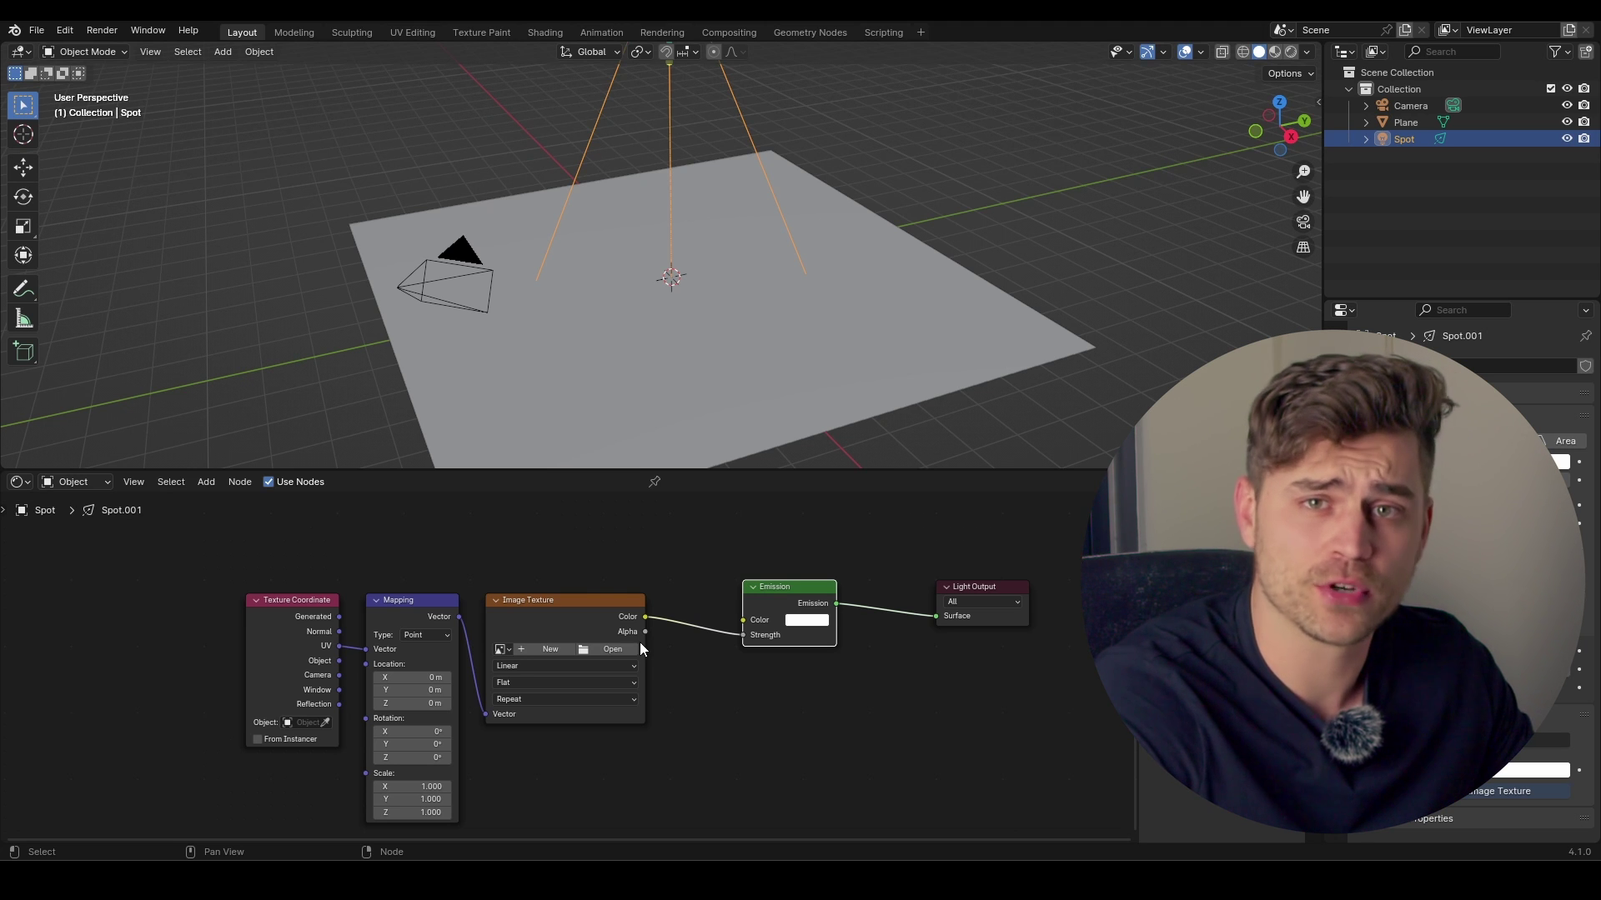
left_click(637, 646)
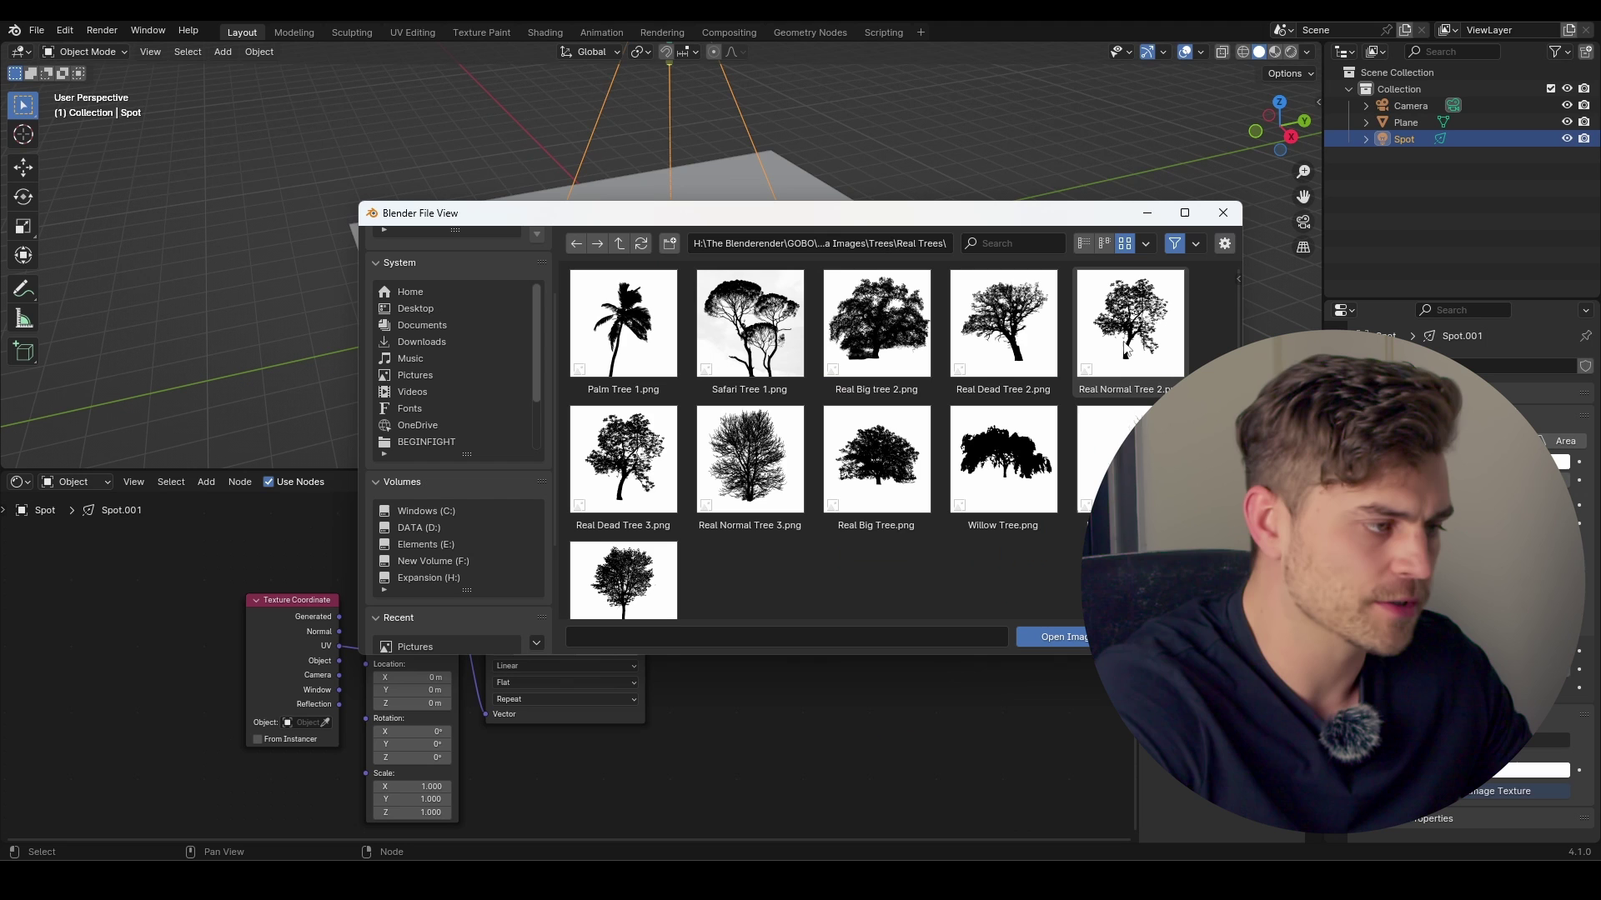
double_click(1124, 352)
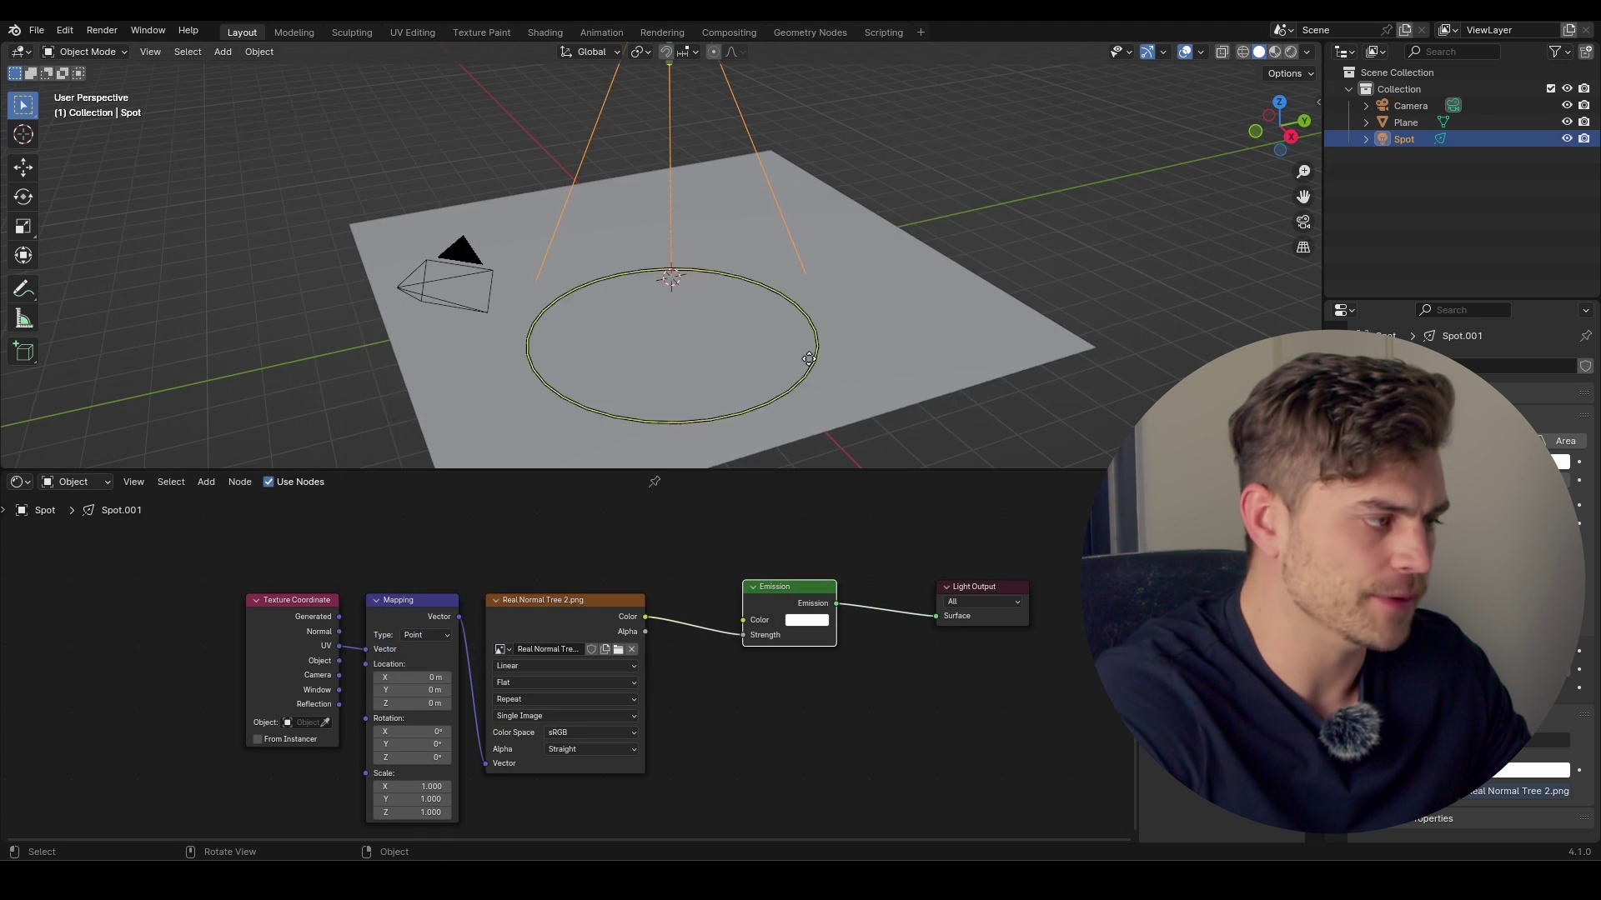
- Switch the viewport to rendered shading and view the projected tree shadow on the plane from above
left_click(1291, 54)
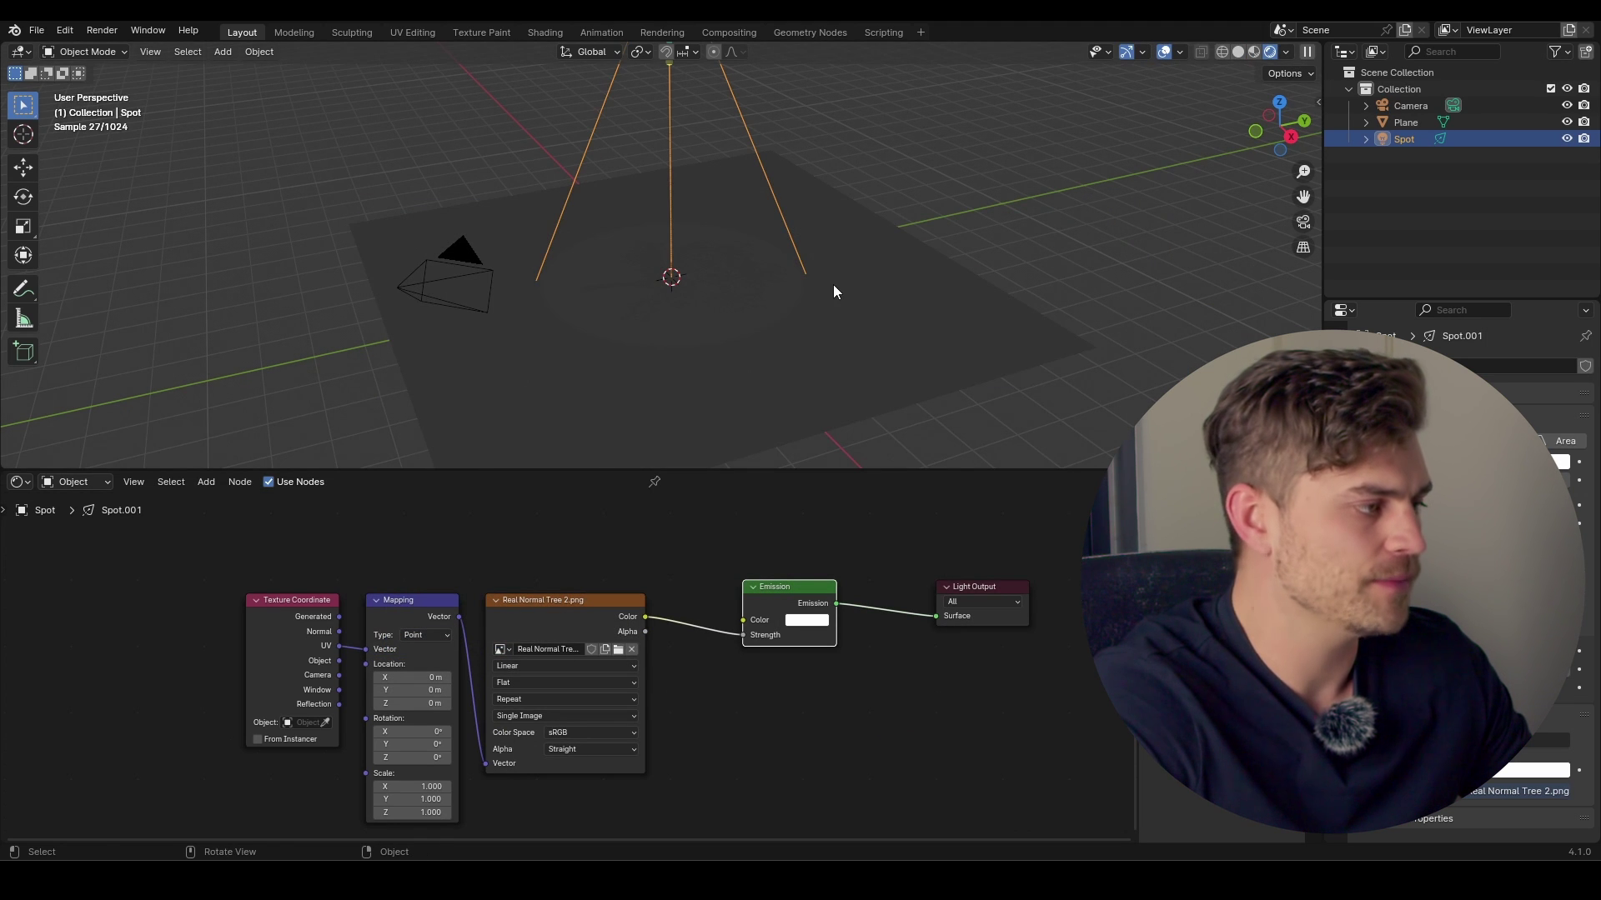
scroll(785, 338, "up", 4)
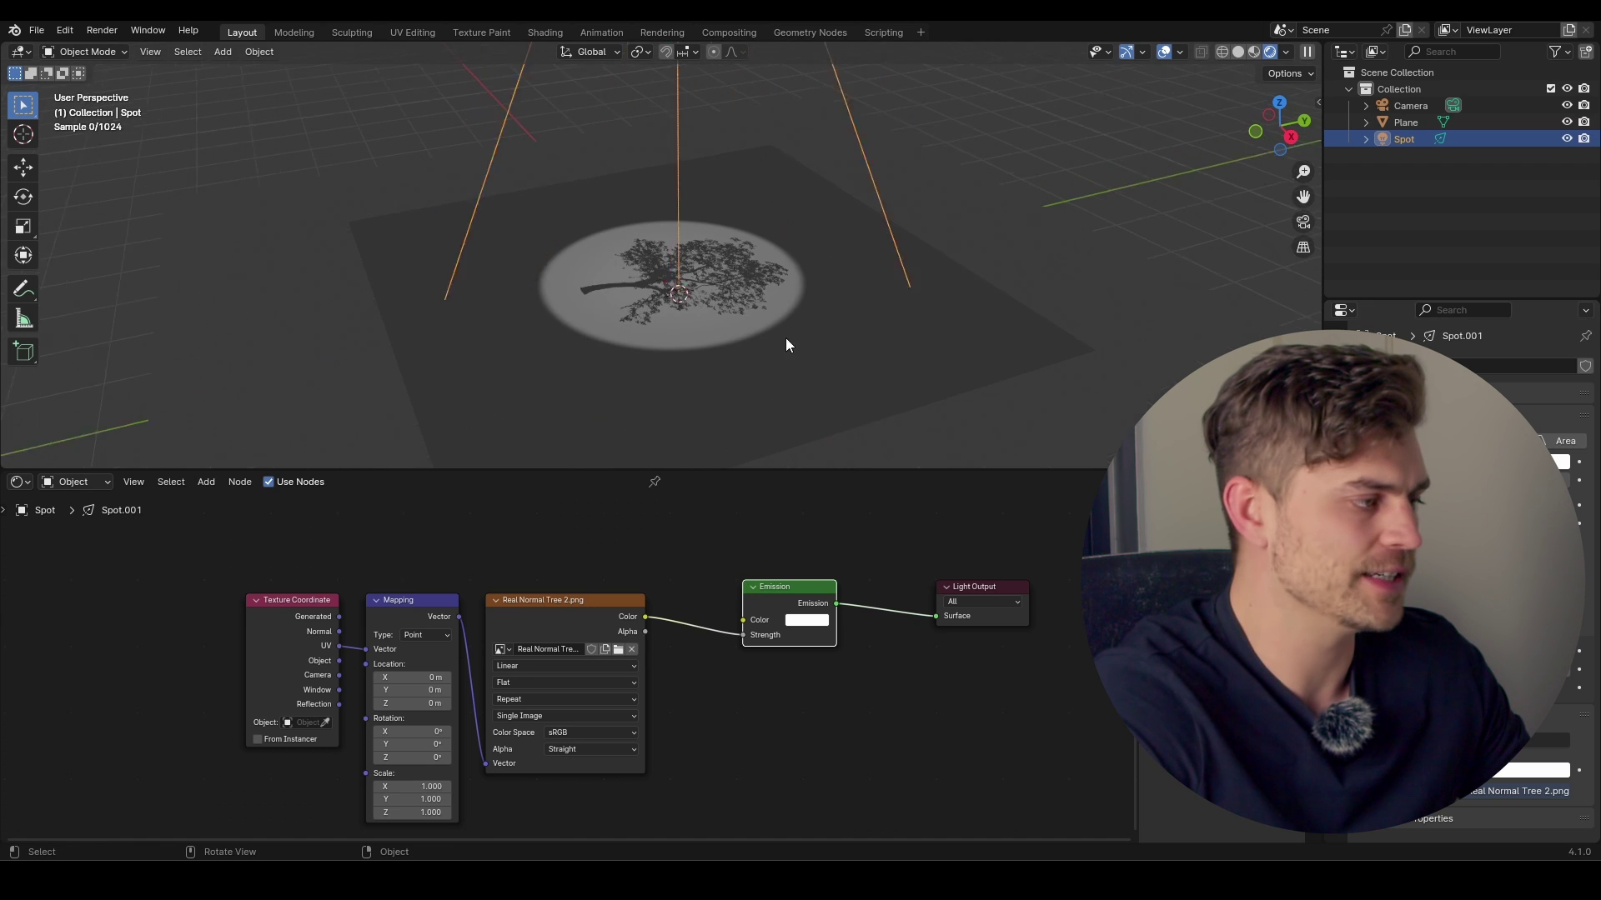
middle_click_drag(792, 314, 923, 382)
scroll(853, 322, "up", 2)
scroll(853, 321, "down", 5)
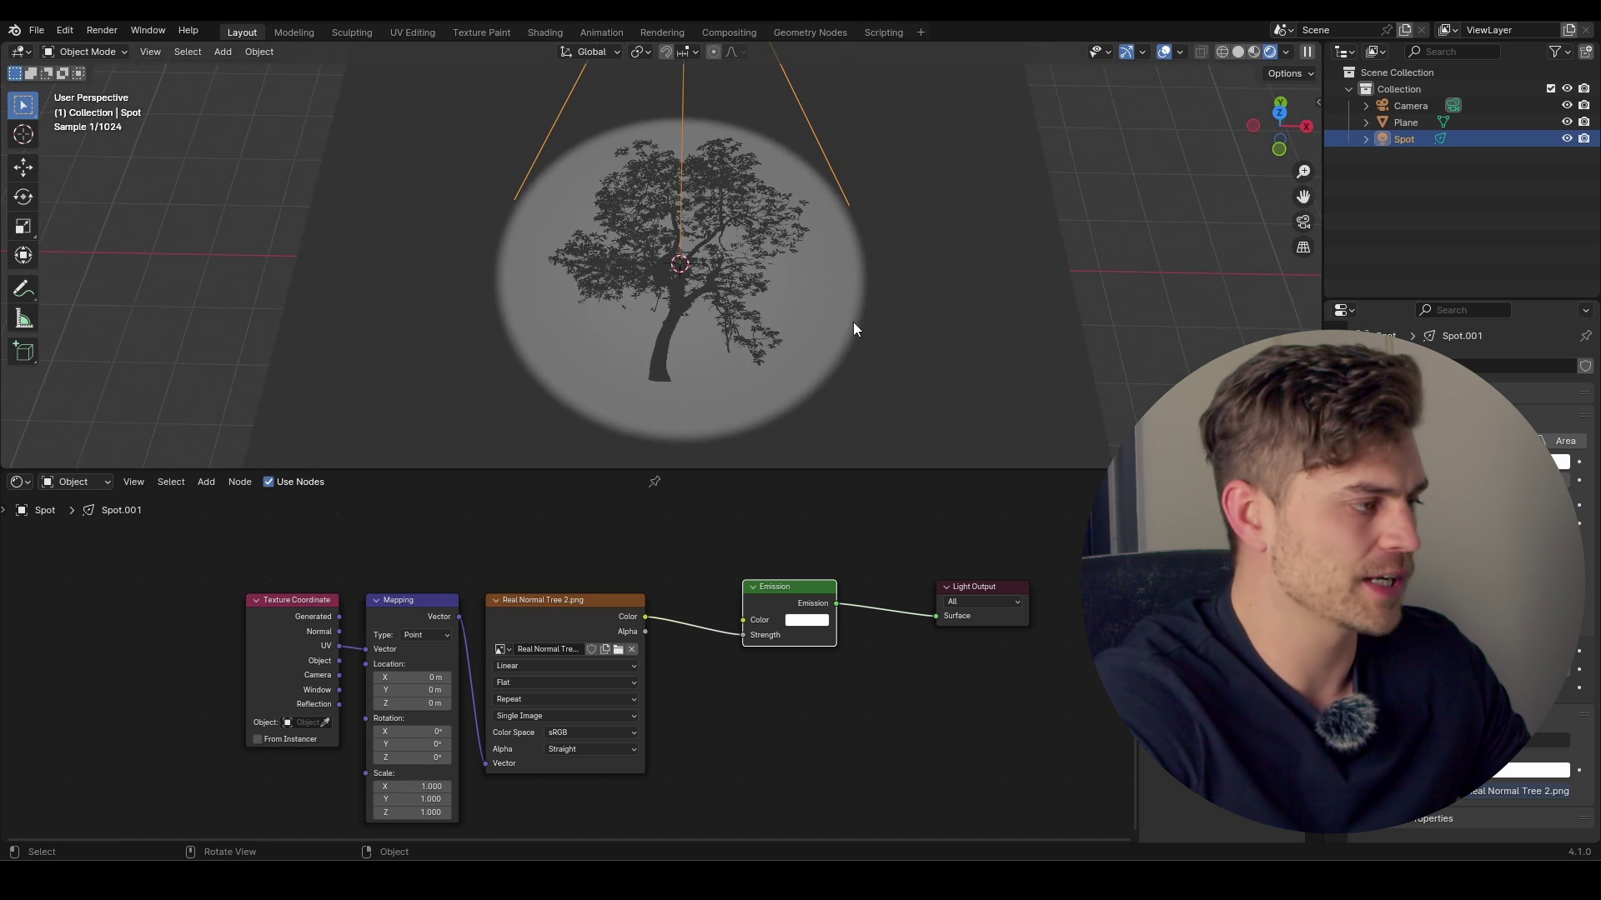
middle_click_drag(614, 553, 686, 524)
scroll(752, 376, "up", 2)
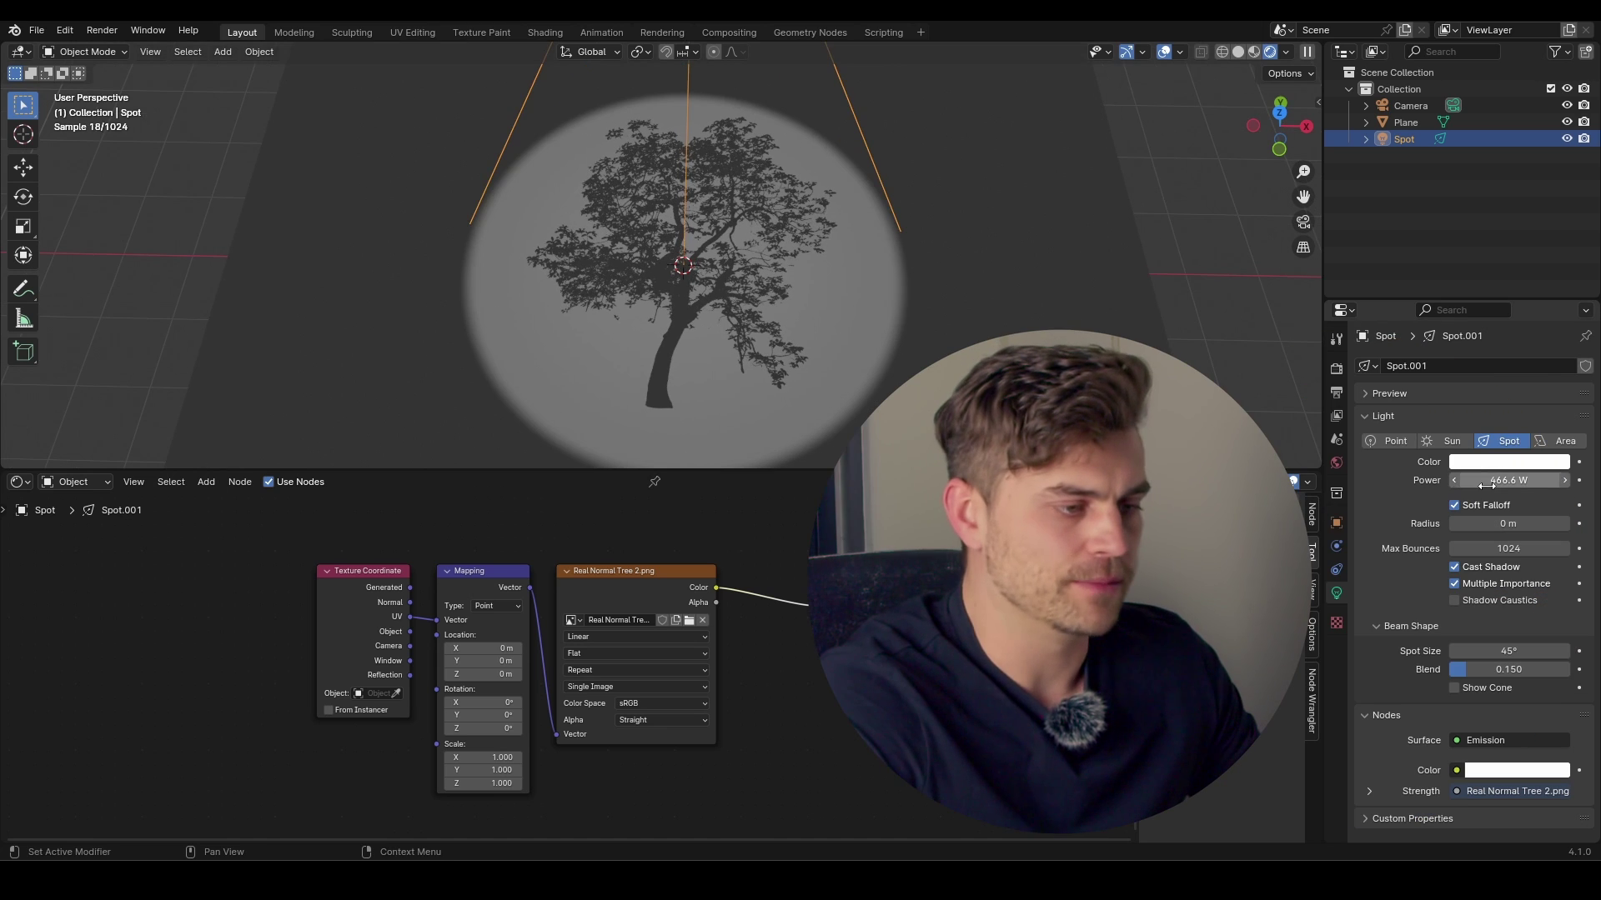
- Set the spot light's power to about 938.8 W and its radius to about 0.049 m
left_click_drag(1487, 485, 1532, 485)
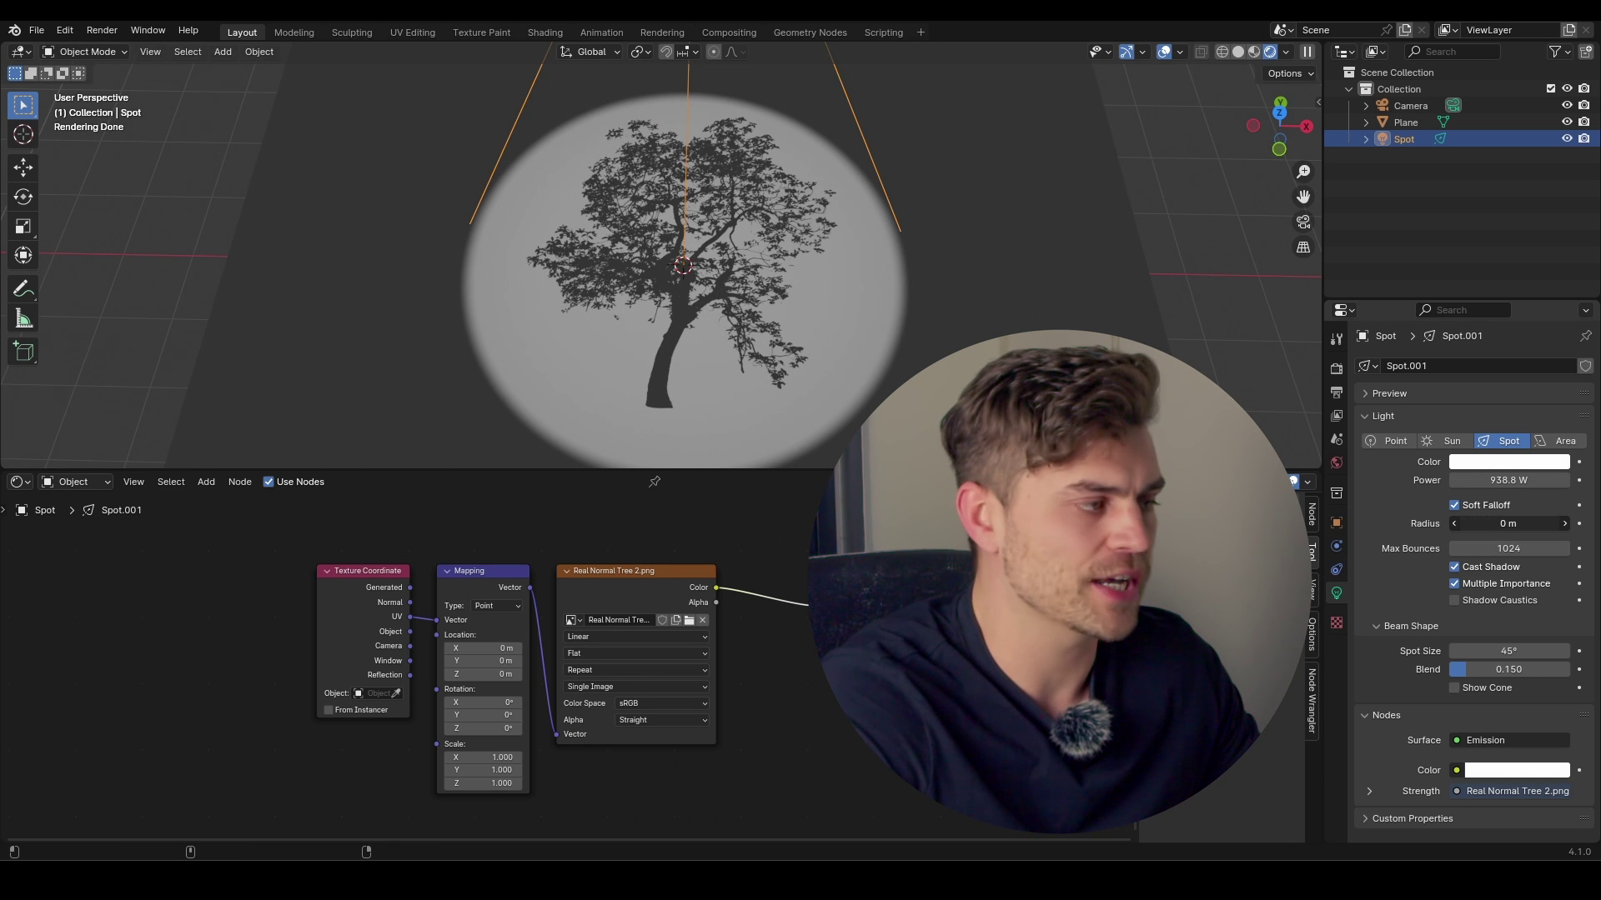
left_click_drag(1484, 523, 1496, 522)
scroll(842, 321, "up", 3)
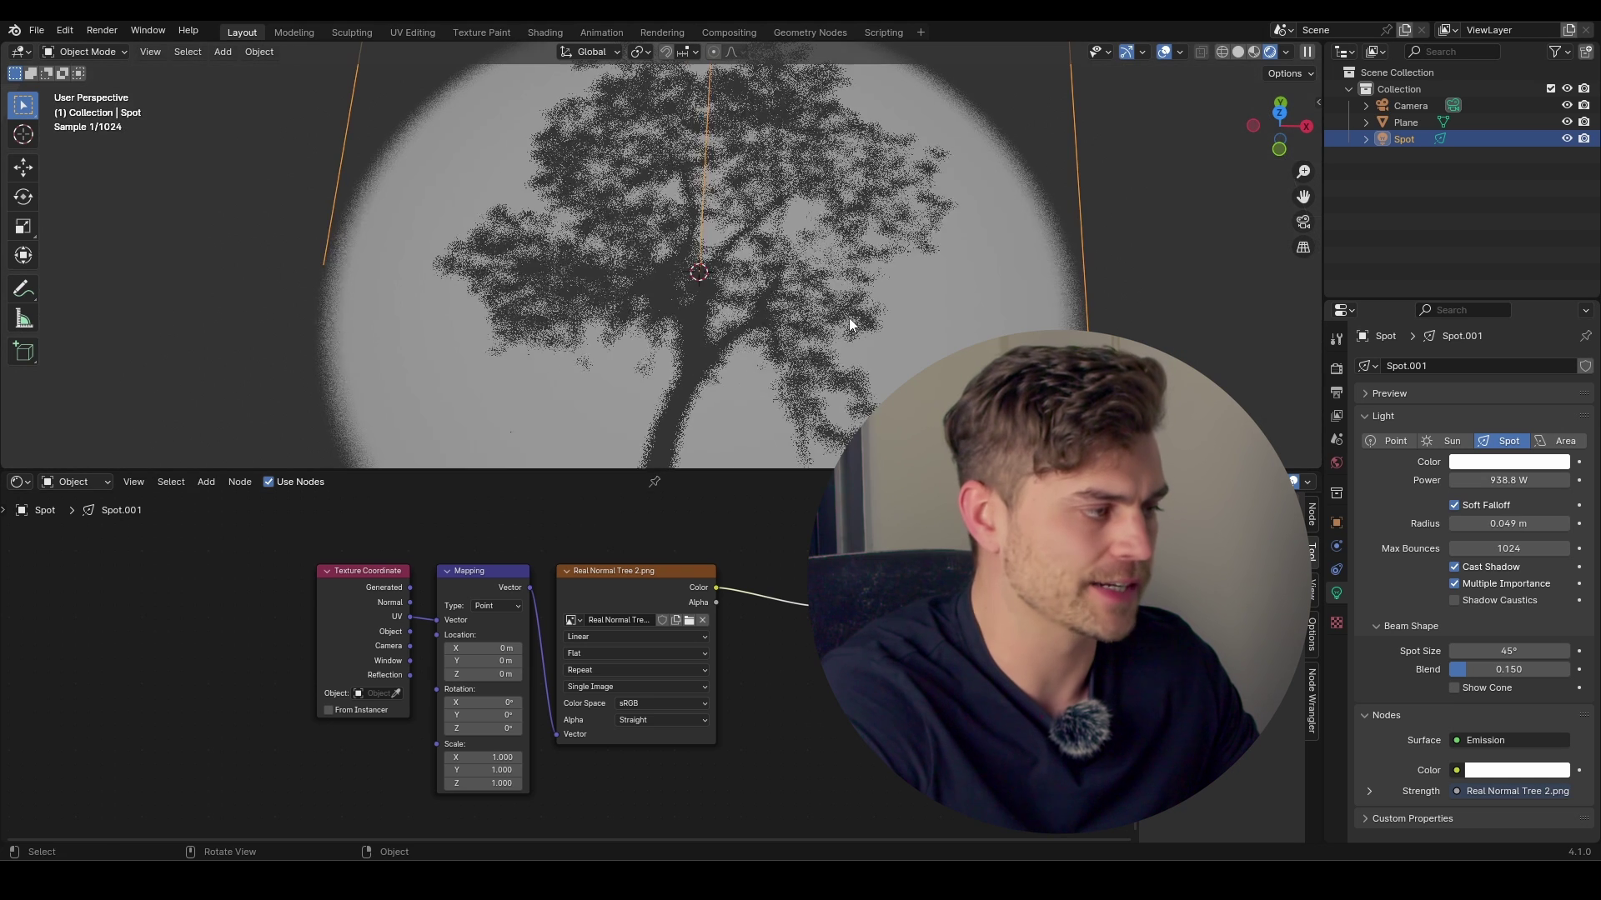
- Toggle the spot light's soft falloff and try turning off its shadow casting over the cube
left_click(1454, 505)
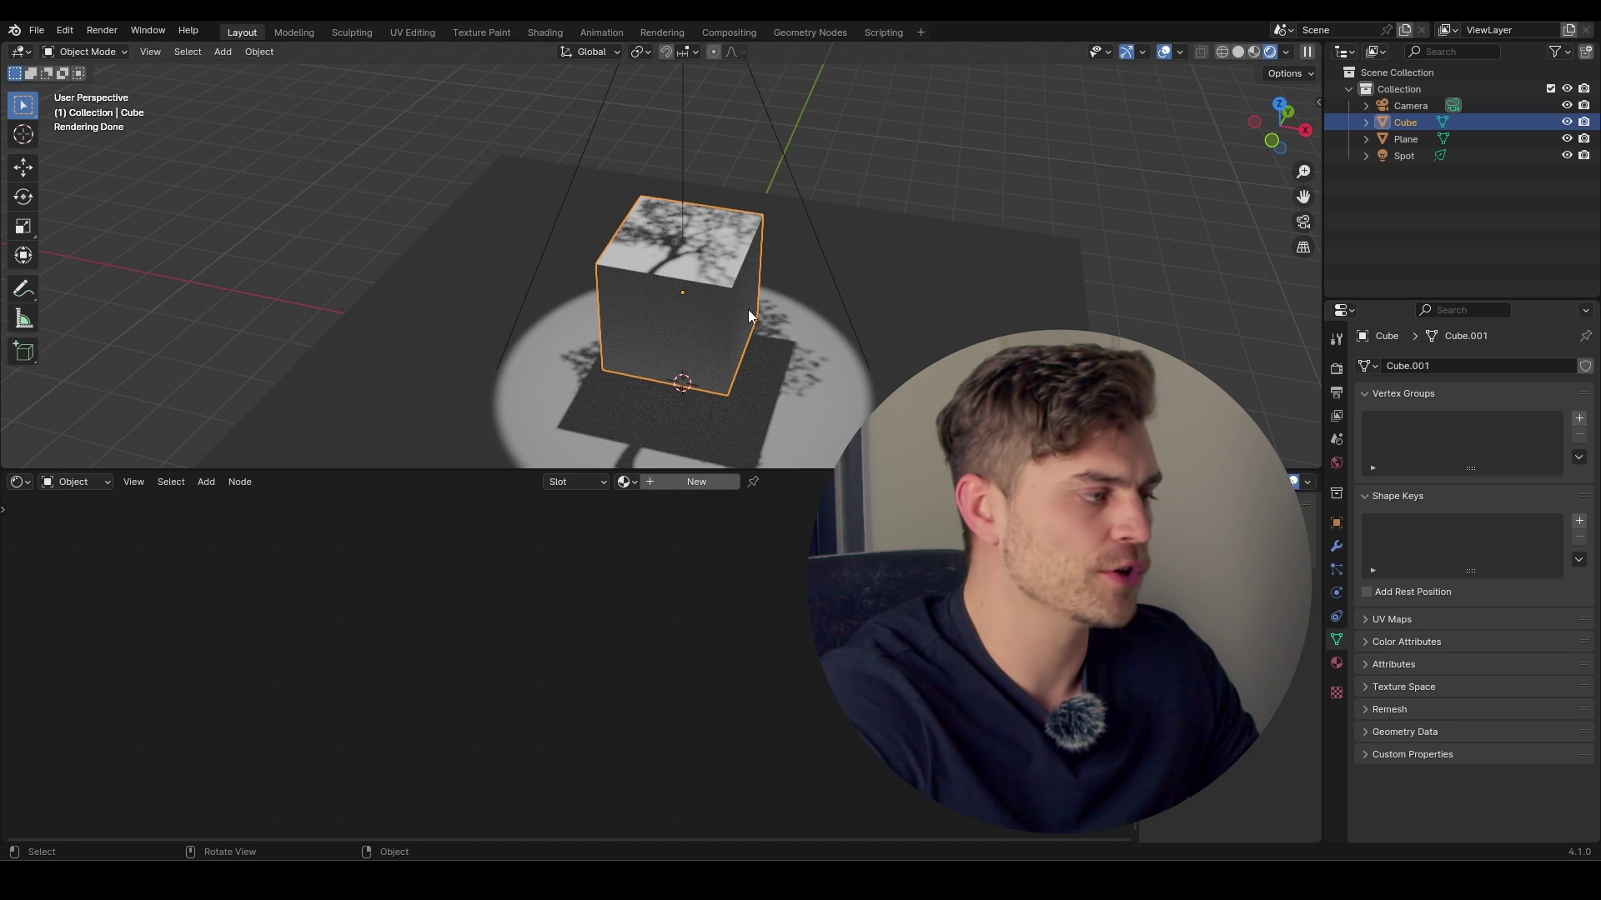
left_click(682, 113)
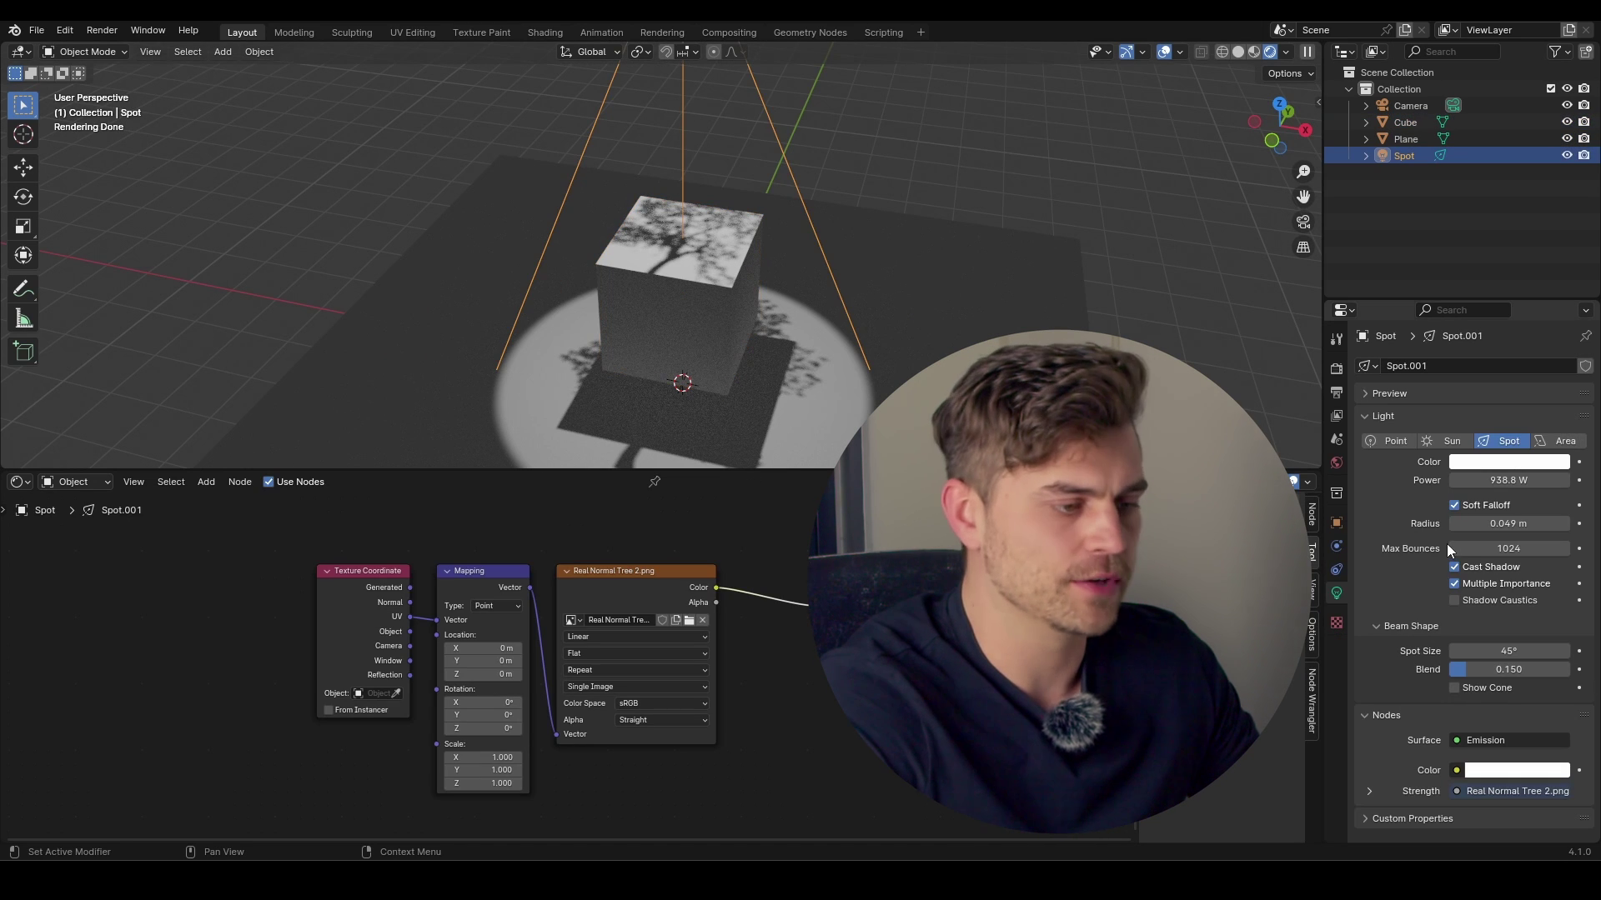
left_click(1454, 568)
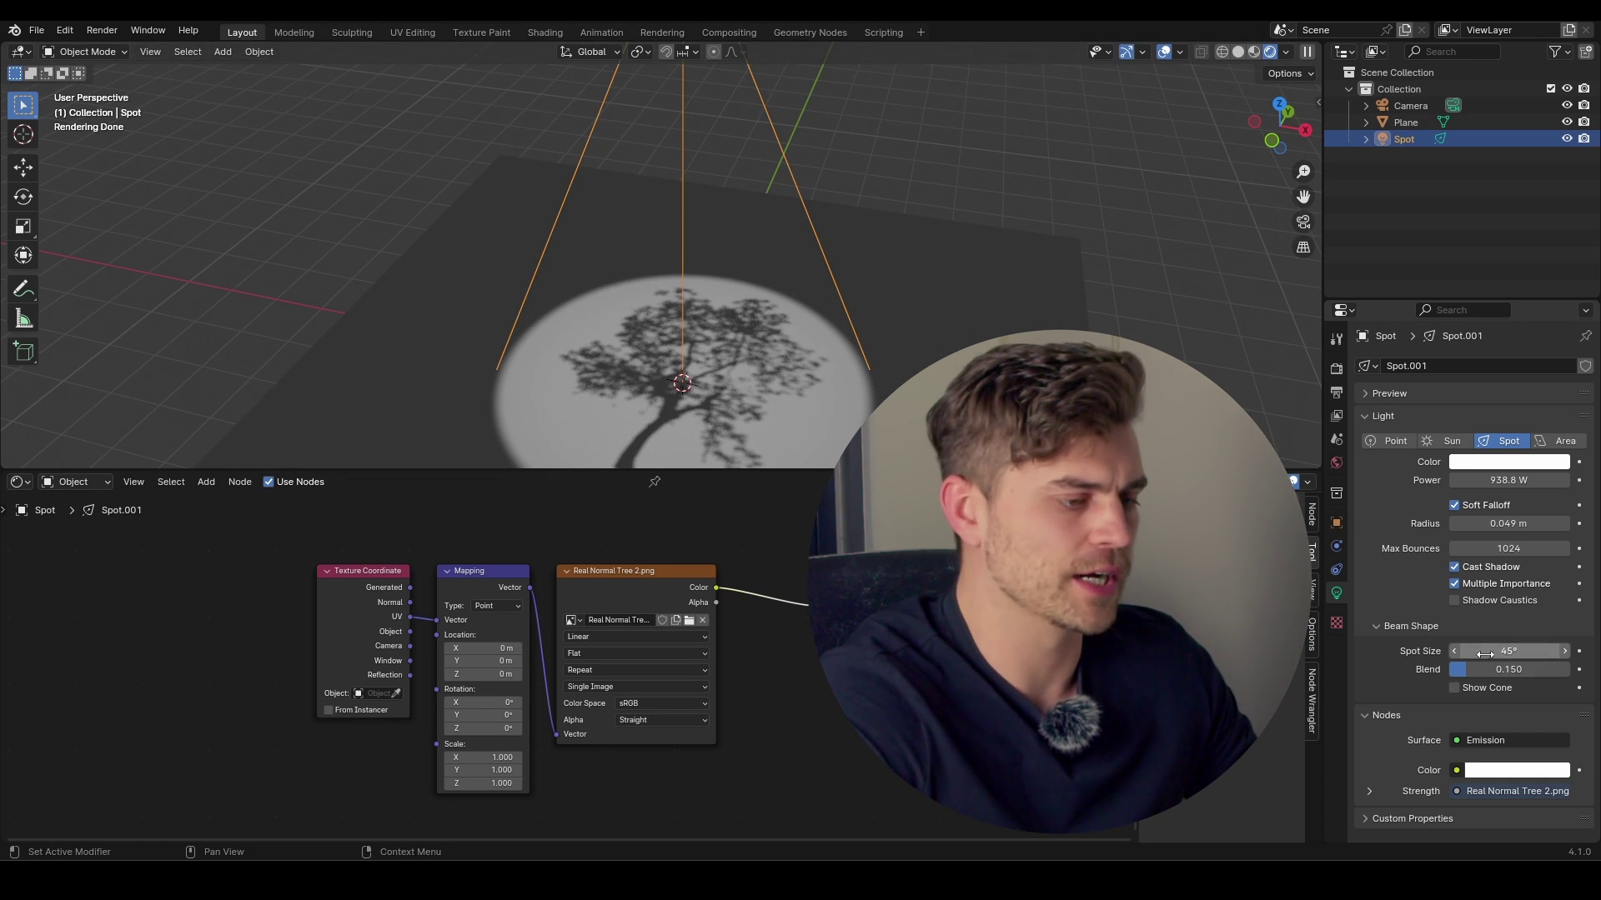
- Widen the spot size to about 49.8° and set the beam's blend to 1.000
mouse_move(1484, 654)
left_mouse_down()
mouse_move(1558, 655)
mouse_move(1496, 655)
left_mouse_up()
scroll(773, 270, "down", 4)
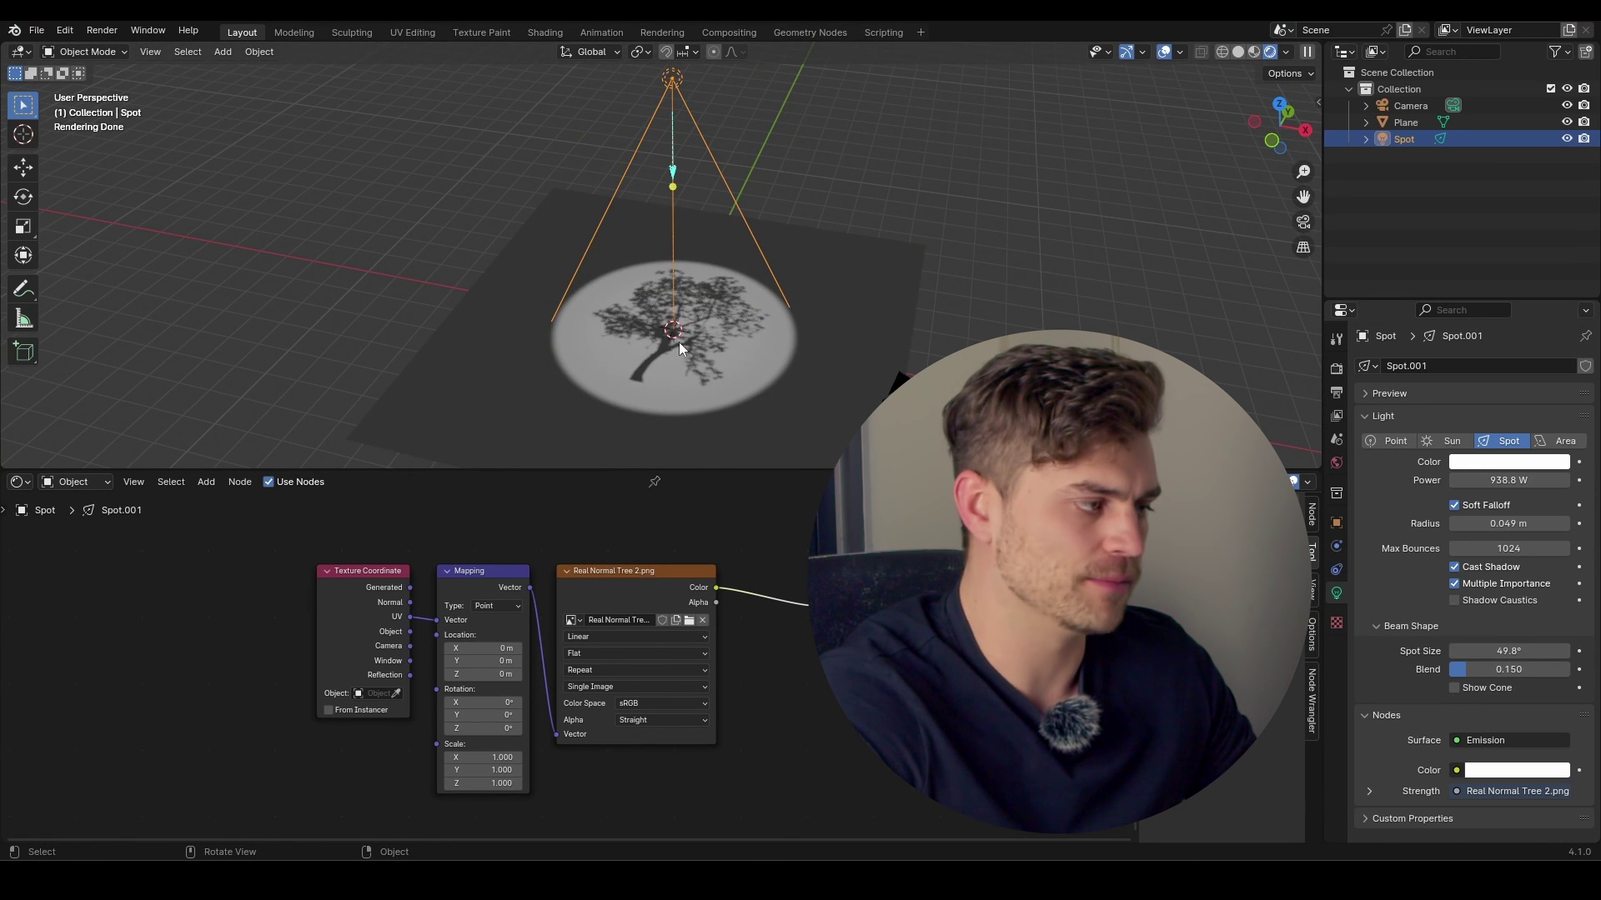
scroll(728, 359, "up", 2)
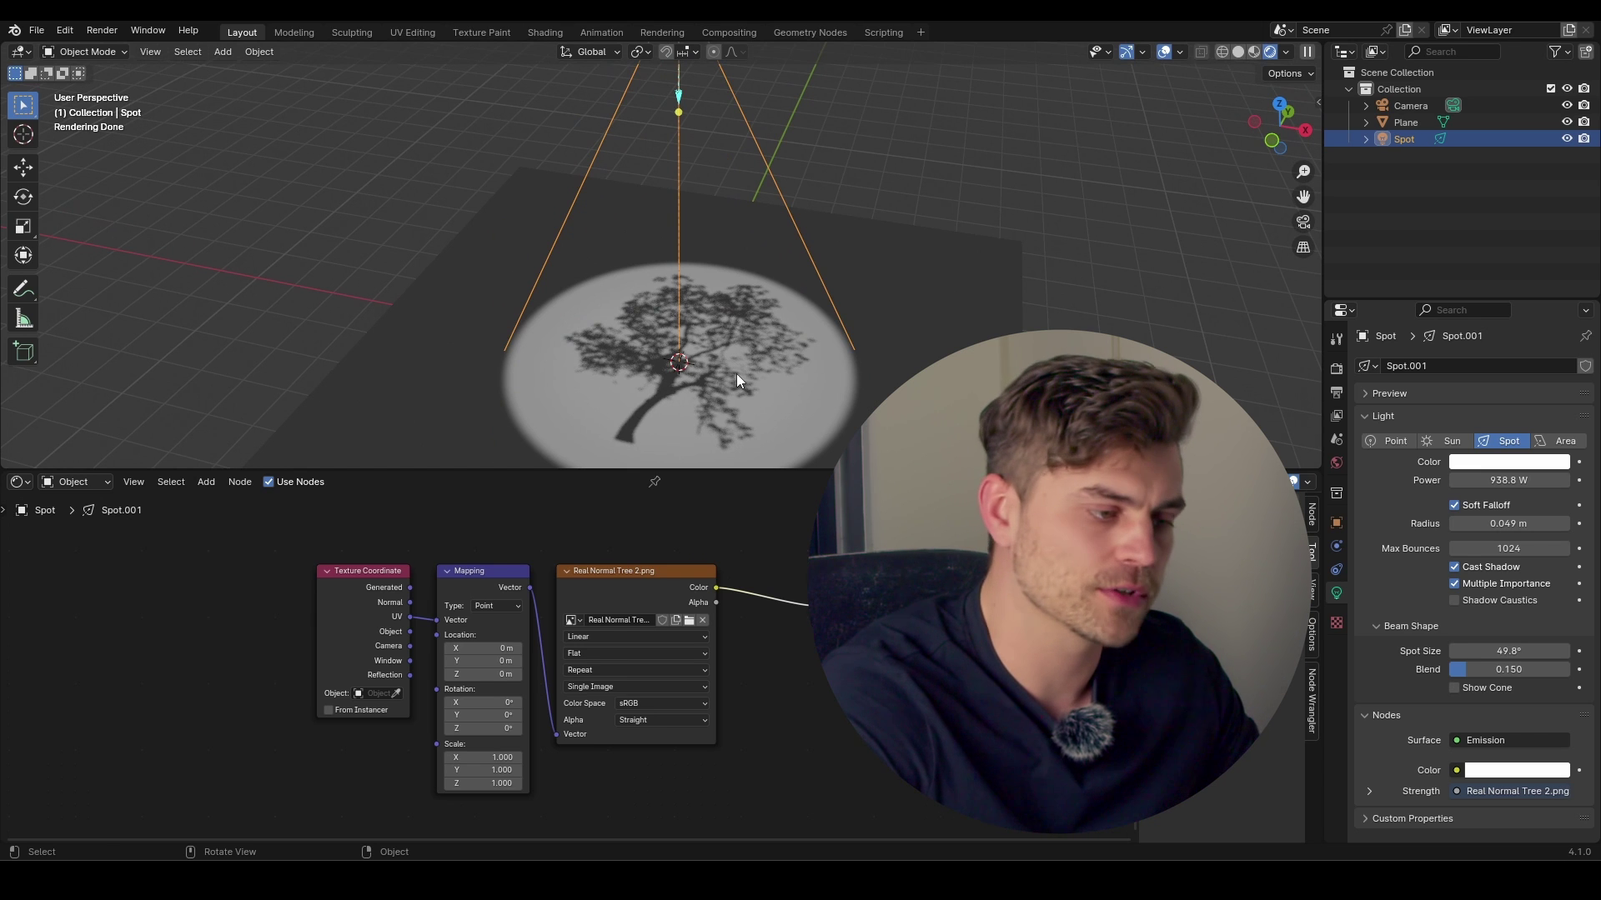
left_click_drag(1467, 669, 1574, 676)
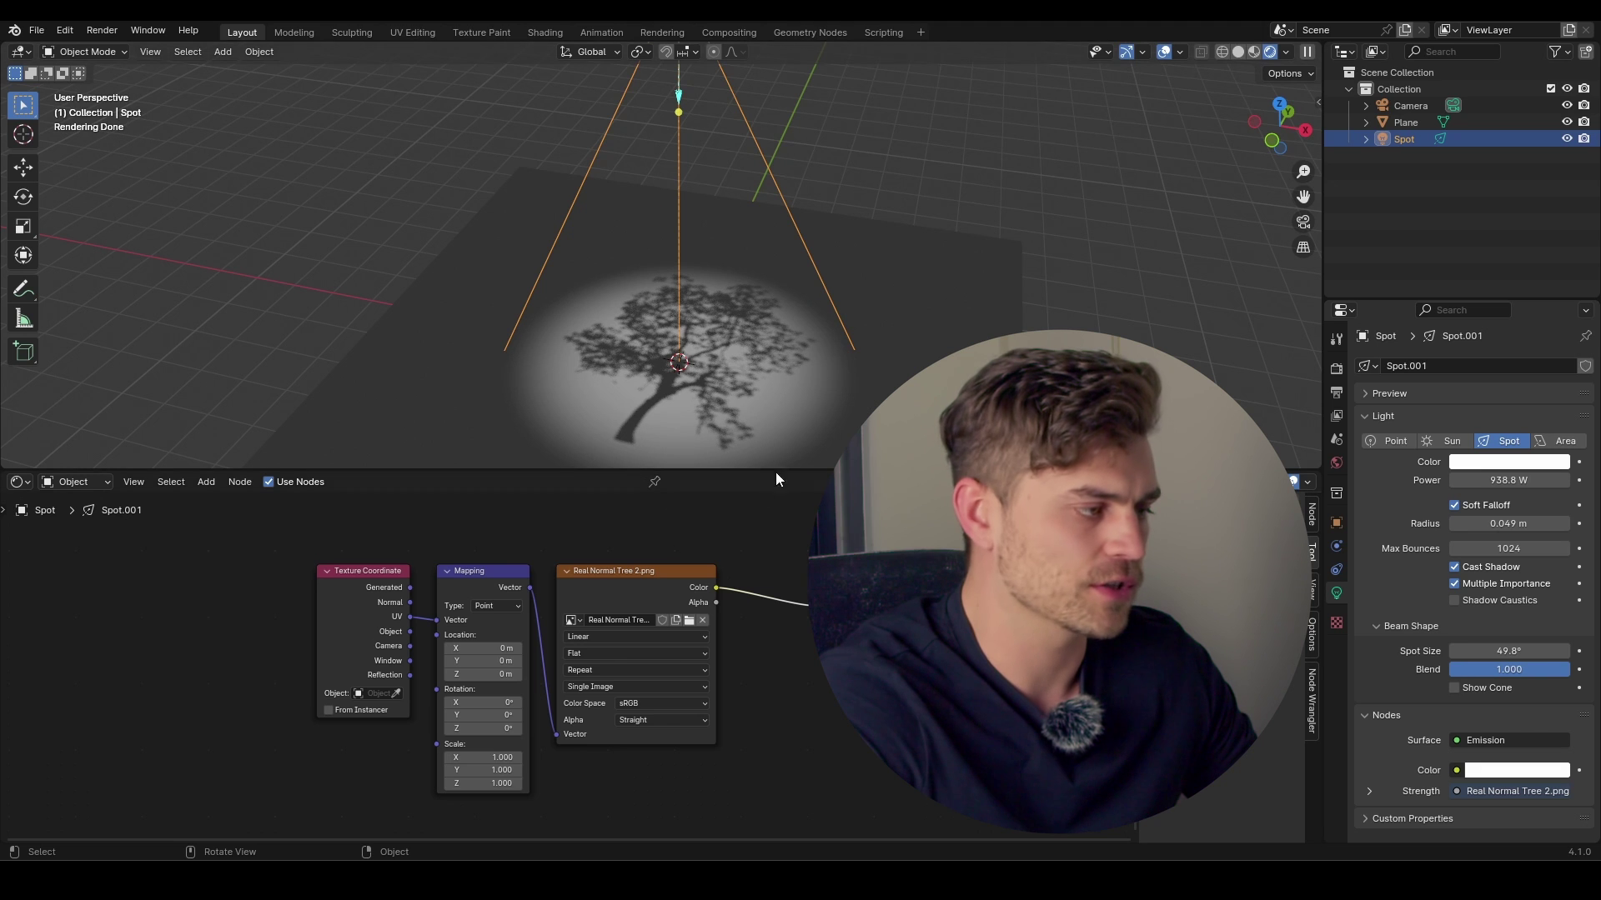
- Try a beam blend of 0.000 on the spot light and undo the change
left_click_drag(1513, 670, 1444, 670)
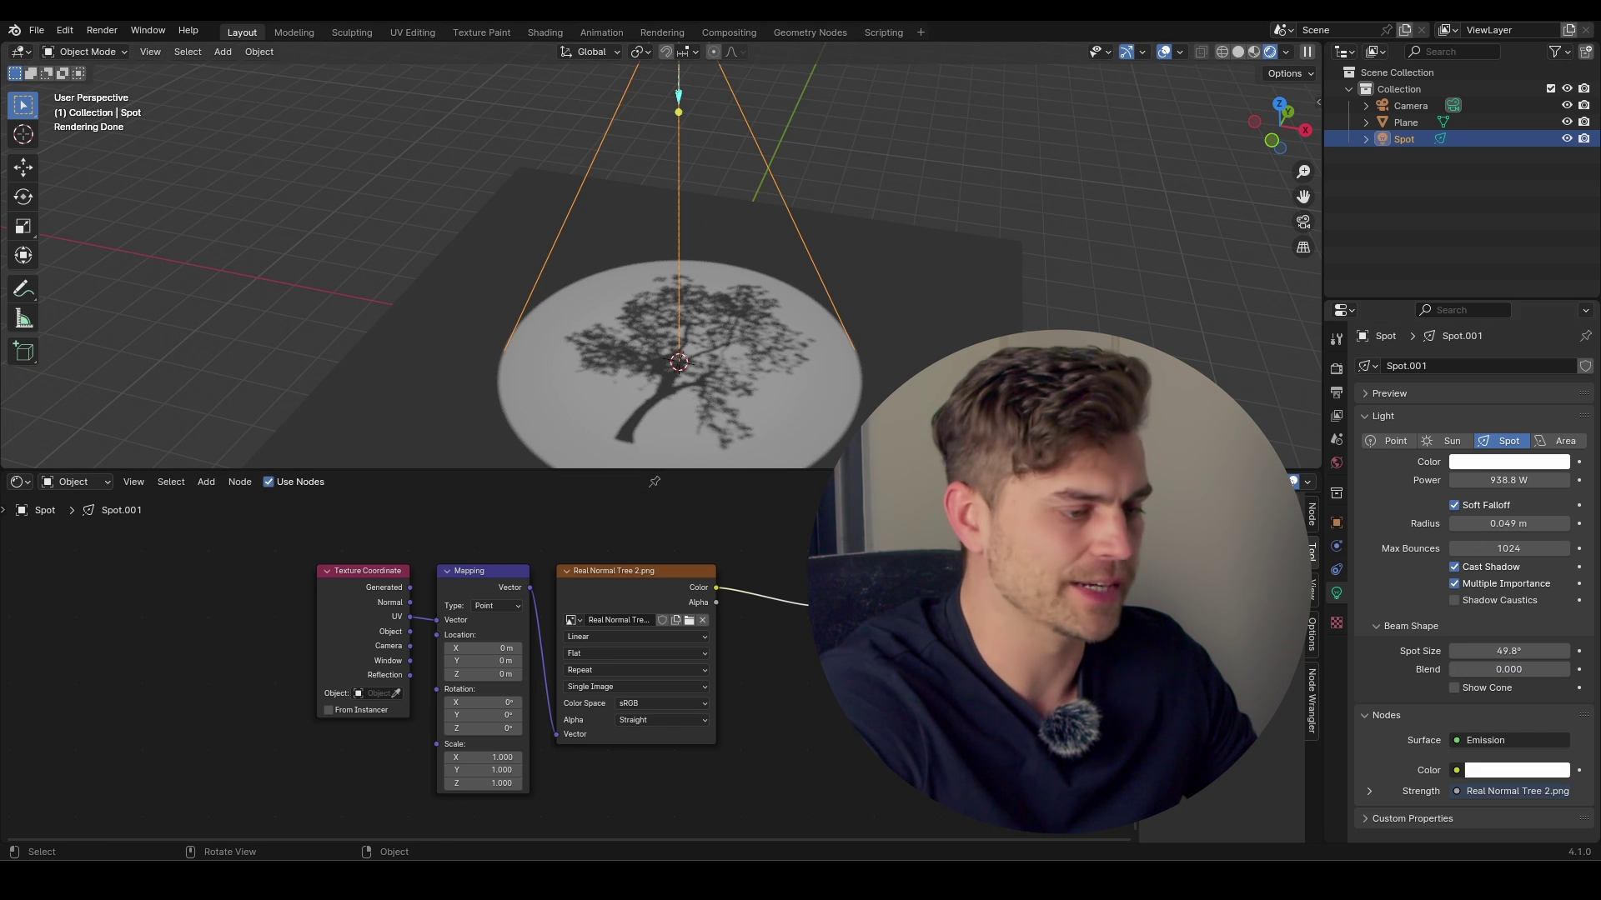
key("ctrl+z")
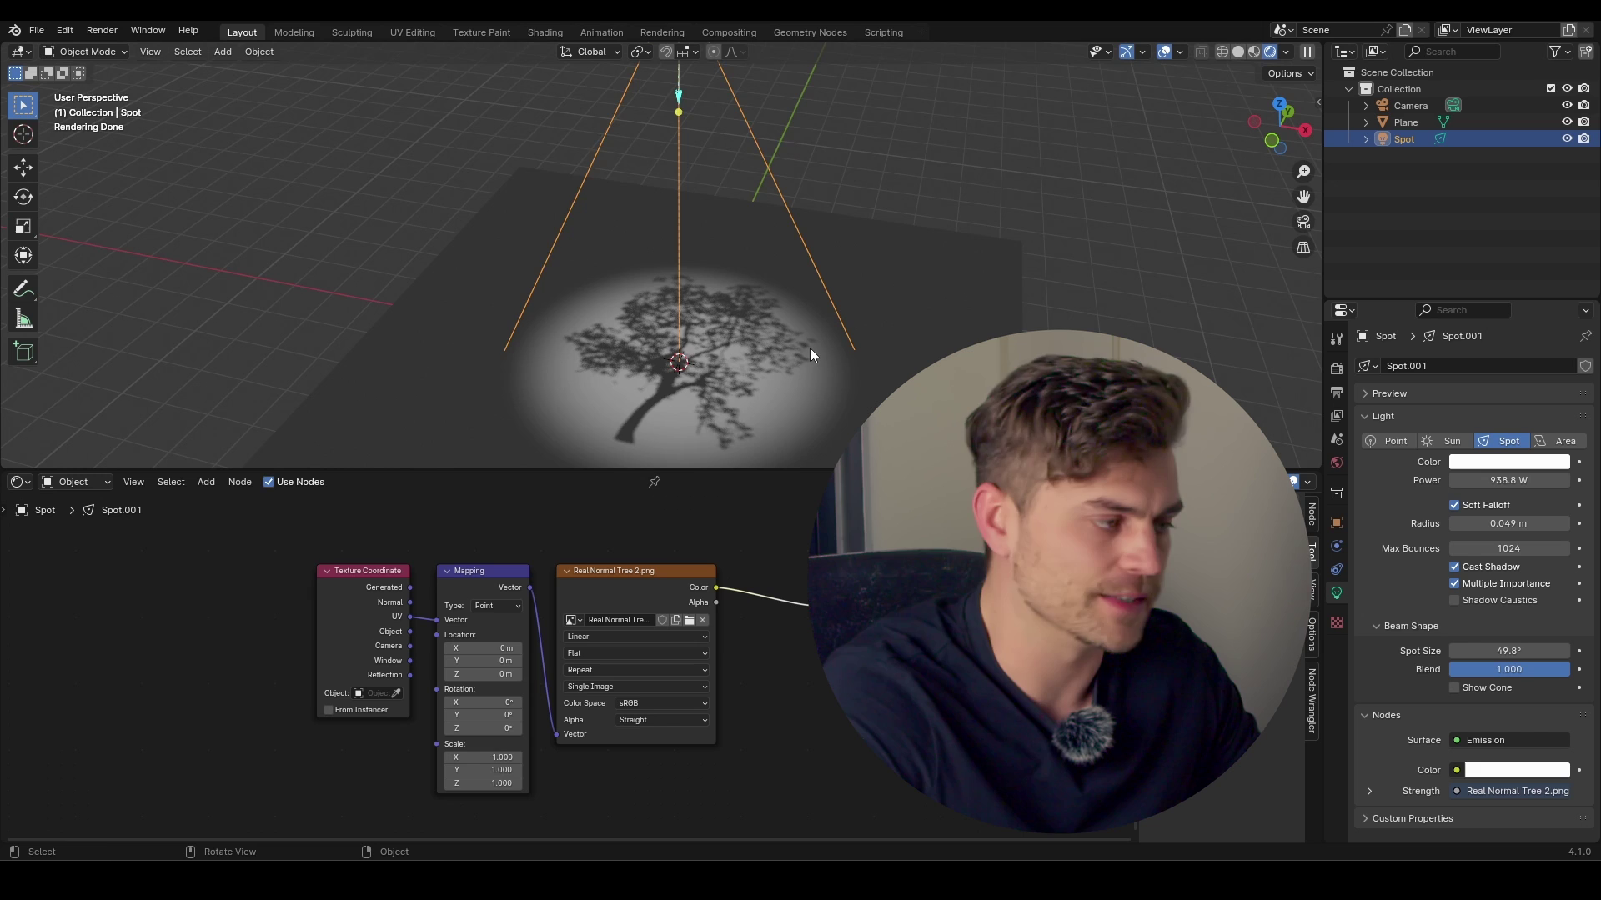
scroll(809, 348, "down", 1)
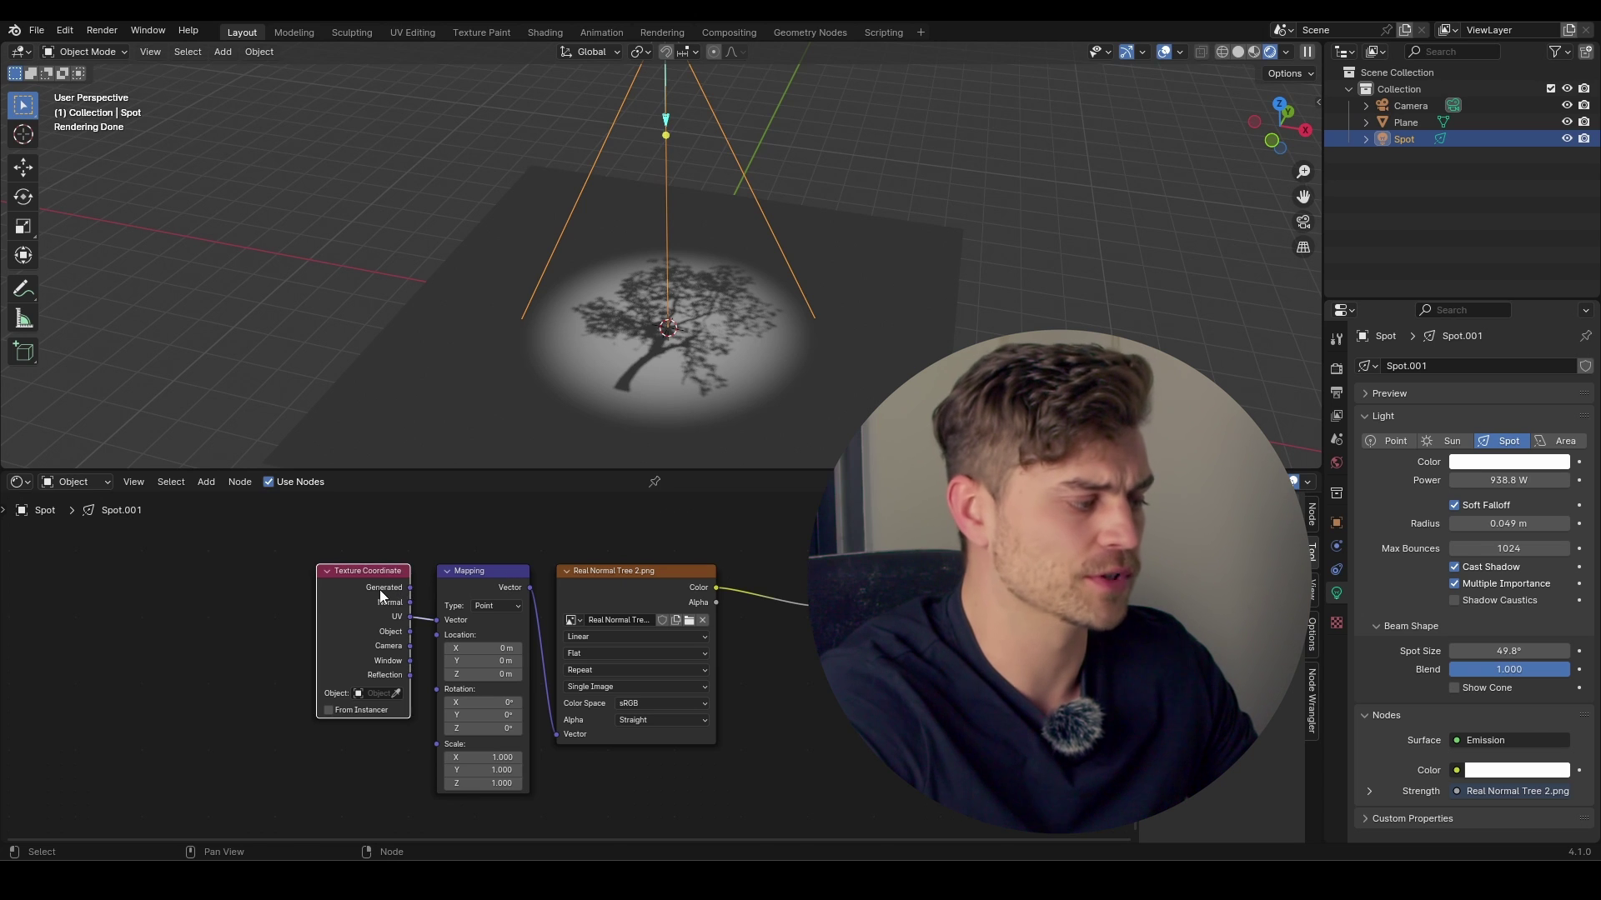
- Move the Texture Coordinate node away from the Mapping node and set the spot size to about 50.8°
left_click_drag(380, 594, 259, 597)
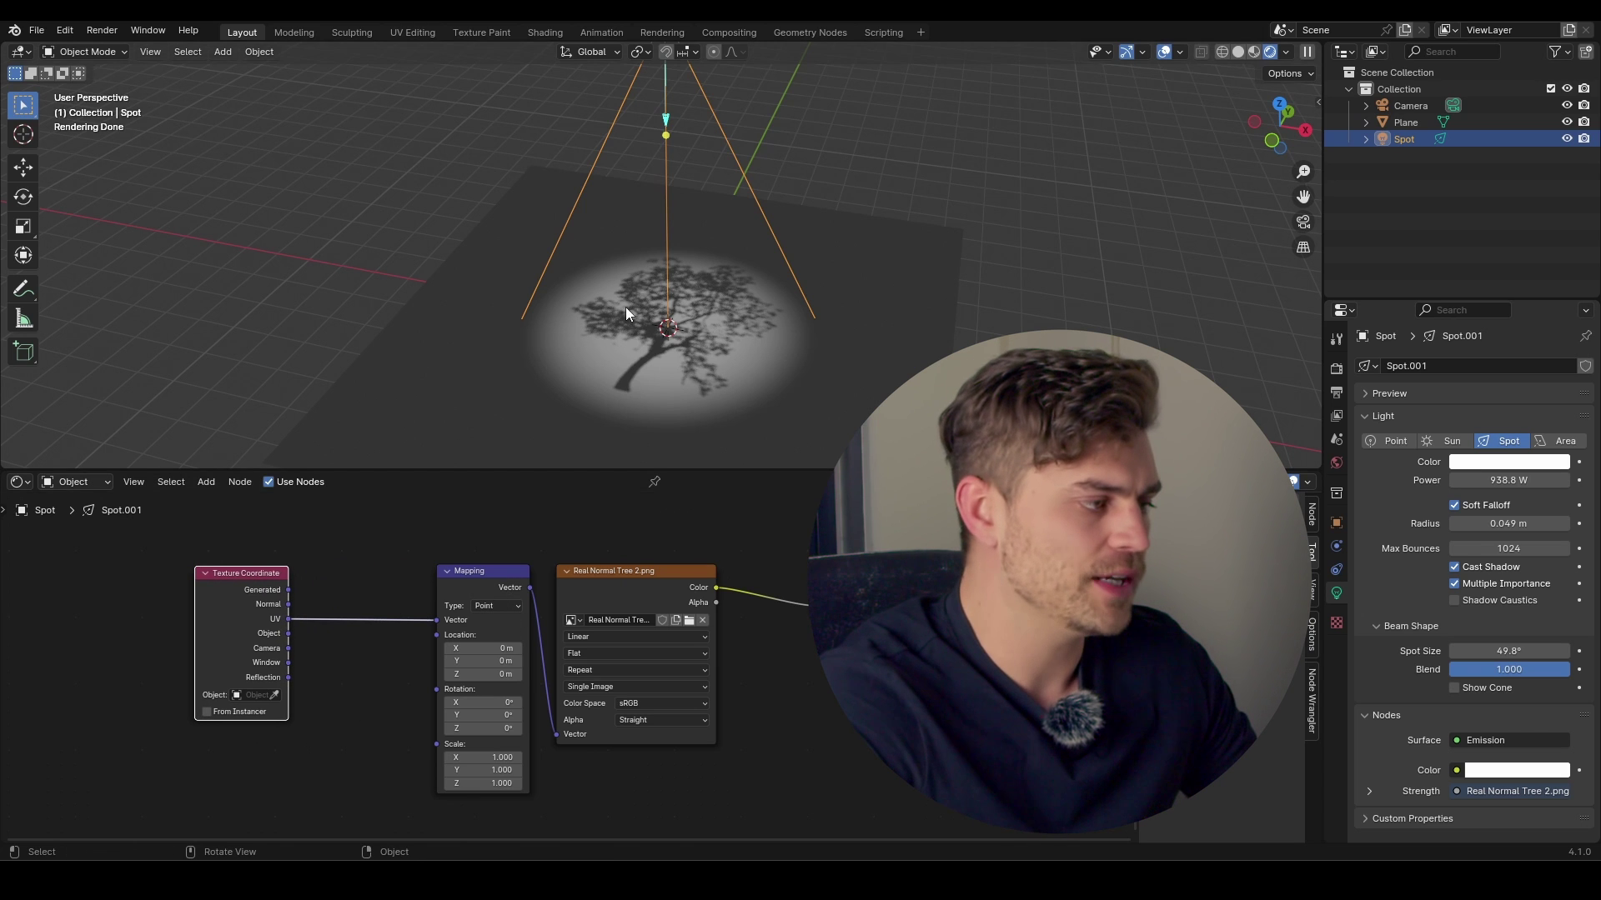
middle_click_drag(632, 347, 674, 337)
scroll(733, 355, "up", 2)
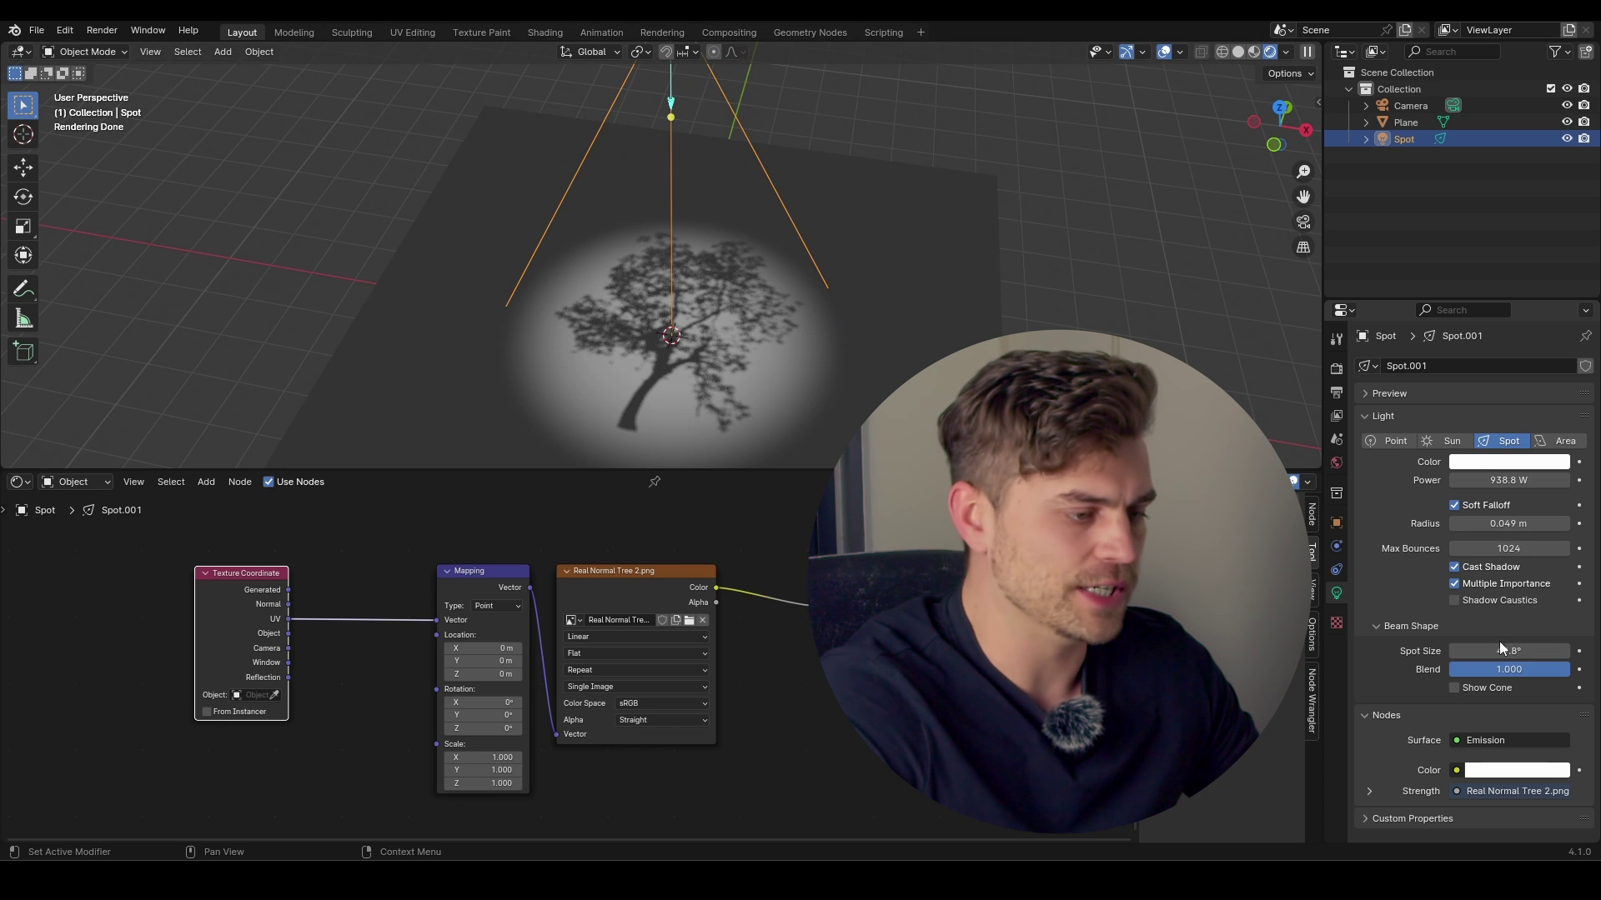
mouse_move(1498, 650)
left_mouse_down()
mouse_move(1523, 650)
mouse_move(1508, 651)
left_mouse_up()
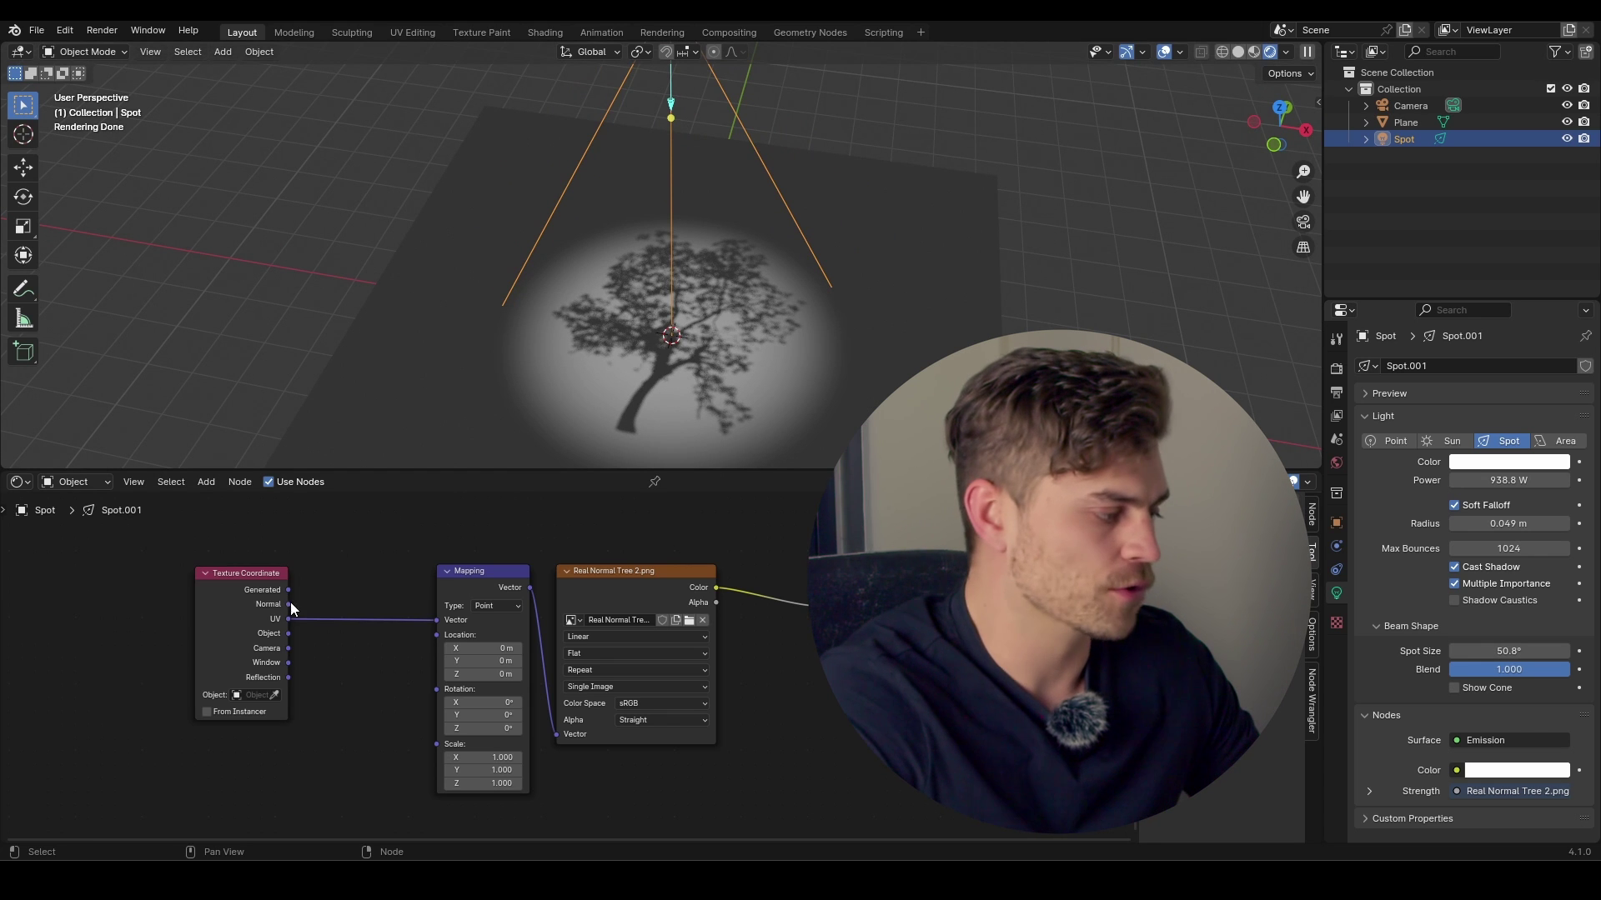
- Feed the Normal texture coordinate into the Mapping vector and set the mapping's X and Y location to 0.5 m
left_click_drag(444, 629, 437, 620)
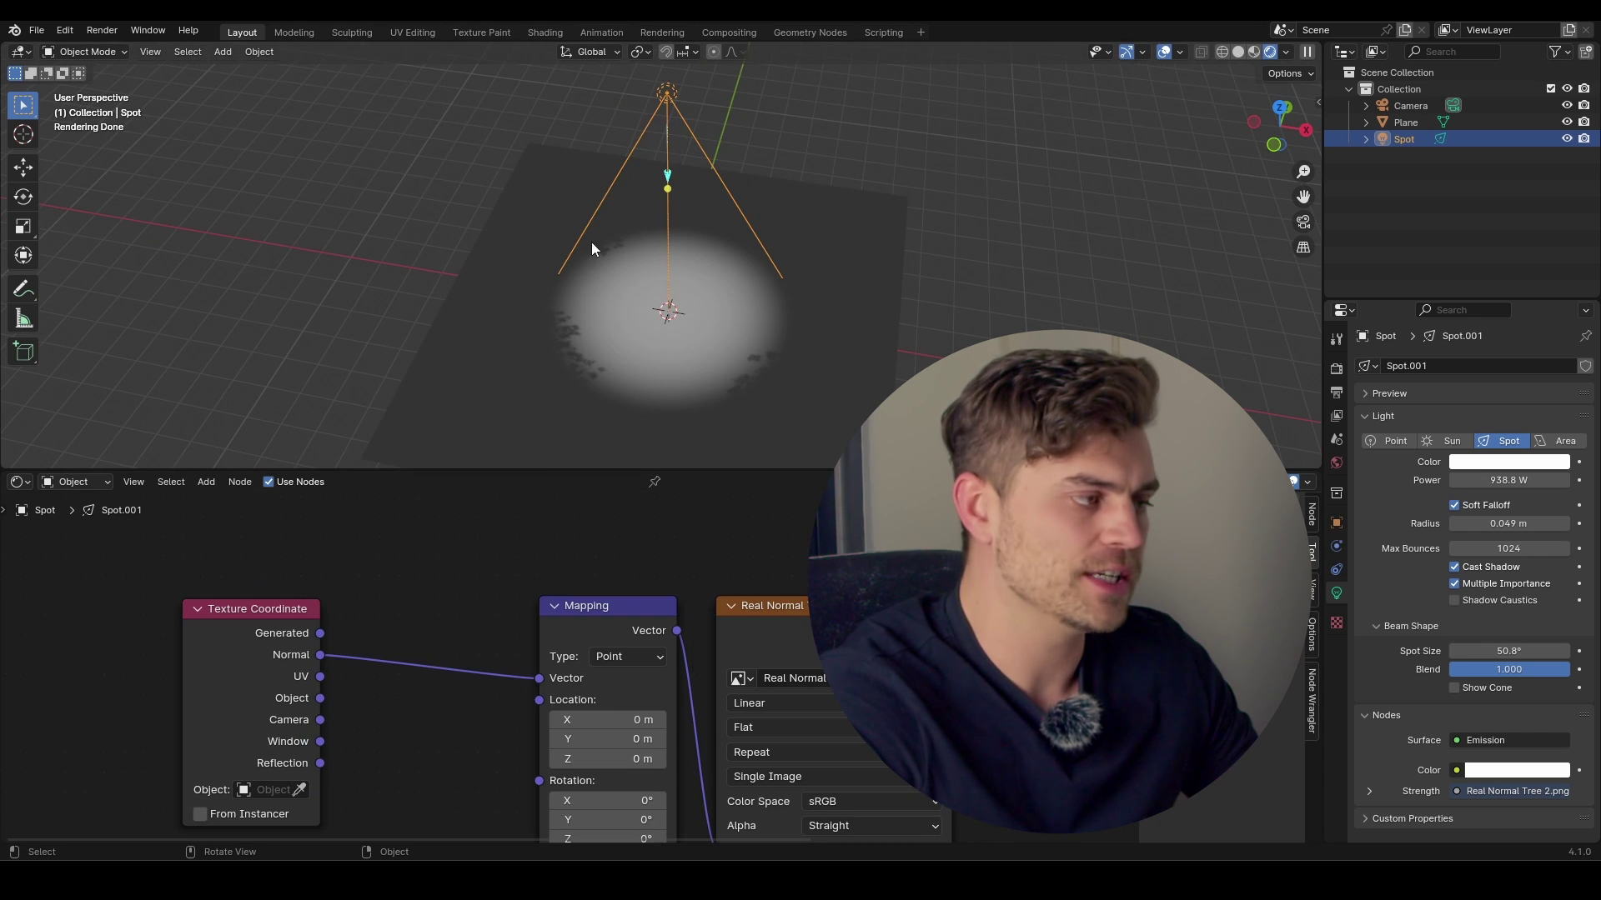
middle_click_drag(681, 677, 620, 564)
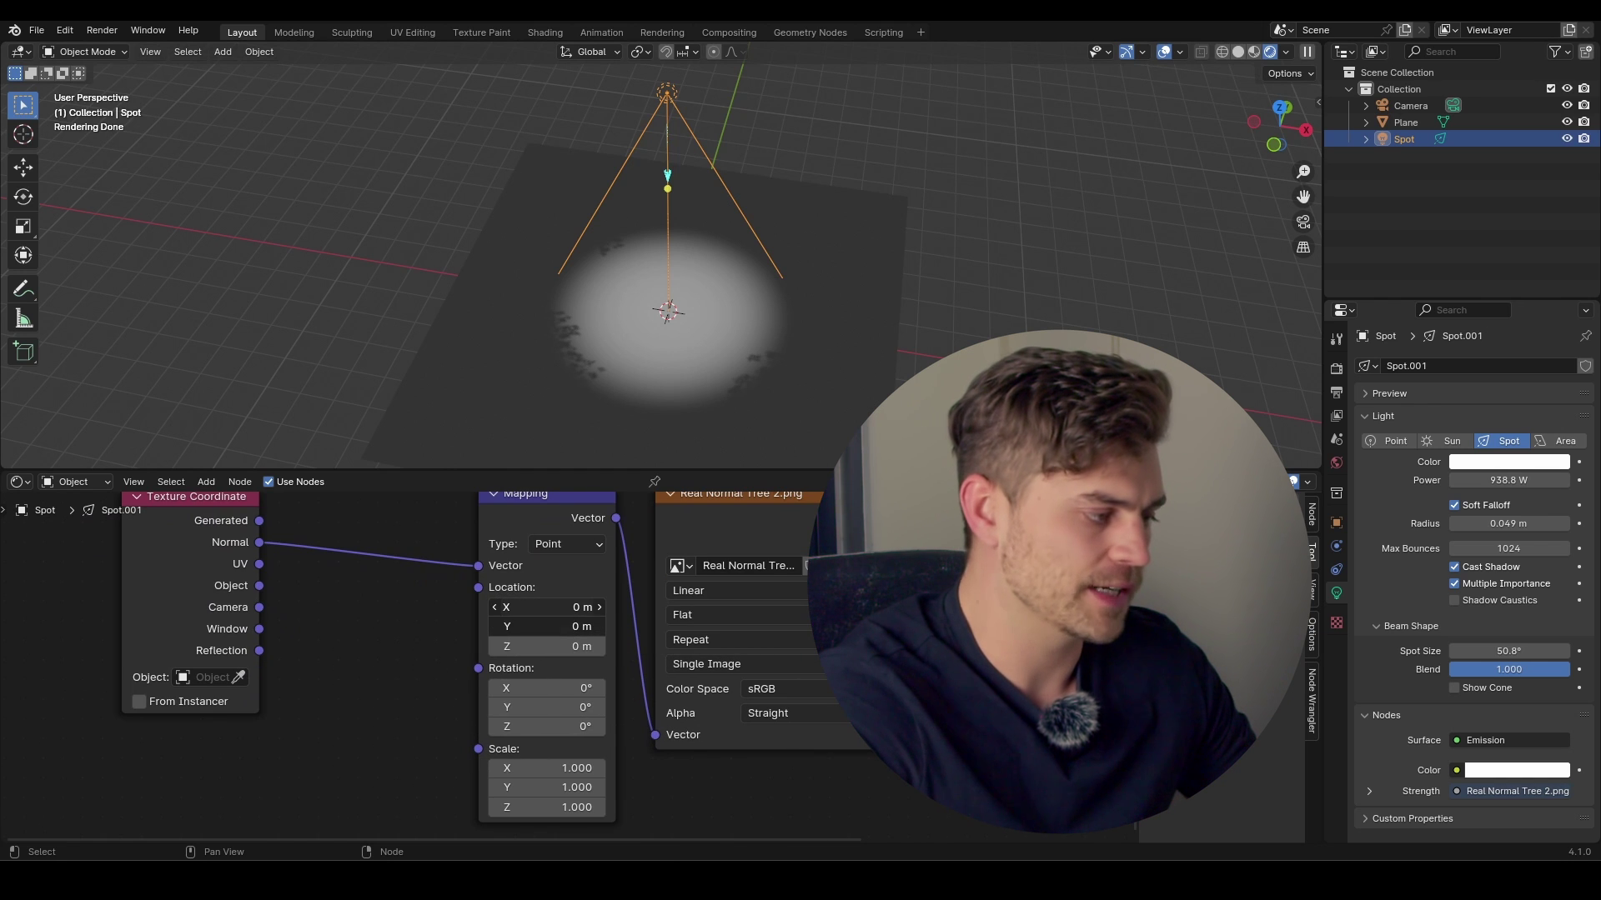
type("5")
key("Return")
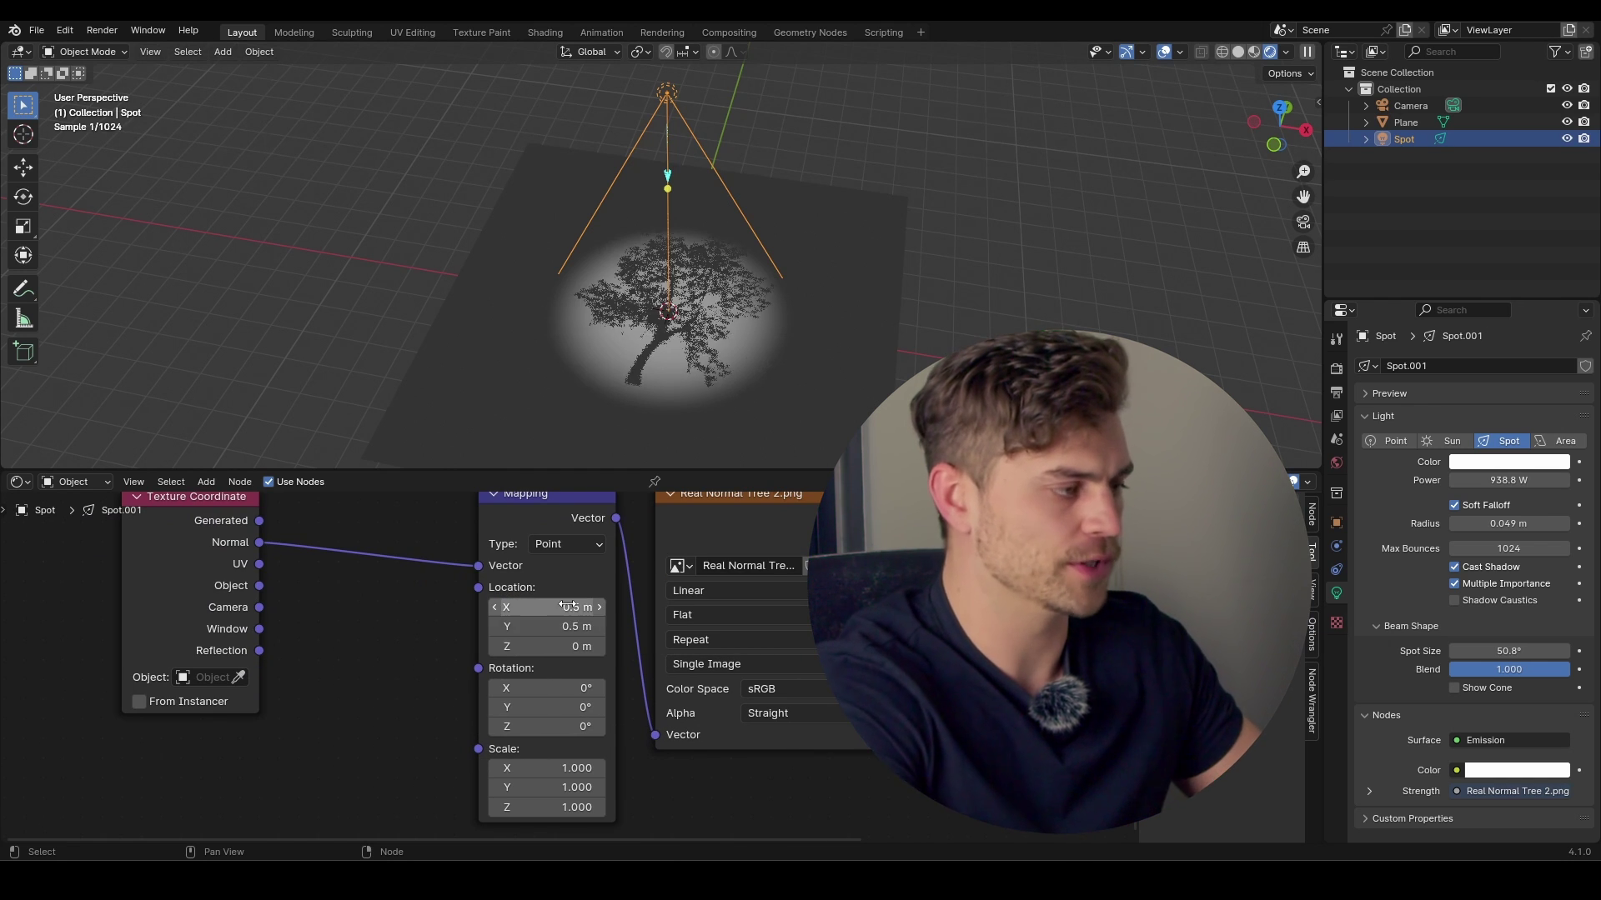
- Widen the spot light's beam to a spot size of about 72.1°
scroll(674, 311, "up", 2)
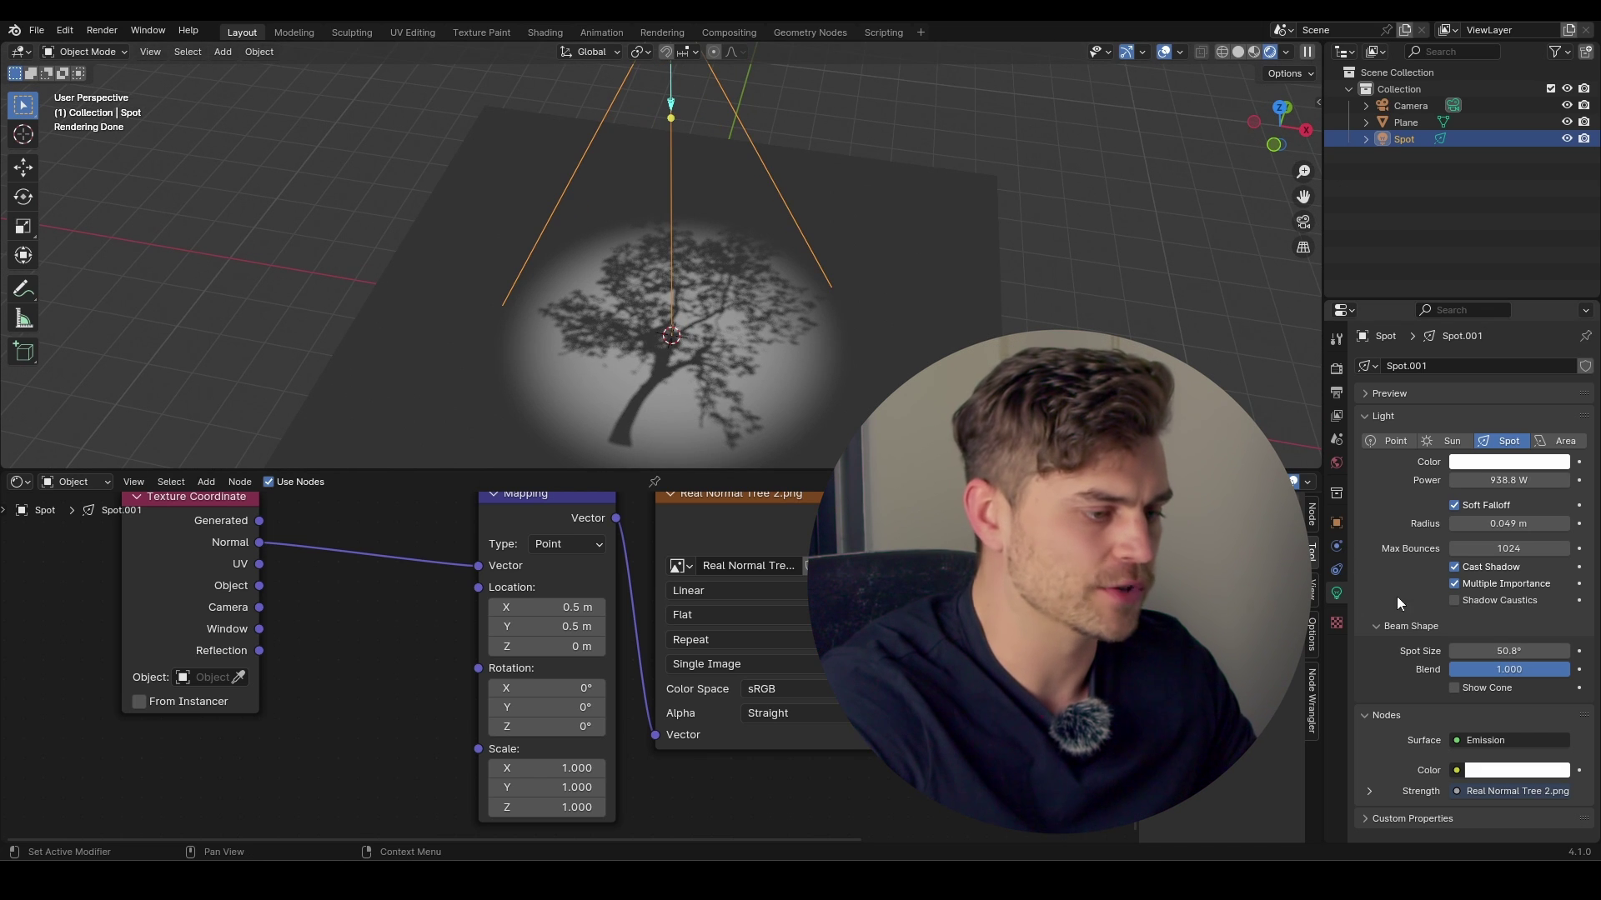
mouse_move(1486, 647)
left_mouse_down()
mouse_move(1537, 648)
mouse_move(1504, 647)
left_mouse_up()
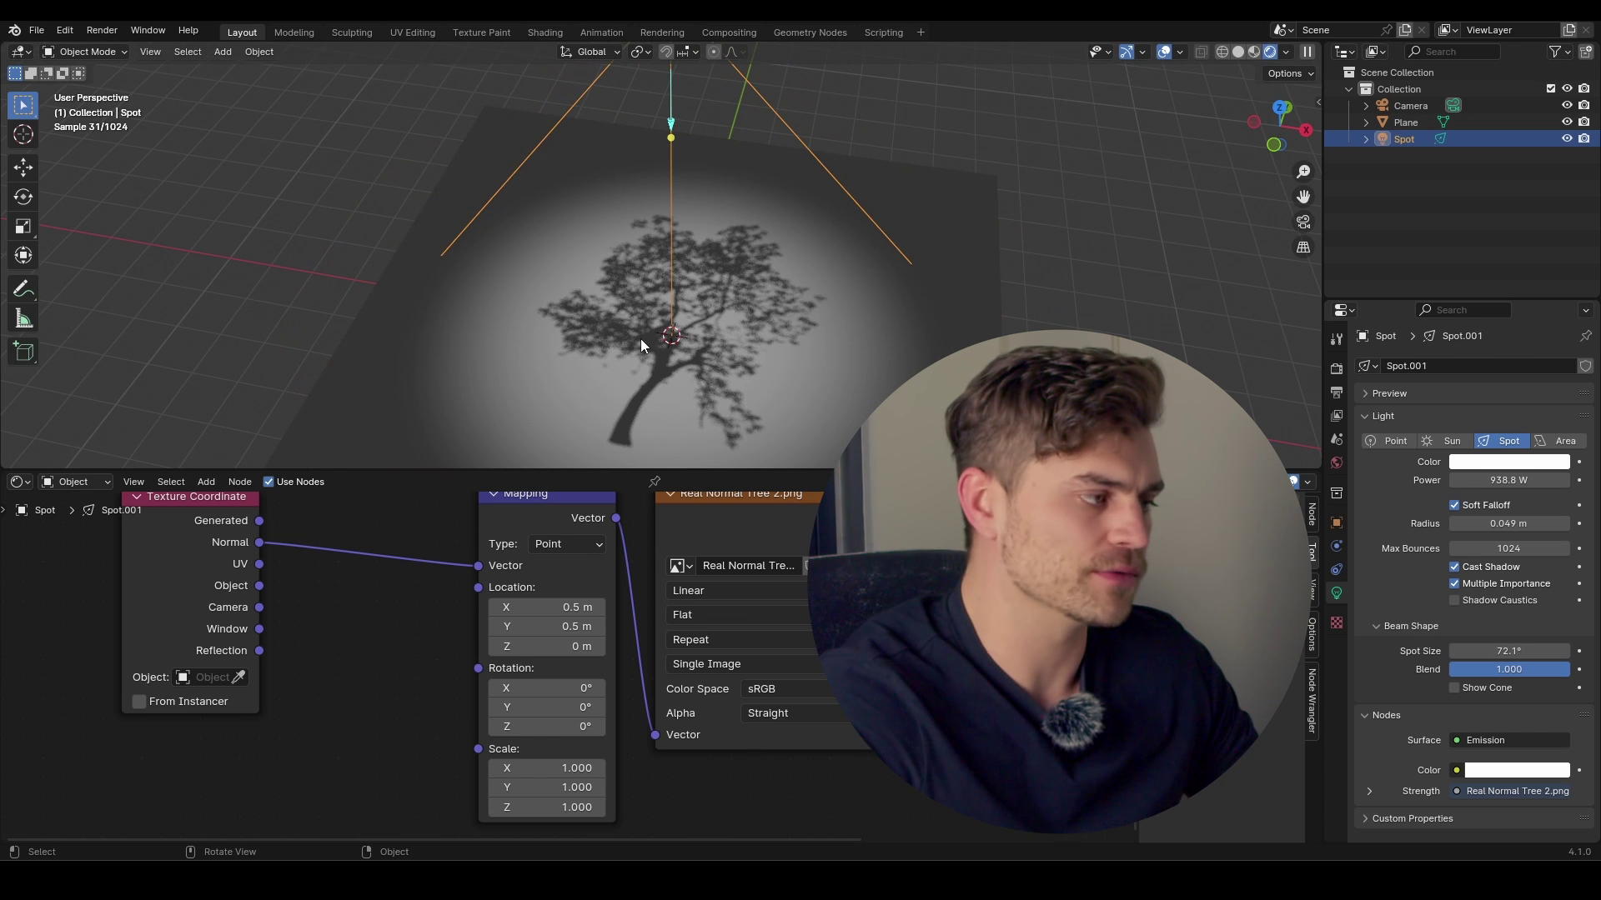
scroll(726, 296, "down", 2)
scroll(607, 722, "down", 2, "shift")
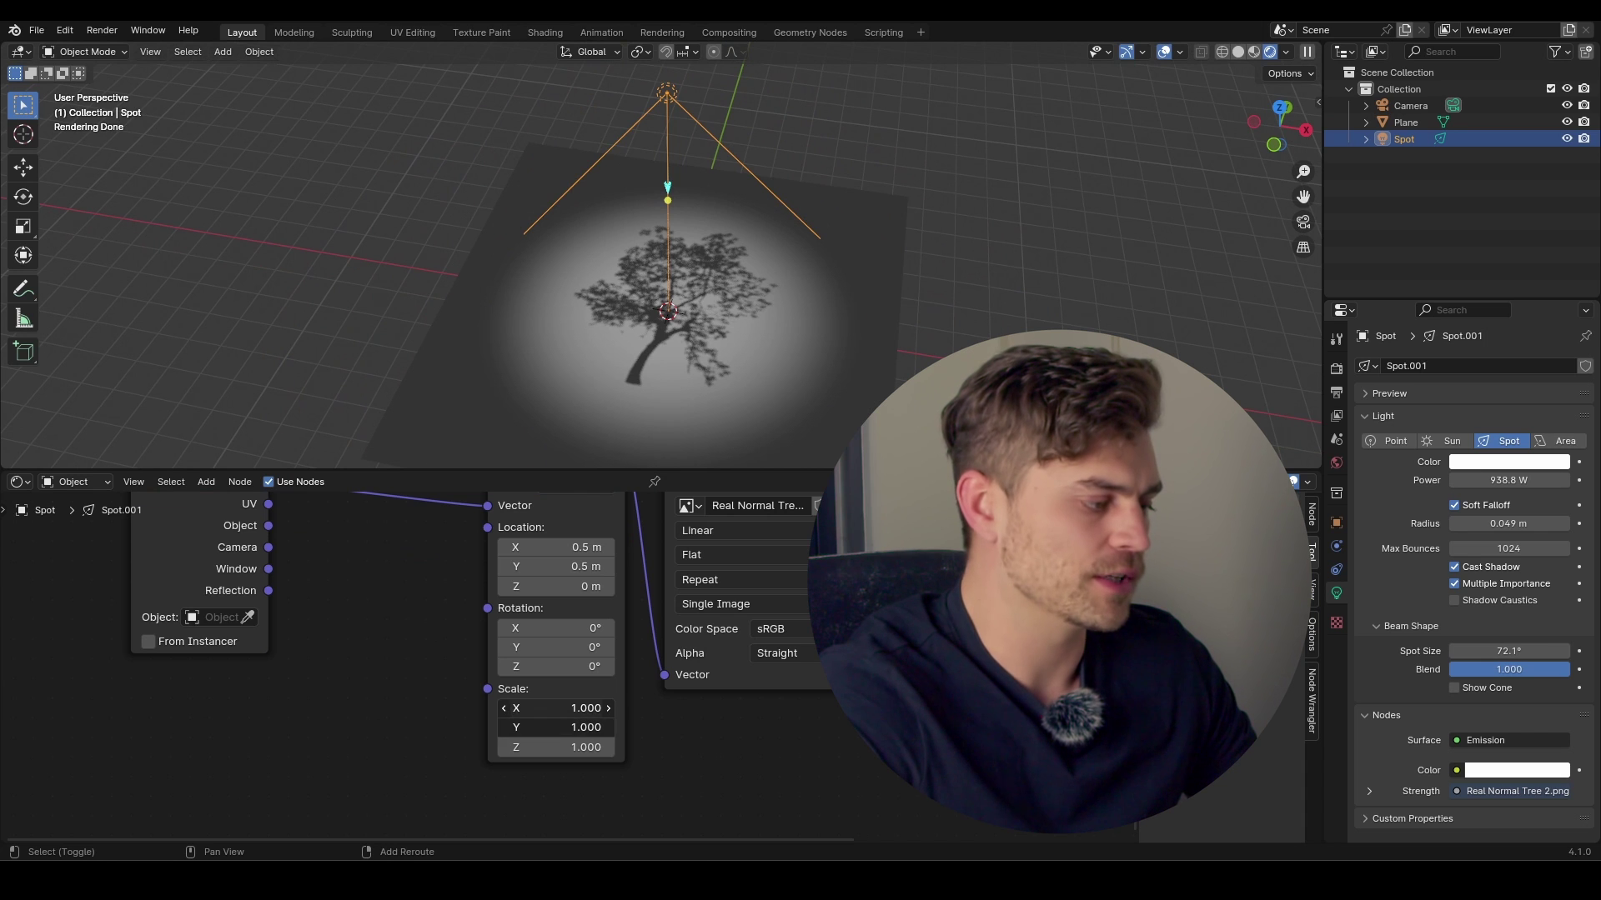
- Try mapping scales of about 4.880, 0.820 and 2.650 on all three axes to resize the projected tree pattern
left_click_drag(555, 707, 737, 707)
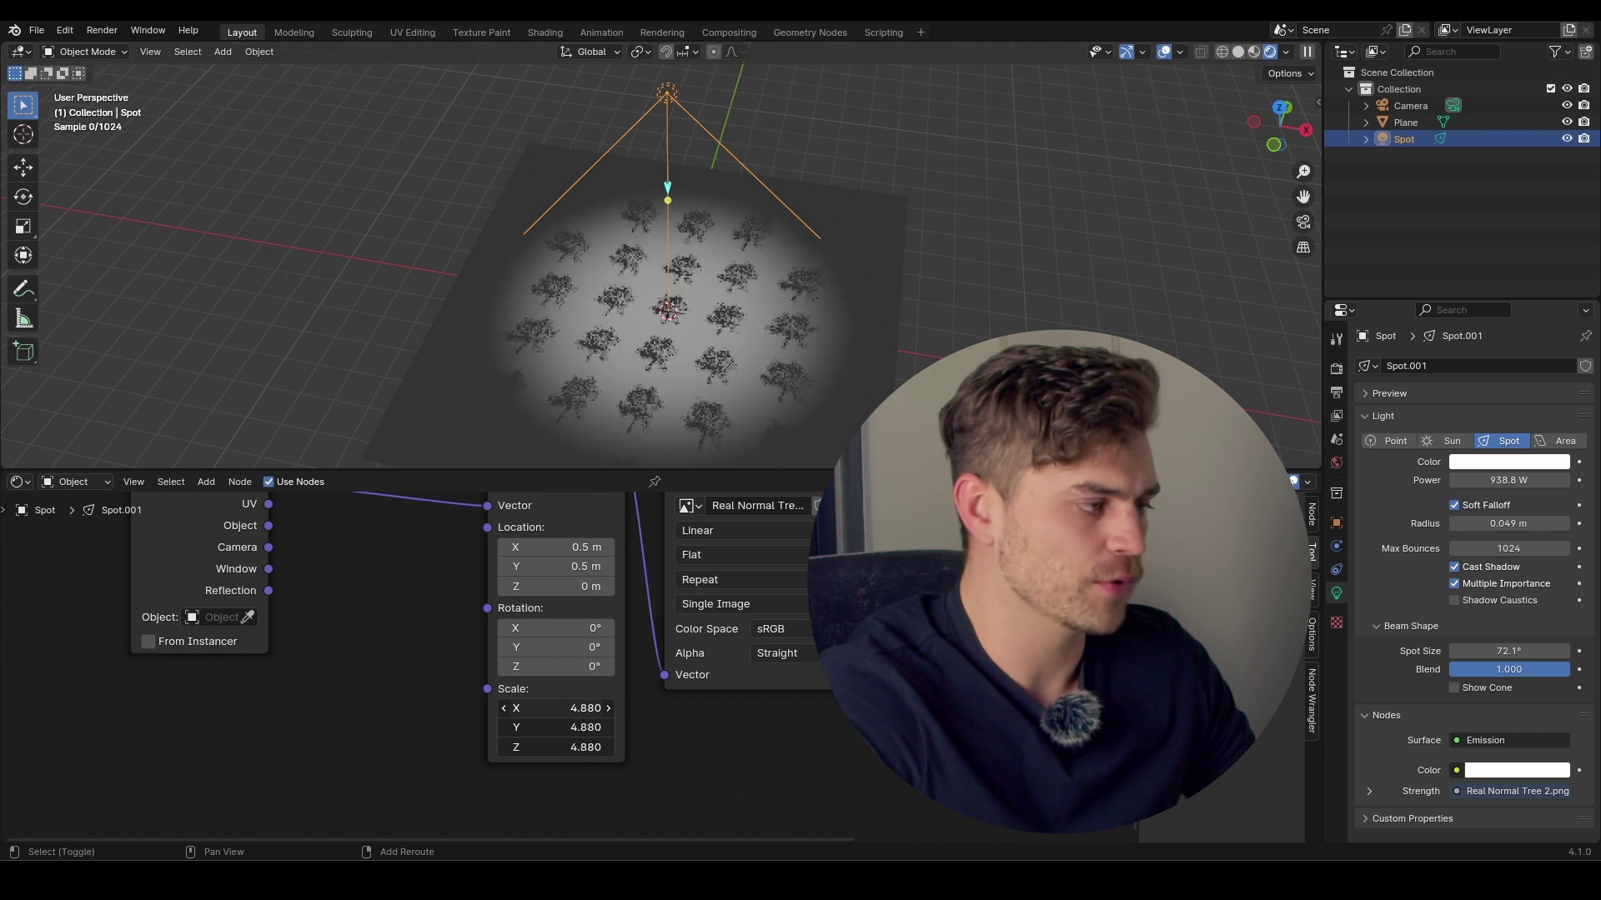
left_click_drag(557, 708, 440, 610)
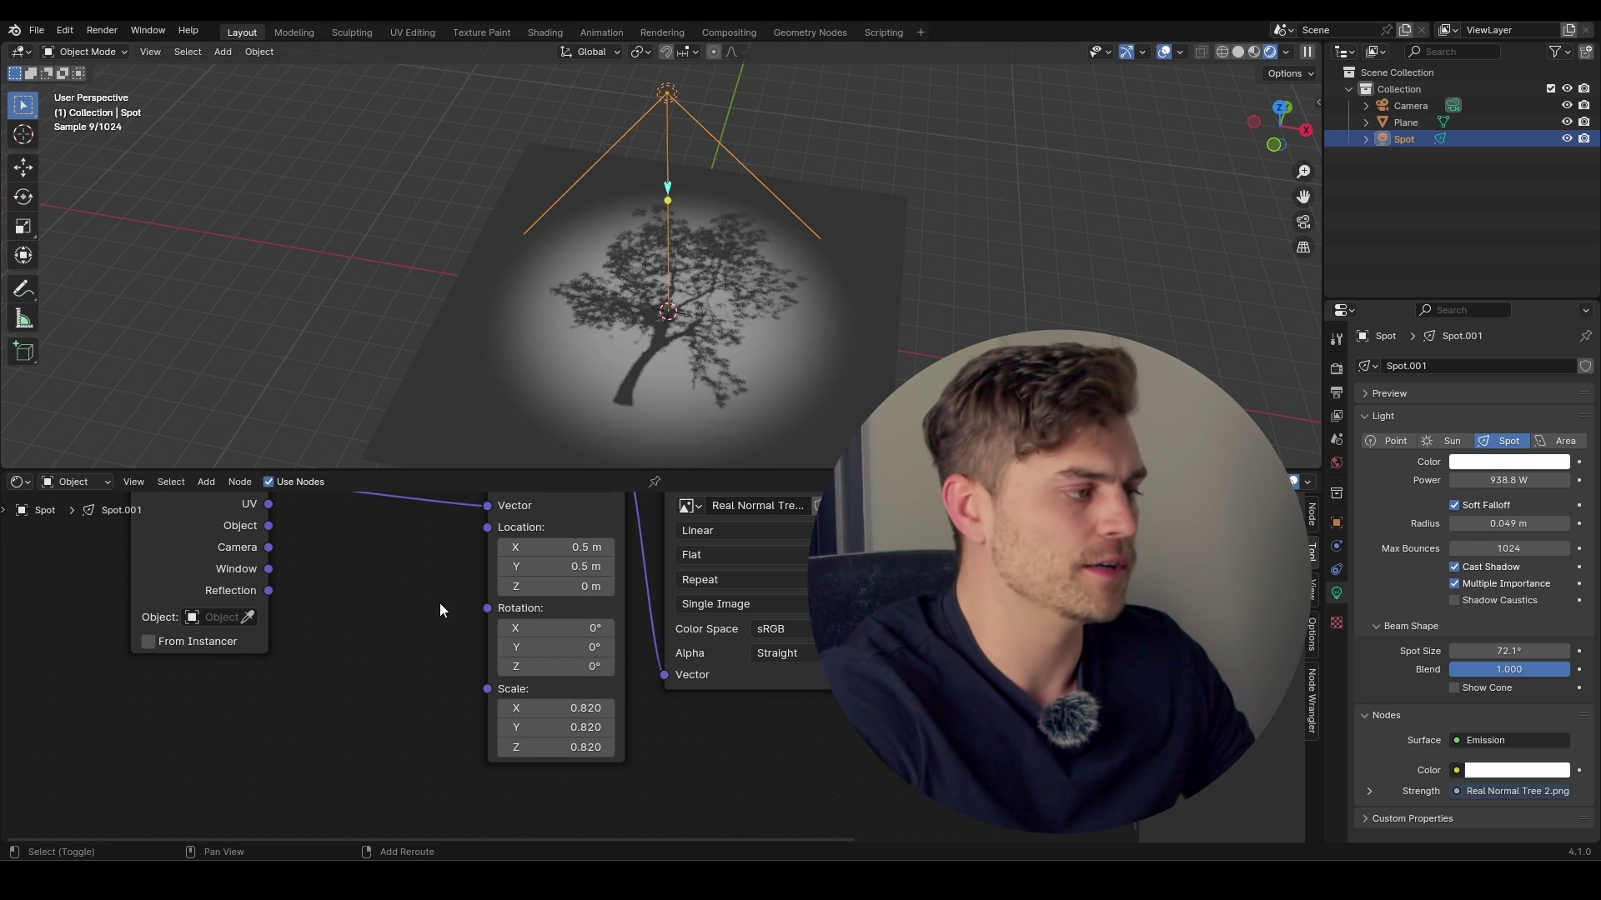
left_click_drag(557, 708, 646, 707)
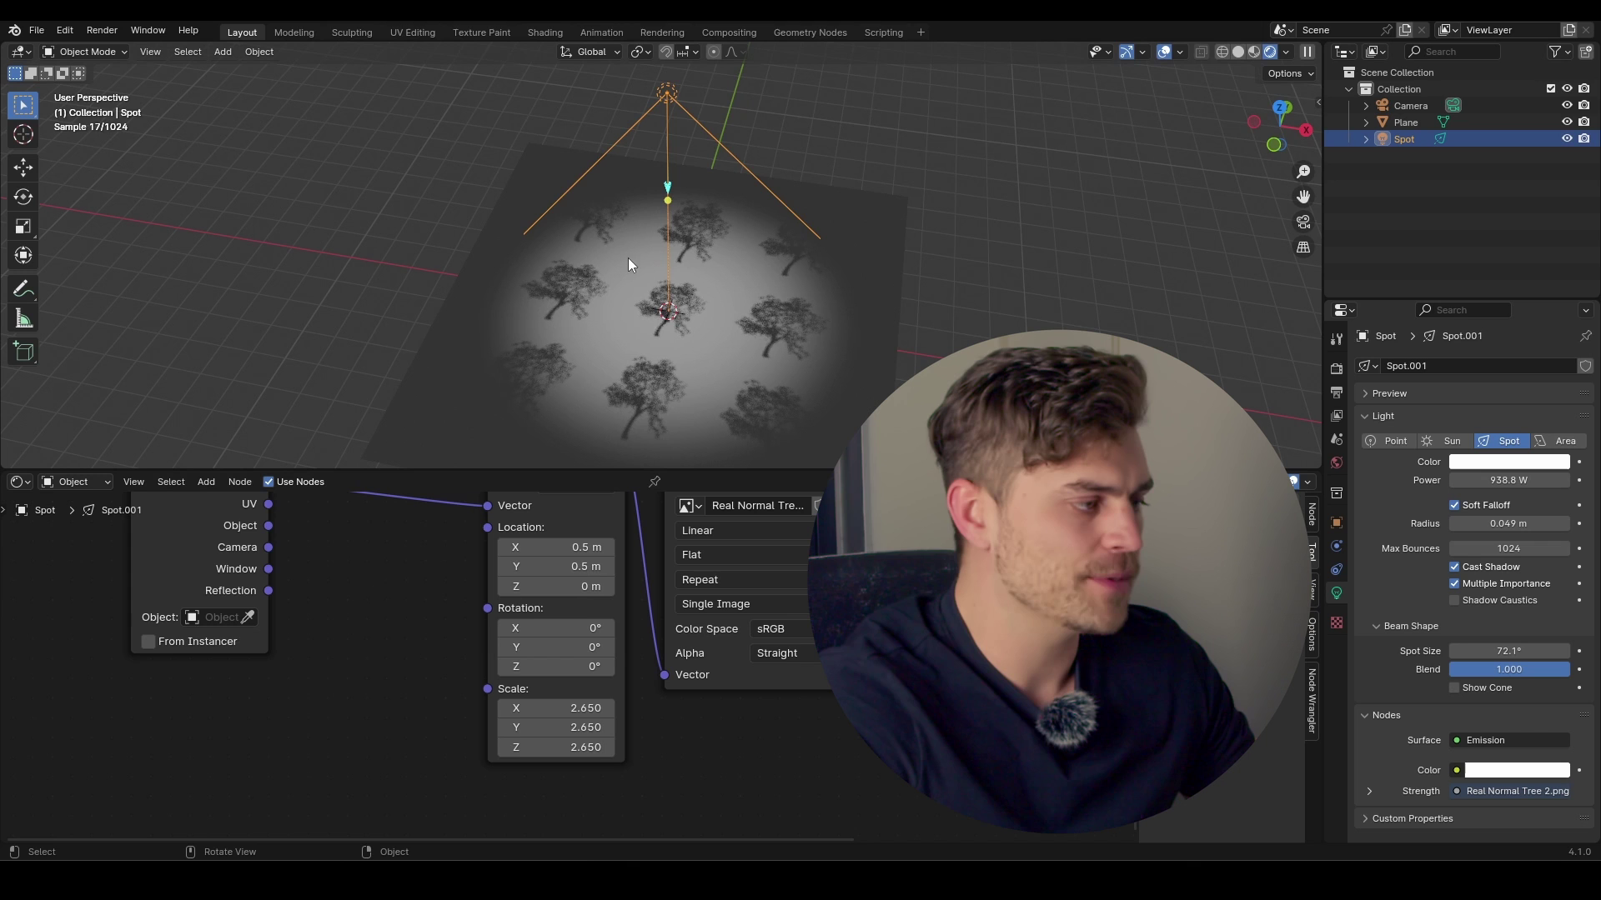
scroll(773, 302, "up", 3)
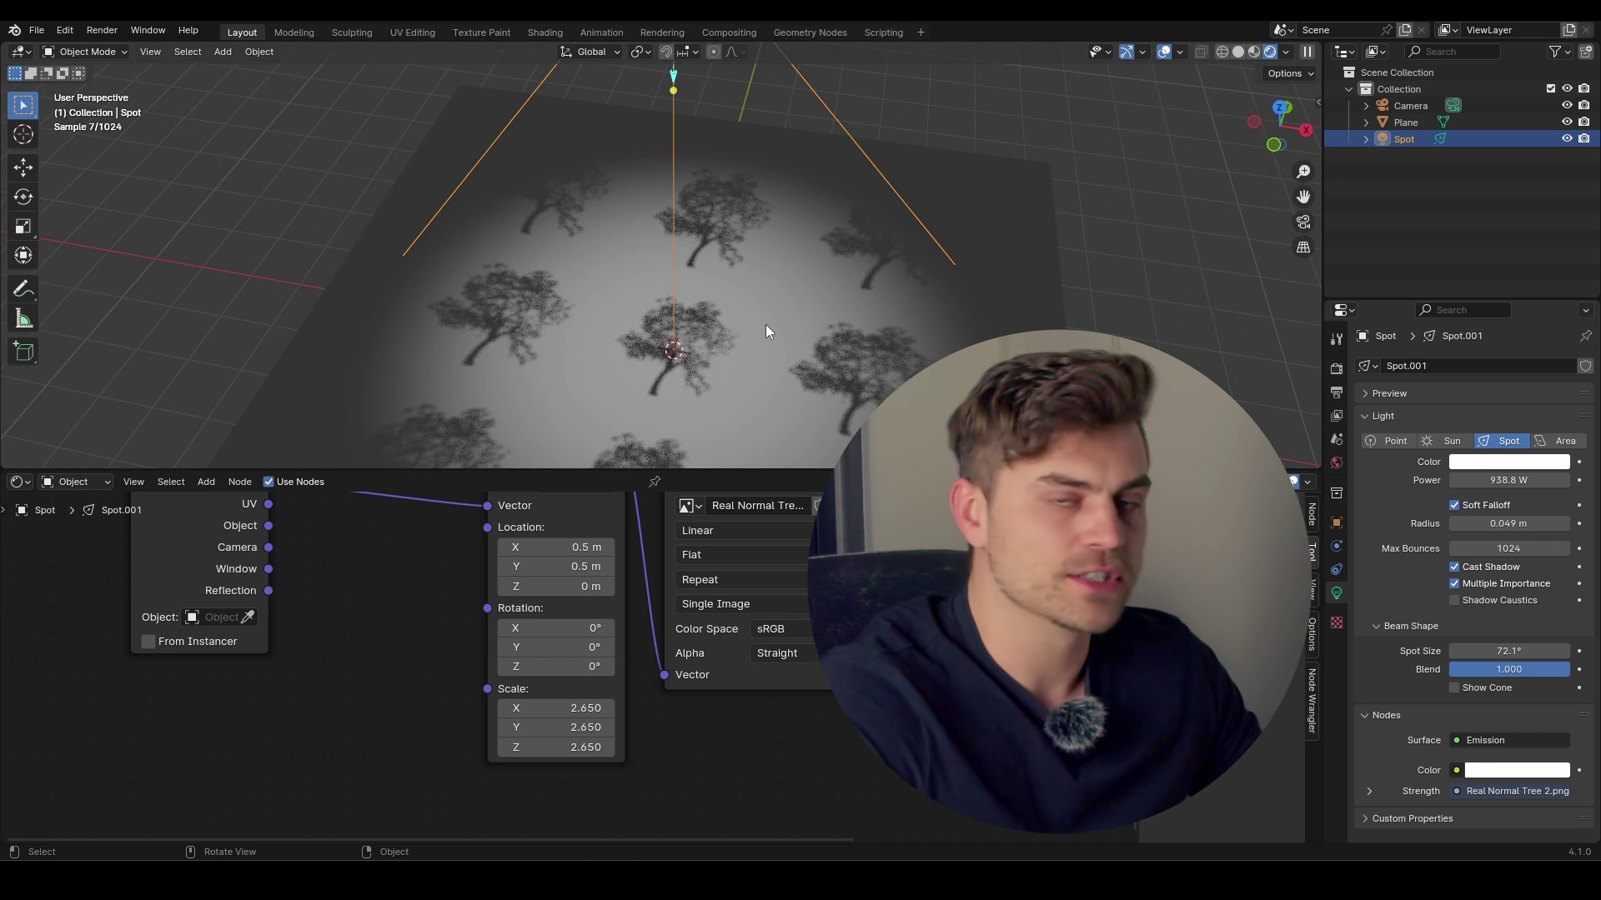
scroll(712, 275, "down", 2)
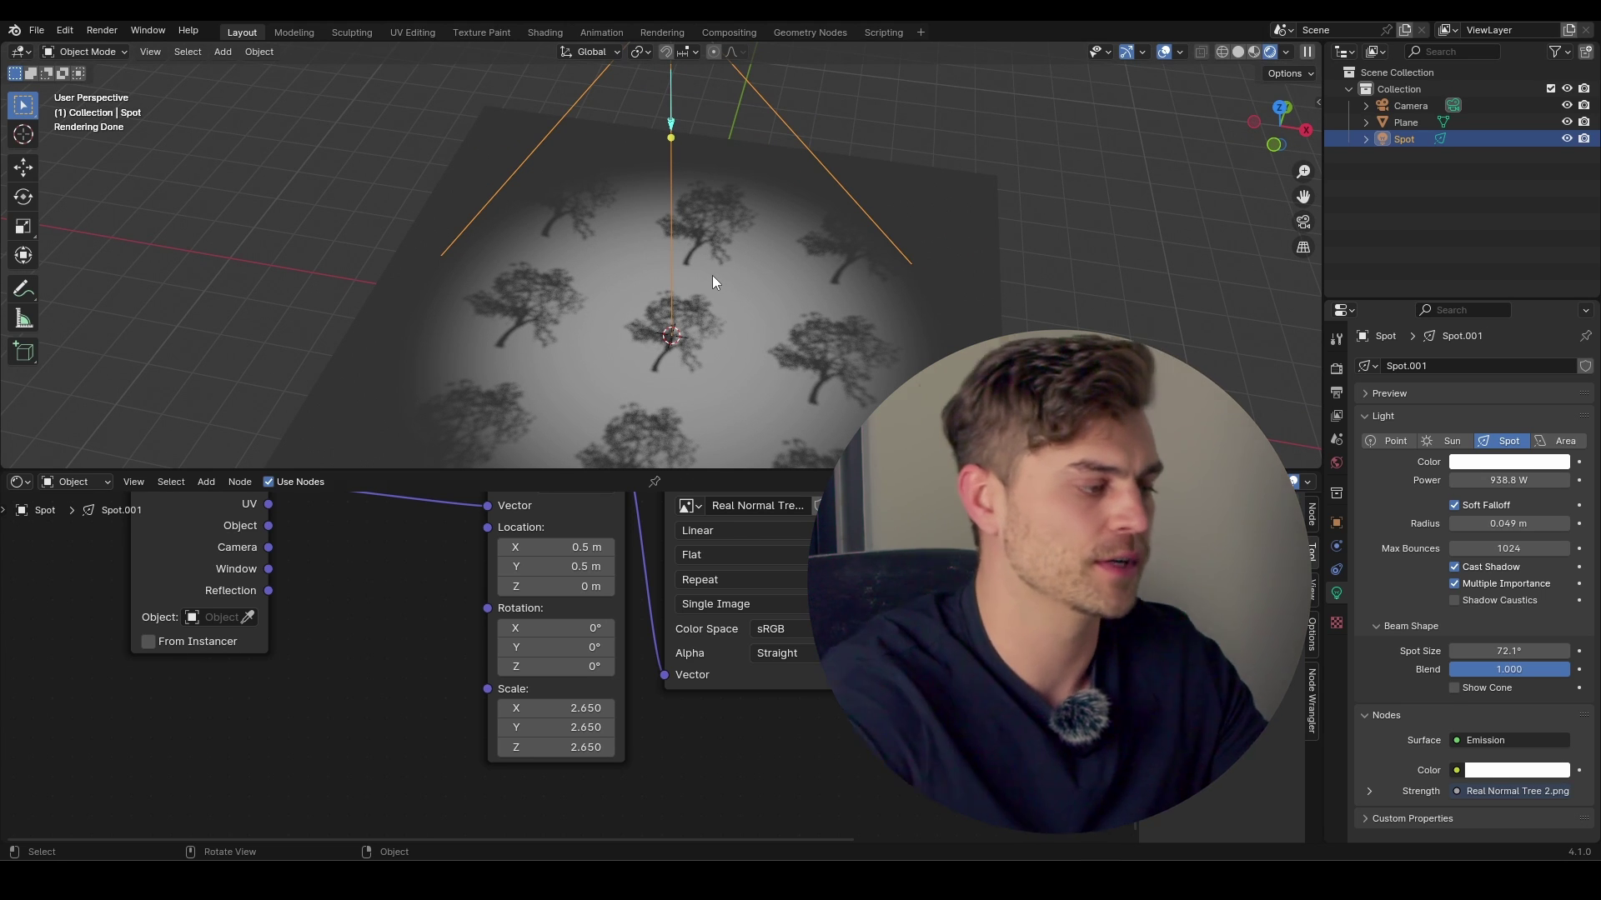
- Try the Extend extension on the tree image texture with the mapping scale lowered to about 0.130 on all axes
scroll(777, 528, "down", 3)
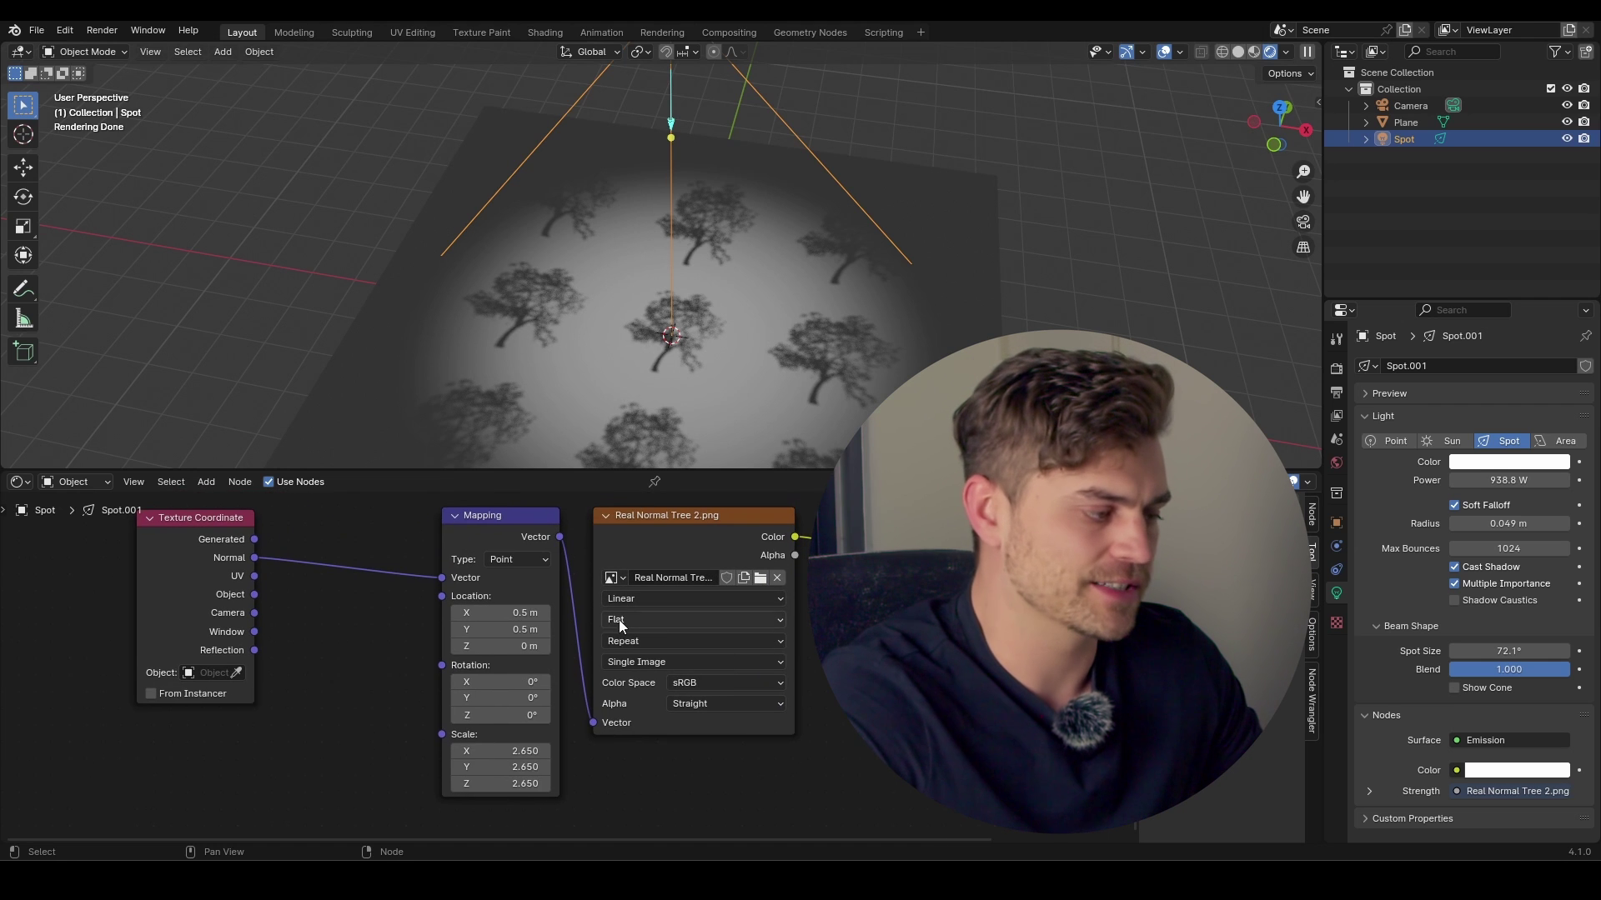
scroll(619, 619, "up", 1)
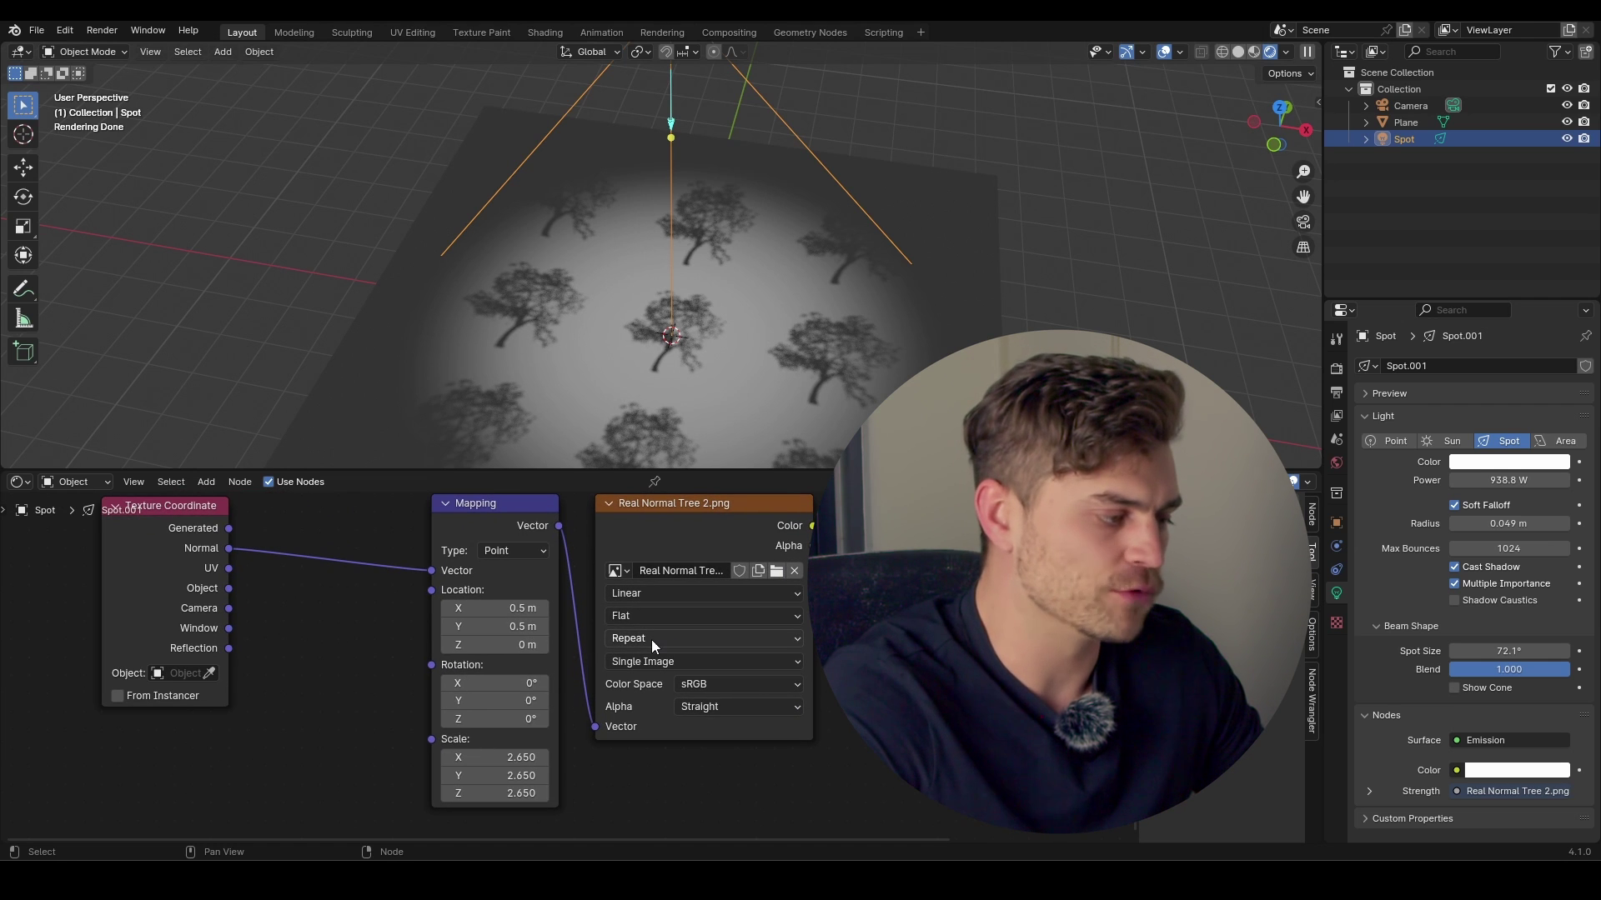
left_click(651, 639)
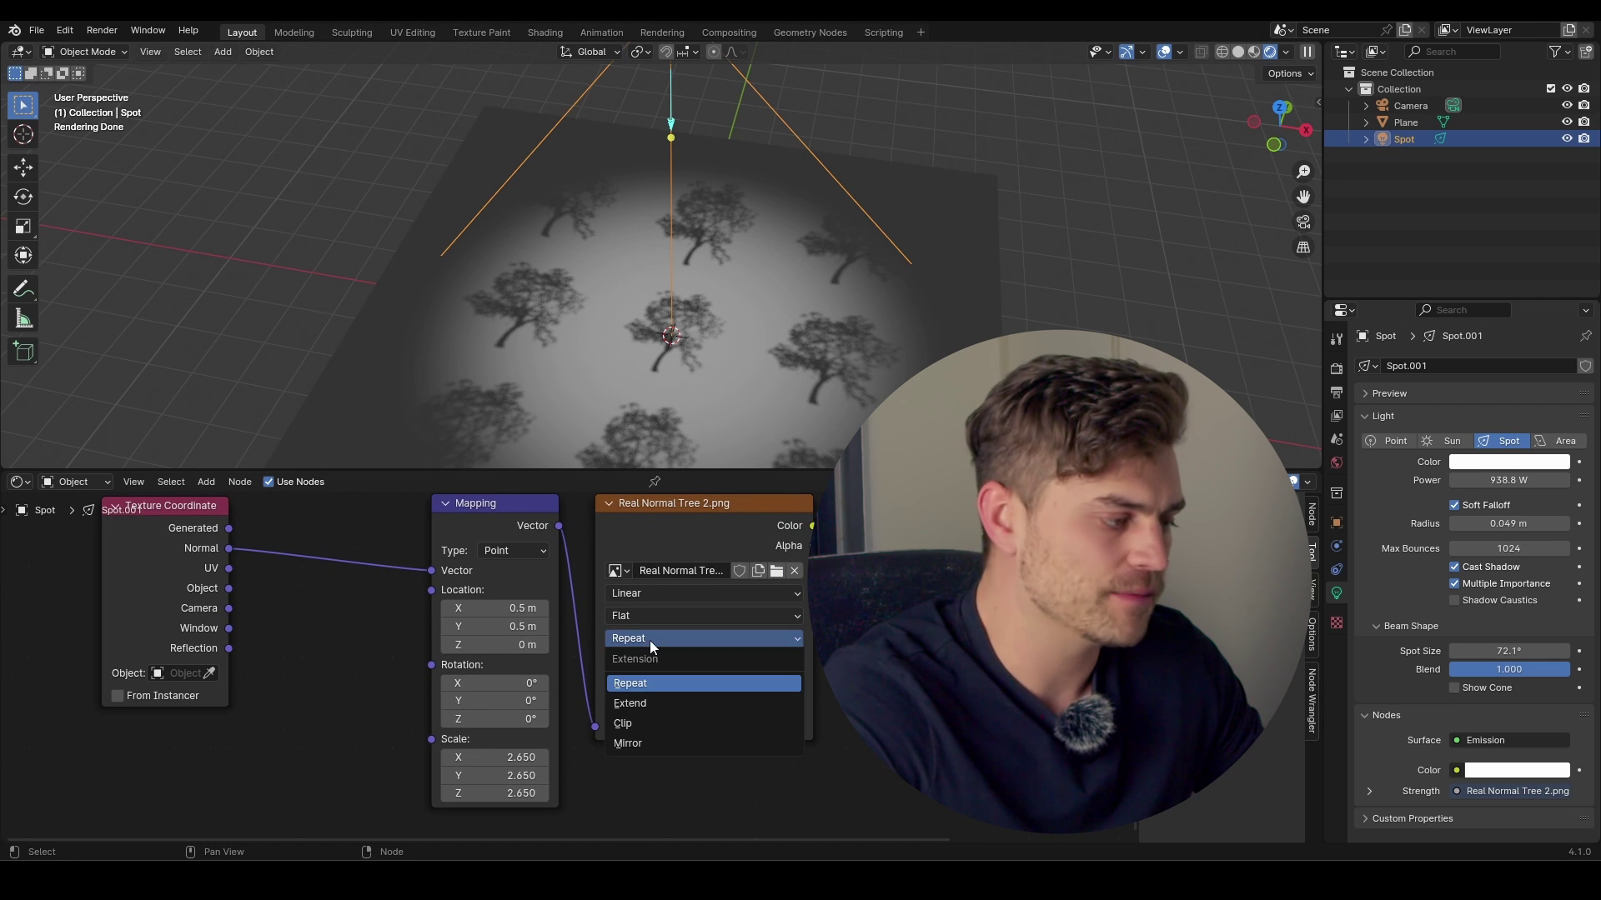
left_click(651, 703)
left_click_drag(506, 753, 454, 757, "shift")
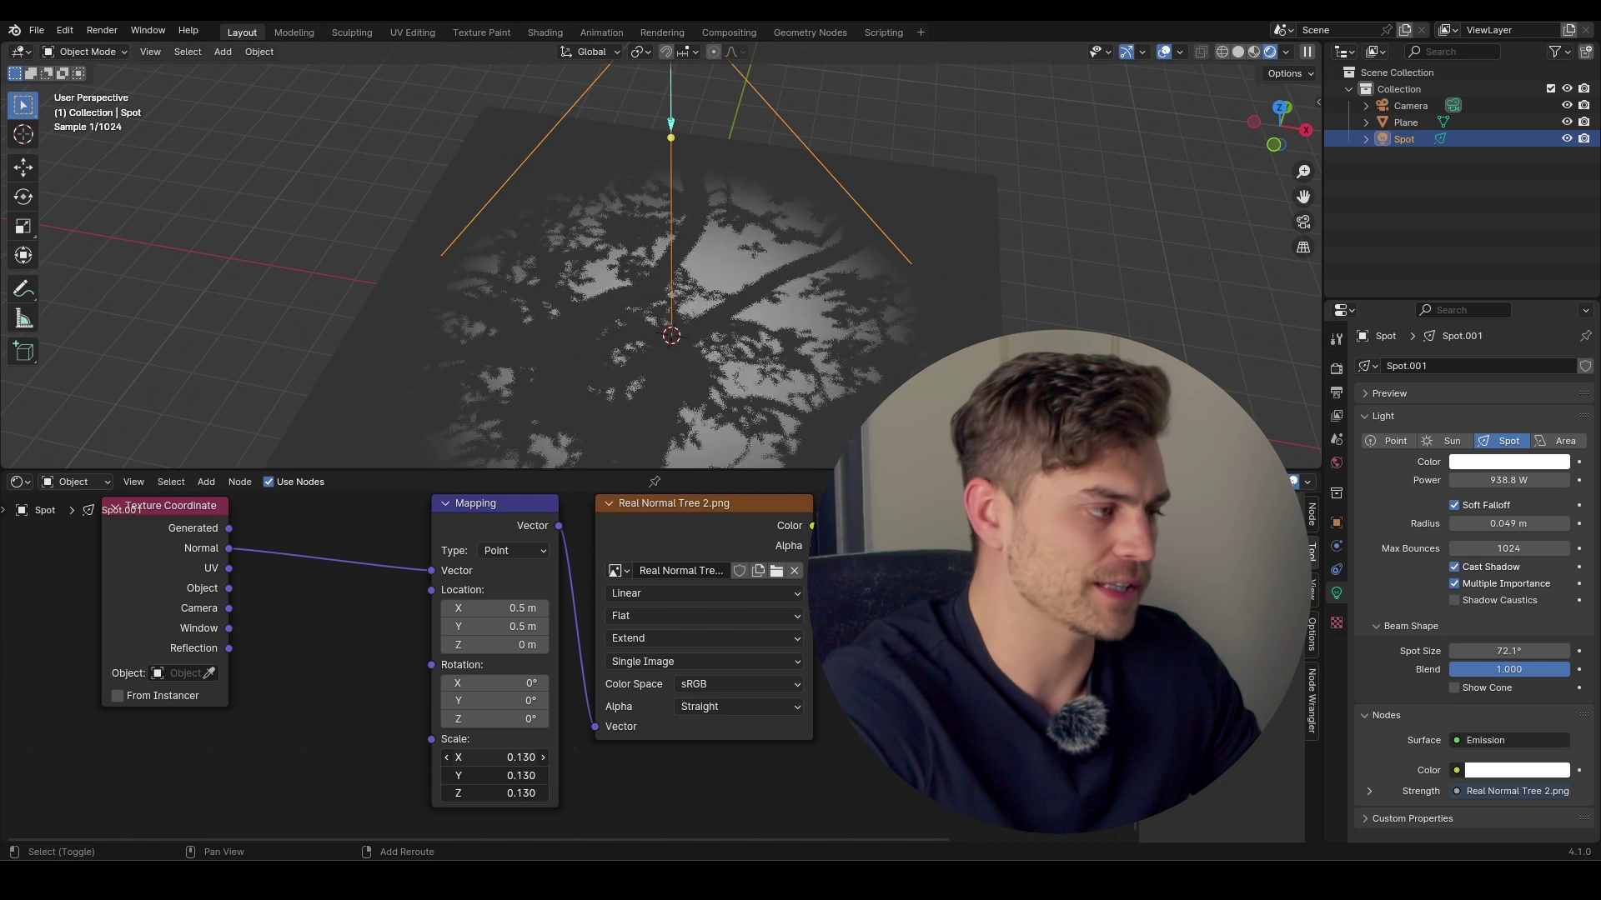
- Try the Clip extension on the tree image texture with a mapping scale of about 2.210 on all axes
left_click(659, 639)
left_click(654, 699)
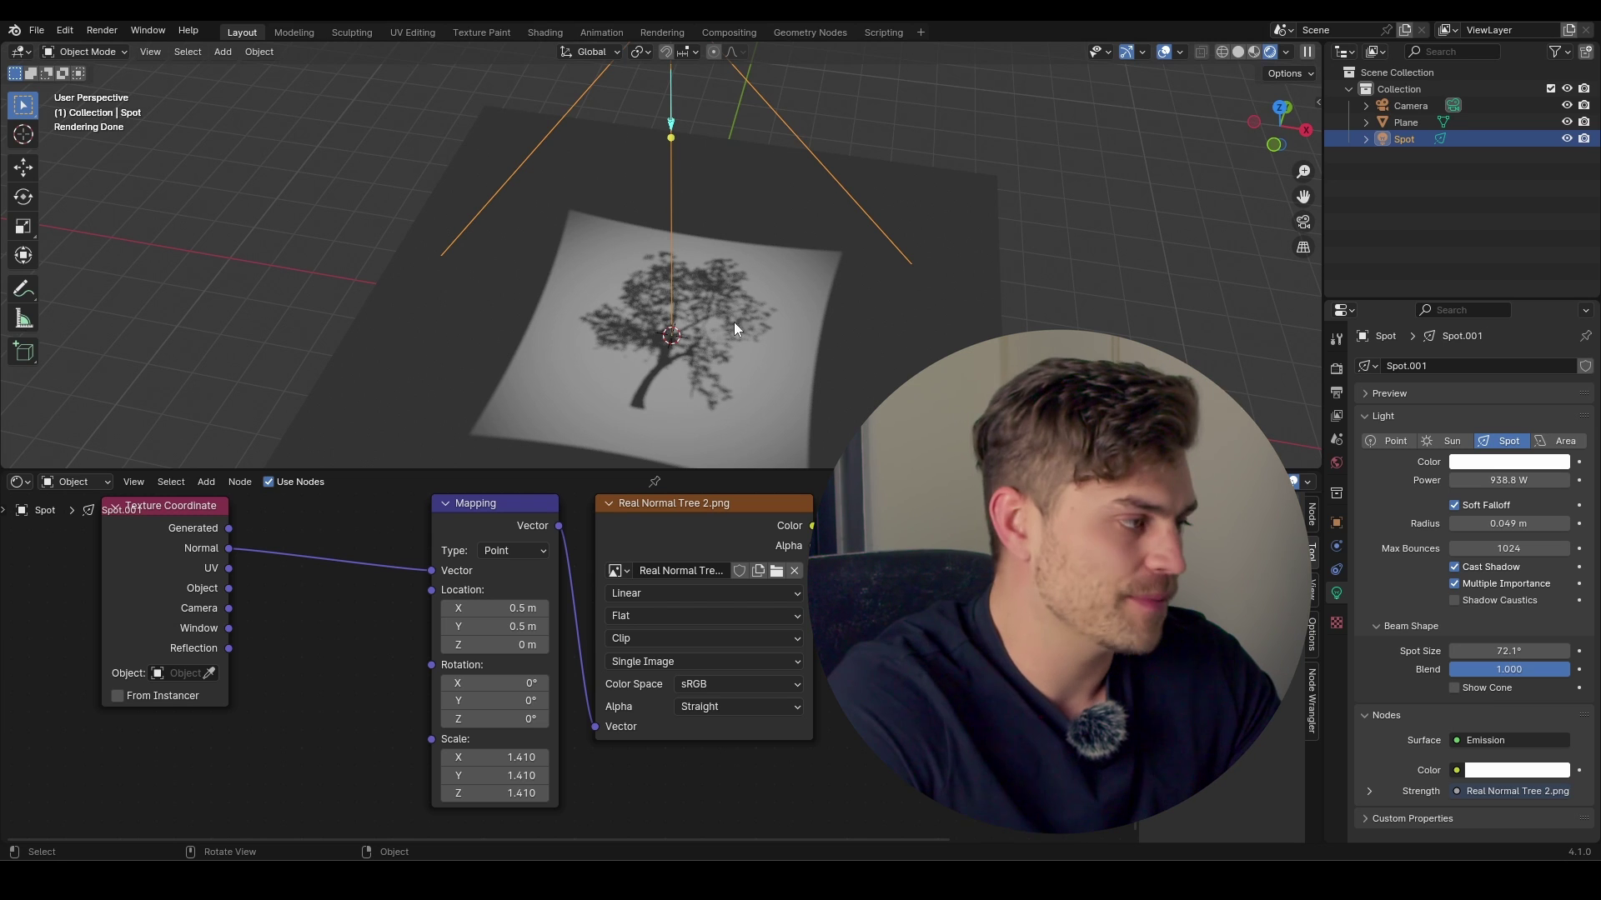
left_click_drag(500, 757, 494, 619)
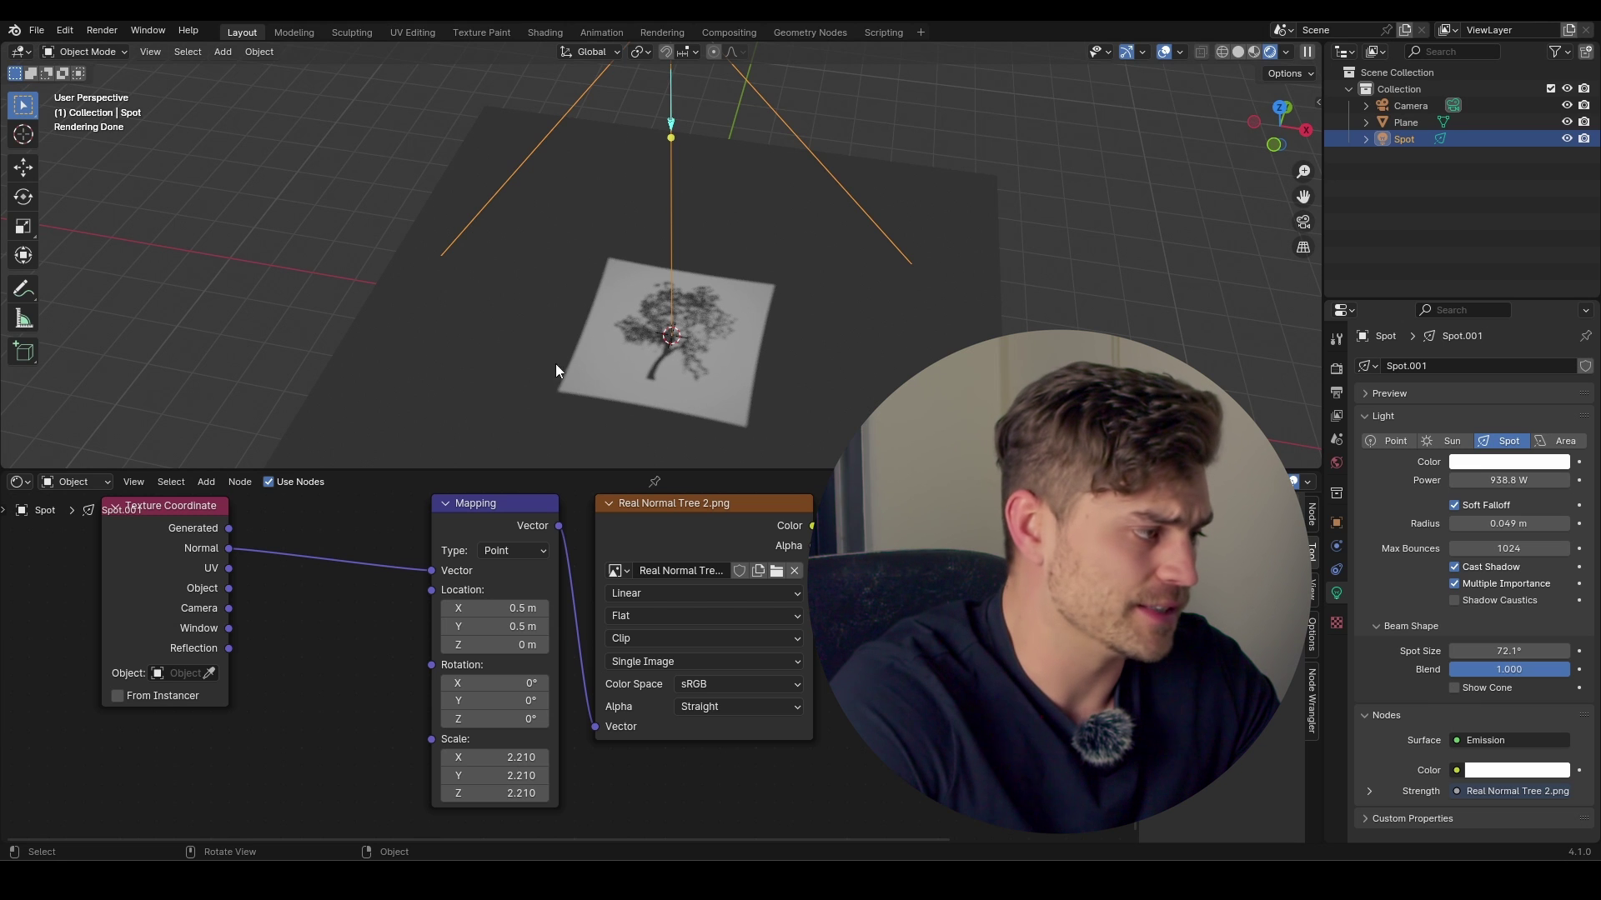
- Try the Mirror extension on the tree image texture and set it back to Repeat
left_click(647, 638)
left_click(642, 734)
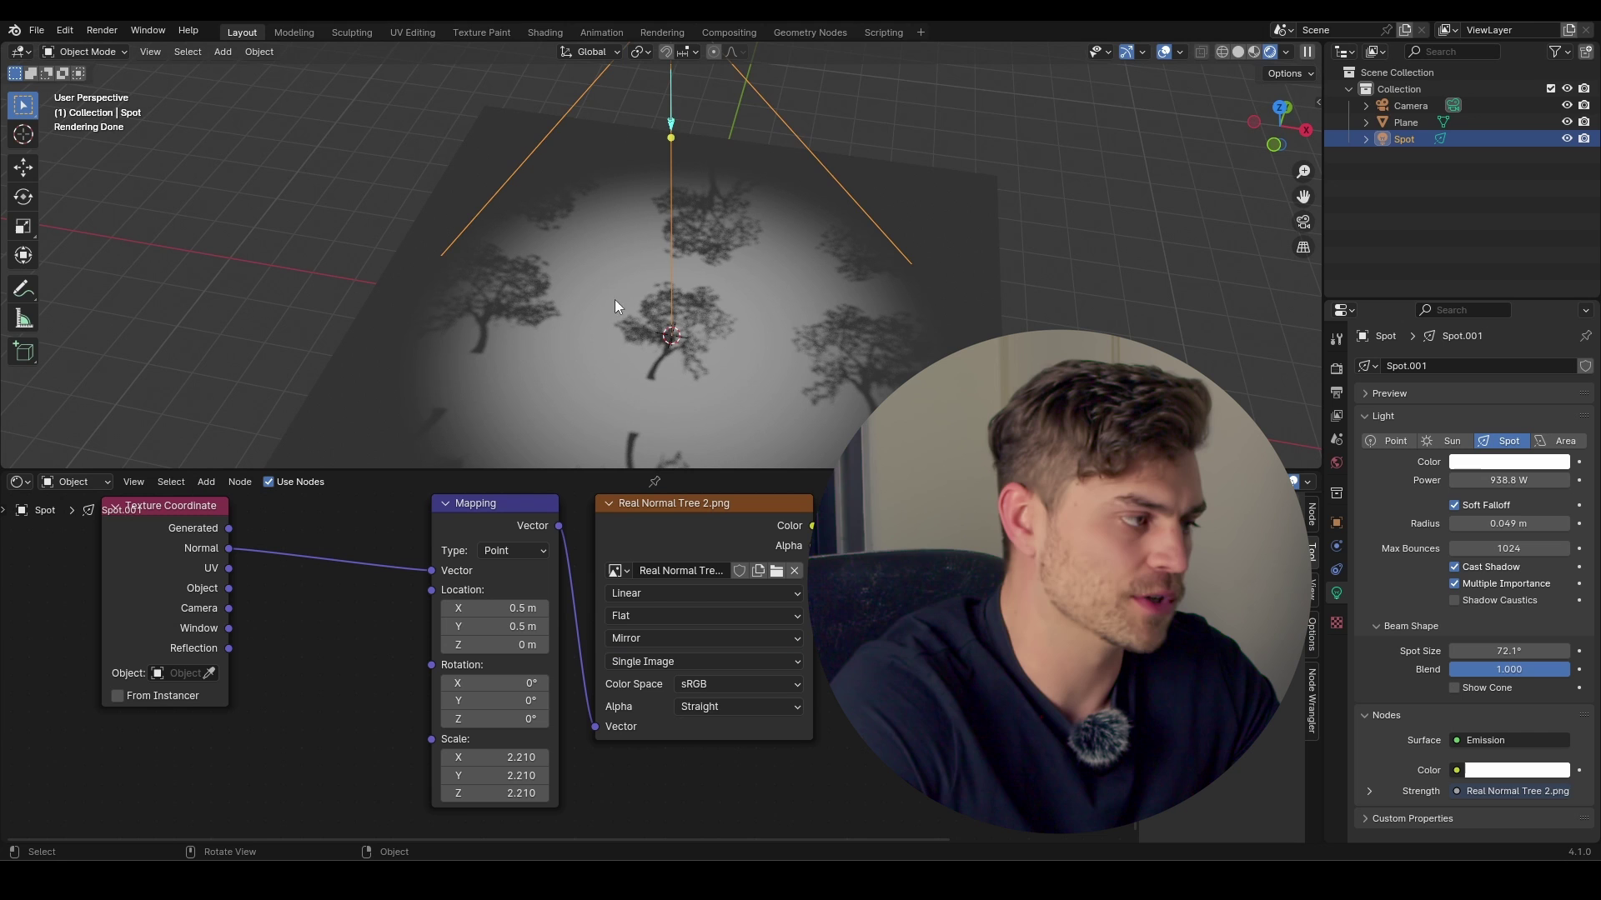
scroll(652, 308, "down", 1)
scroll(705, 300, "up", 1)
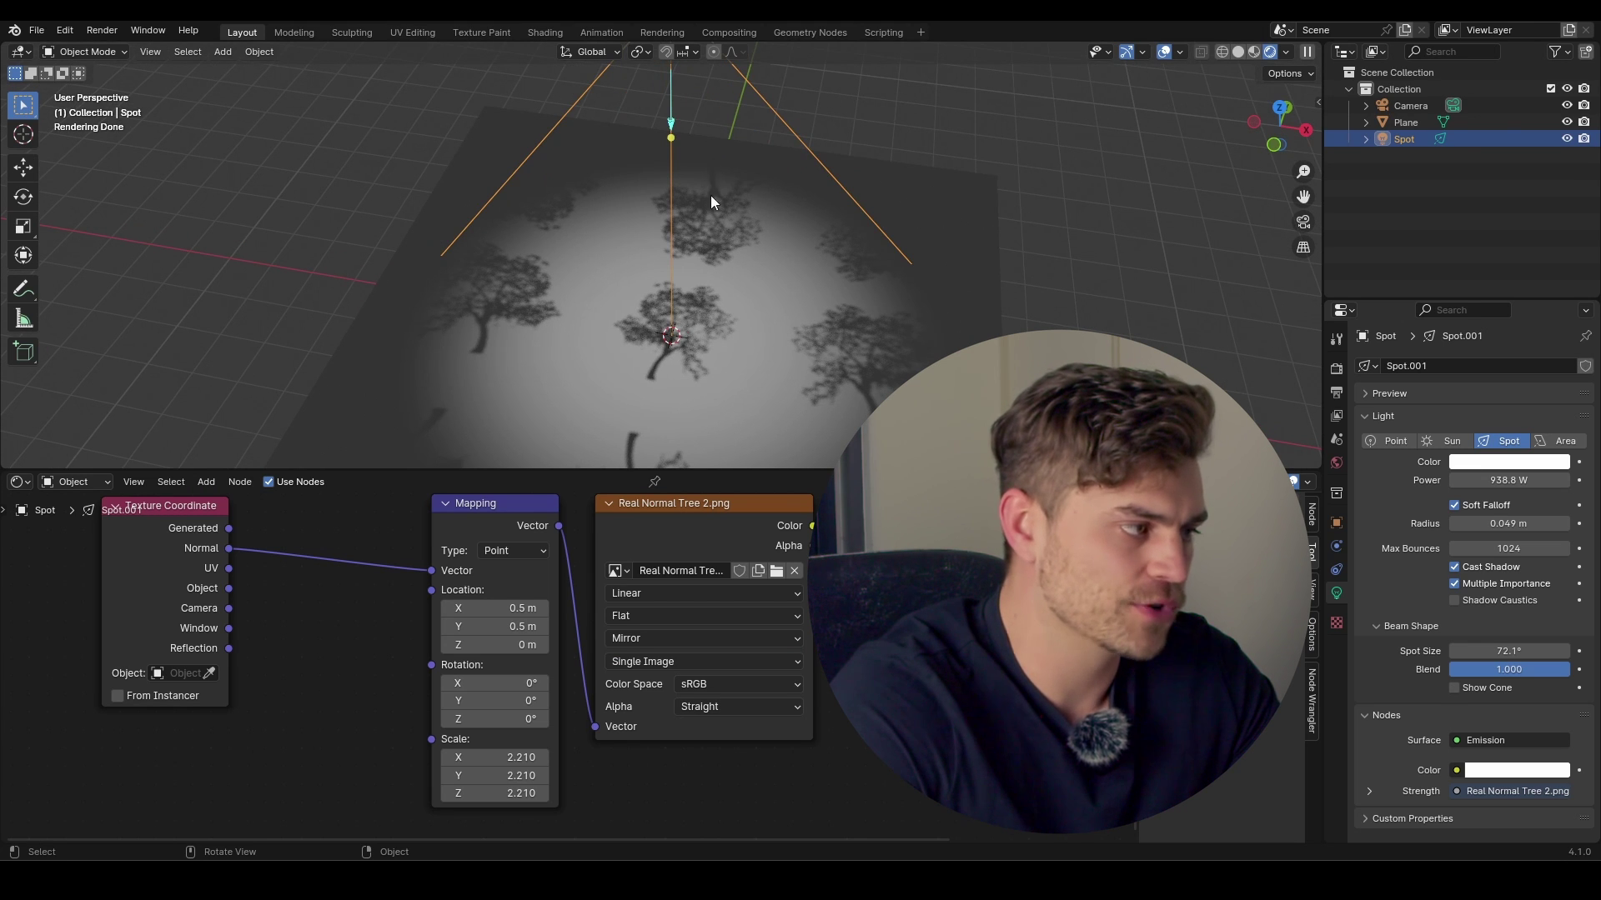
left_click(668, 643)
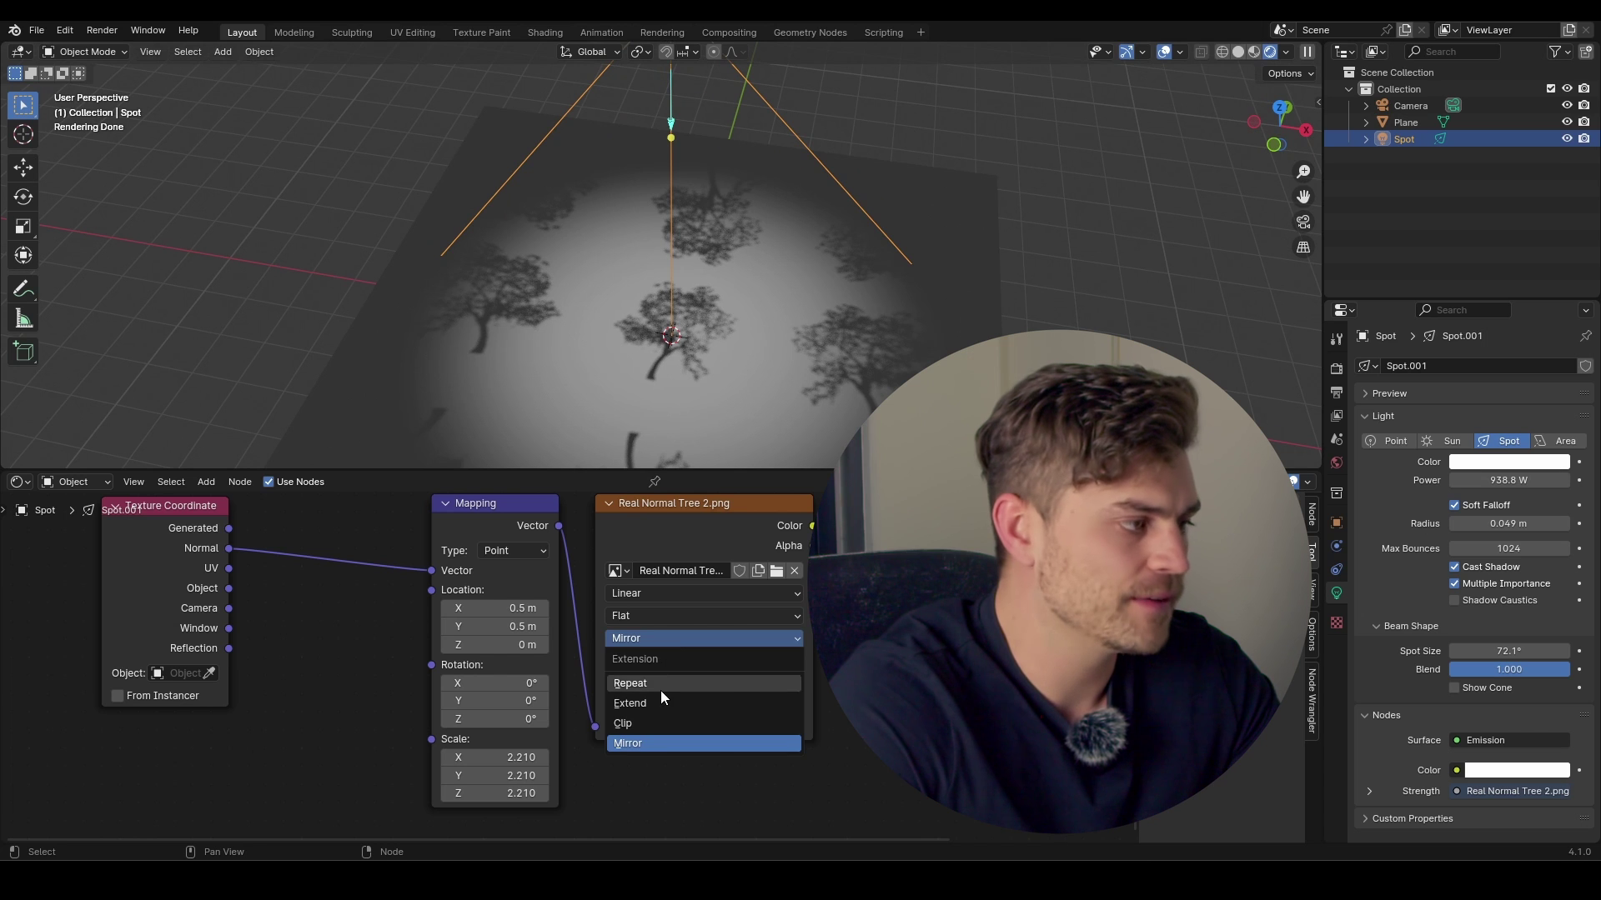
left_click(660, 691)
left_click(665, 638)
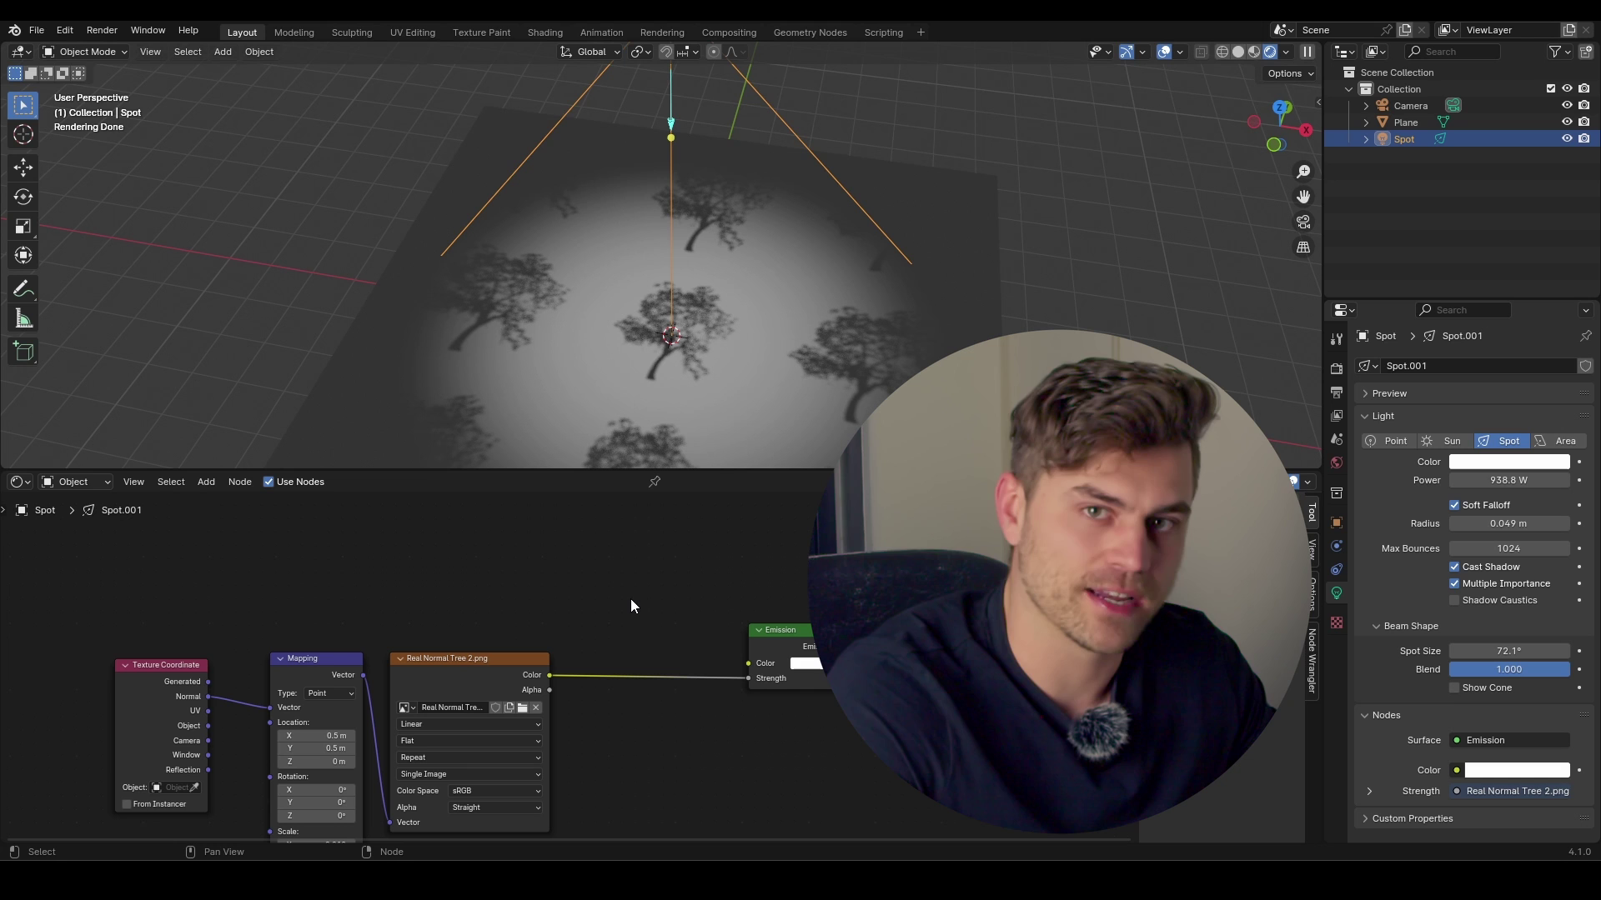
- Add a Blackbody node above the image texture and connect its Color to the Emission node's Color
key("shift+a")
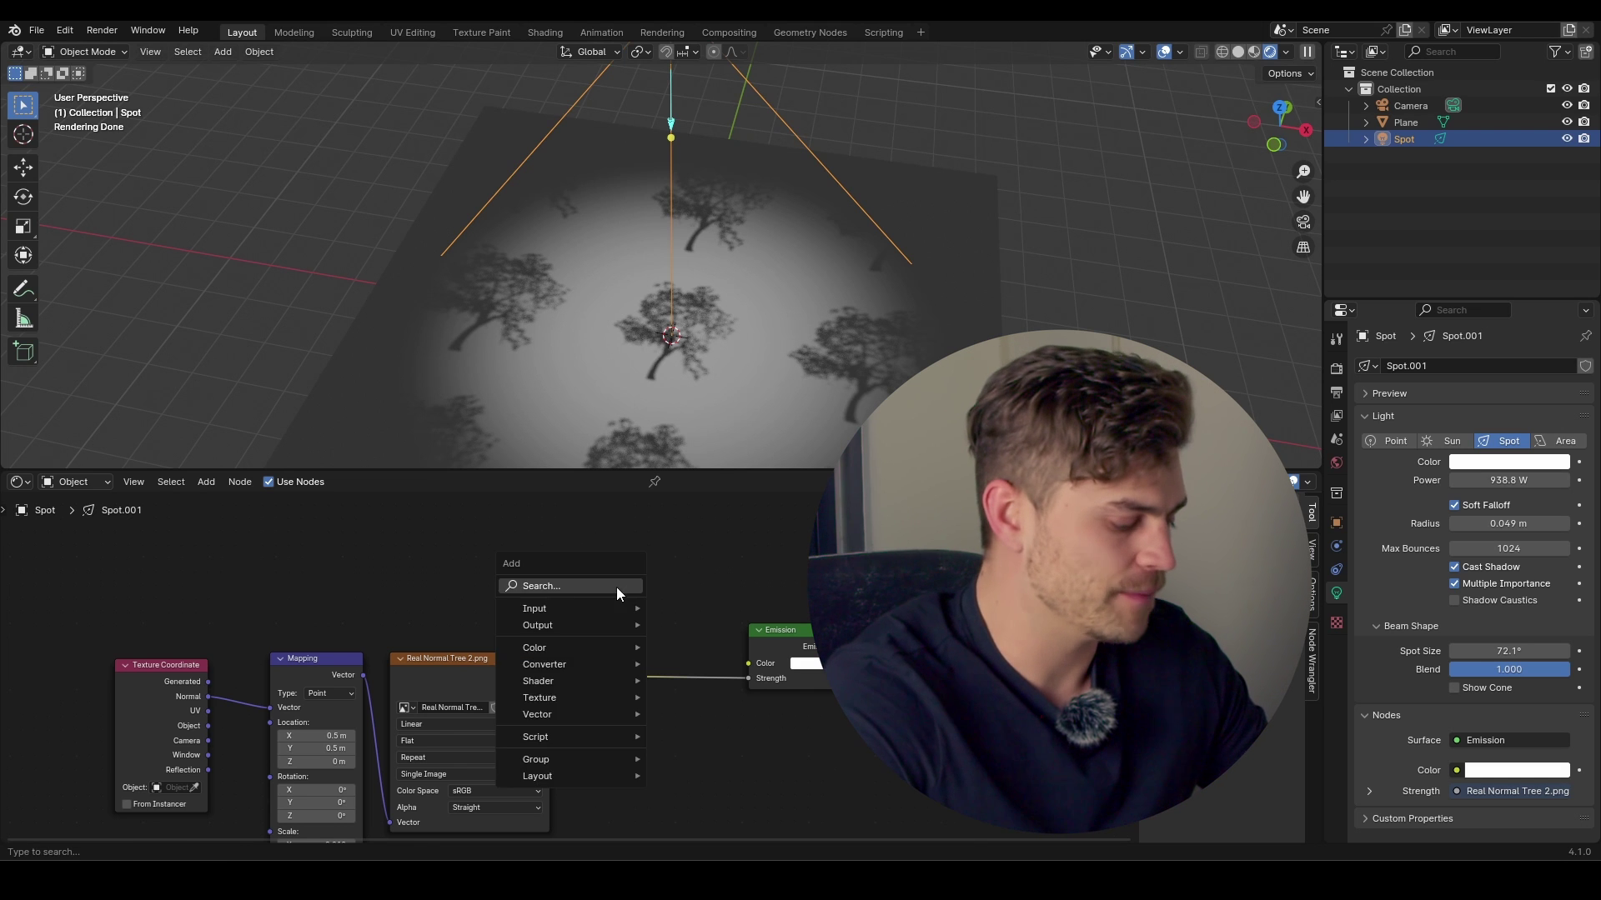
type("black")
key("Return")
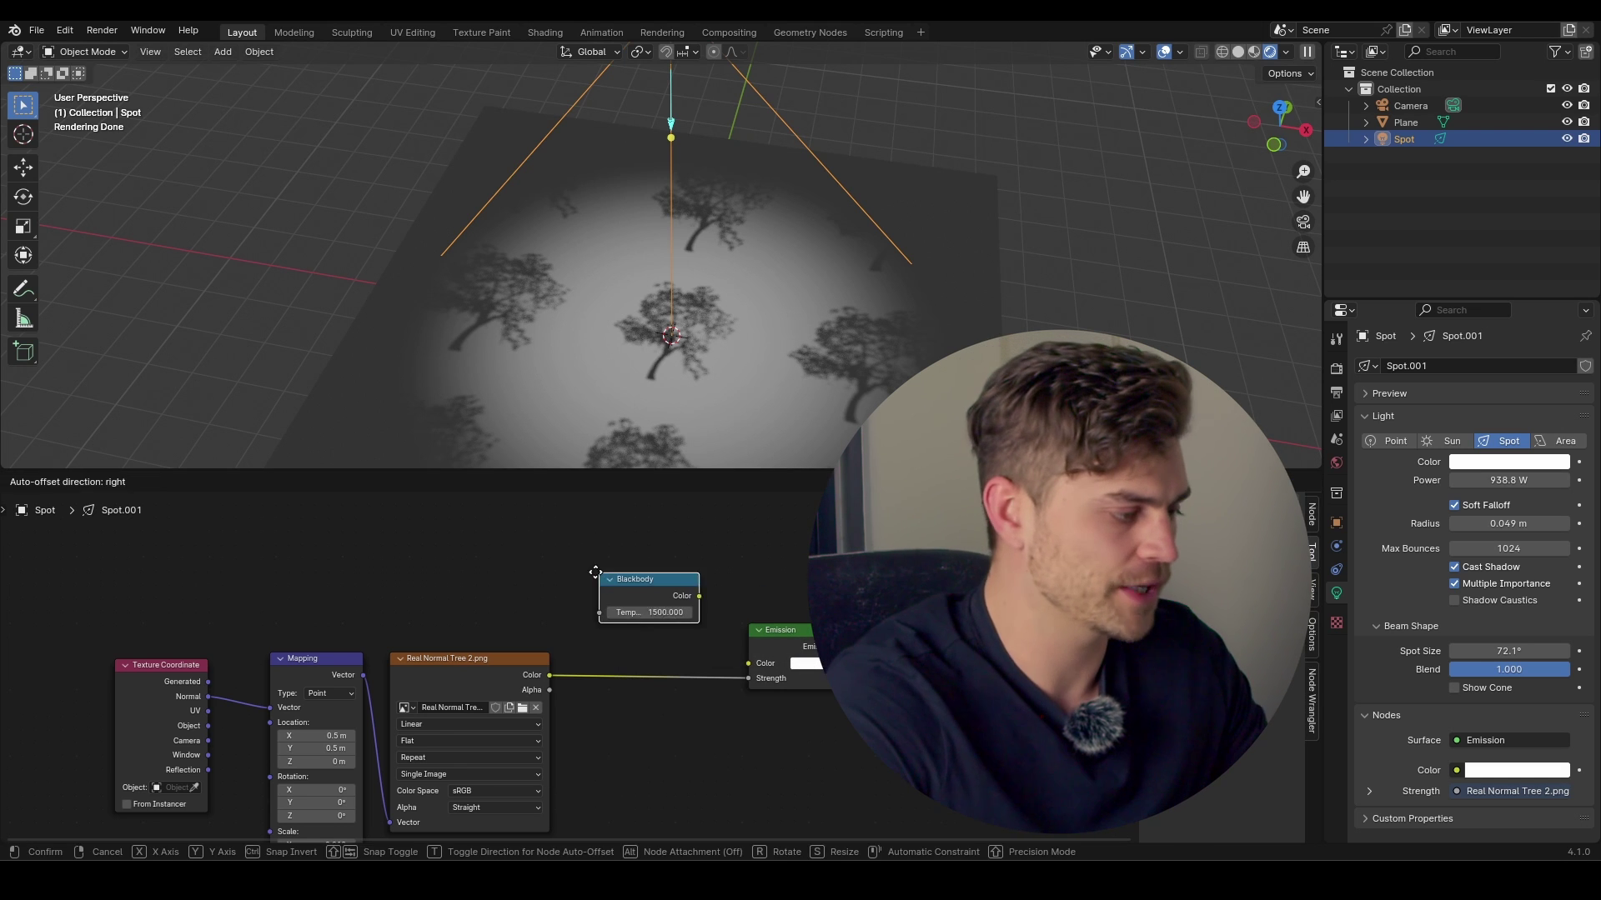
left_click(646, 605)
left_click_drag(652, 595, 664, 609)
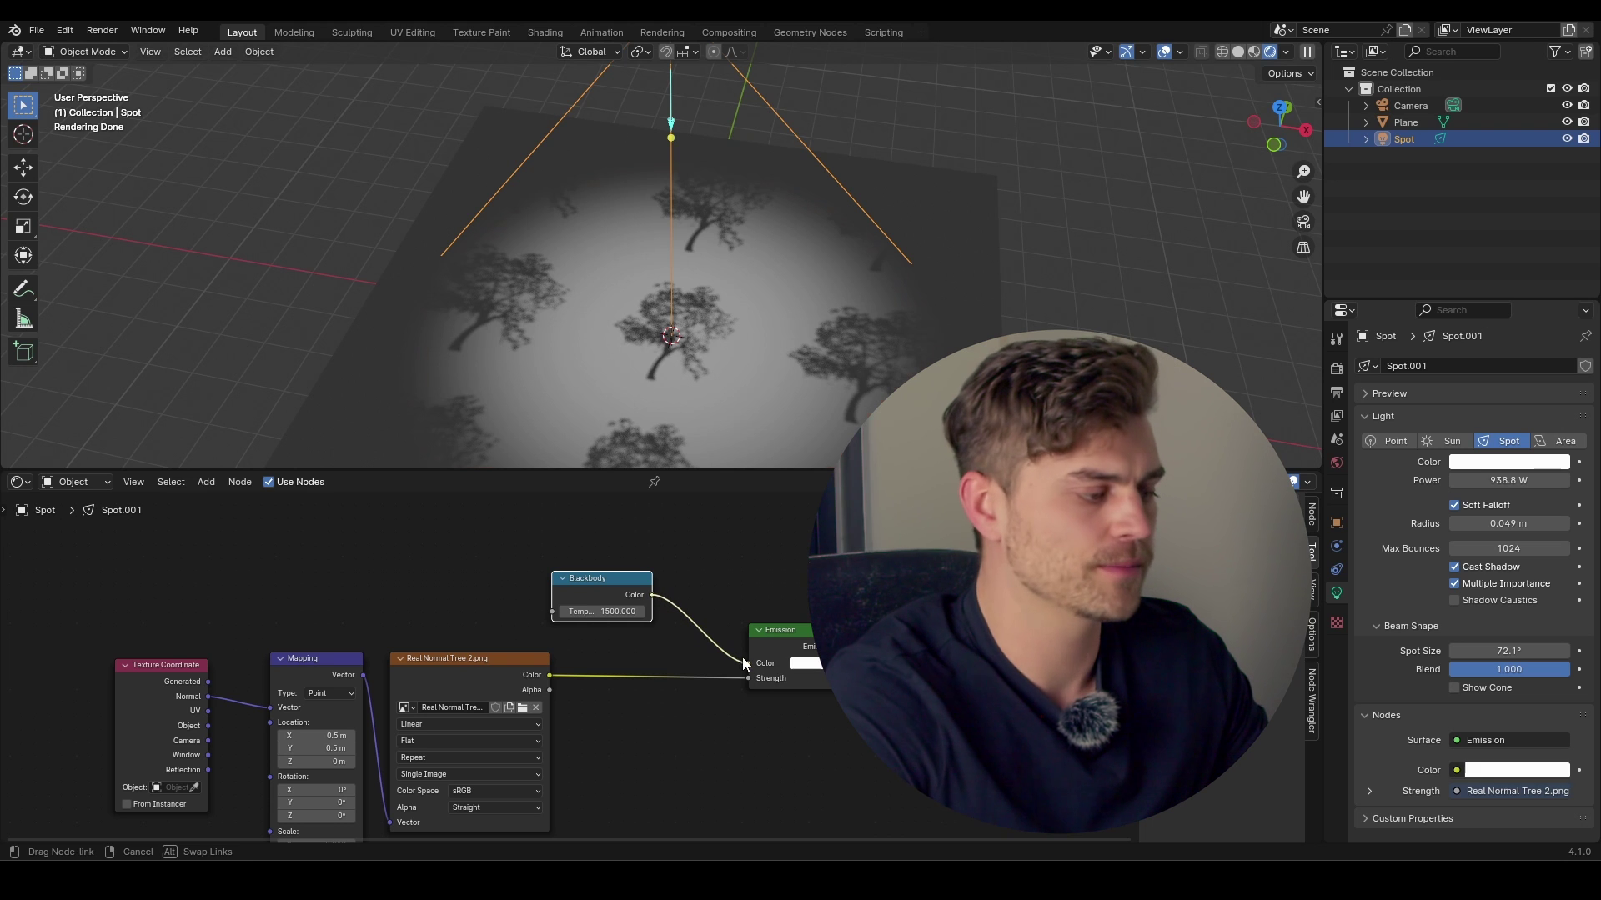
left_click_drag(745, 664, 748, 663)
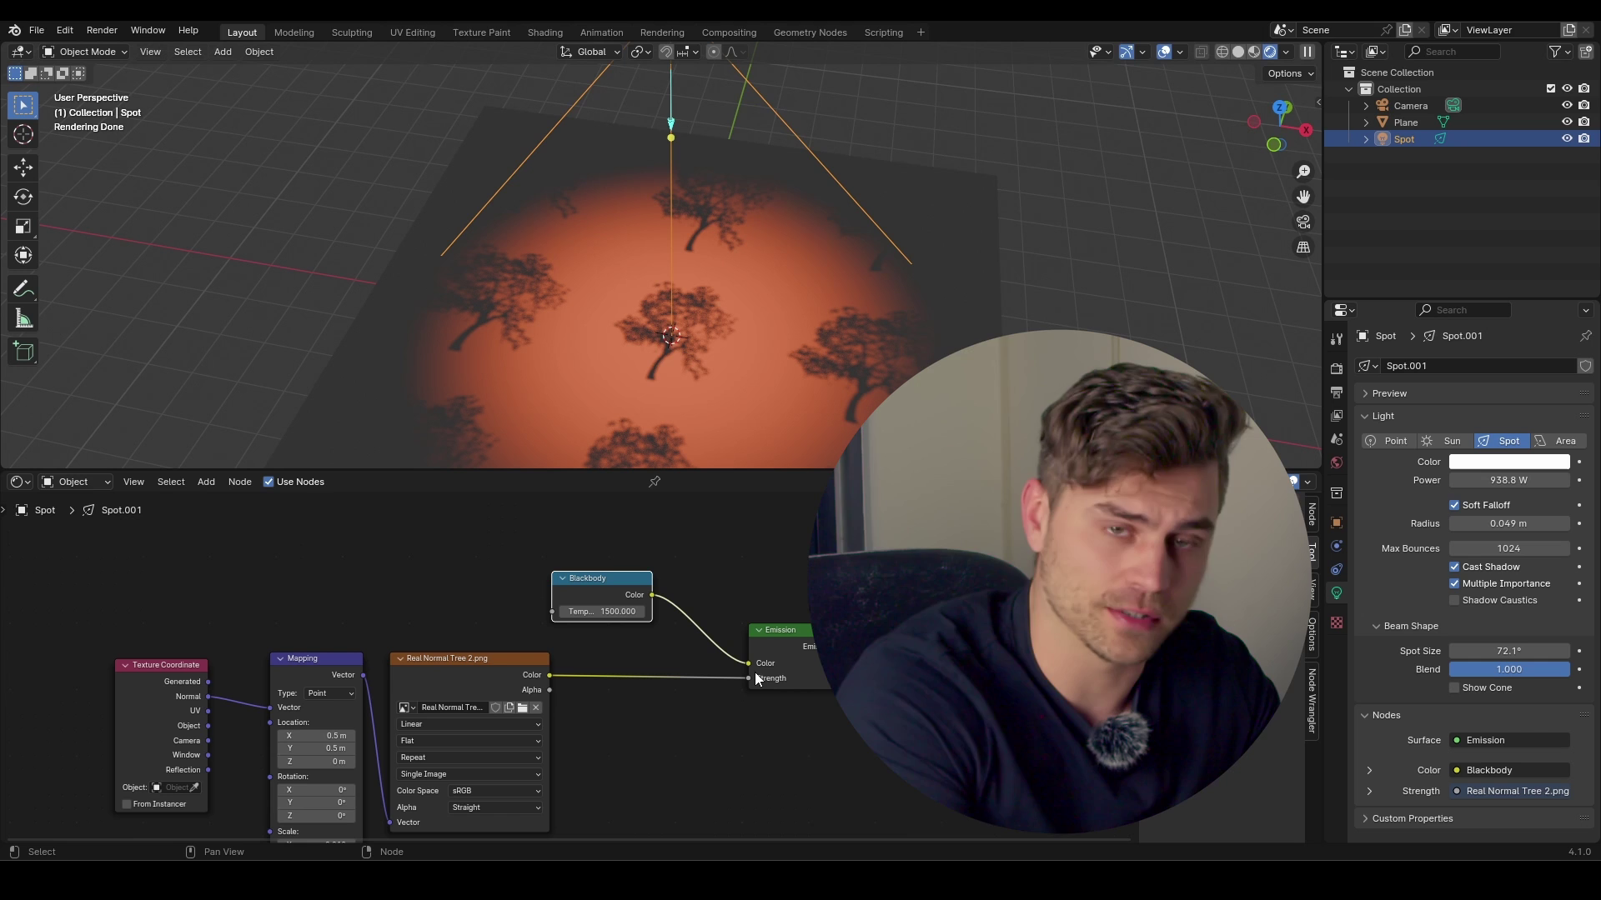
- Set the Blackbody temperature to 4500
left_click(612, 611)
type("45")
key("Return")
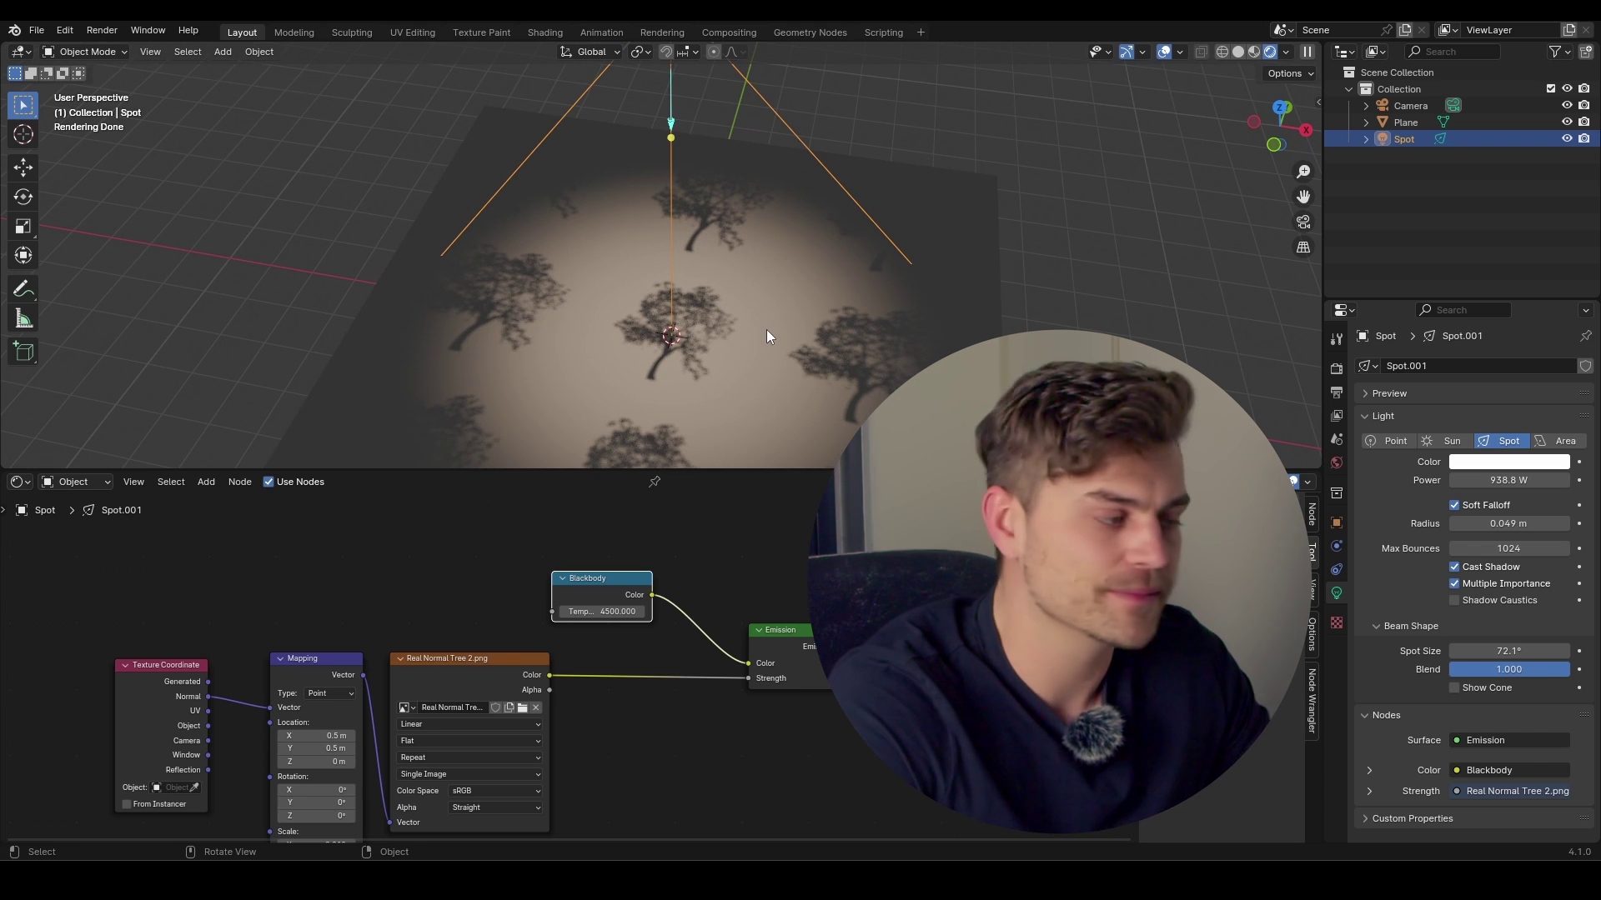
- Add a Value node, connect it to the Mapping node's Scale and set it to 1
key("Home")
key("shift+a")
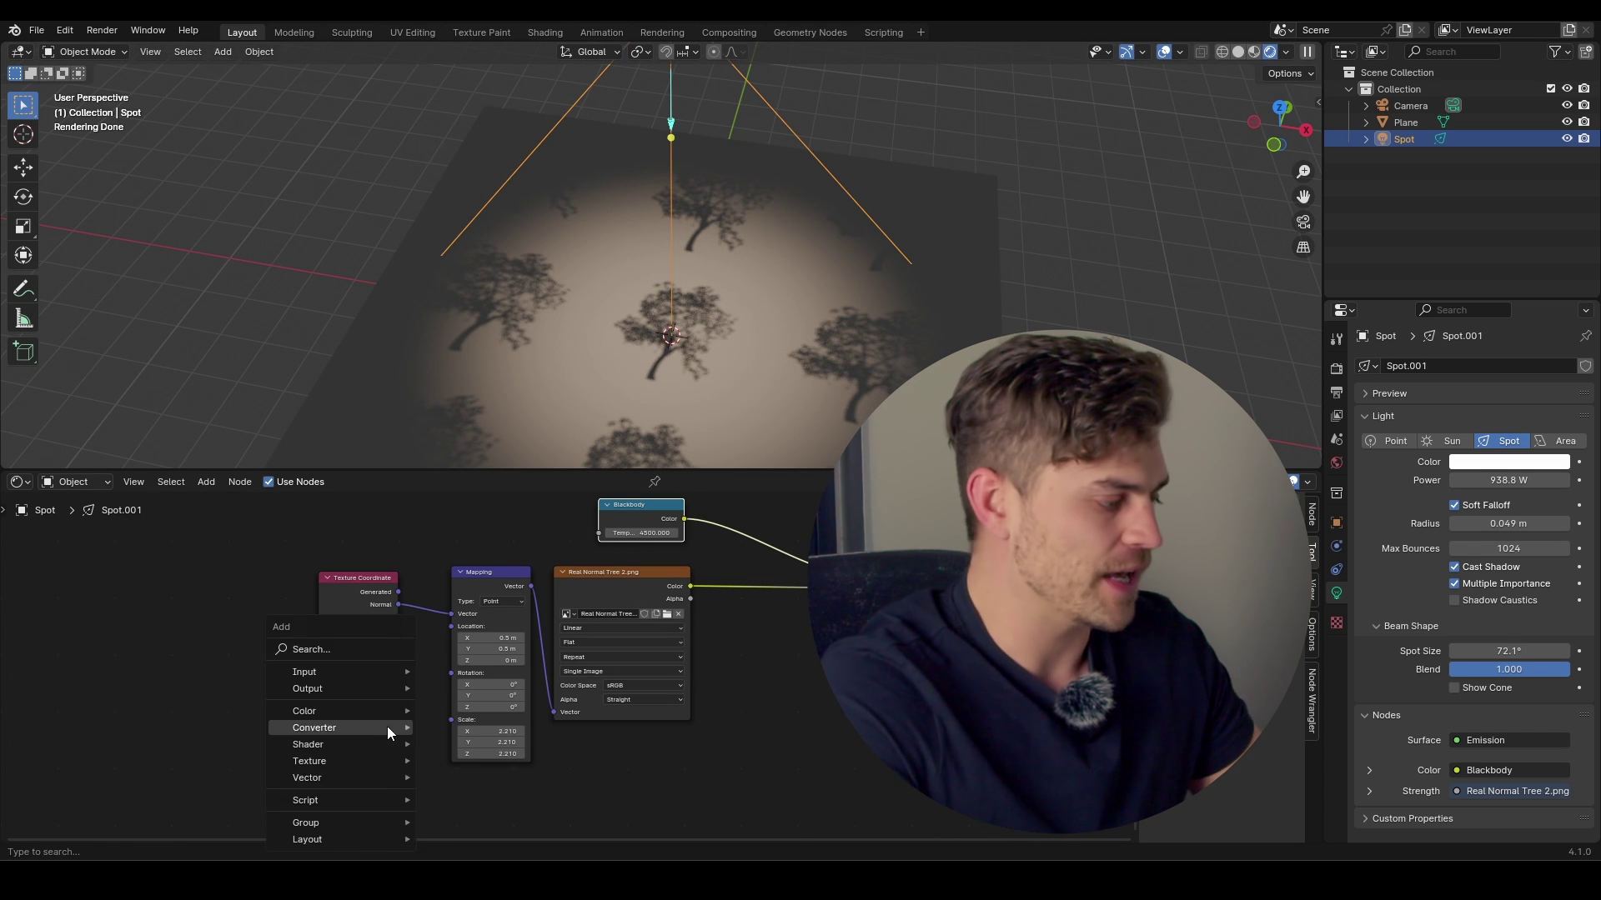
type("value")
key("Return")
left_click(310, 716)
left_click_drag(391, 736, 453, 722)
left_click(351, 751)
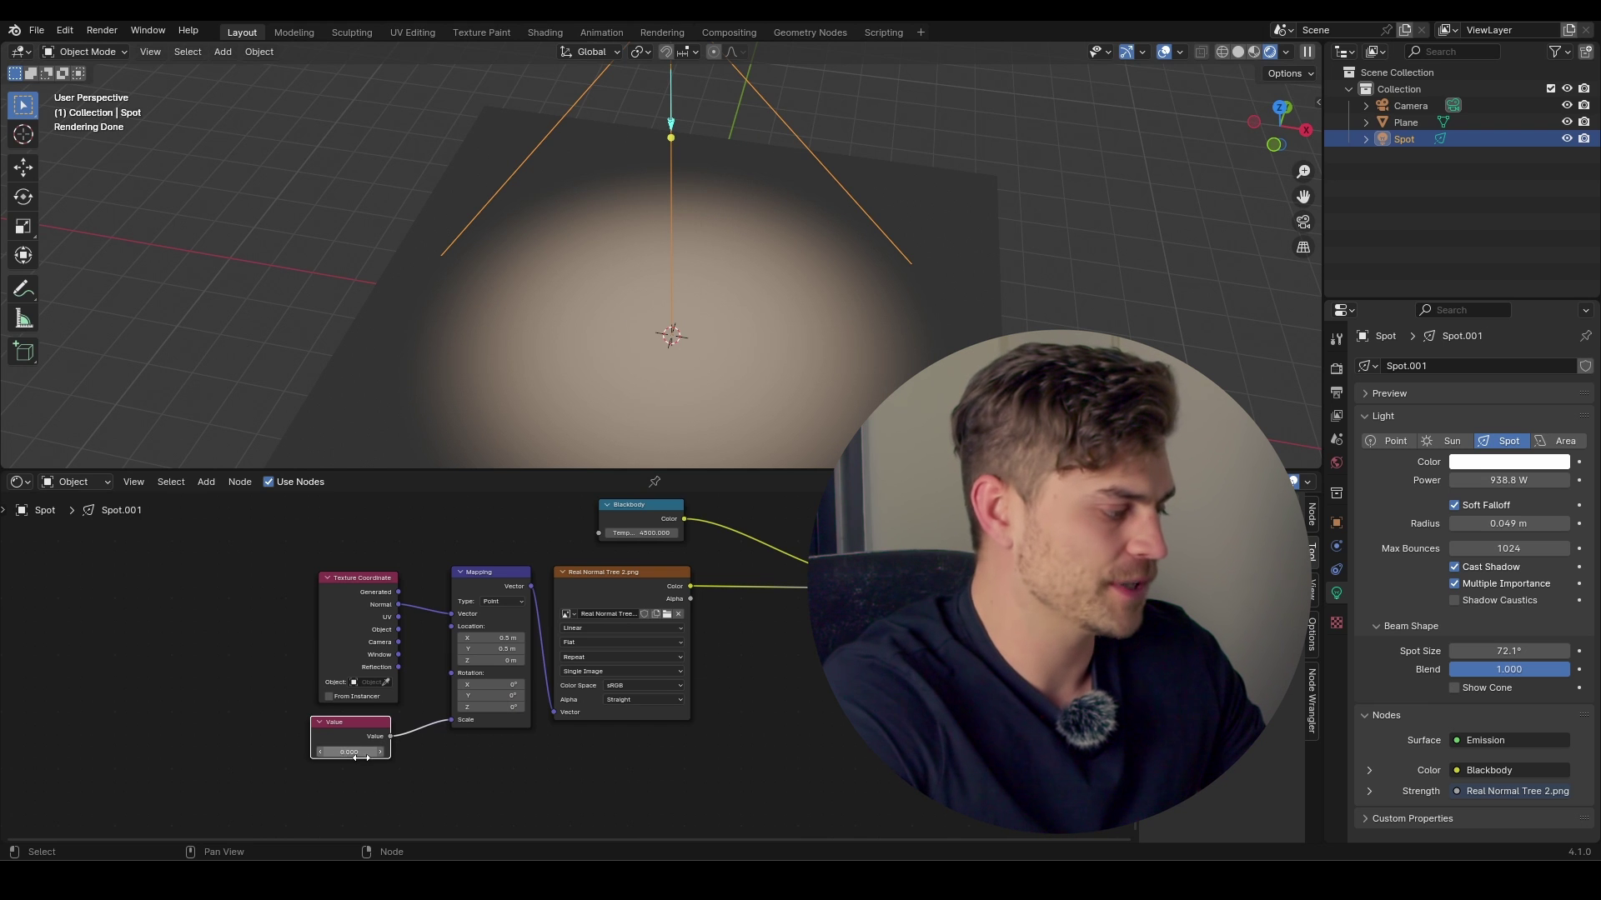
type("1")
key("Return")
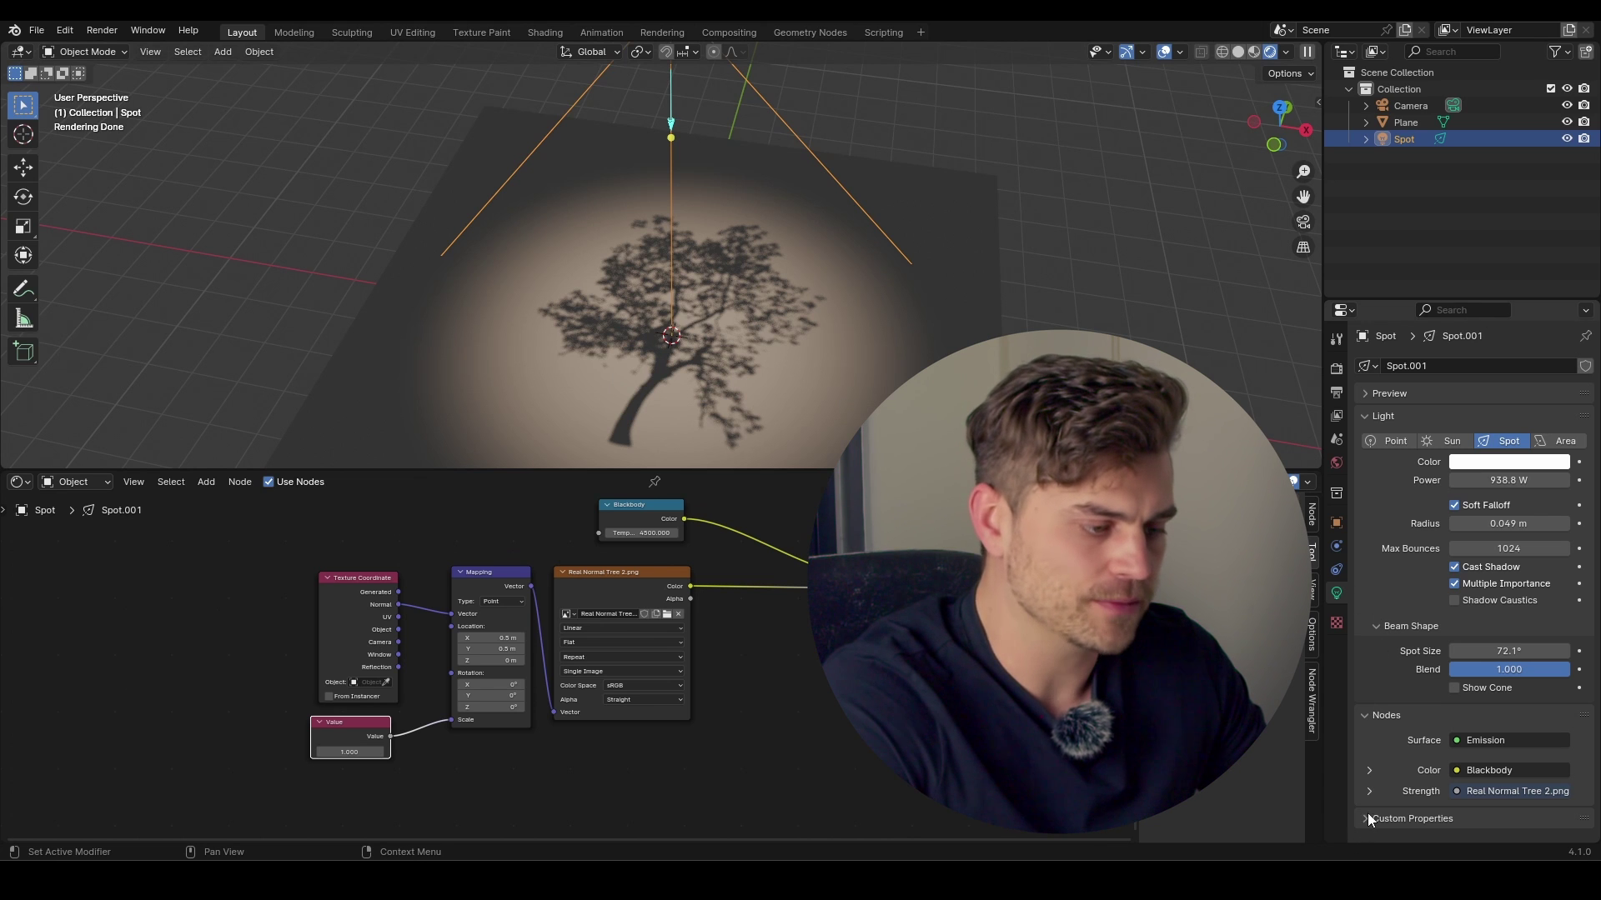
- Expand the Strength, Vector and Scale inputs in the light's node properties and set the scale value to about 1.340
left_click(1369, 791)
scroll(1404, 772, "down", 4)
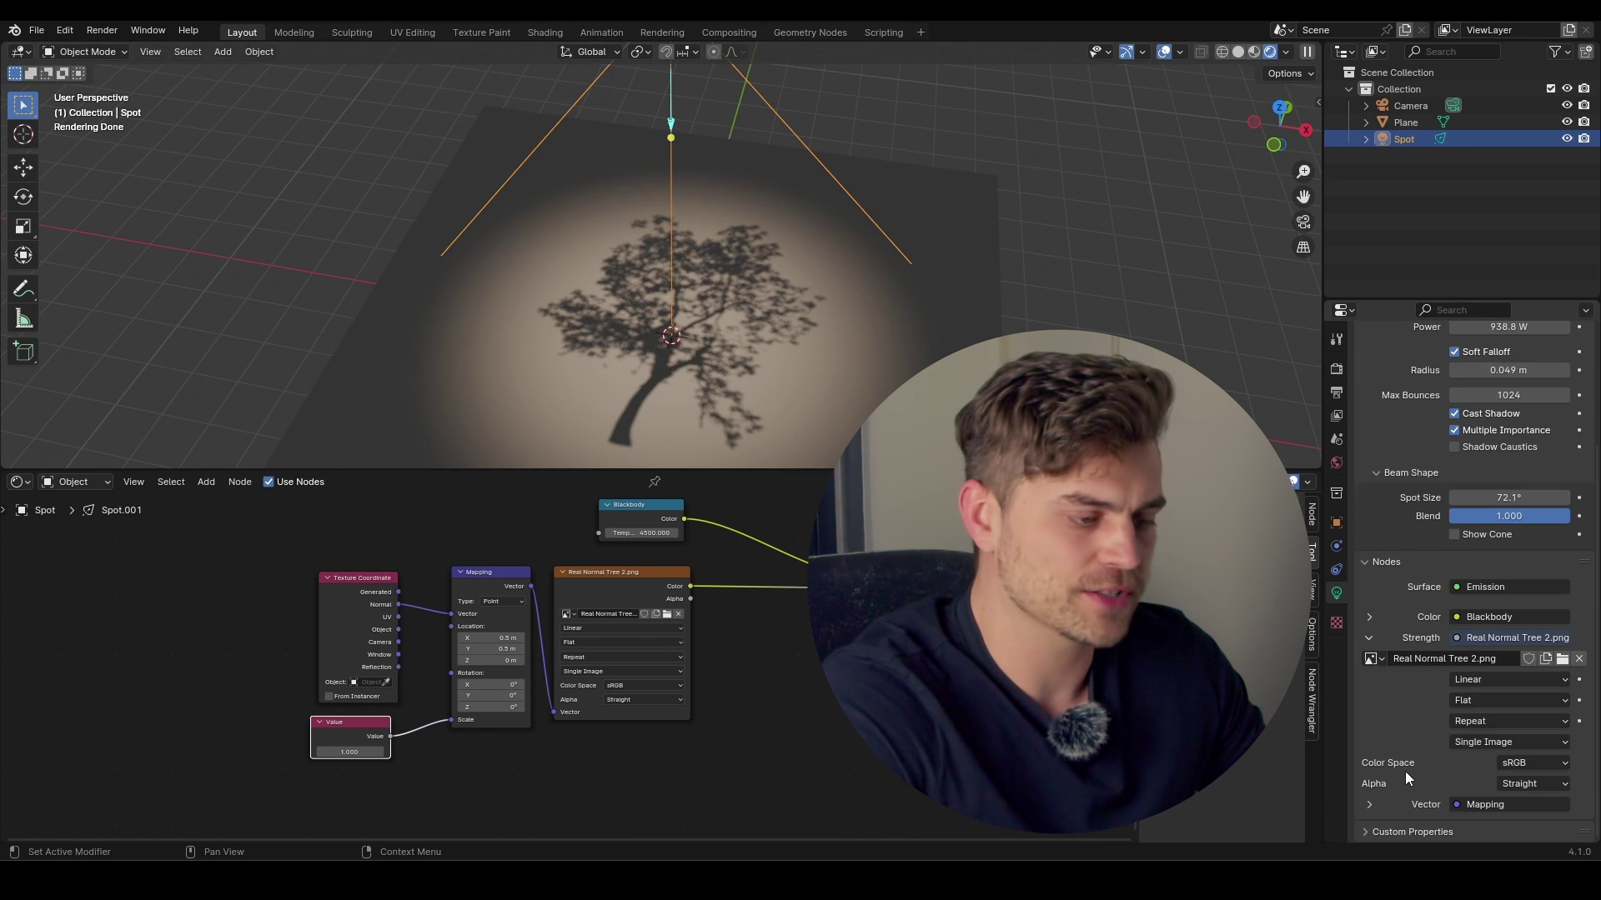
left_click(1368, 805)
scroll(1400, 750, "down", 4)
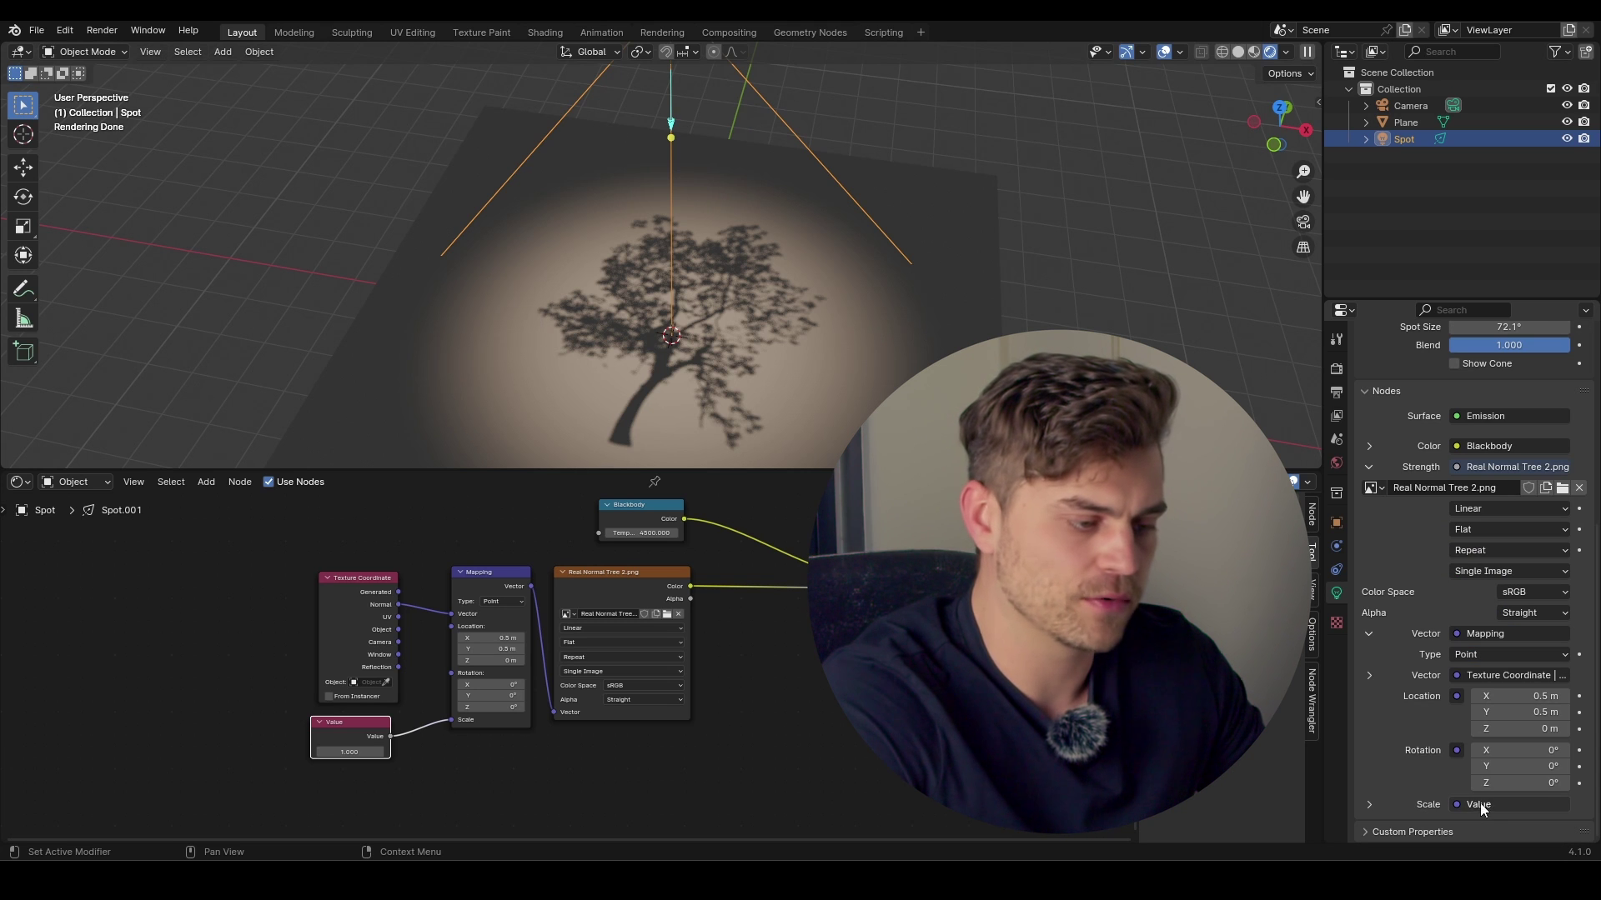
left_click(1369, 804)
scroll(1423, 748, "down", 2)
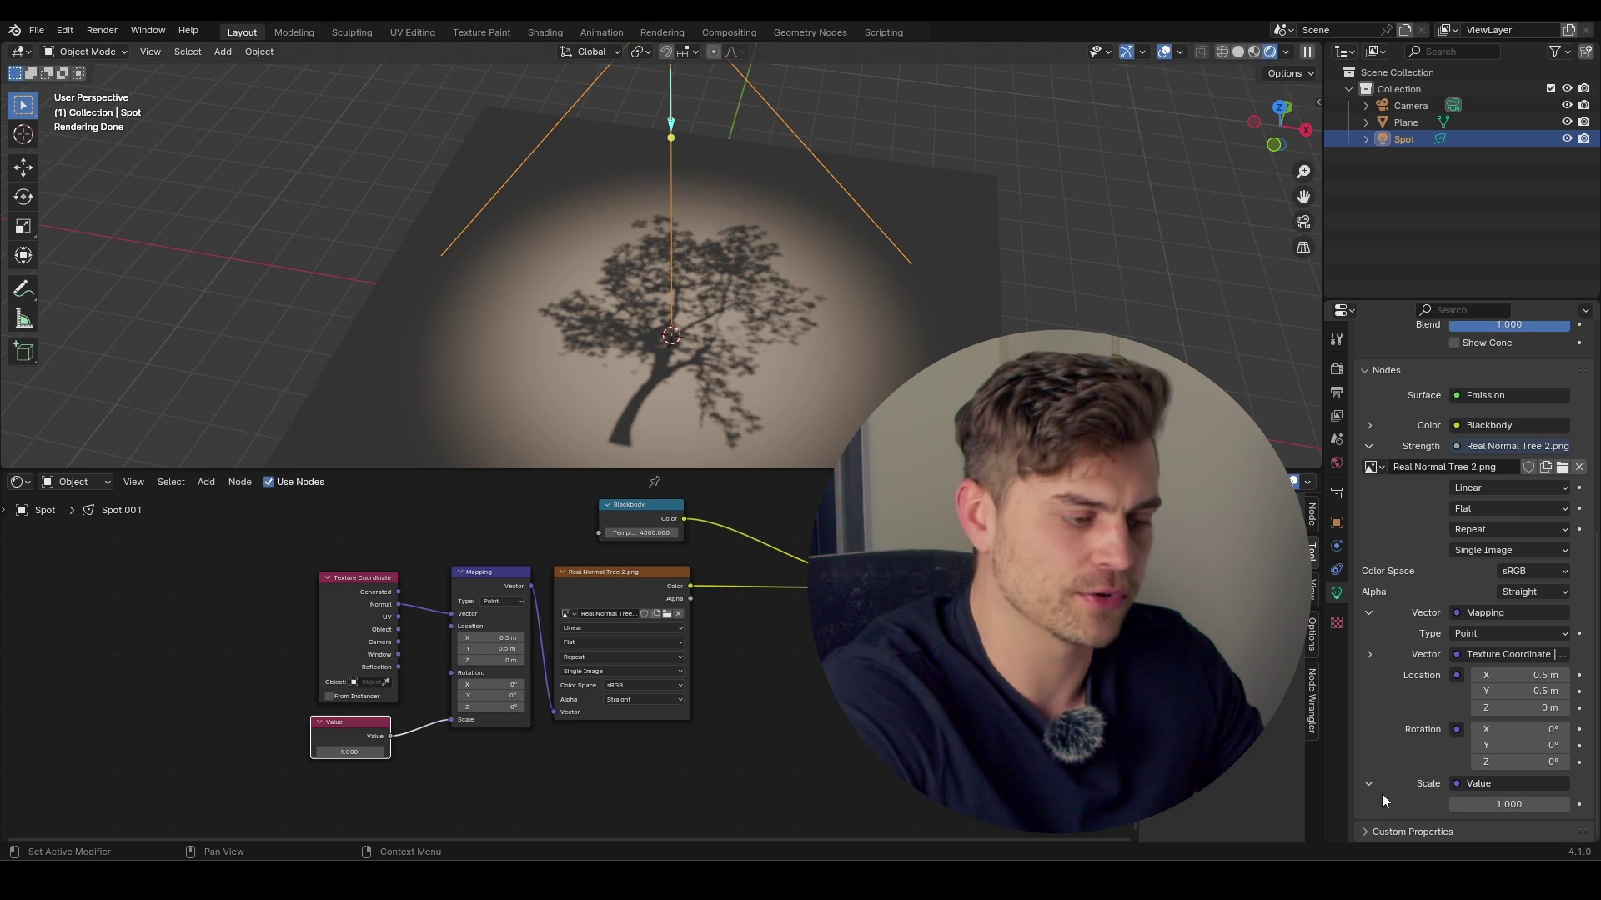
mouse_move(1494, 803)
left_mouse_down()
mouse_move(1587, 804)
mouse_move(1411, 803)
mouse_move(1498, 805)
left_mouse_up()
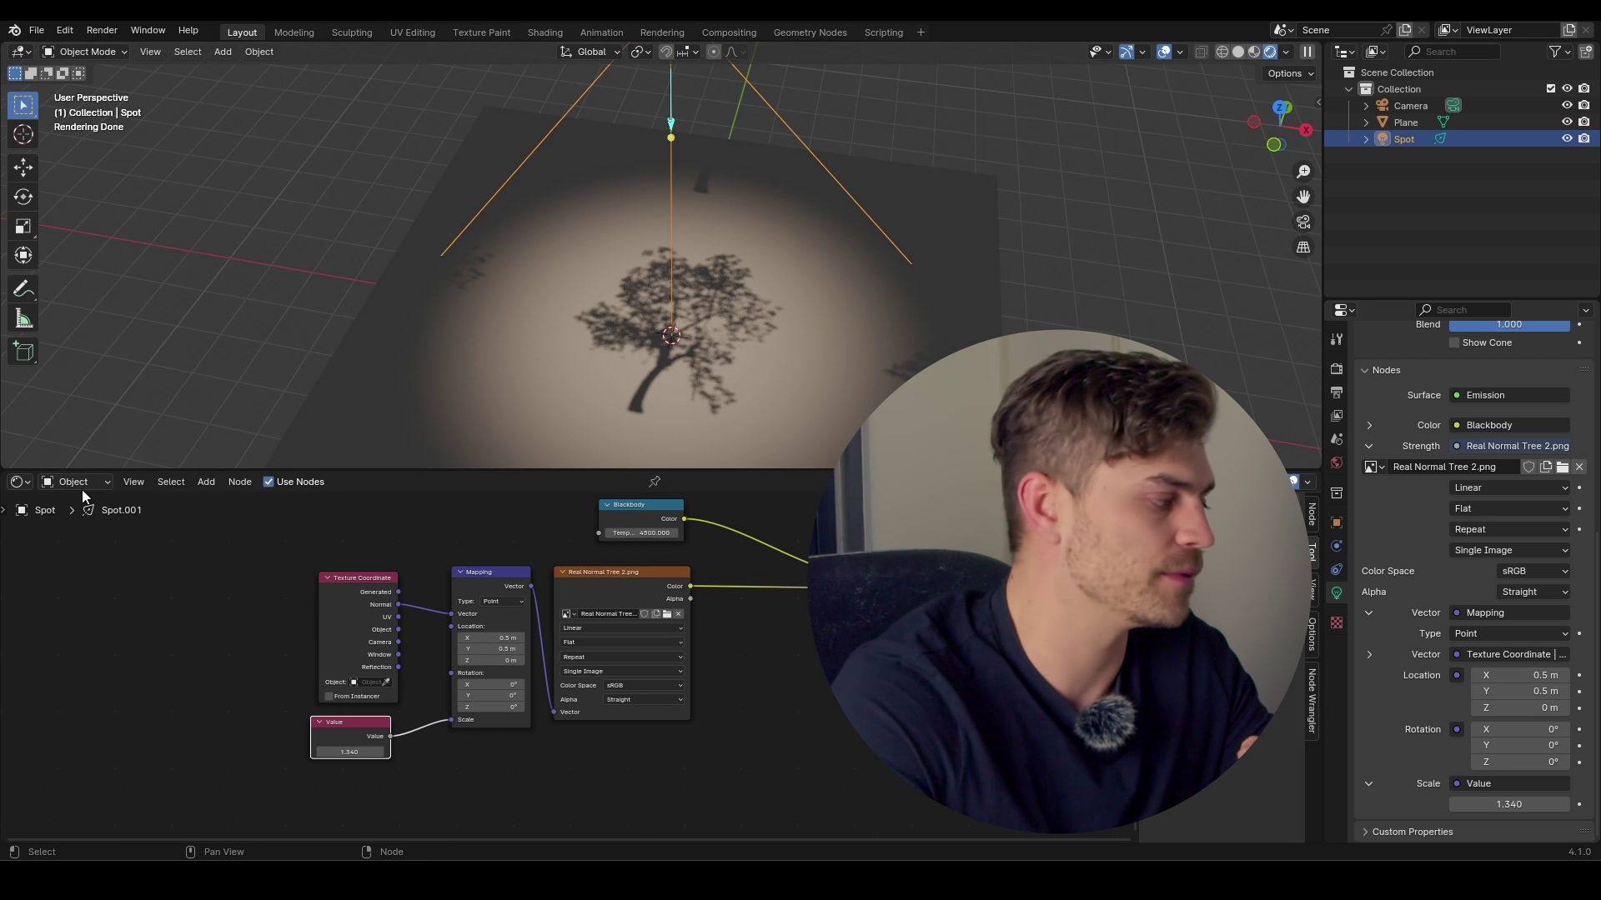
- Switch the node editor area to the Asset Browser
left_click(19, 481)
left_click(256, 546)
key("Right")
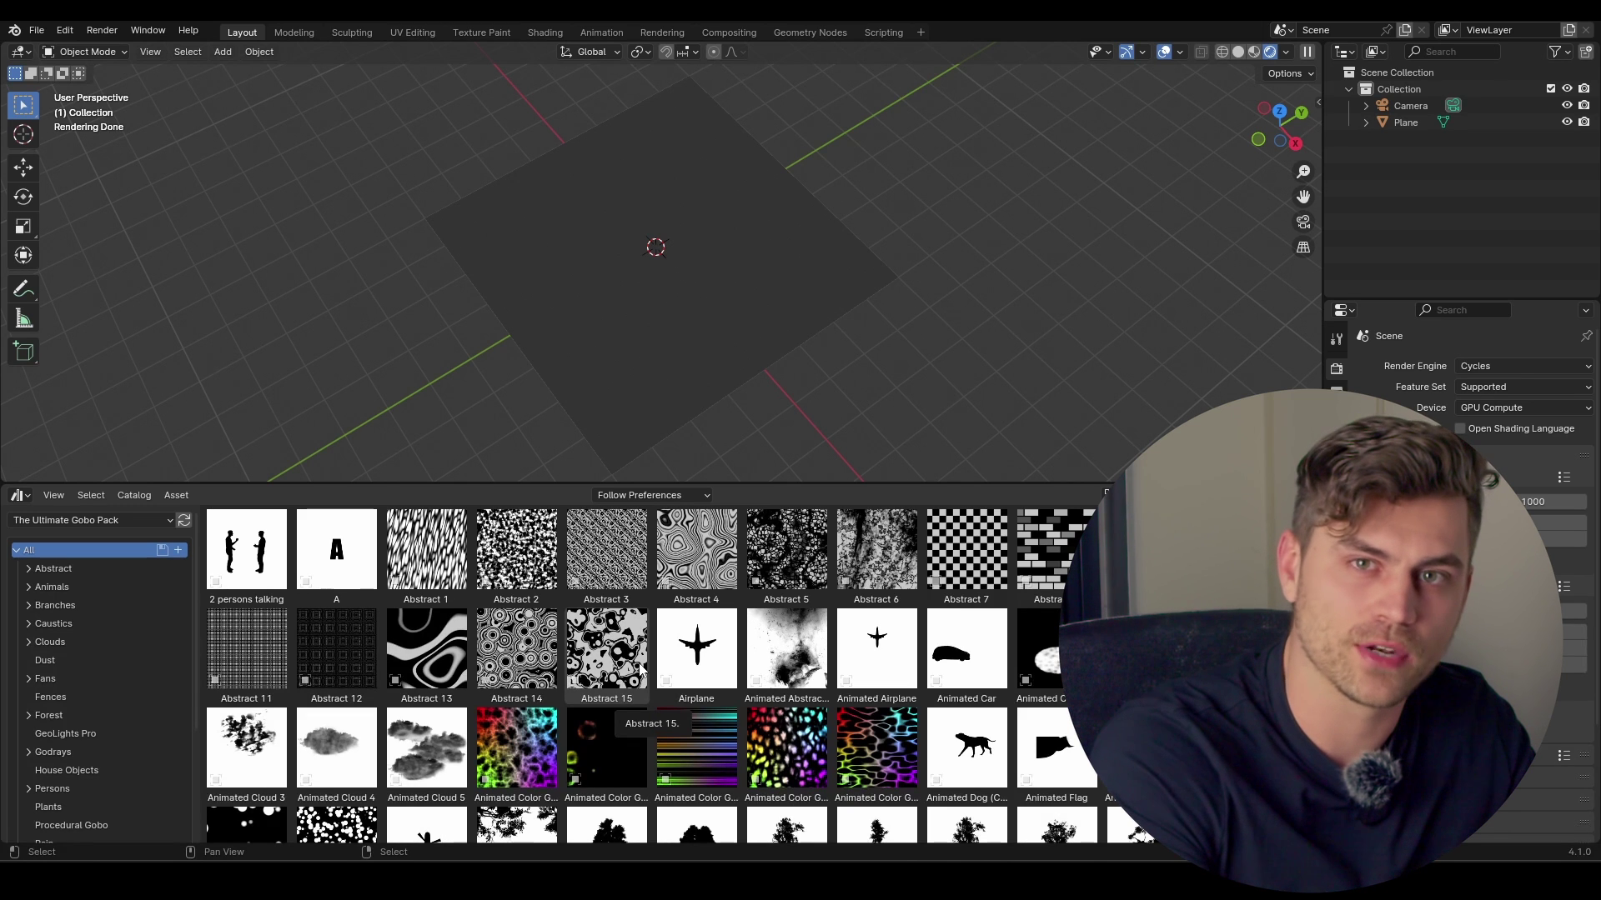
- Open the Only Windows catalog under Windows, Windows Still in The Ultimate Gobo Pack library
scroll(92, 709, "down", 5)
left_click(55, 806)
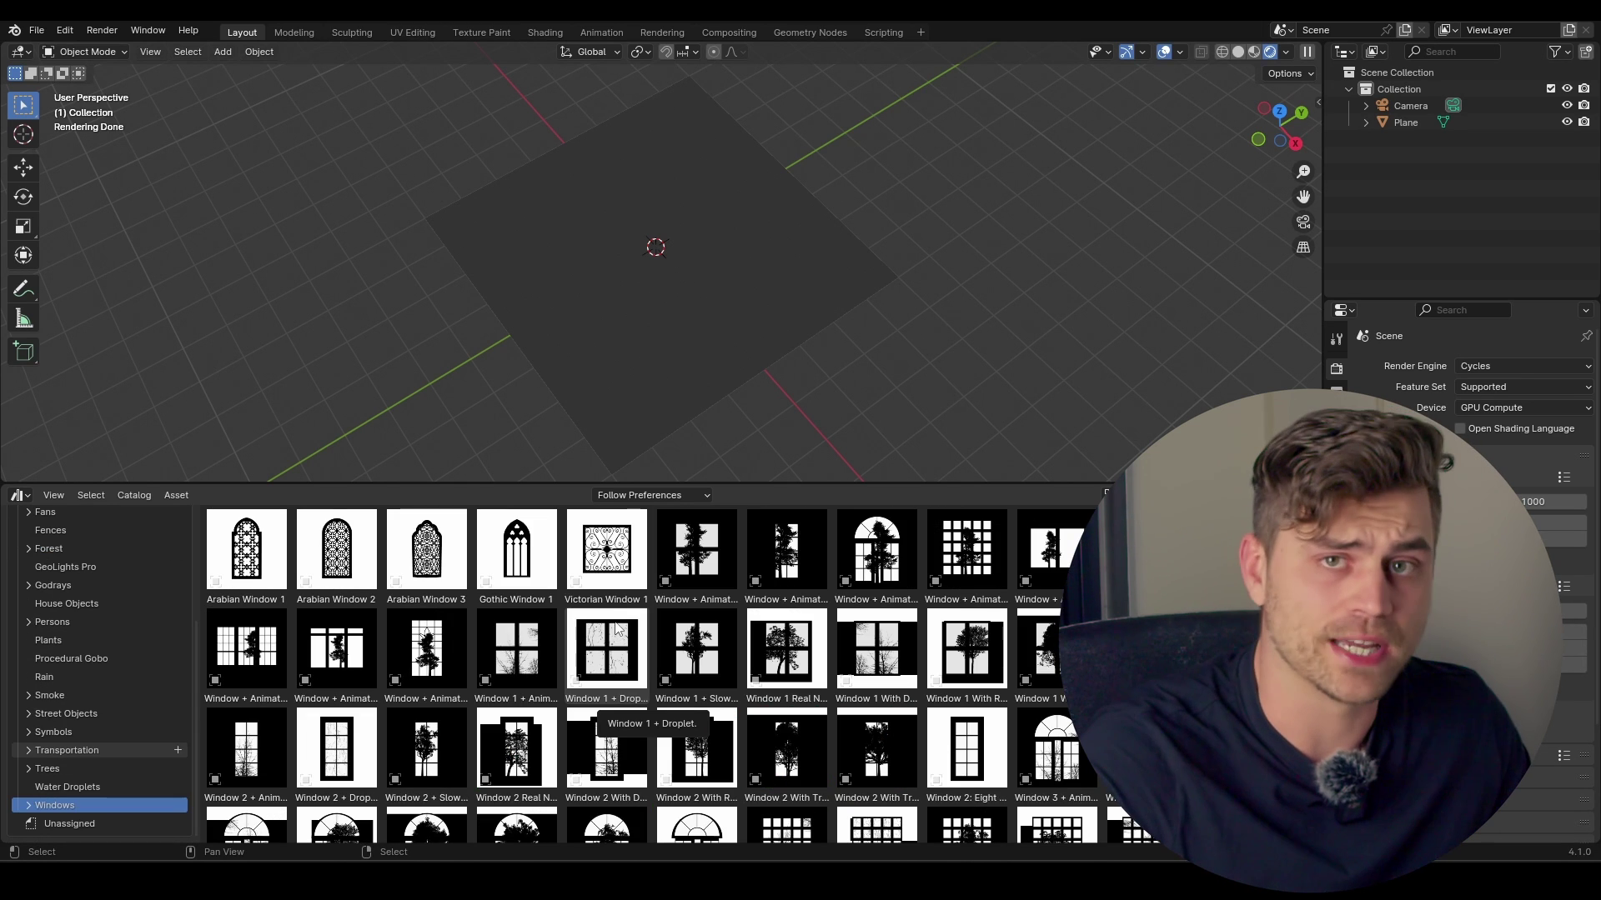
left_click(28, 805)
scroll(33, 800, "down", 2)
left_click(41, 805)
scroll(50, 801, "down", 2)
left_click(89, 757)
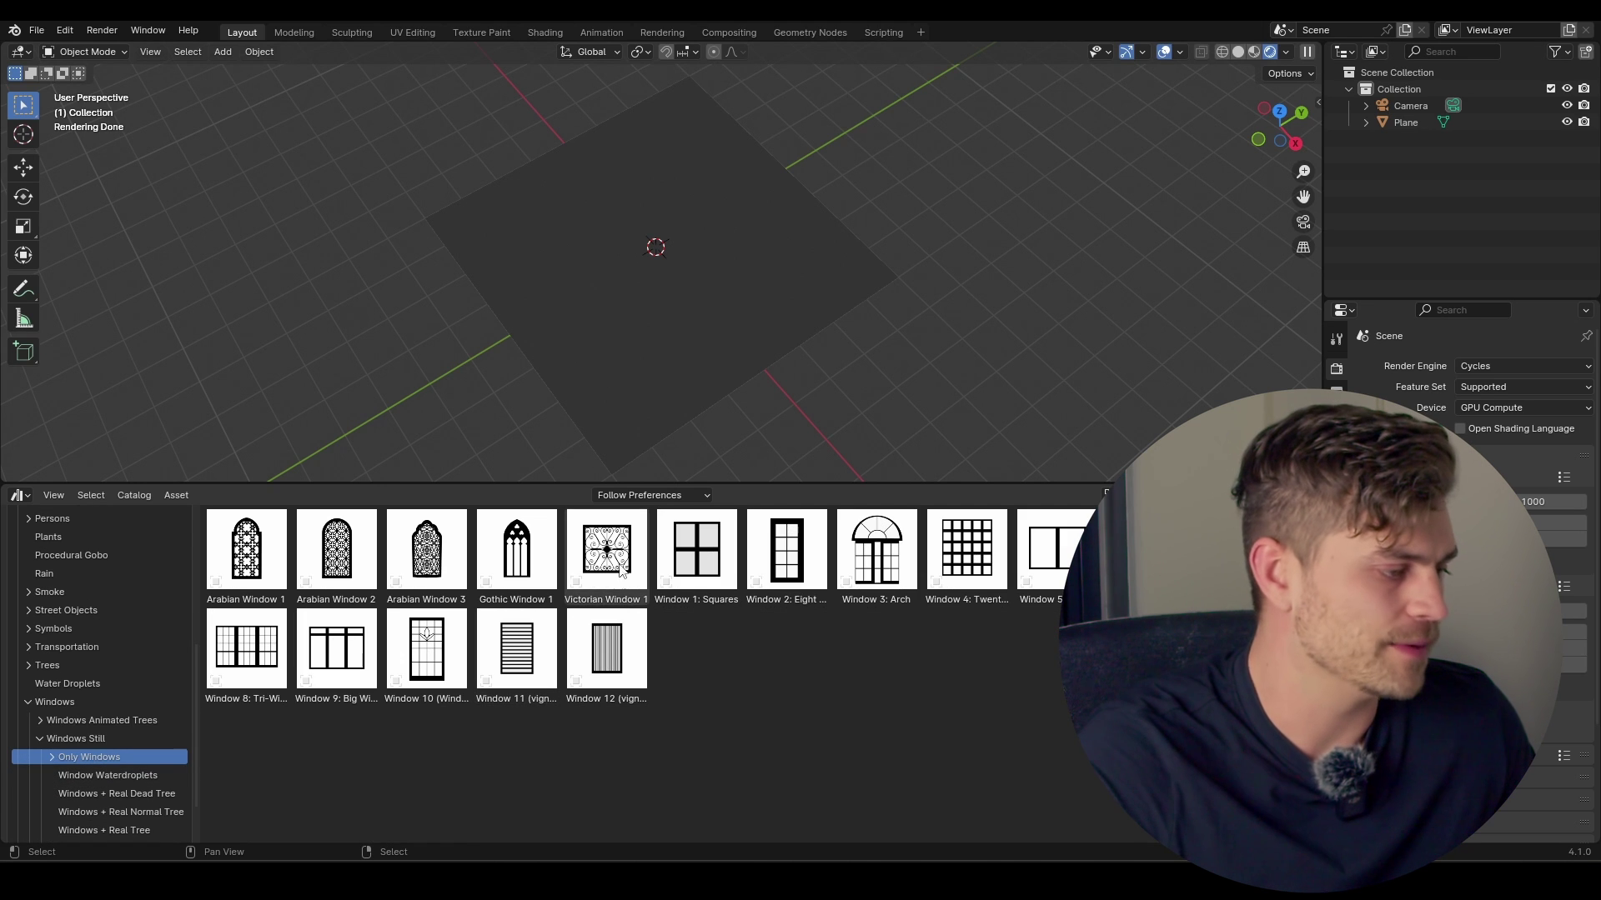
- Place the Window 3: Arch gobo light at the plane's centre and raise it along Z above the plane
left_click(851, 559)
left_click_drag(852, 566, 656, 253)
key("g")
key("z")
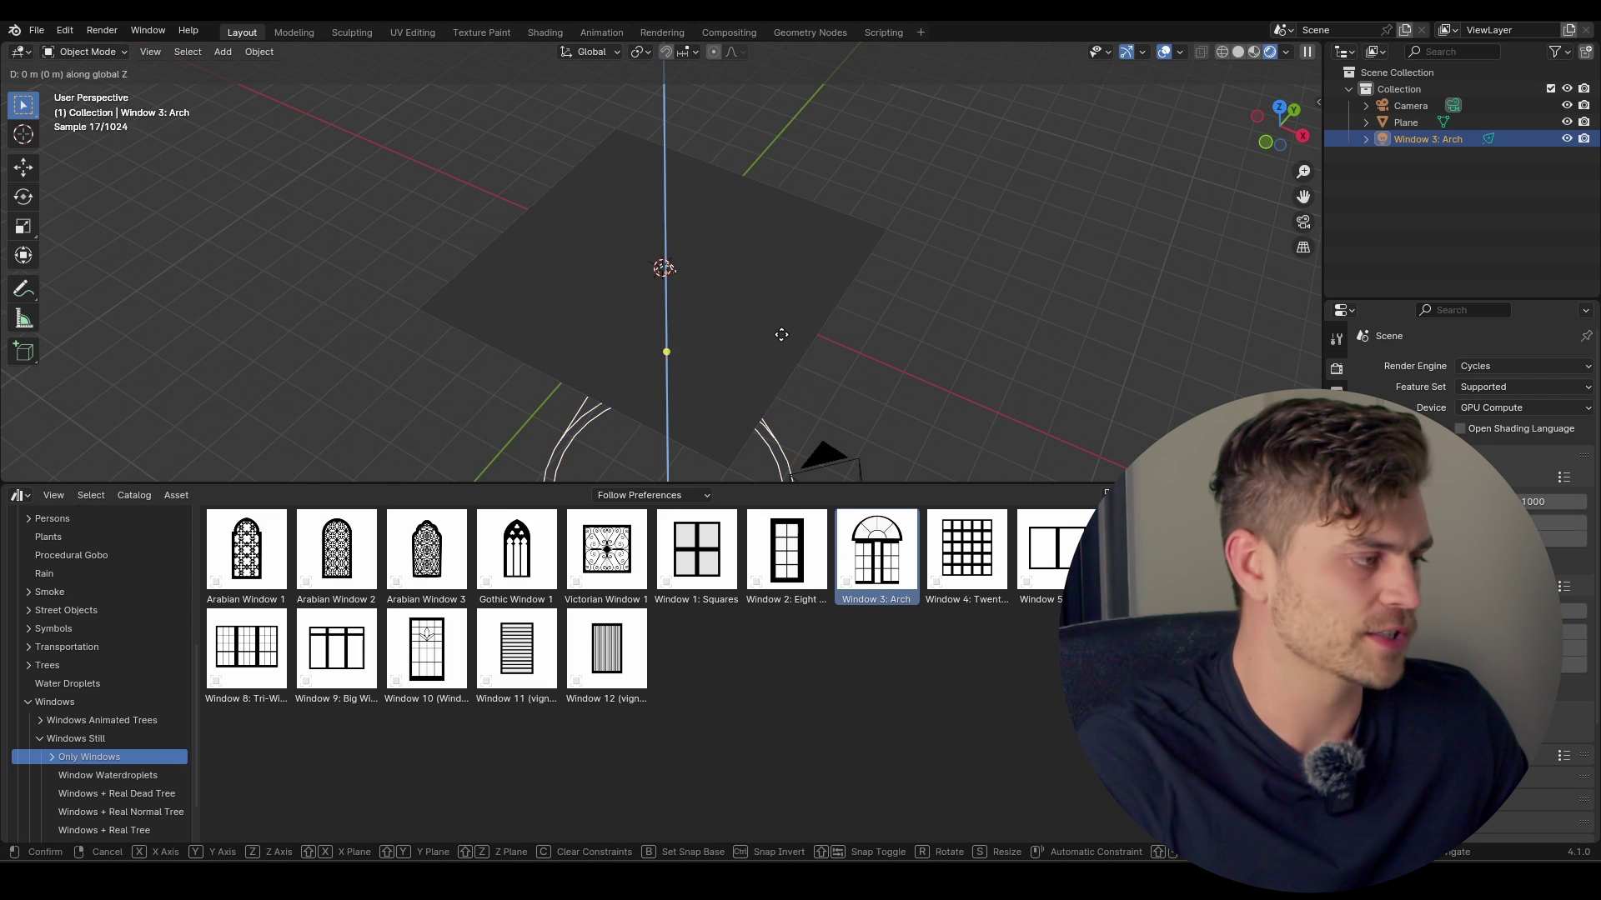
left_click(806, 440)
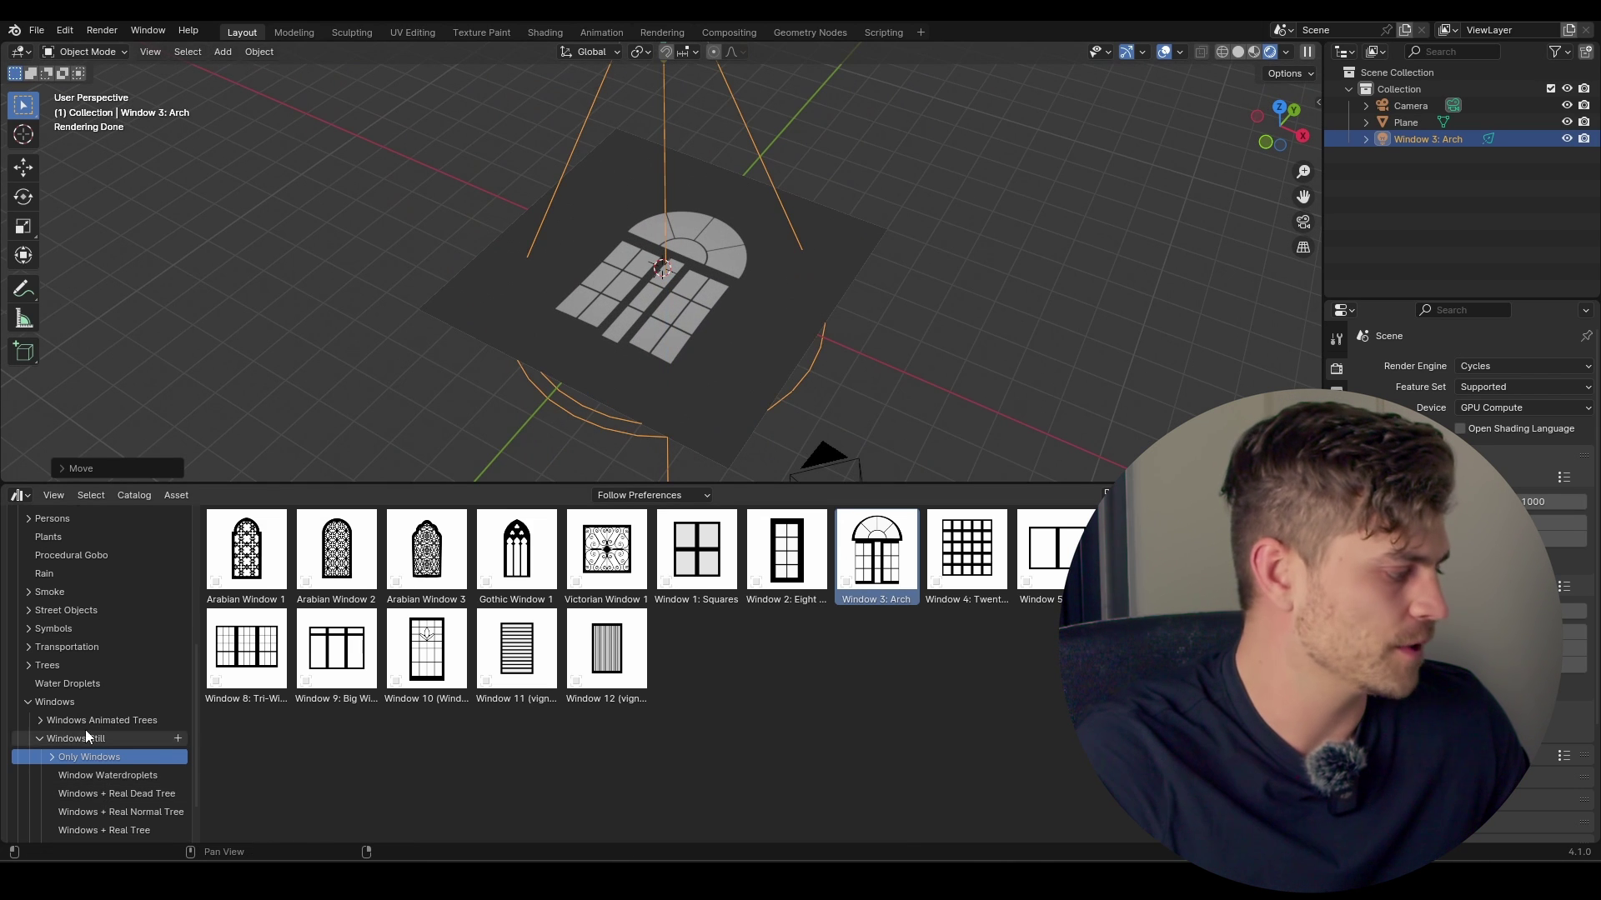
- Open the Trees catalog and place the Real Dead Tree 4 gobo light in the scene beside the window projection
left_click(70, 663)
scroll(372, 673, "down", 2)
left_click_drag(427, 777, 721, 400)
- Switch the Asset Browser area to the Shader Editor and copy the tree light's nodes except Emission and Light Output
left_click(18, 495)
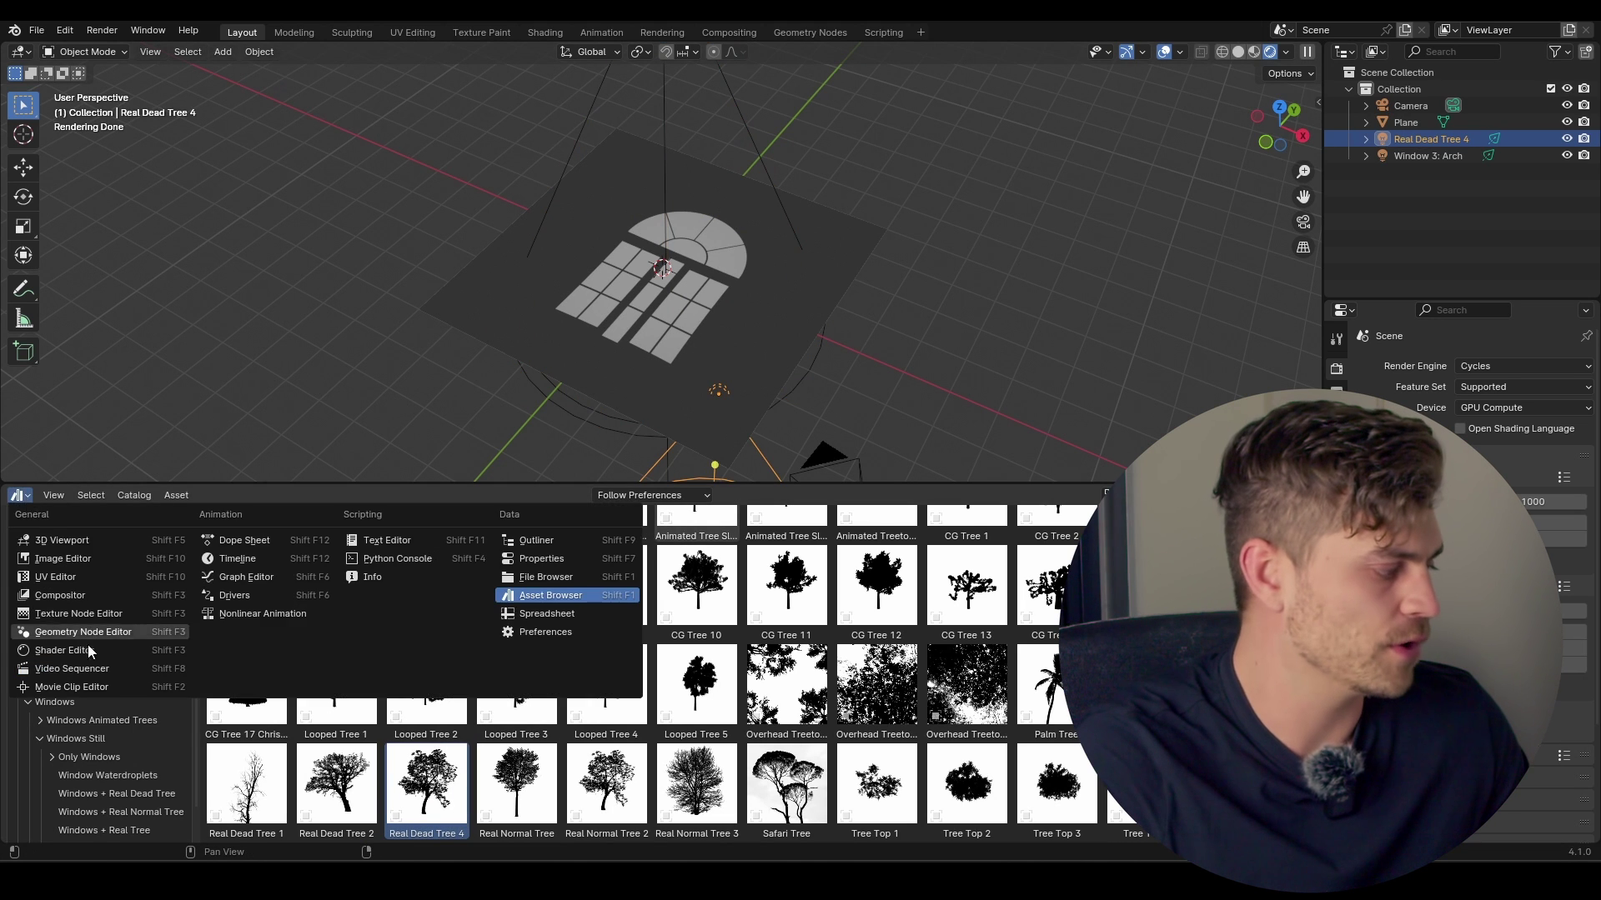
left_click(89, 653)
key("Home")
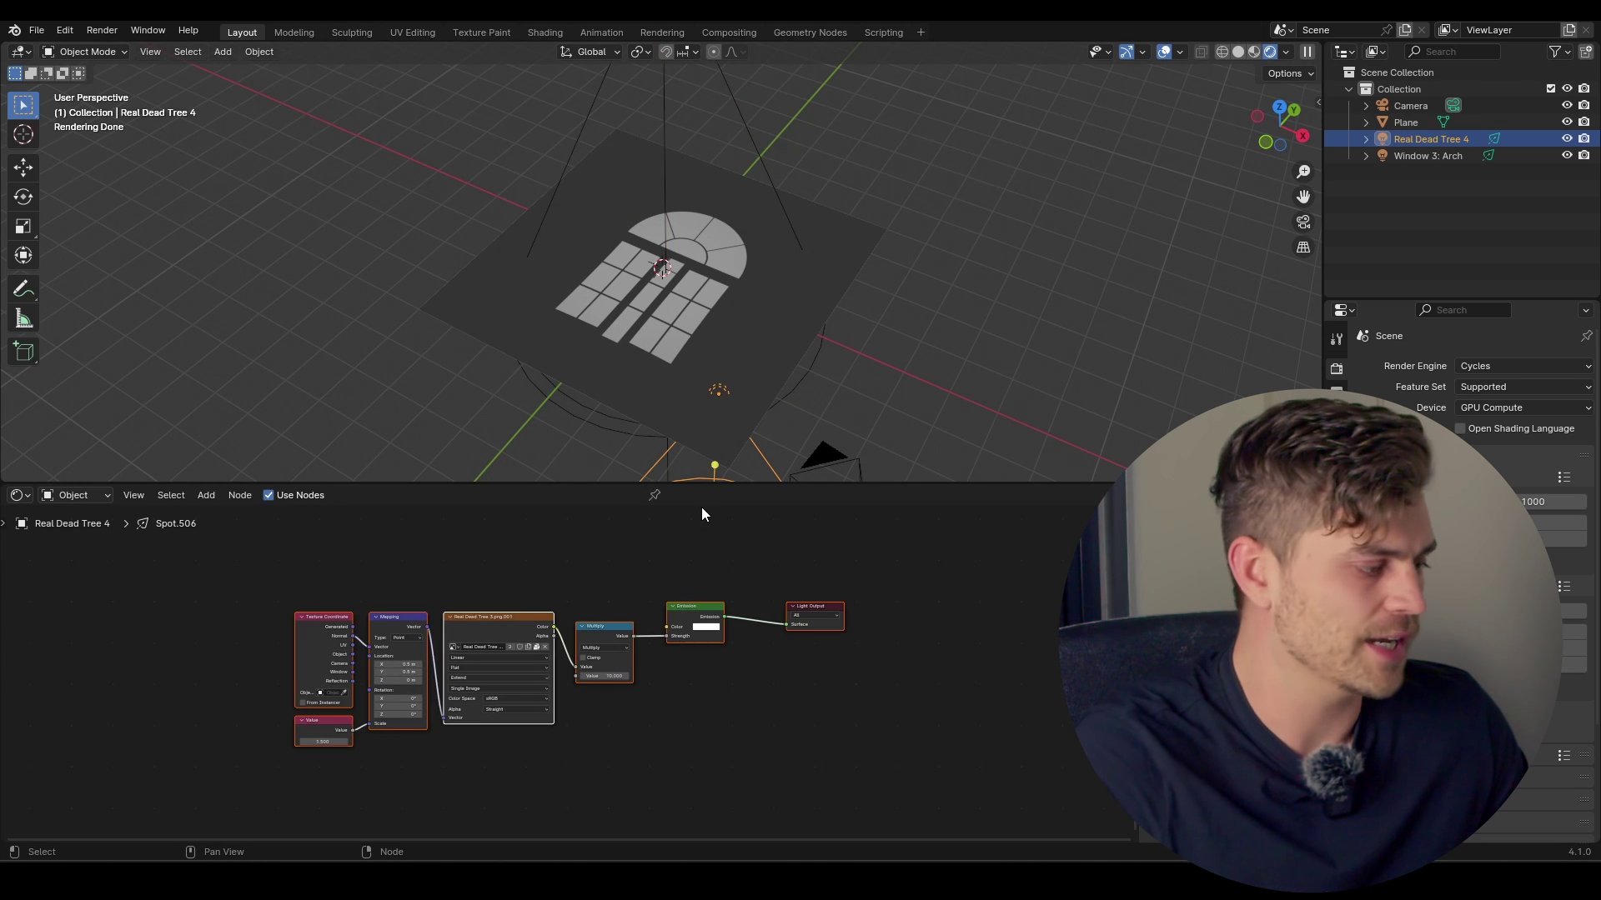
key("b")
left_click_drag(633, 560, 318, 733)
right_click(318, 638)
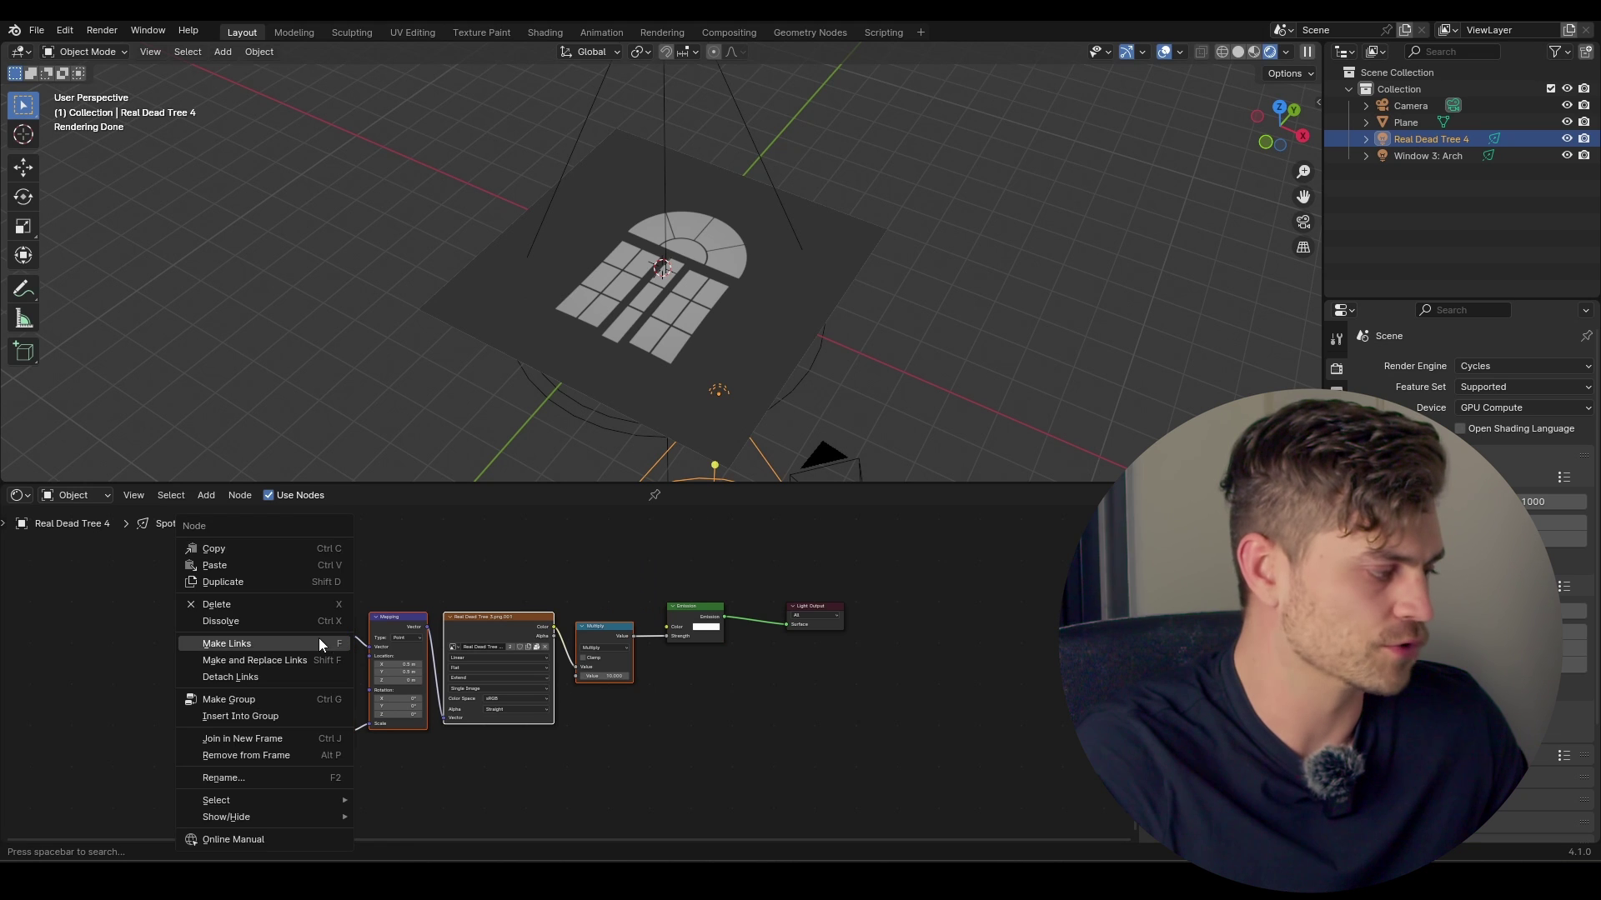
left_click(268, 552)
- Paste the copied tree nodes into the Window 3: Arch light's node tree and place them below its window nodes
left_click(664, 96)
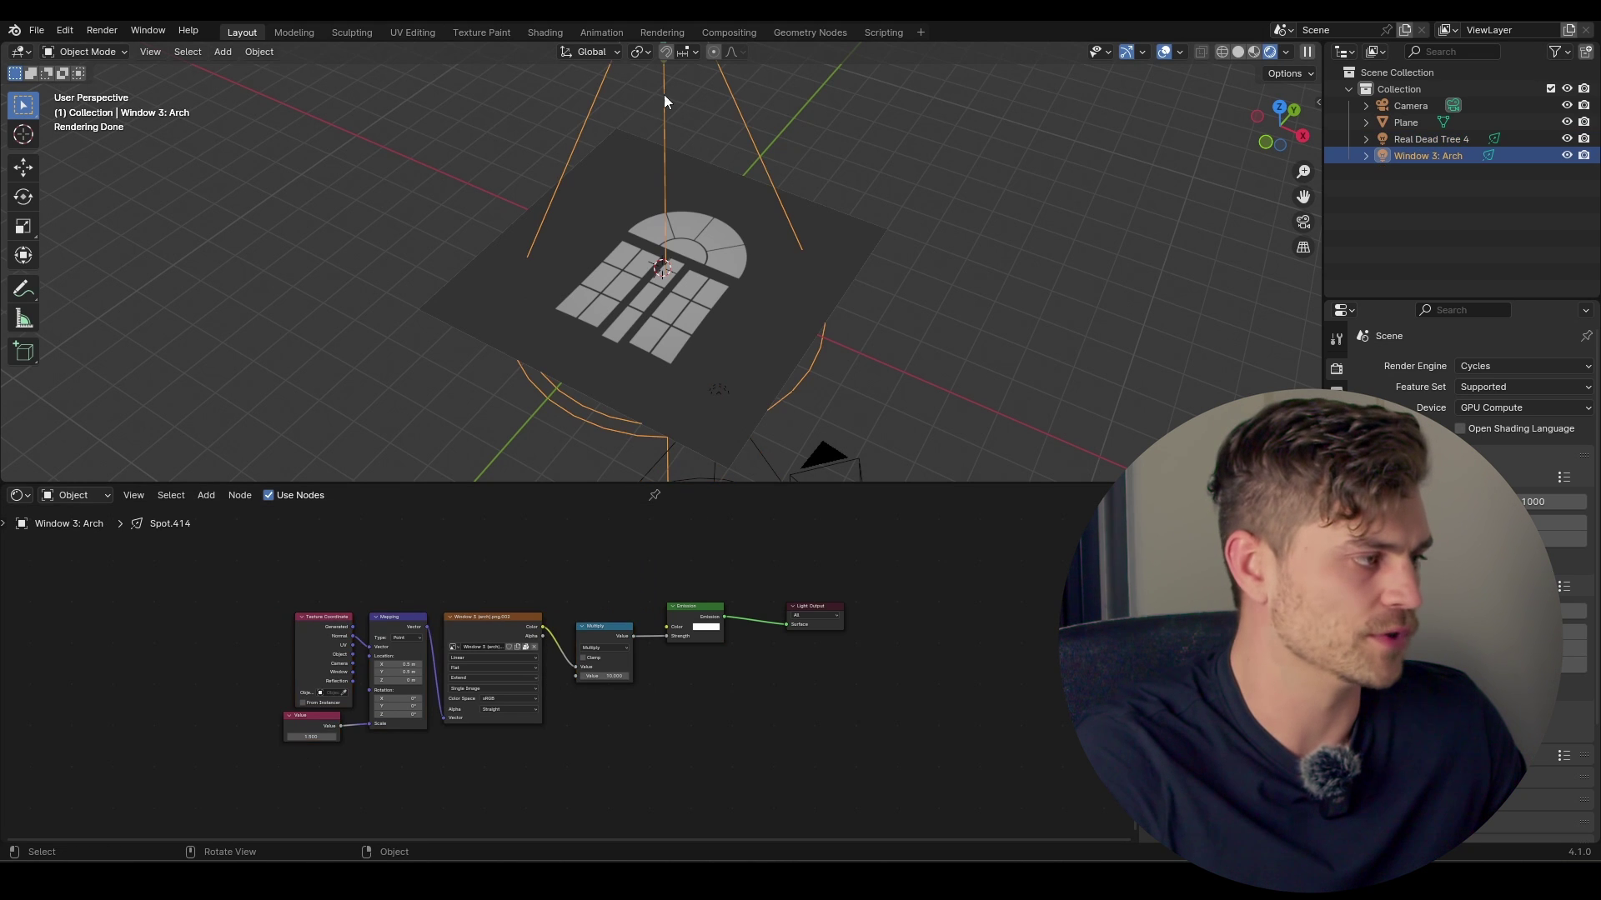
middle_click_drag(426, 763, 459, 711)
key("ctrl+v")
left_click_drag(498, 668, 478, 721)
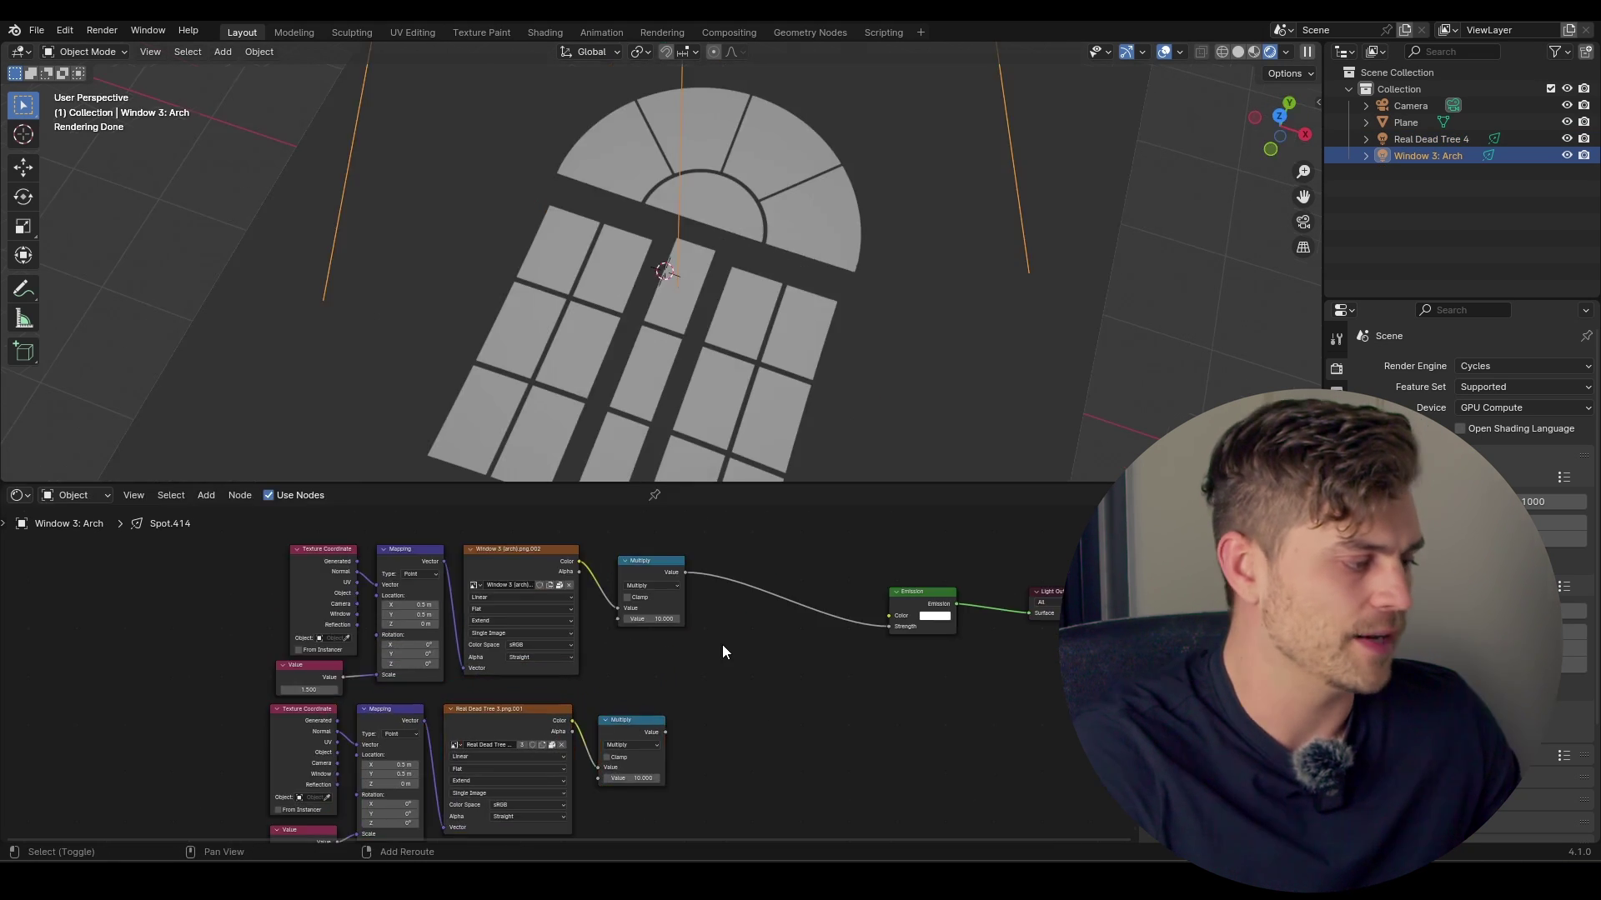
- Add a Math node set to Multiply before the Emission strength and connect the tree branch's output to its second value
key("shift+a")
type("add")
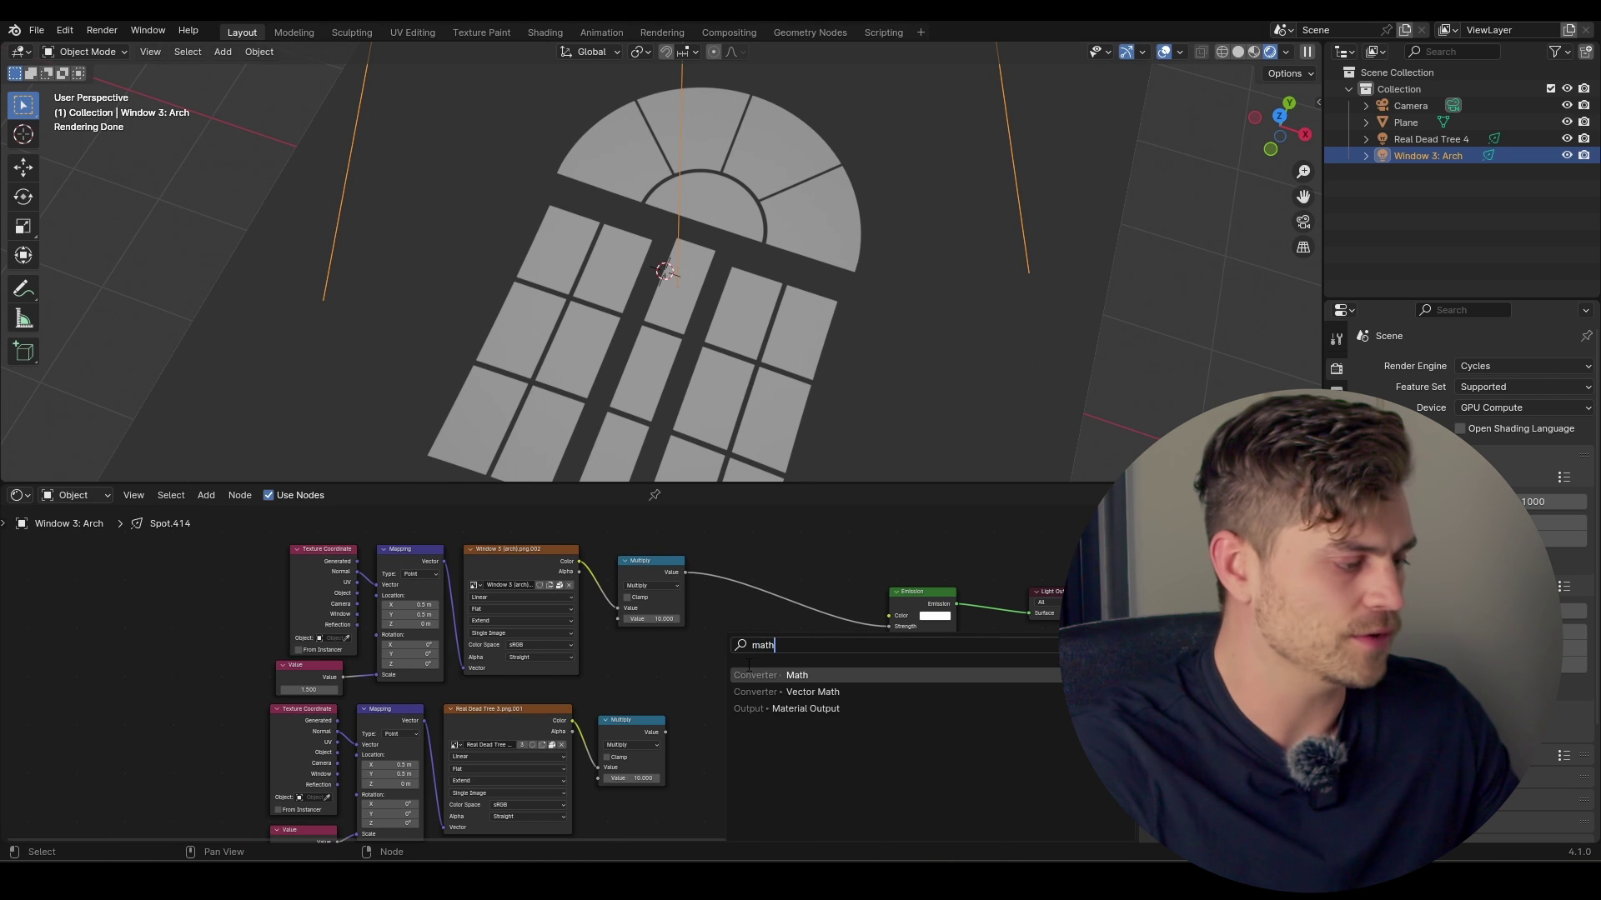
key("Return")
left_click(781, 594)
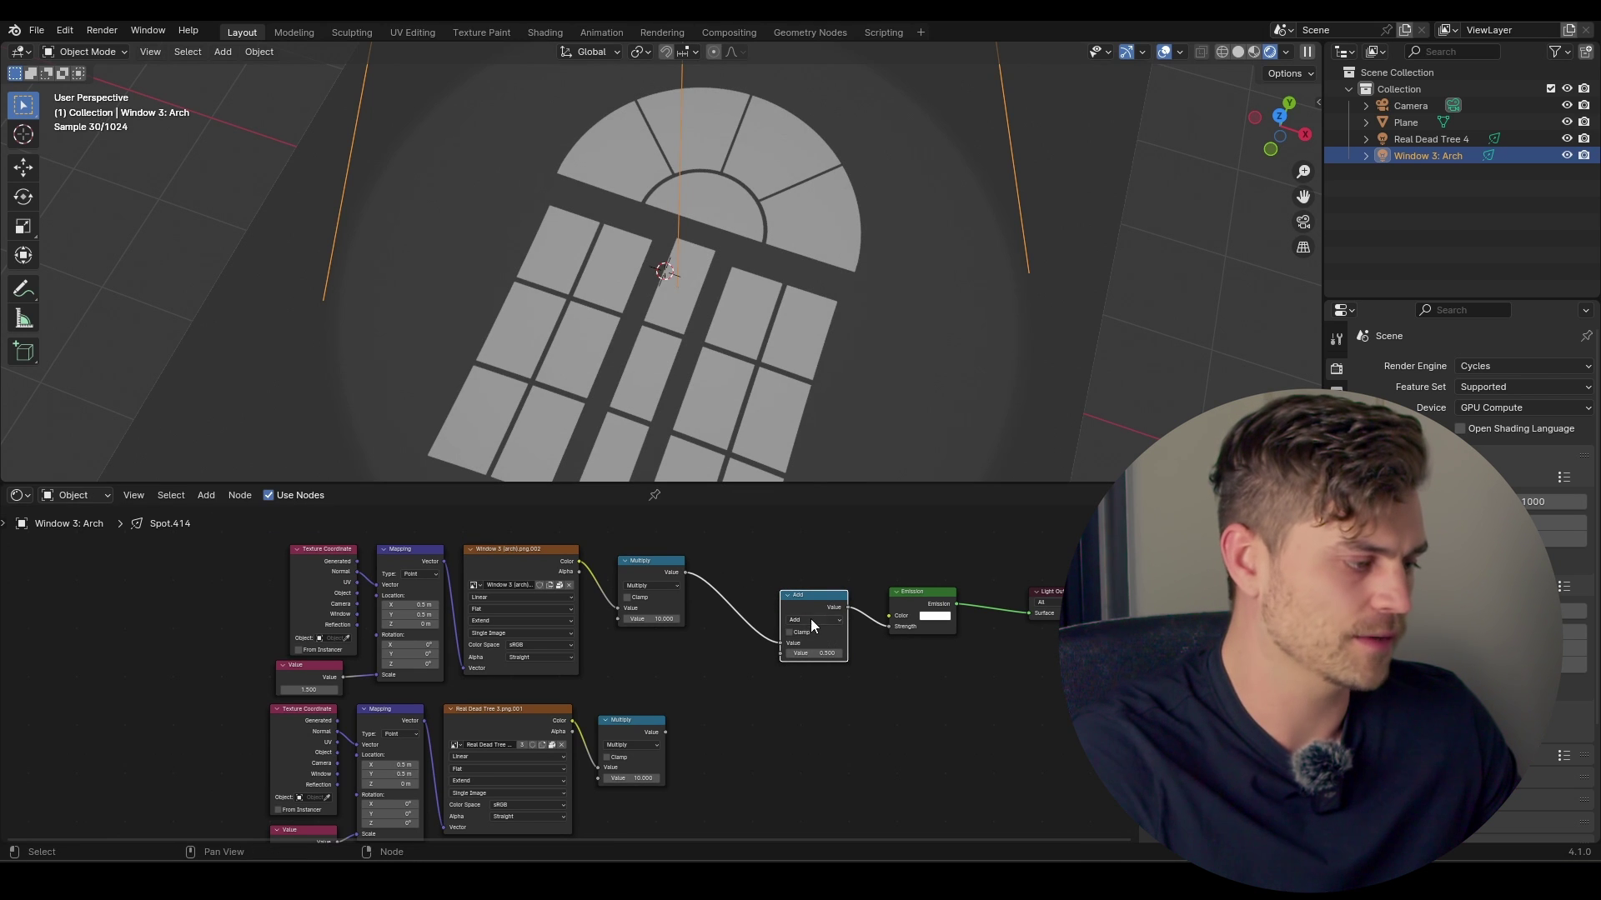
left_click(812, 620)
left_click(813, 667)
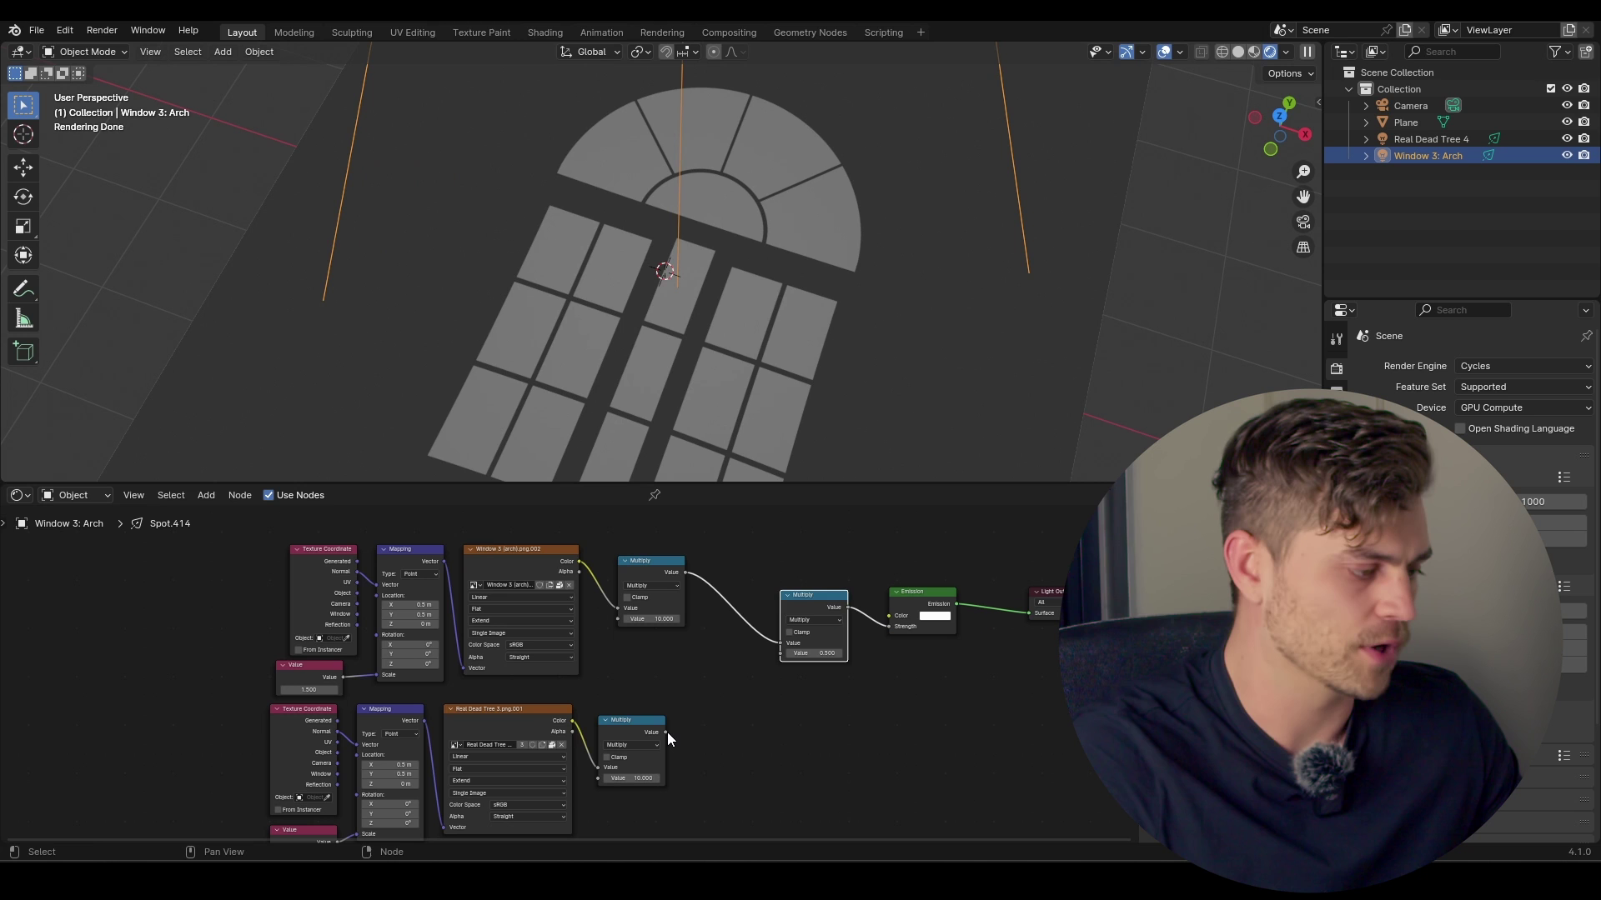
left_click_drag(665, 732, 781, 654)
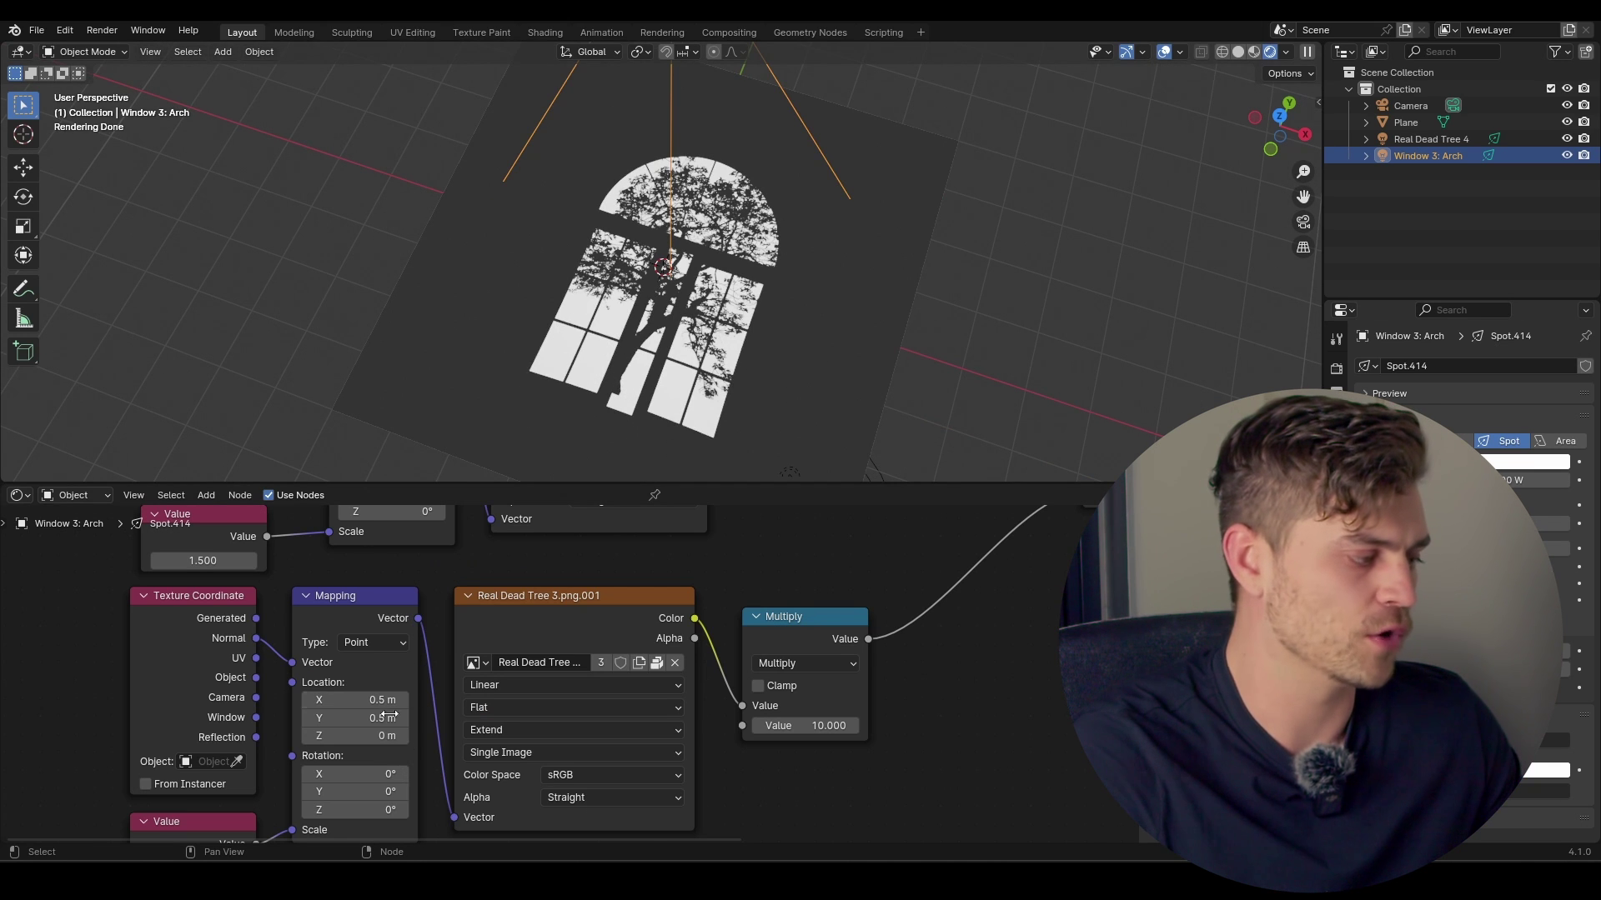
- Set the tree Mapping node's X and Y location to 0.59 m and its scale value to 1.180
left_click_drag(378, 719, 334, 700)
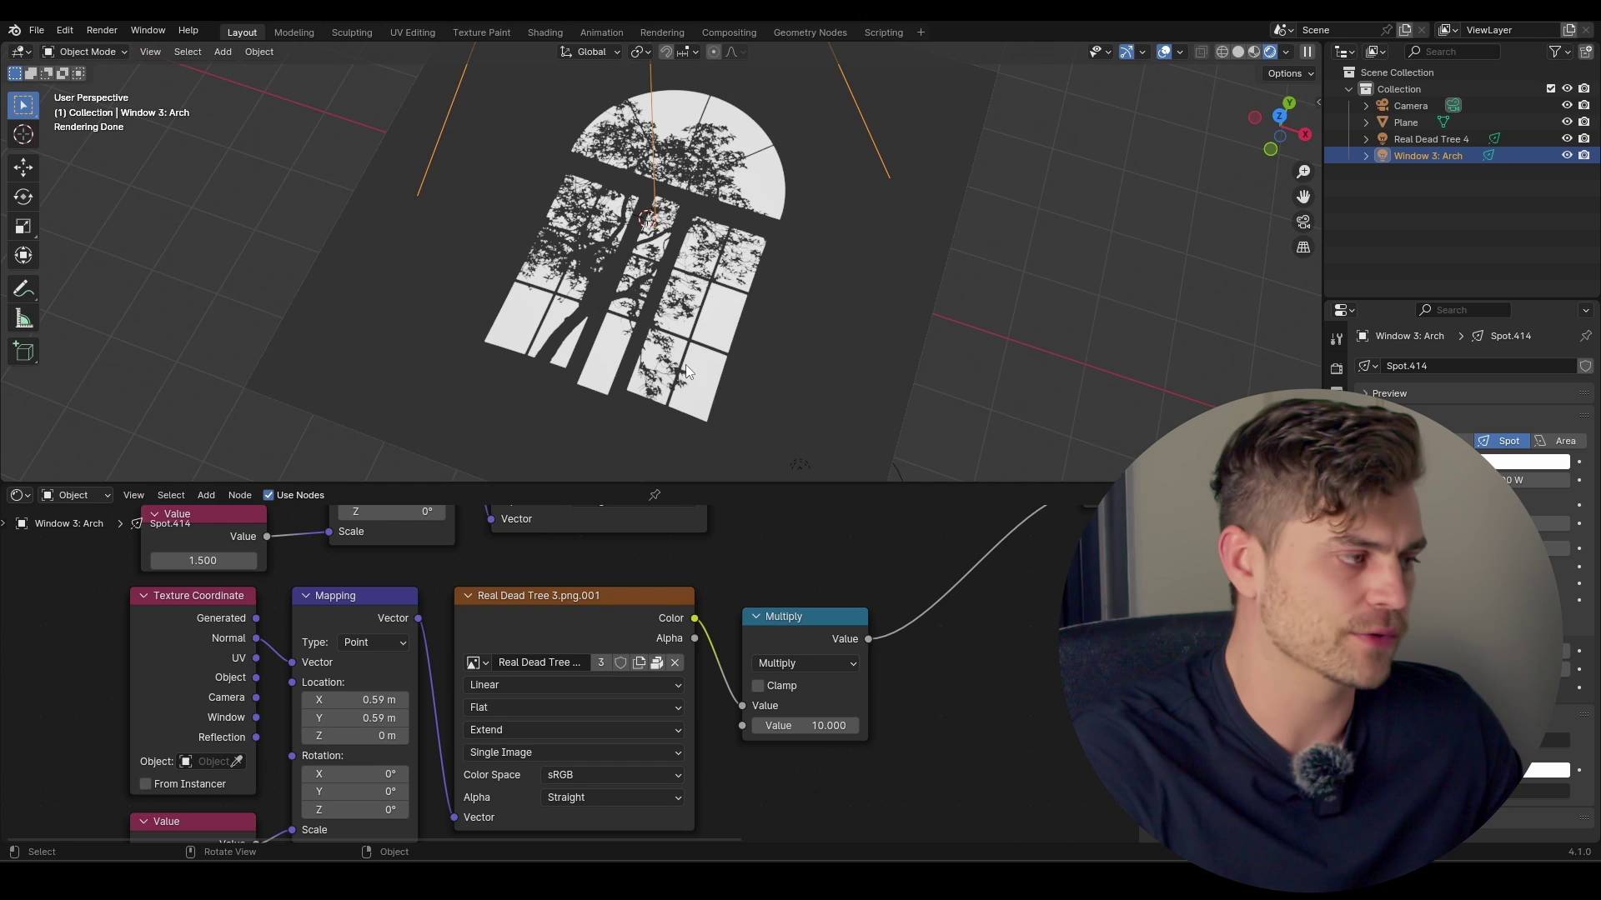
middle_click_drag(962, 542, 769, 673)
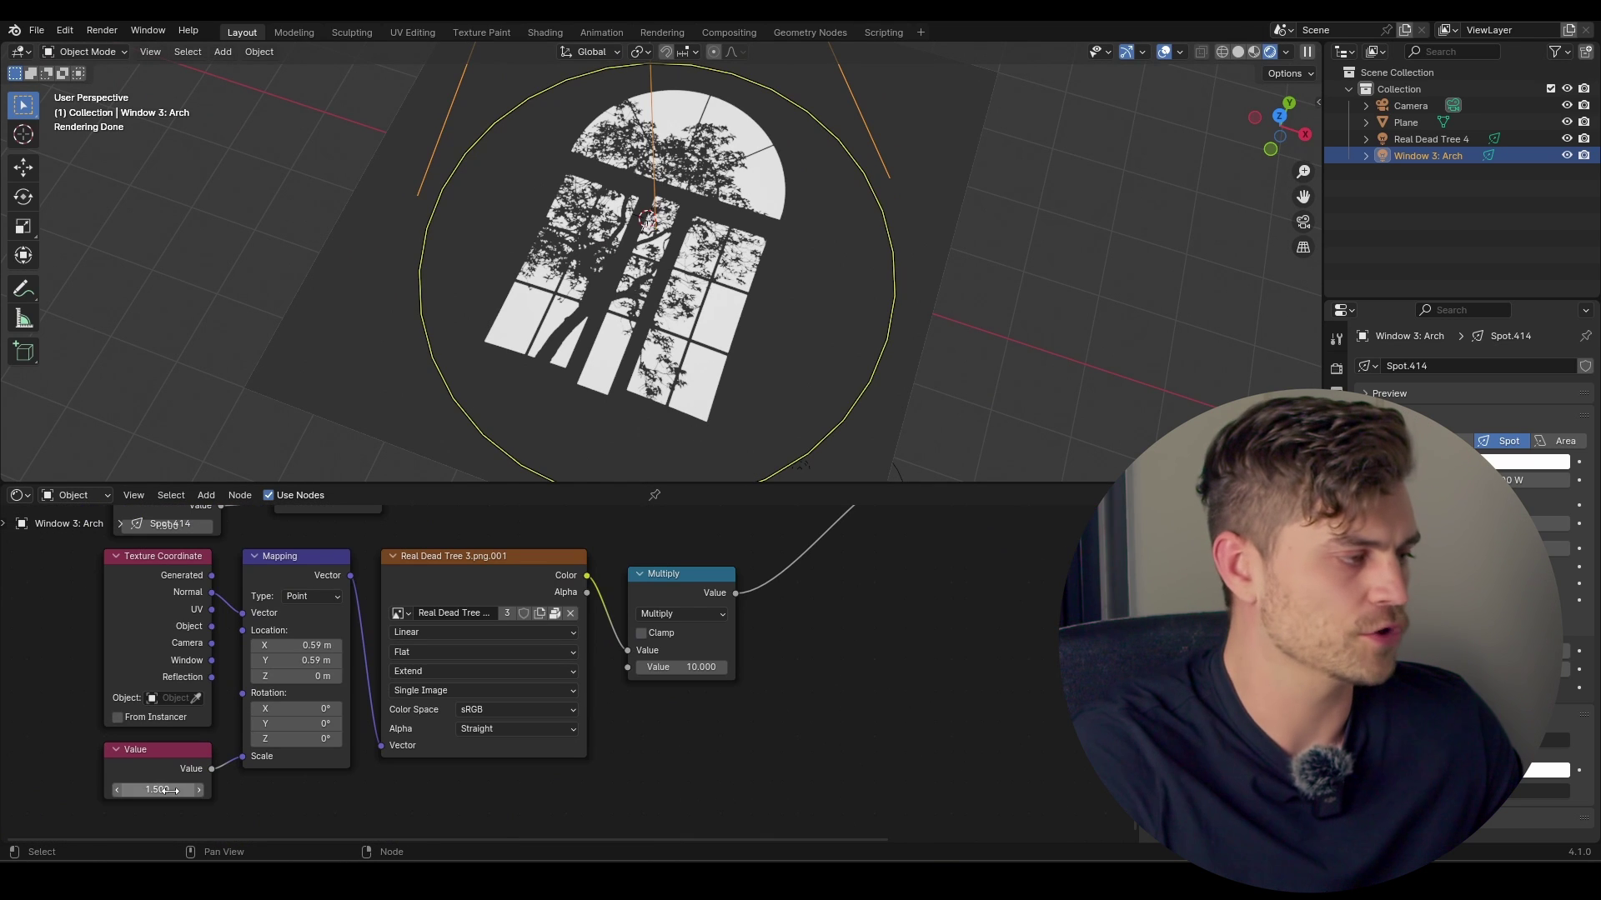
mouse_move(157, 789)
left_mouse_down("shift")
mouse_move(93, 789)
mouse_move(135, 789)
left_mouse_up("shift")
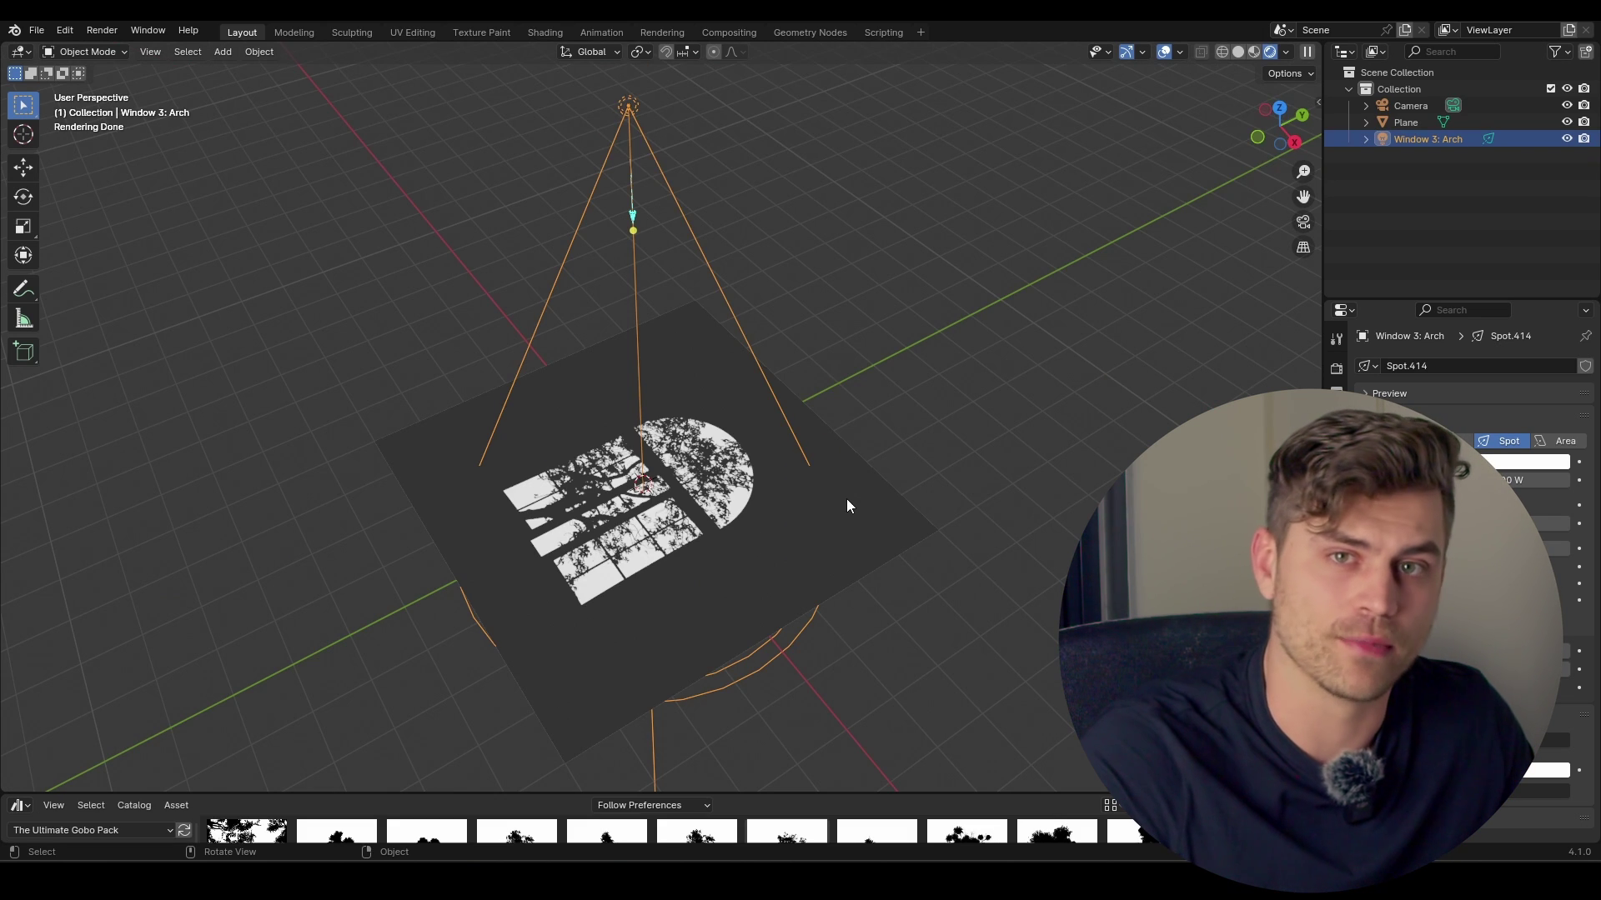
- Tilt the Window 3: Arch light about global X and move it along negative global Y to project obliquely across the plane
key("s")
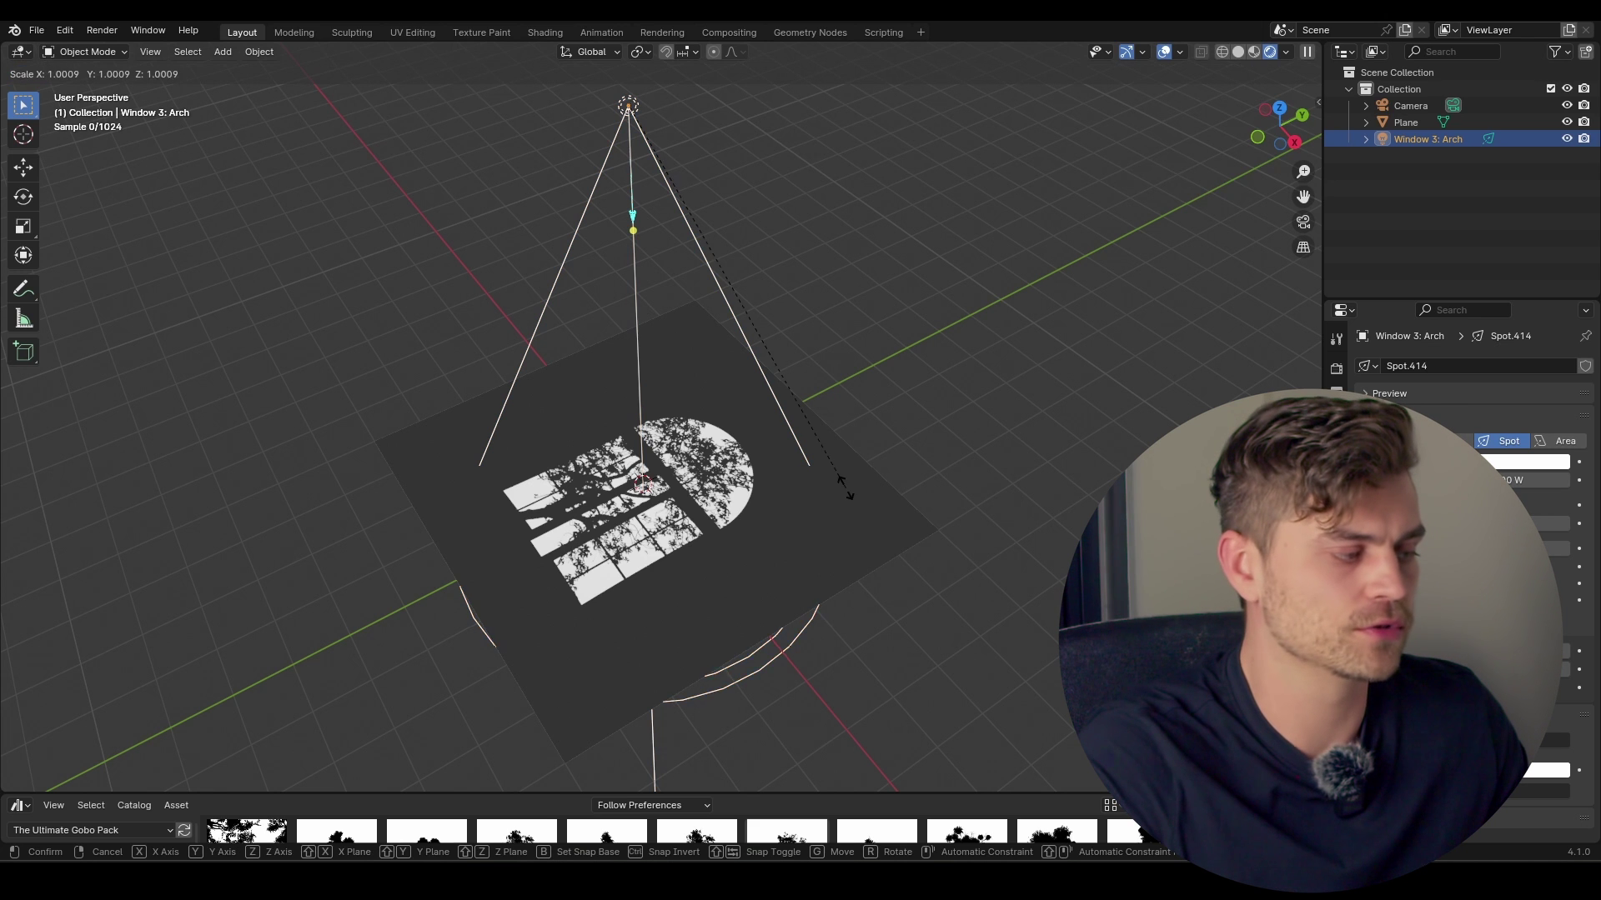
left_click(803, 398)
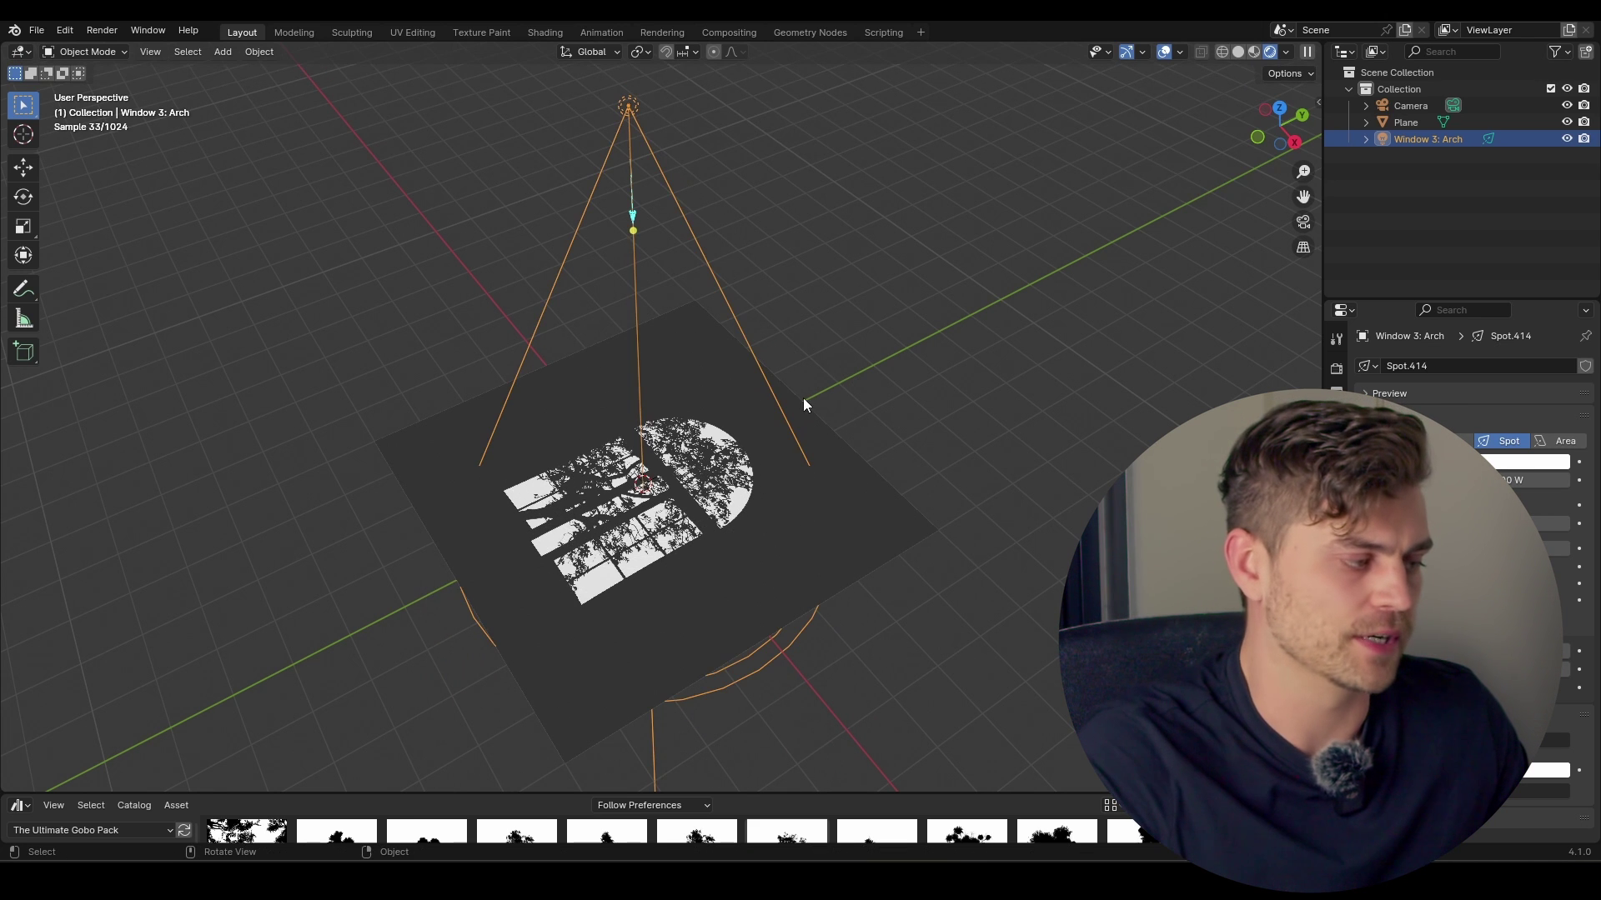
key("r")
key("x")
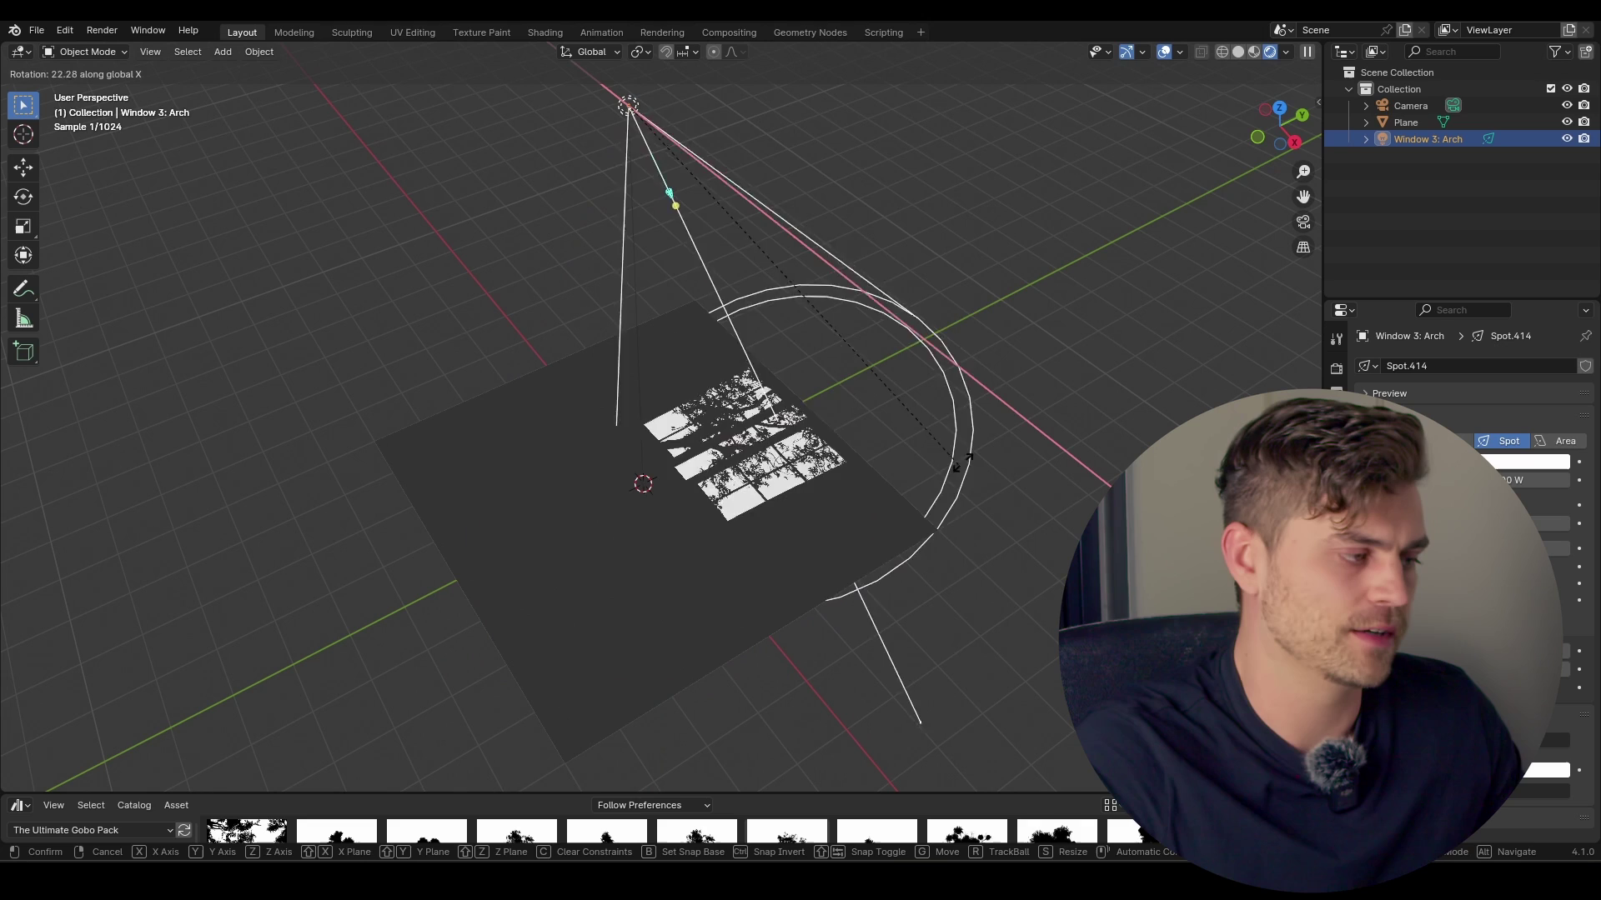
left_click(1122, 342)
key("g")
key("y")
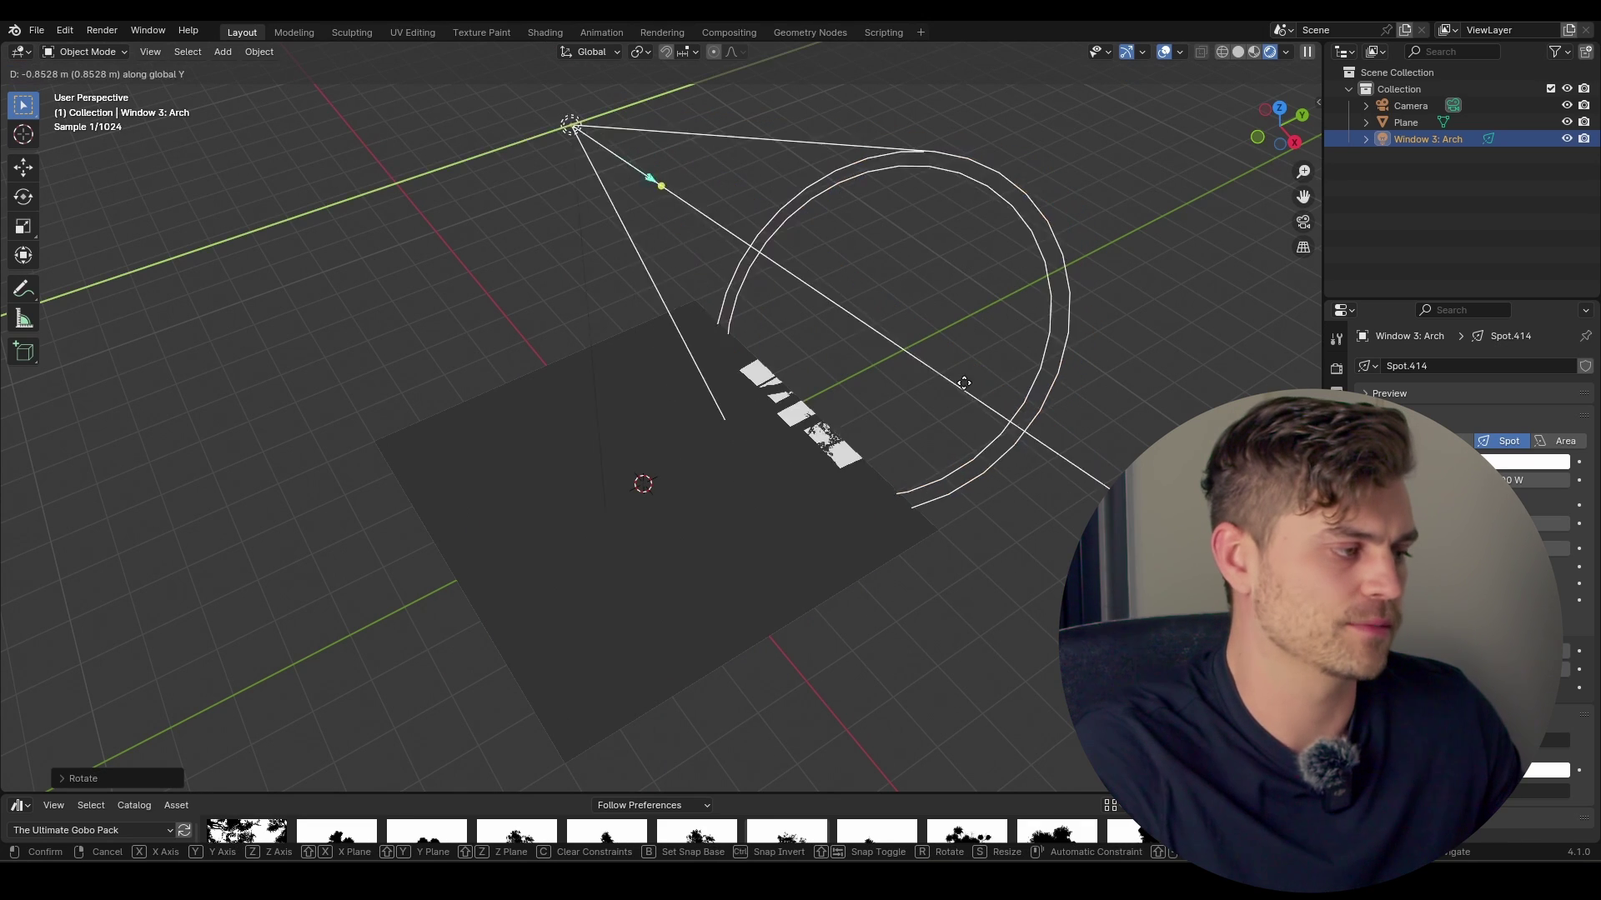
left_click(419, 676)
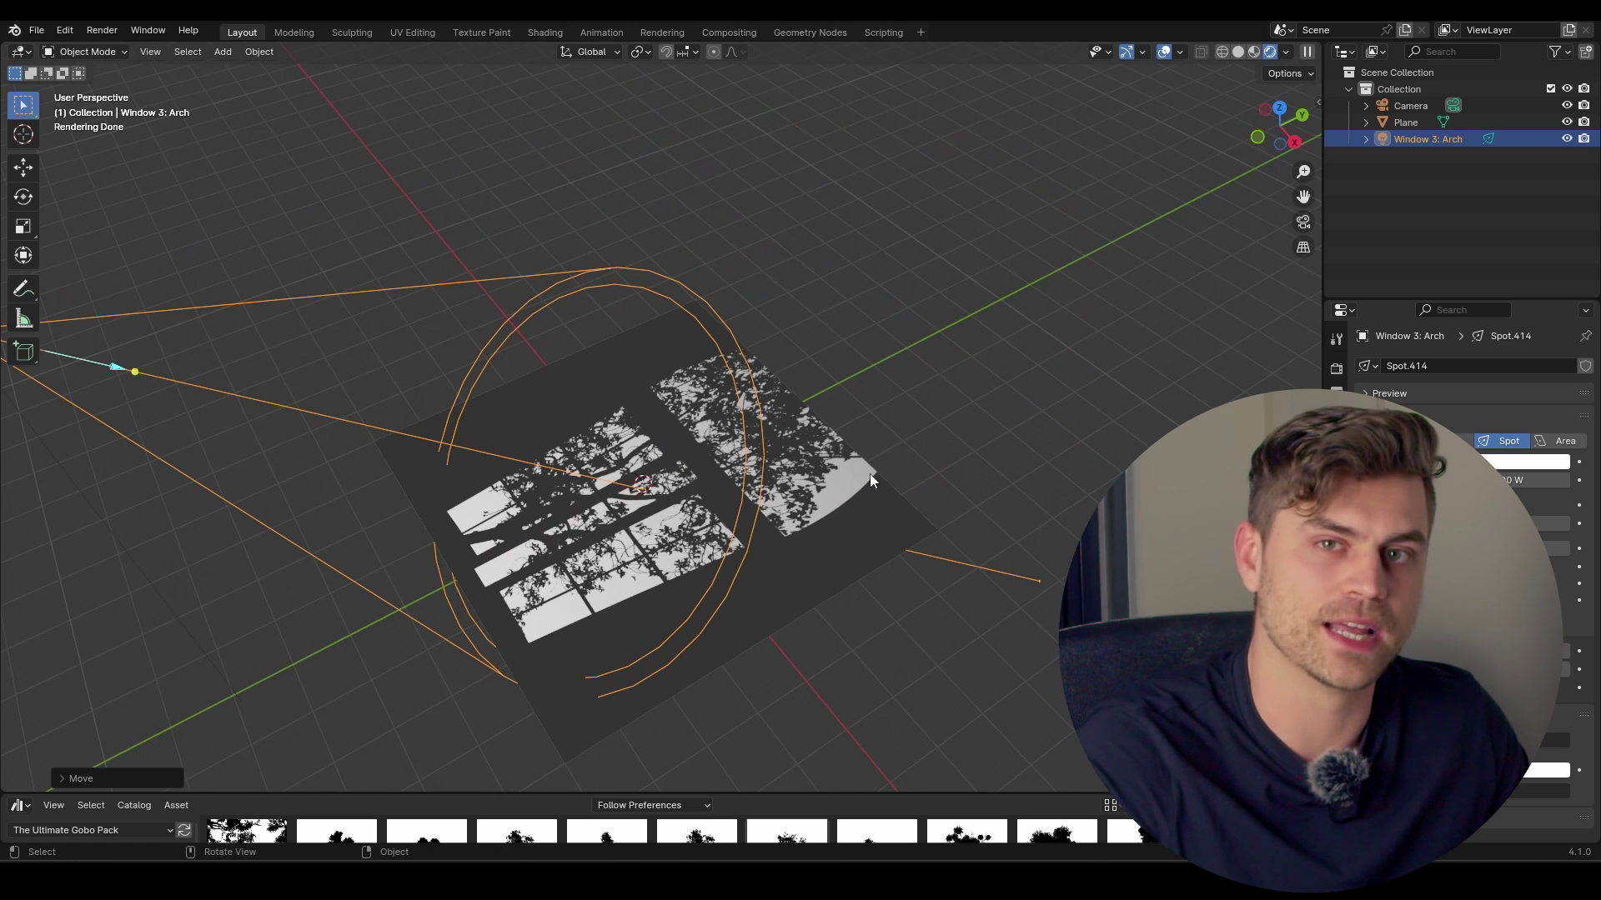
- Adjust the tilted light's aim with its target handle and try rotating it freely
middle_click_drag(903, 469, 867, 448)
scroll(867, 448, "down", 1)
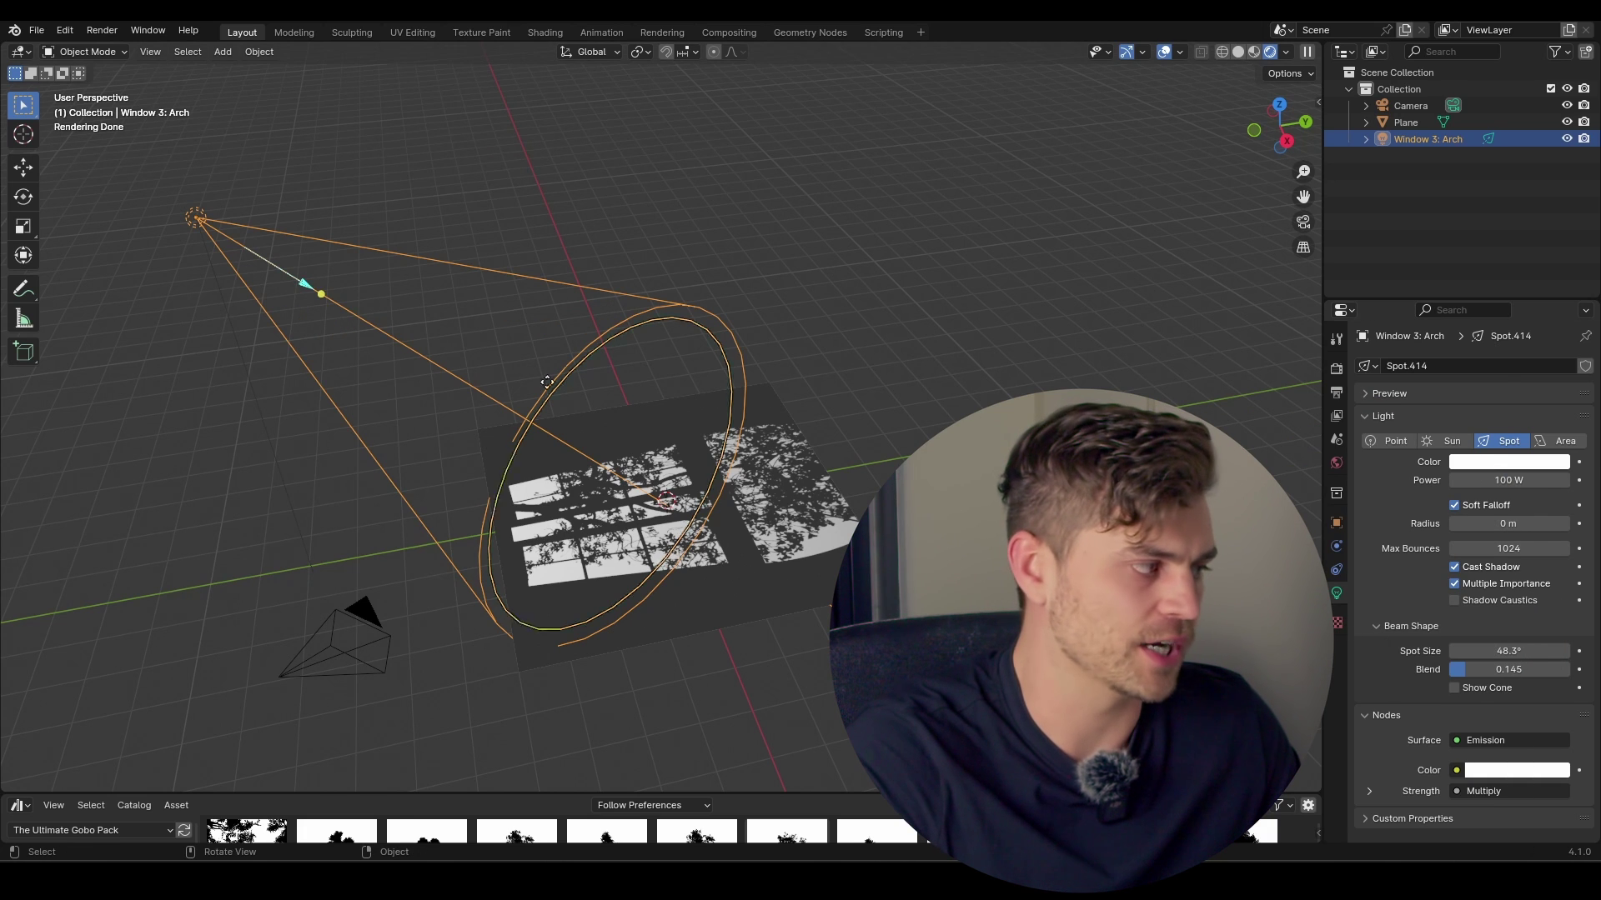
mouse_move(305, 285)
left_mouse_down()
mouse_move(221, 237)
mouse_move(327, 295)
left_mouse_up()
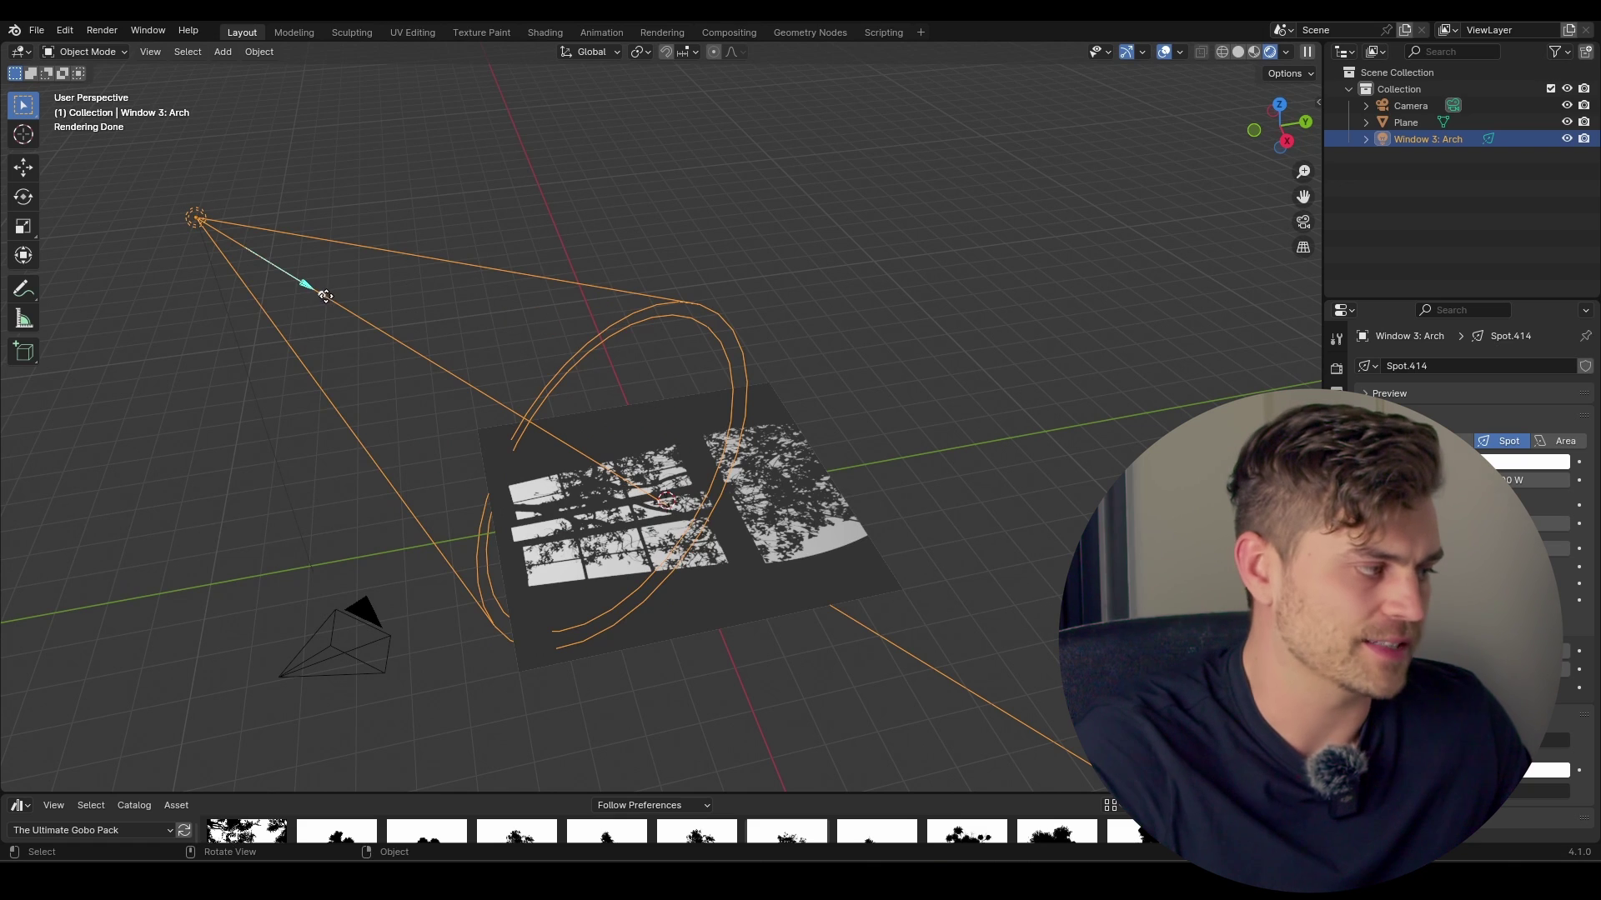
key("r")
key("r")
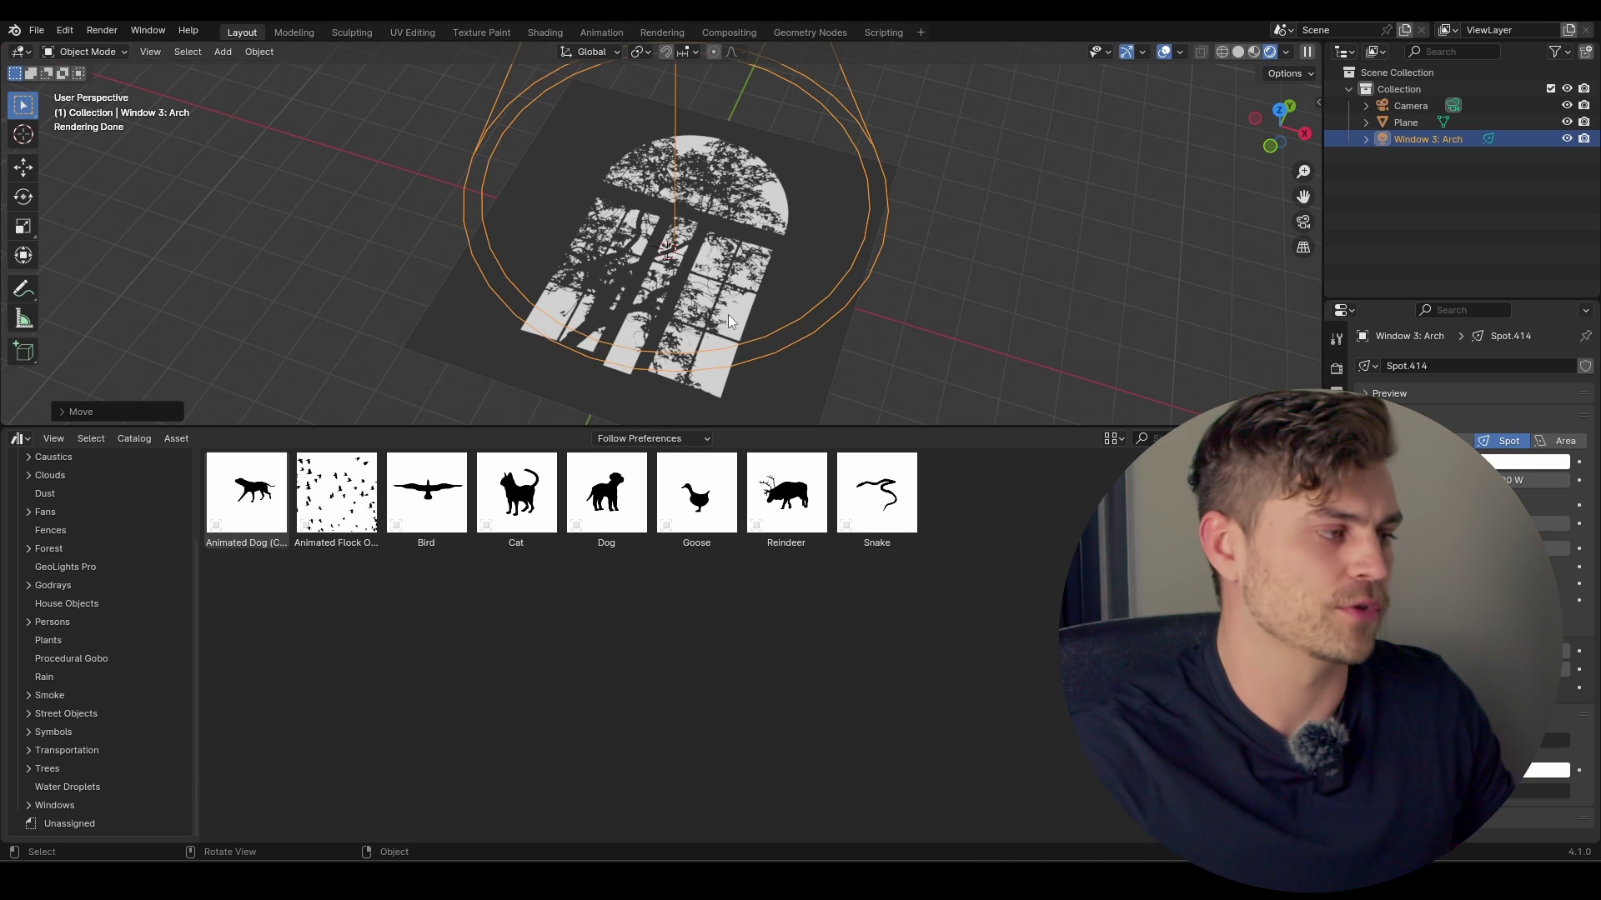
- Lower the Window 3: Arch light along global Z until it sits close above the plane
middle_click_drag(764, 269, 704, 218)
key("g")
key("z")
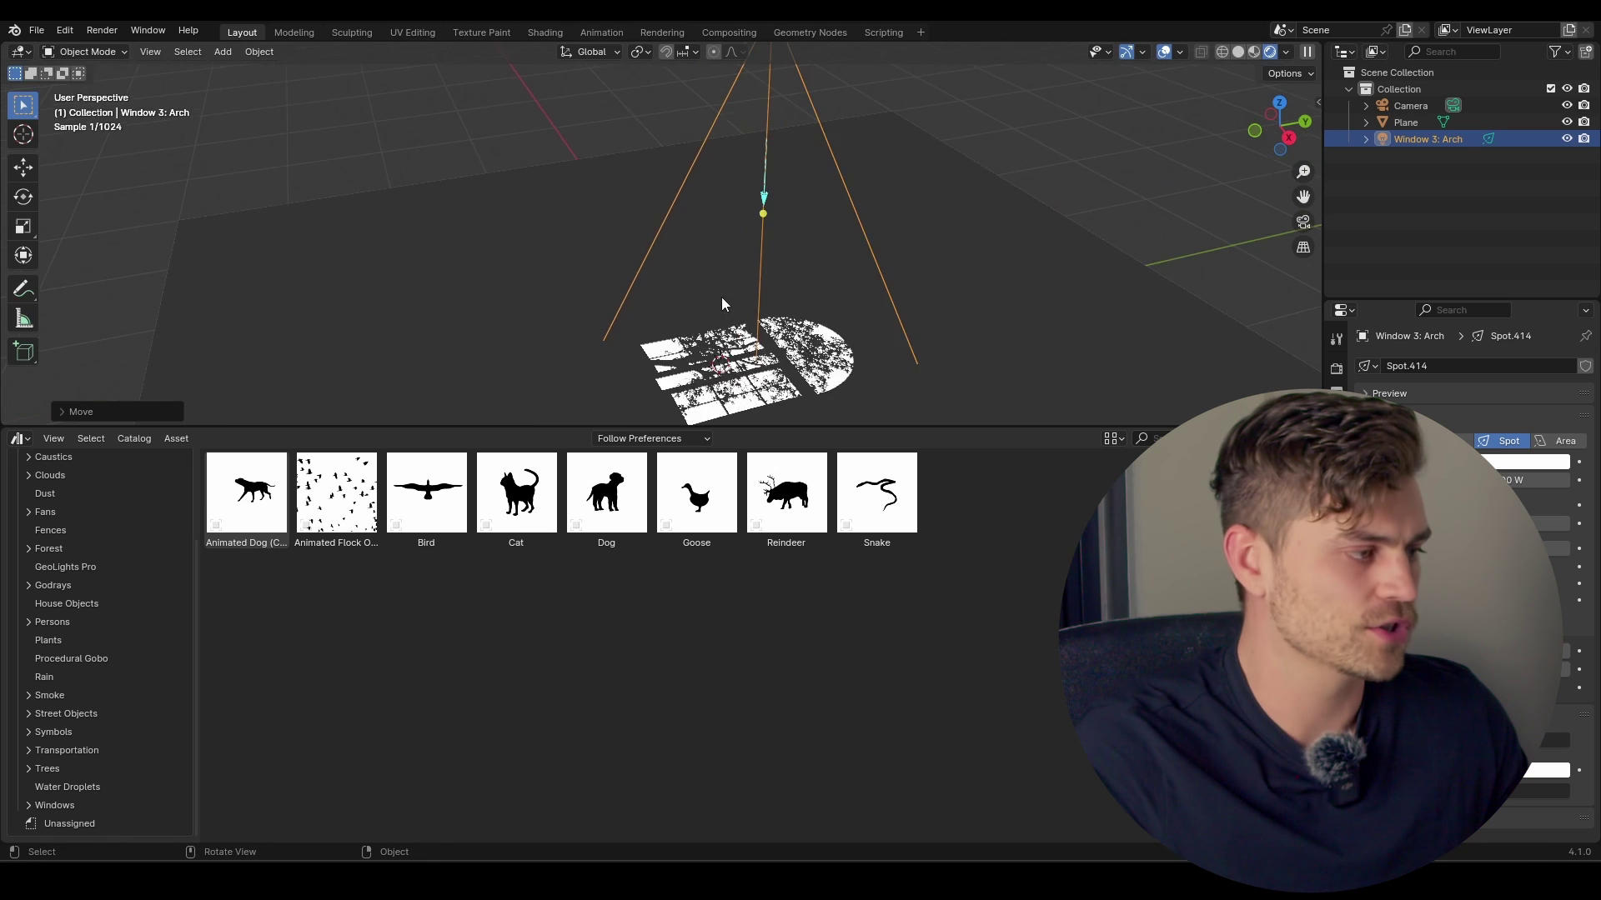
left_click(725, 215)
scroll(724, 213, "down", 10)
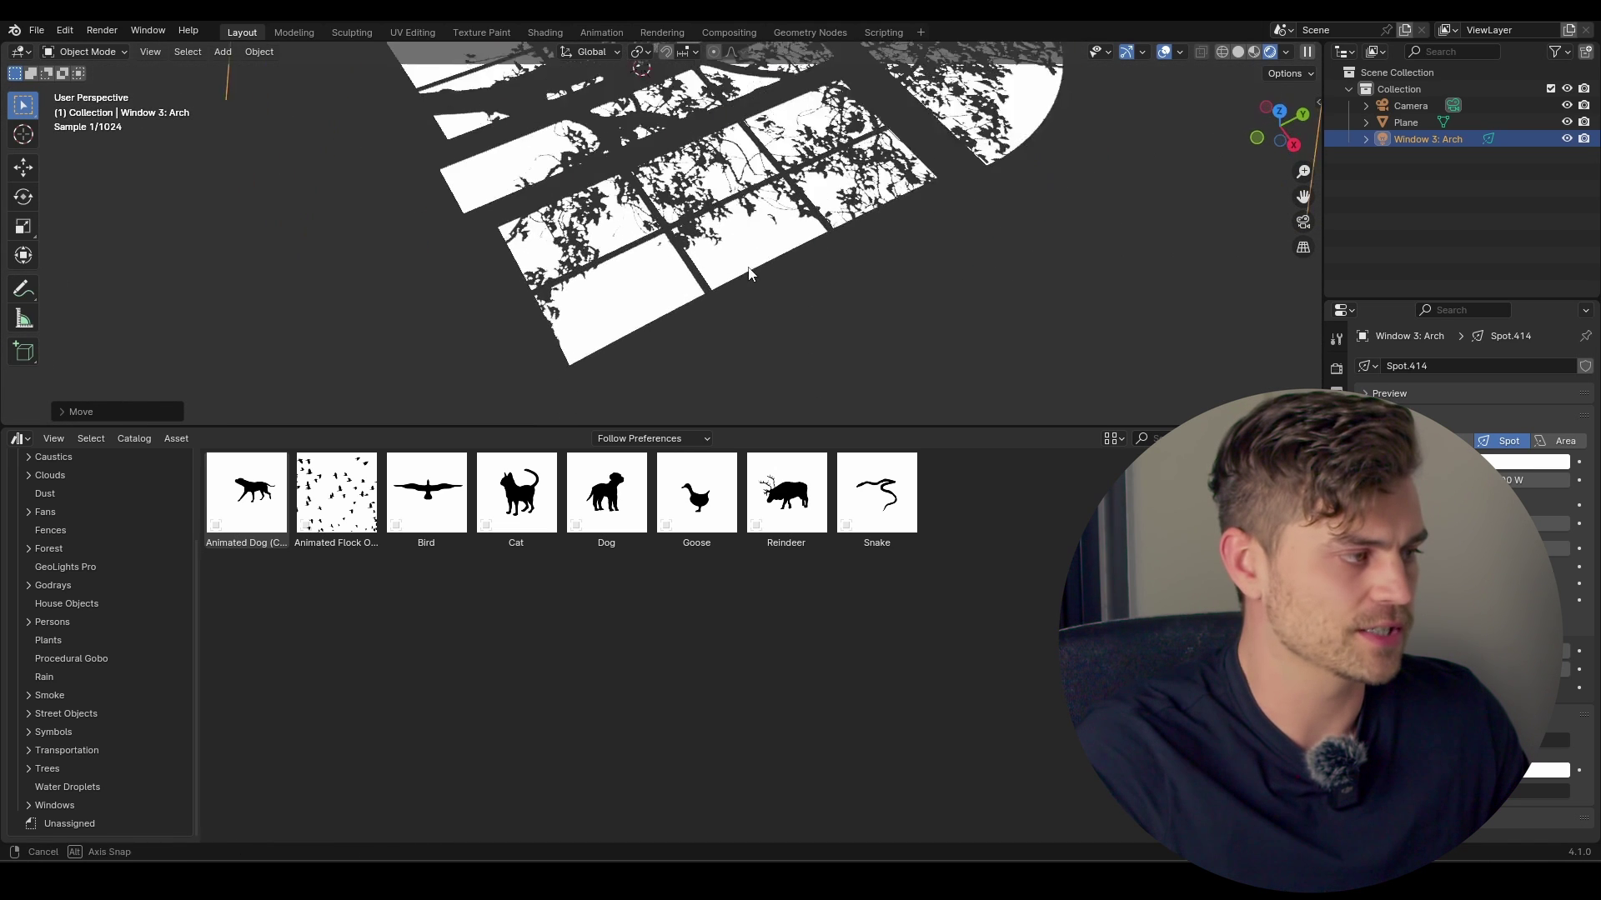
scroll(696, 218, "down", 5)
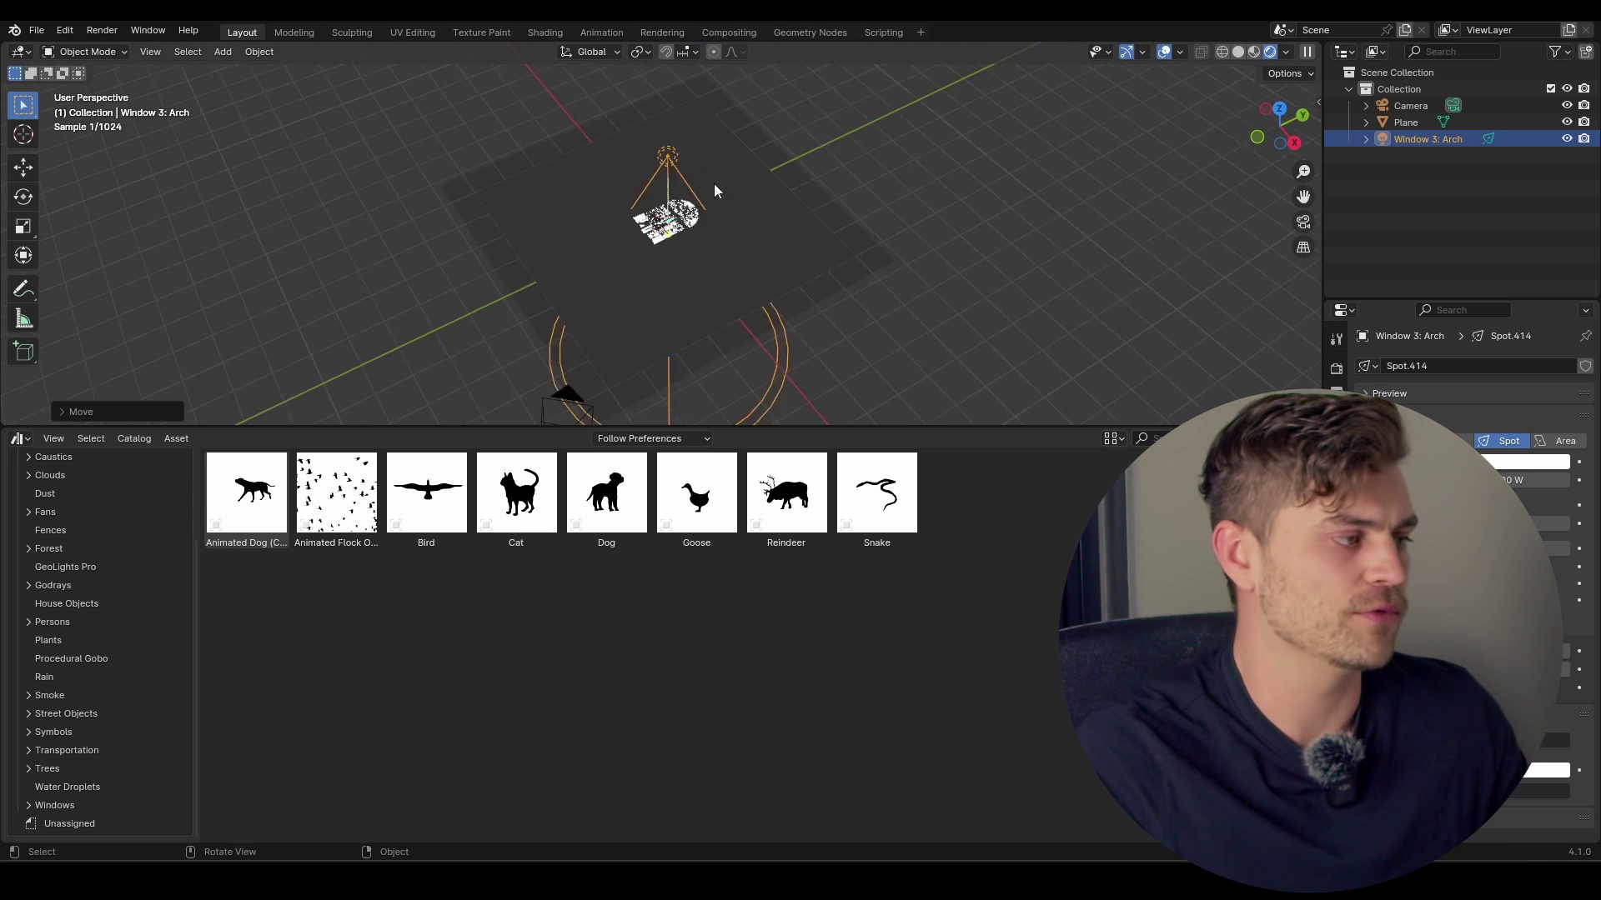
- Raise the light about 22 m along global Z and bring it back down close to the plane
key("g")
key("z")
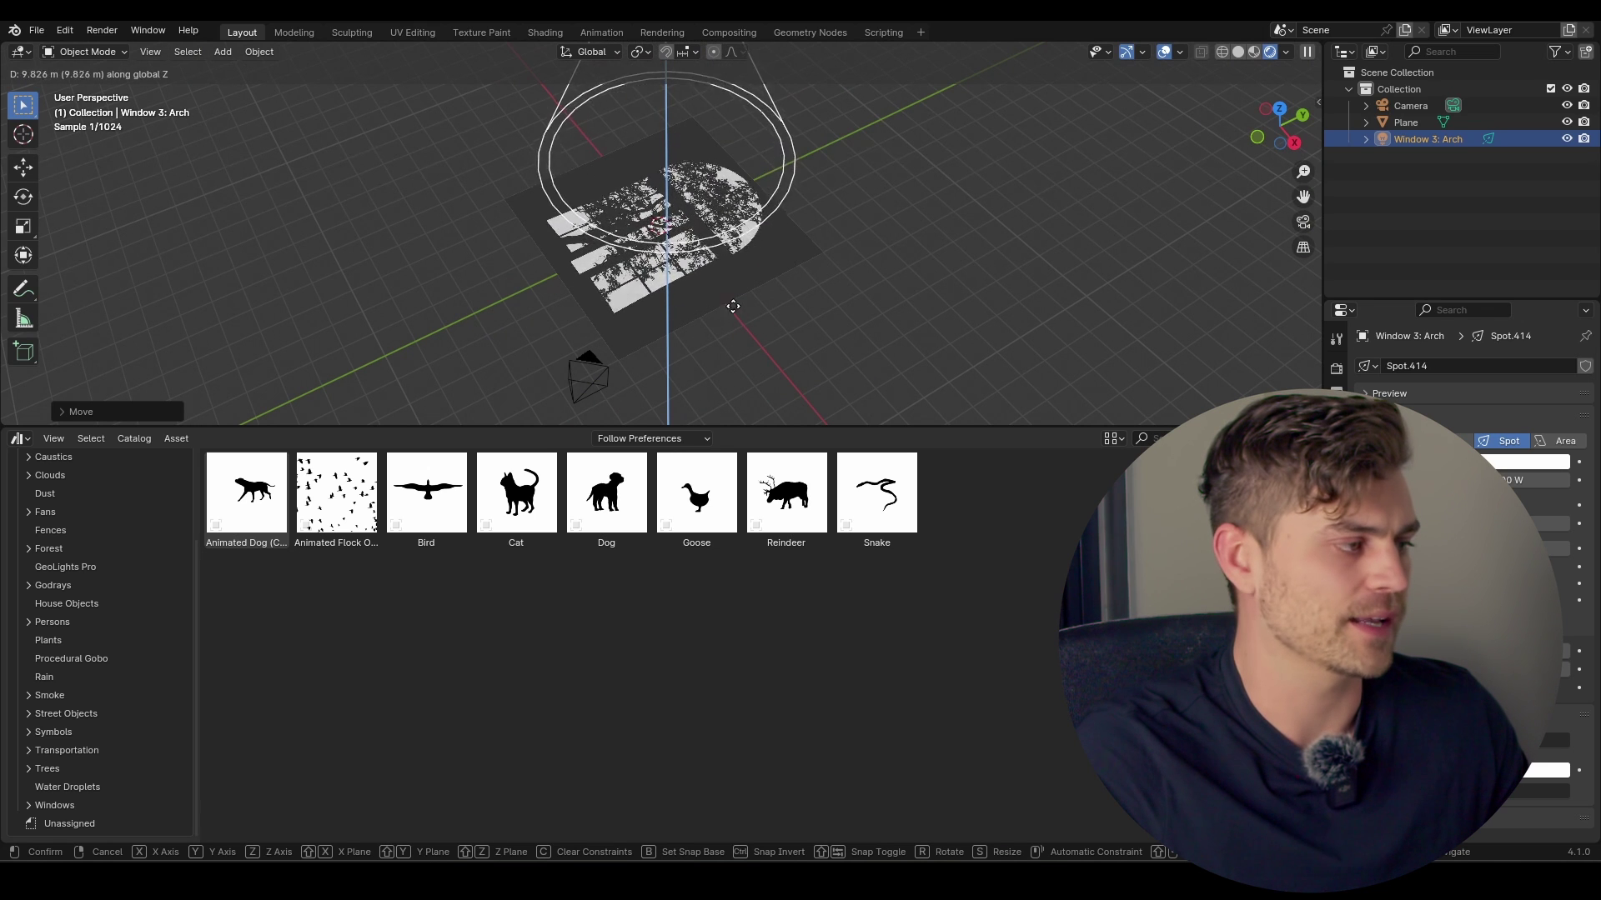
mouse_move(825, 367)
mouse_move(810, 281)
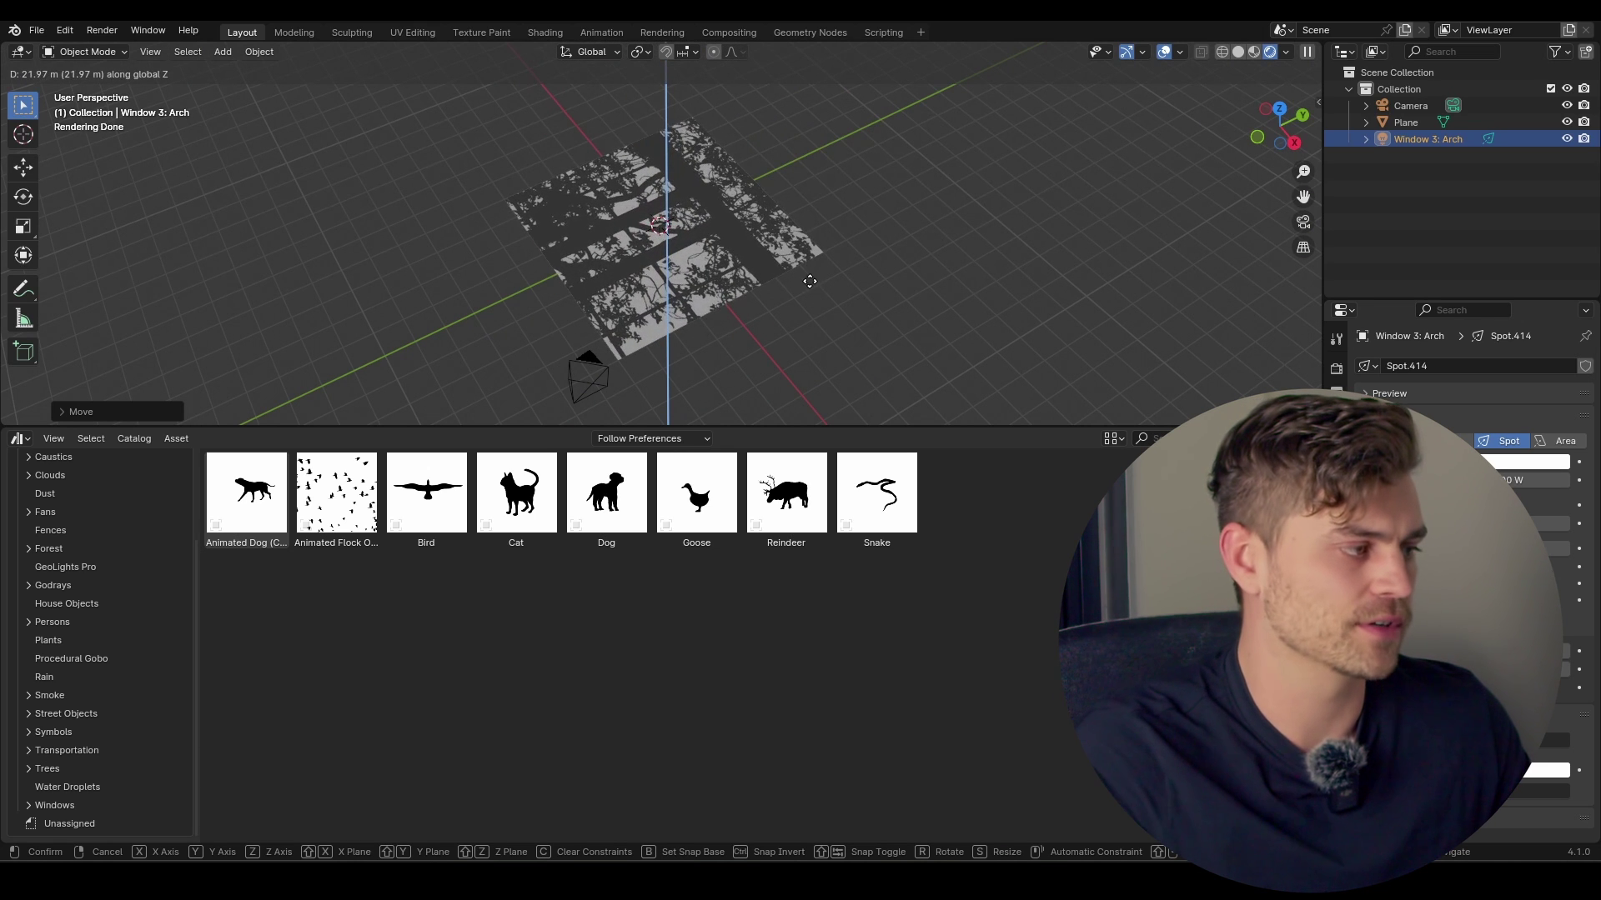
mouse_move(769, 413)
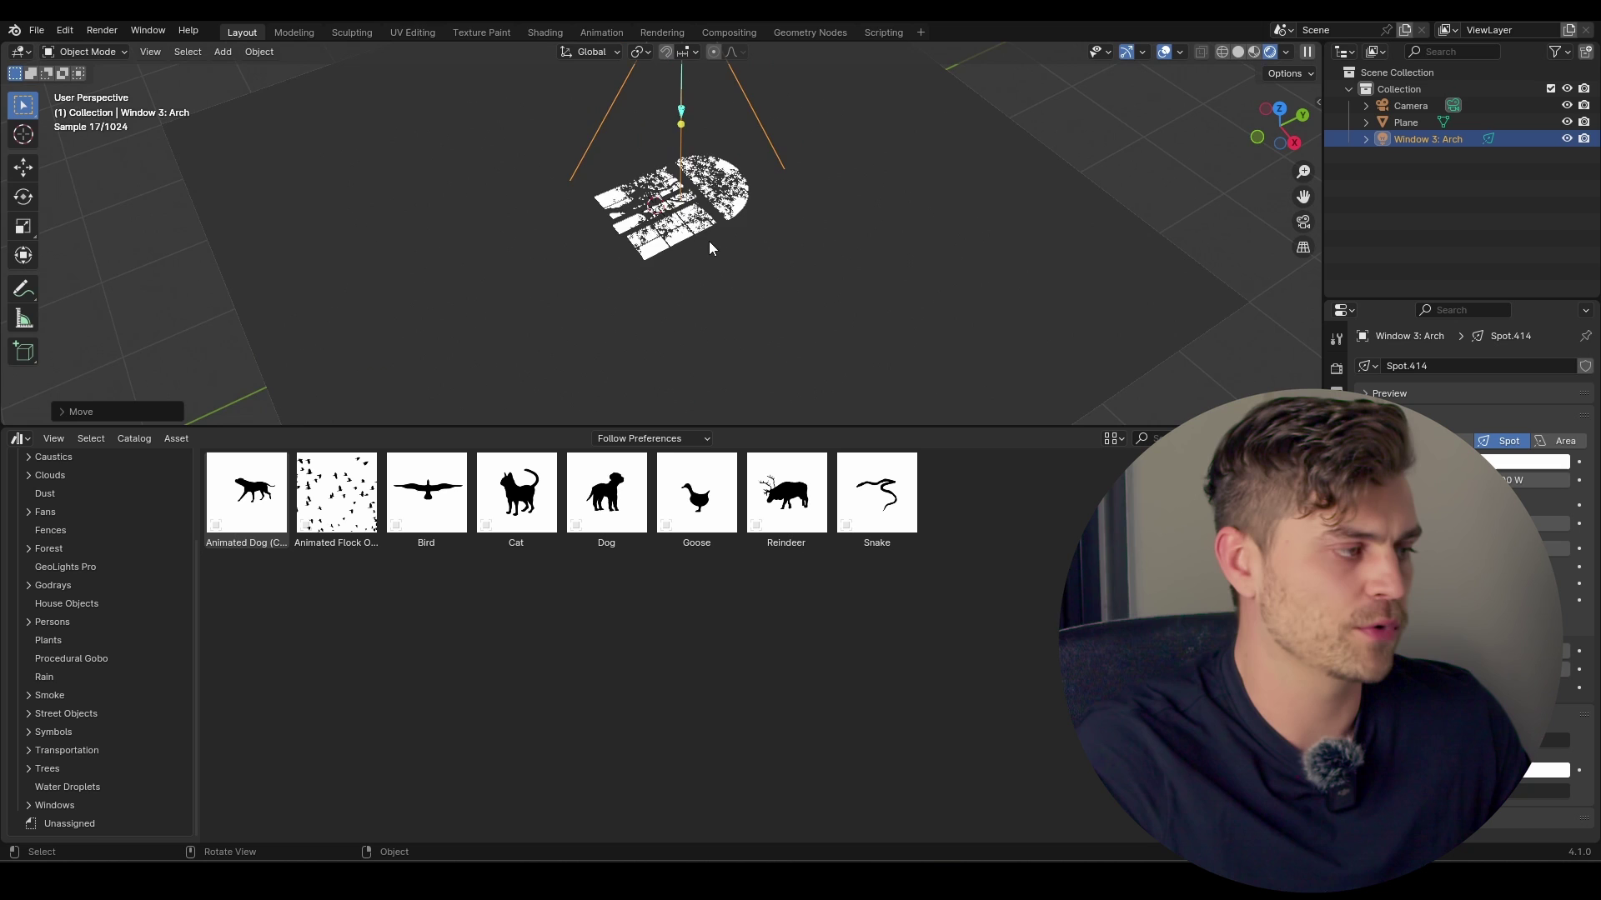
left_click(732, 236)
middle_click_drag(731, 236, 747, 302)
scroll(691, 327, "down", 2)
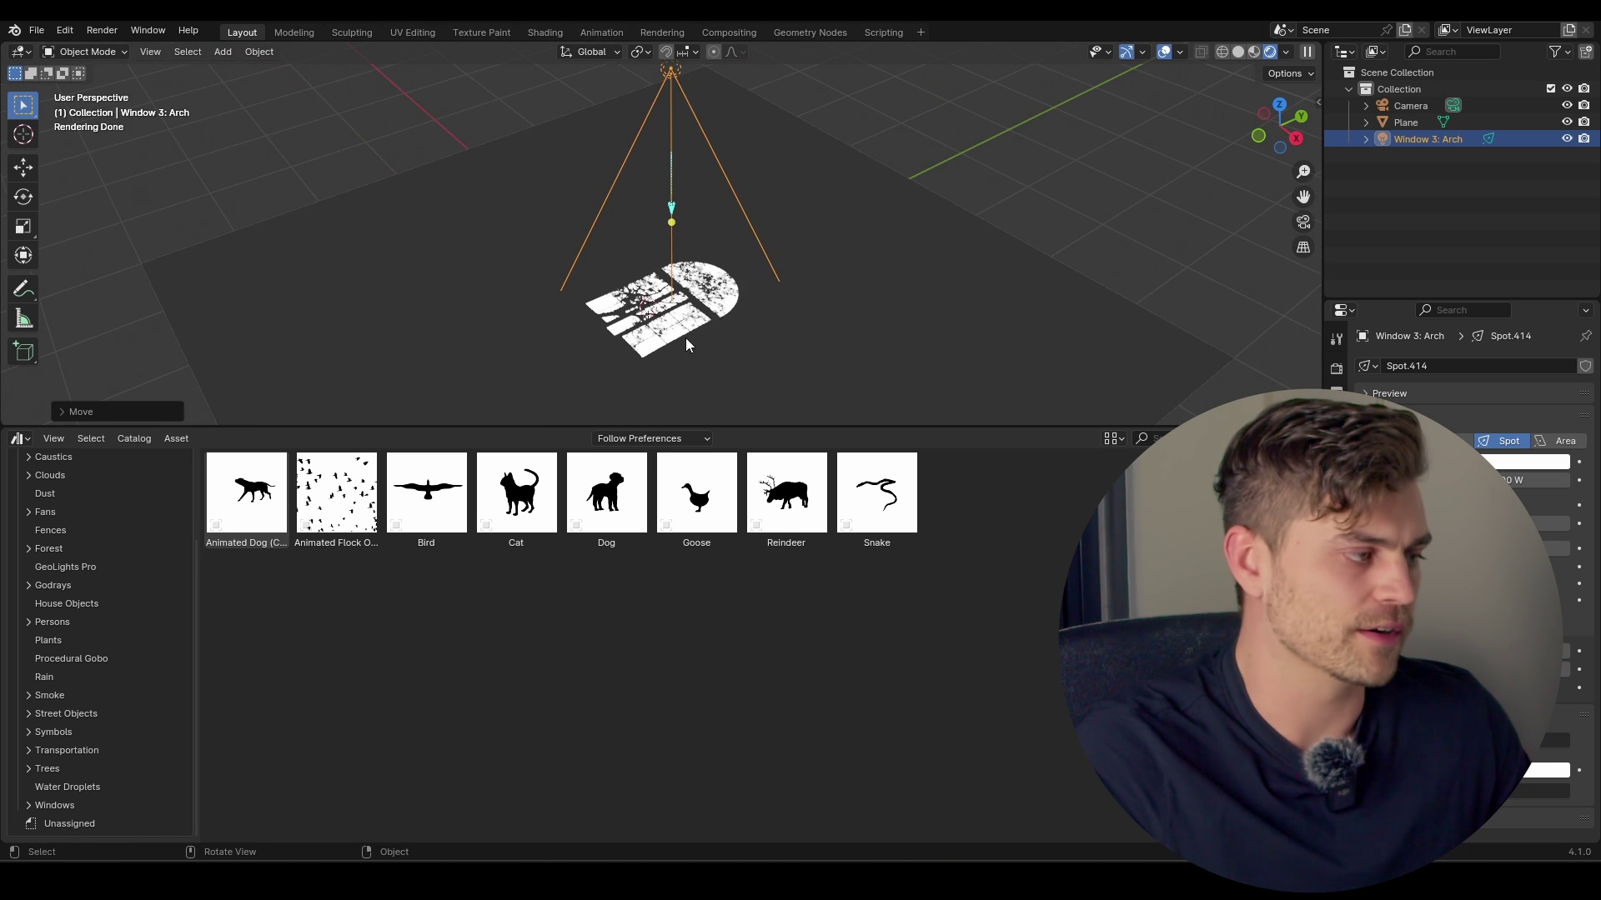
middle_click_drag(687, 344, 642, 296)
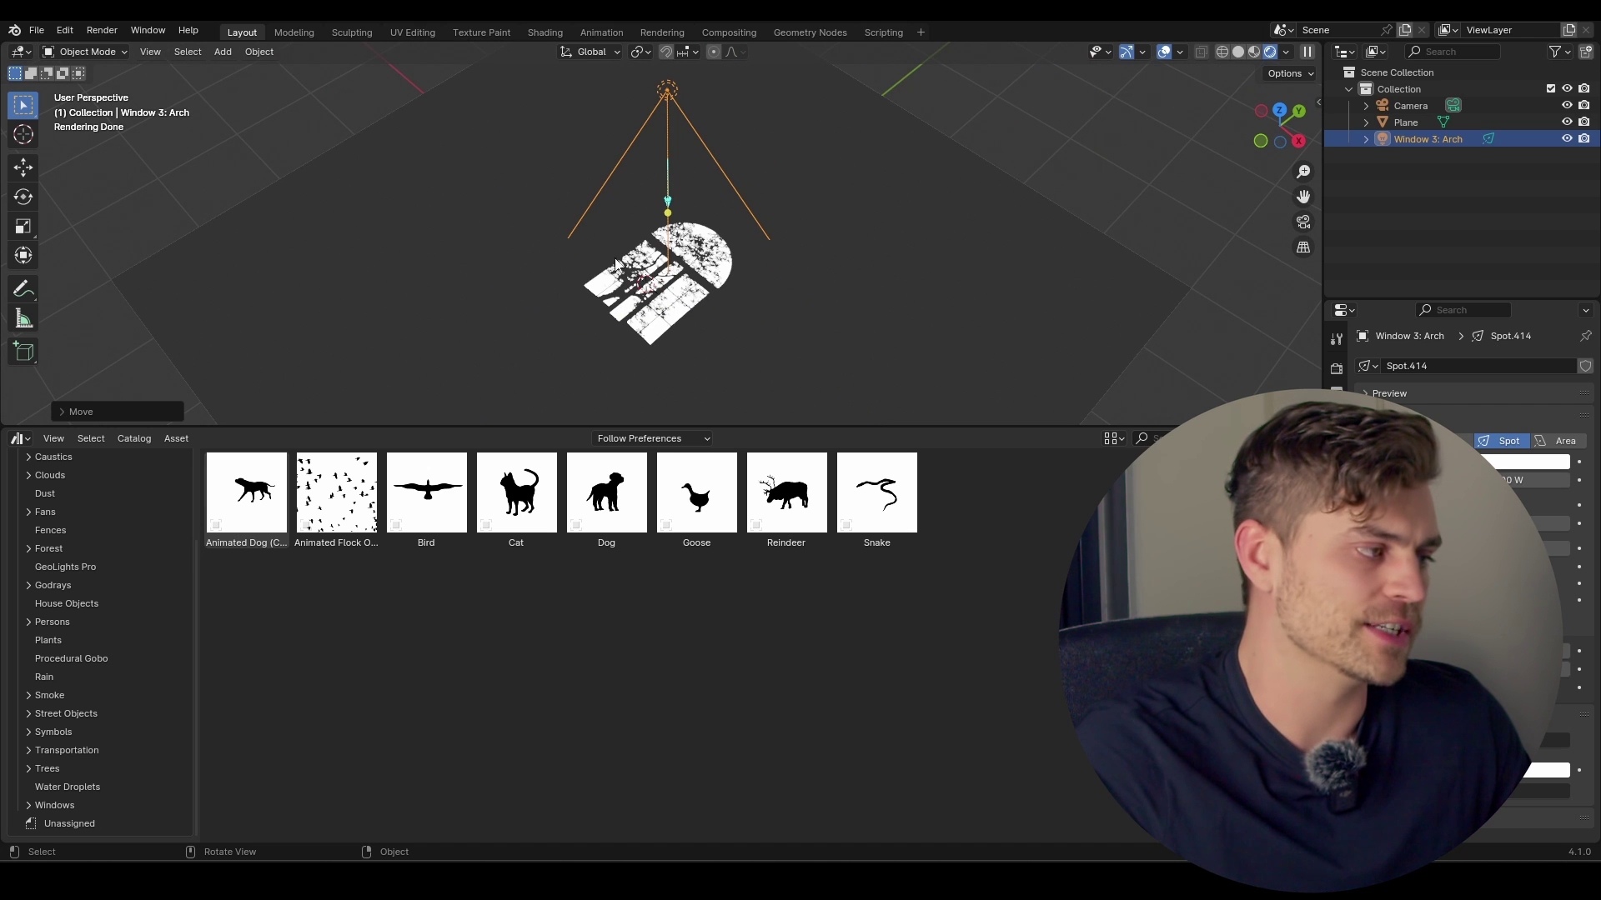
scroll(713, 294, "down", 2)
scroll(716, 282, "up", 3)
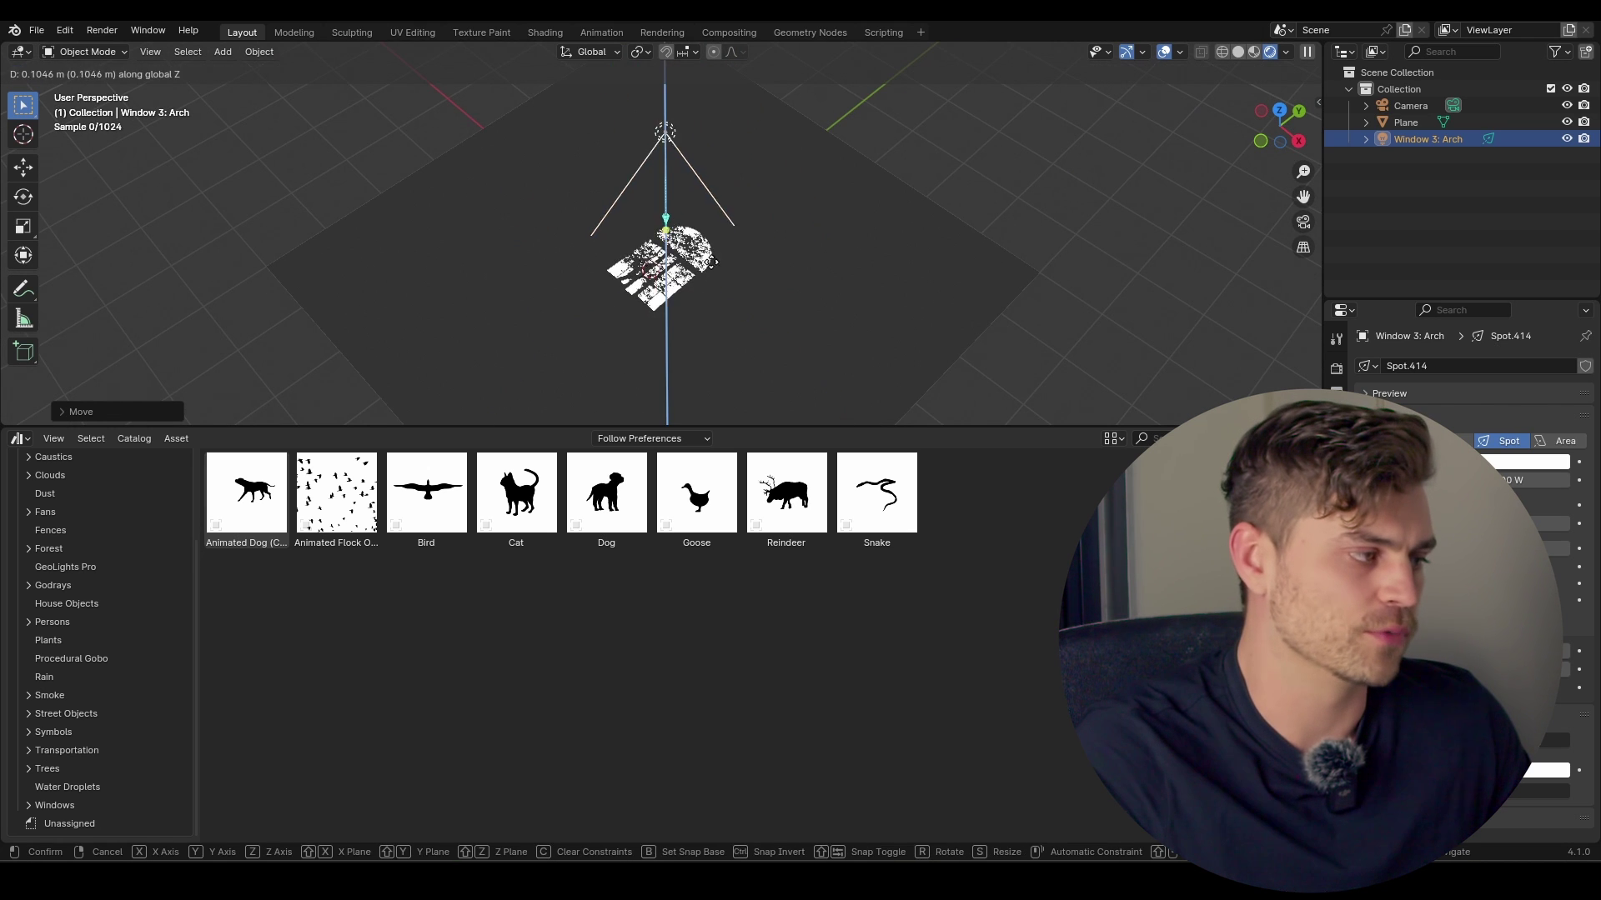
- Try a different power for the spot light and undo the last two changes
left_click_drag(1505, 480, 1542, 480)
key("ctrl+z")
key("ctrl+z")
scroll(791, 280, "up", 4)
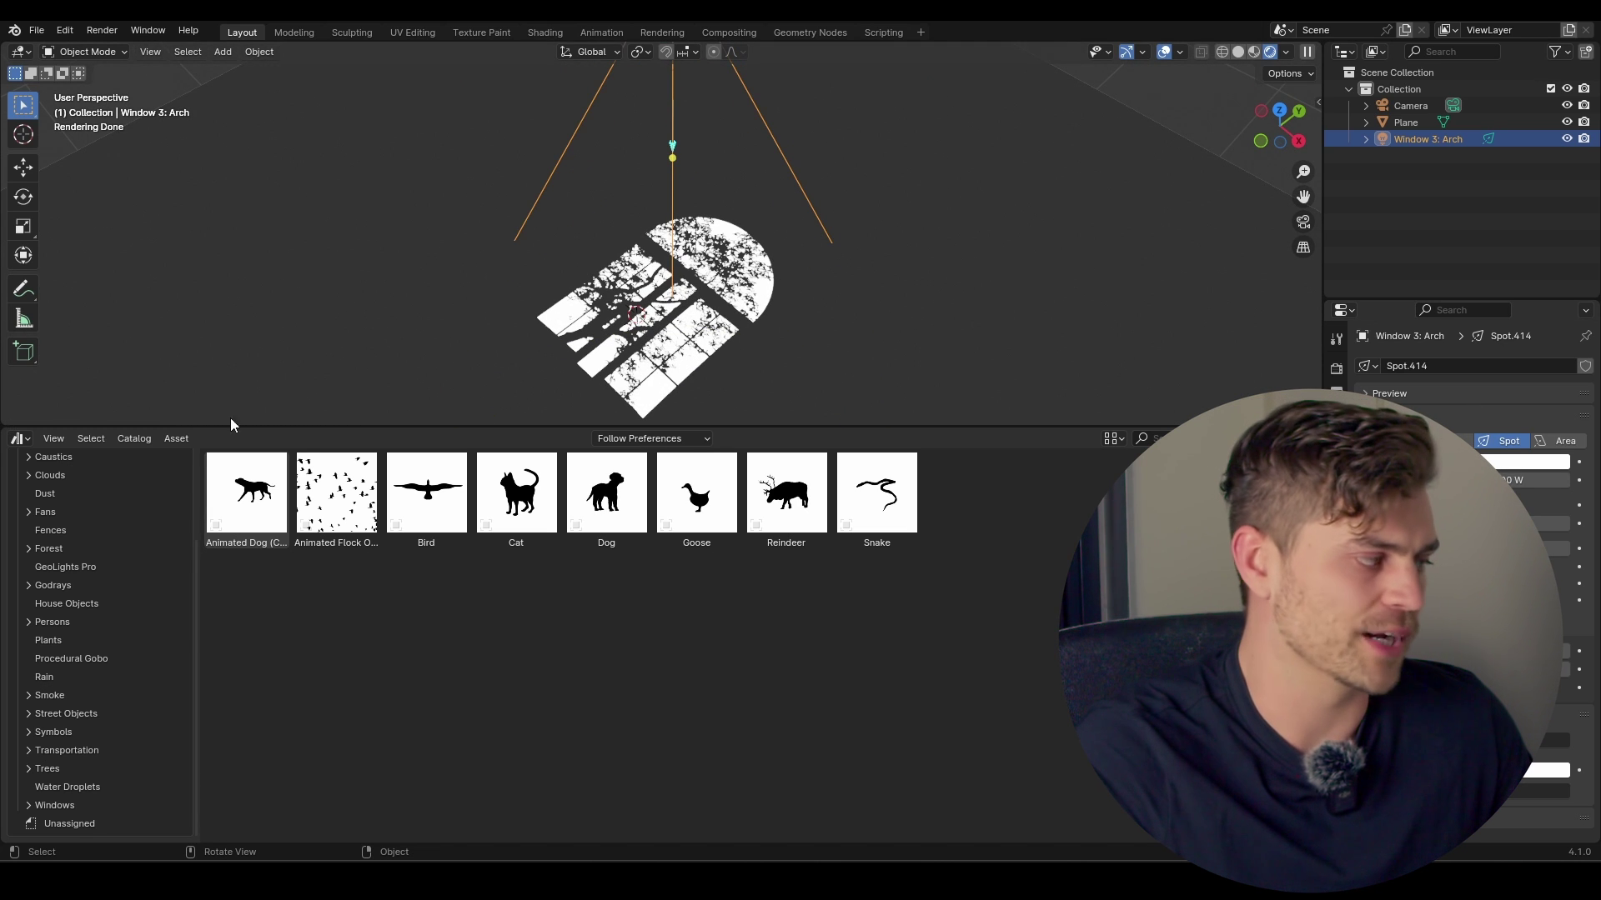
- Switch the Asset Browser area to the Shader Editor and connect the tree's Value node to the window Mapping node's Scale
left_click(19, 439)
left_click(77, 589)
scroll(354, 622, "down", 3)
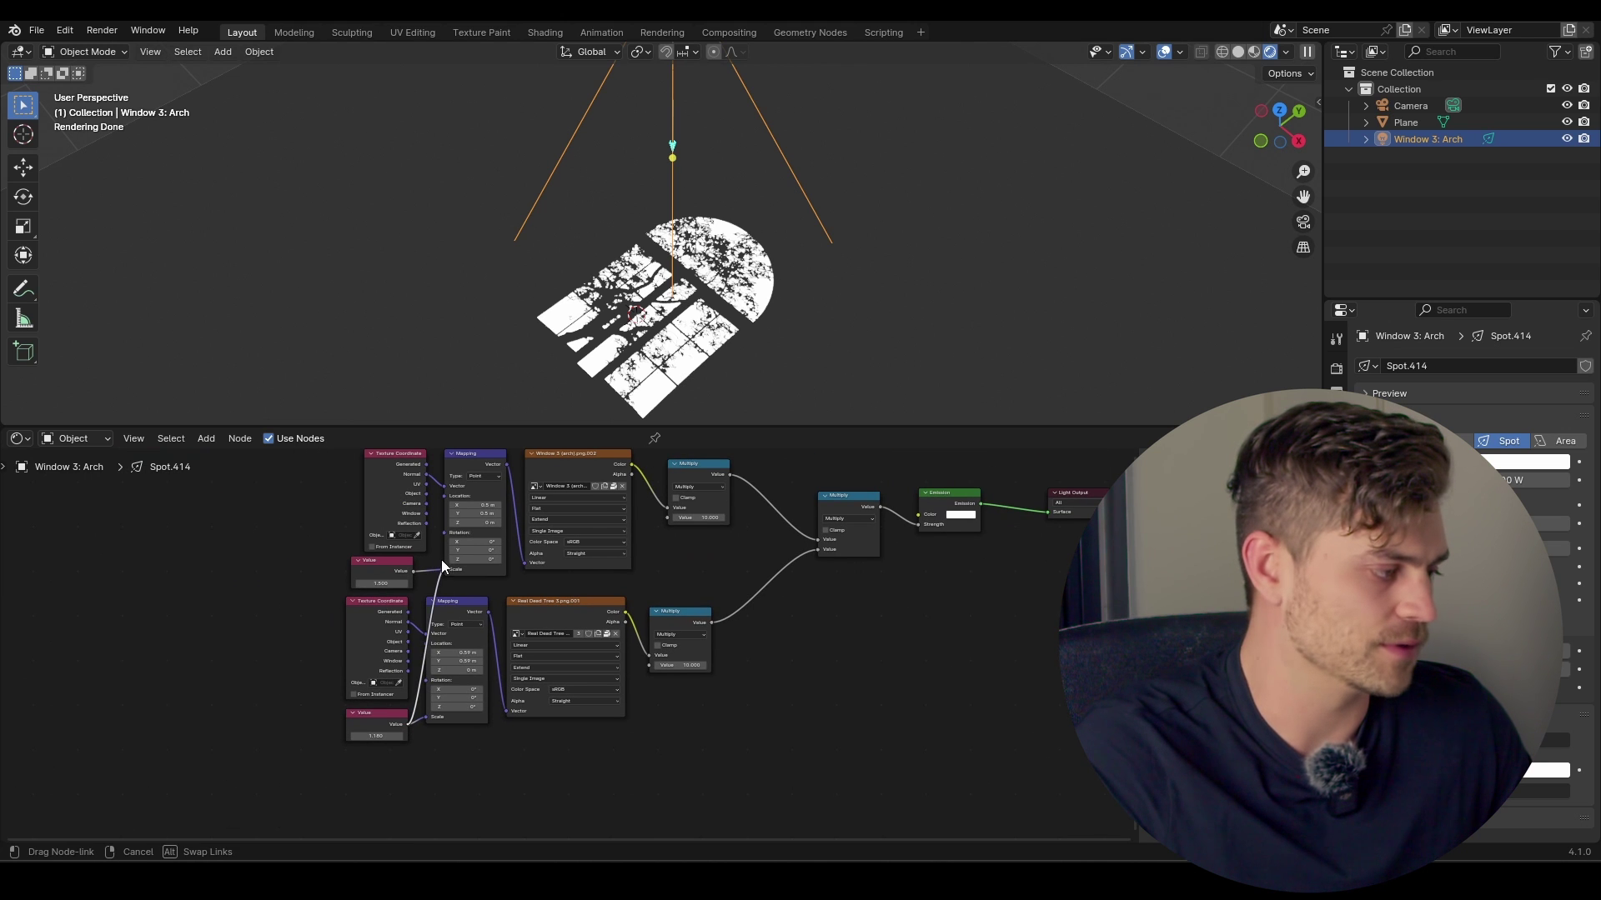
left_click_drag(442, 559, 444, 567)
scroll(475, 587, "up", 2)
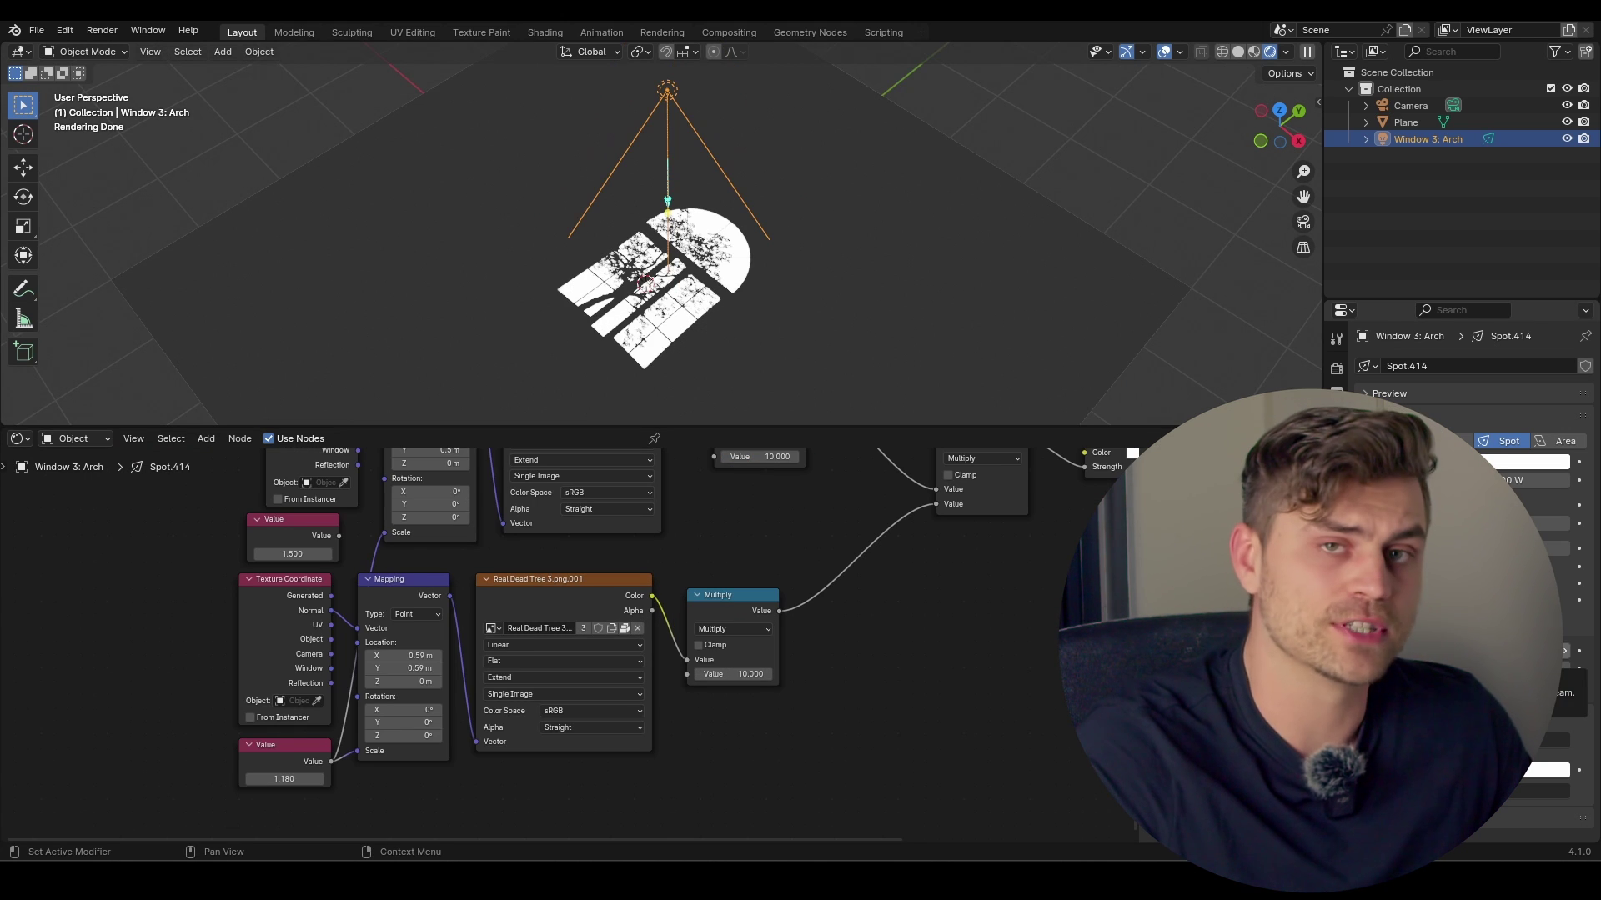
- Widen the light's spot size and set the shared scale value to 0.530
left_click_drag(1513, 651, 1542, 651)
mouse_move(284, 780)
left_mouse_down()
mouse_move(302, 777)
mouse_move(280, 778)
left_mouse_up()
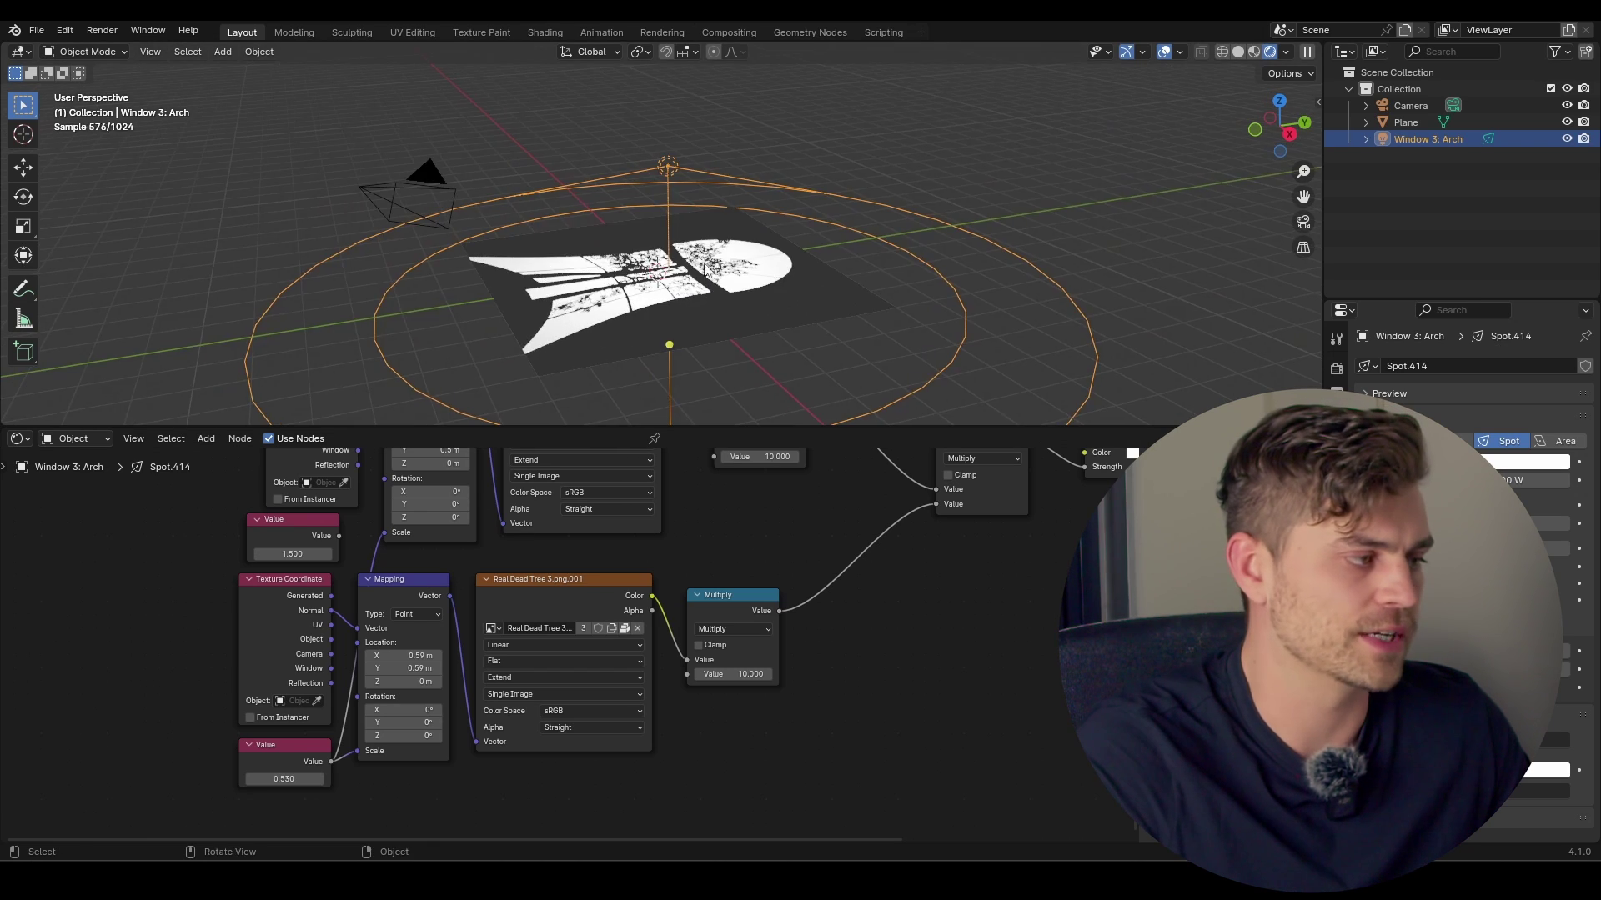
middle_click_drag(772, 275, 713, 271)
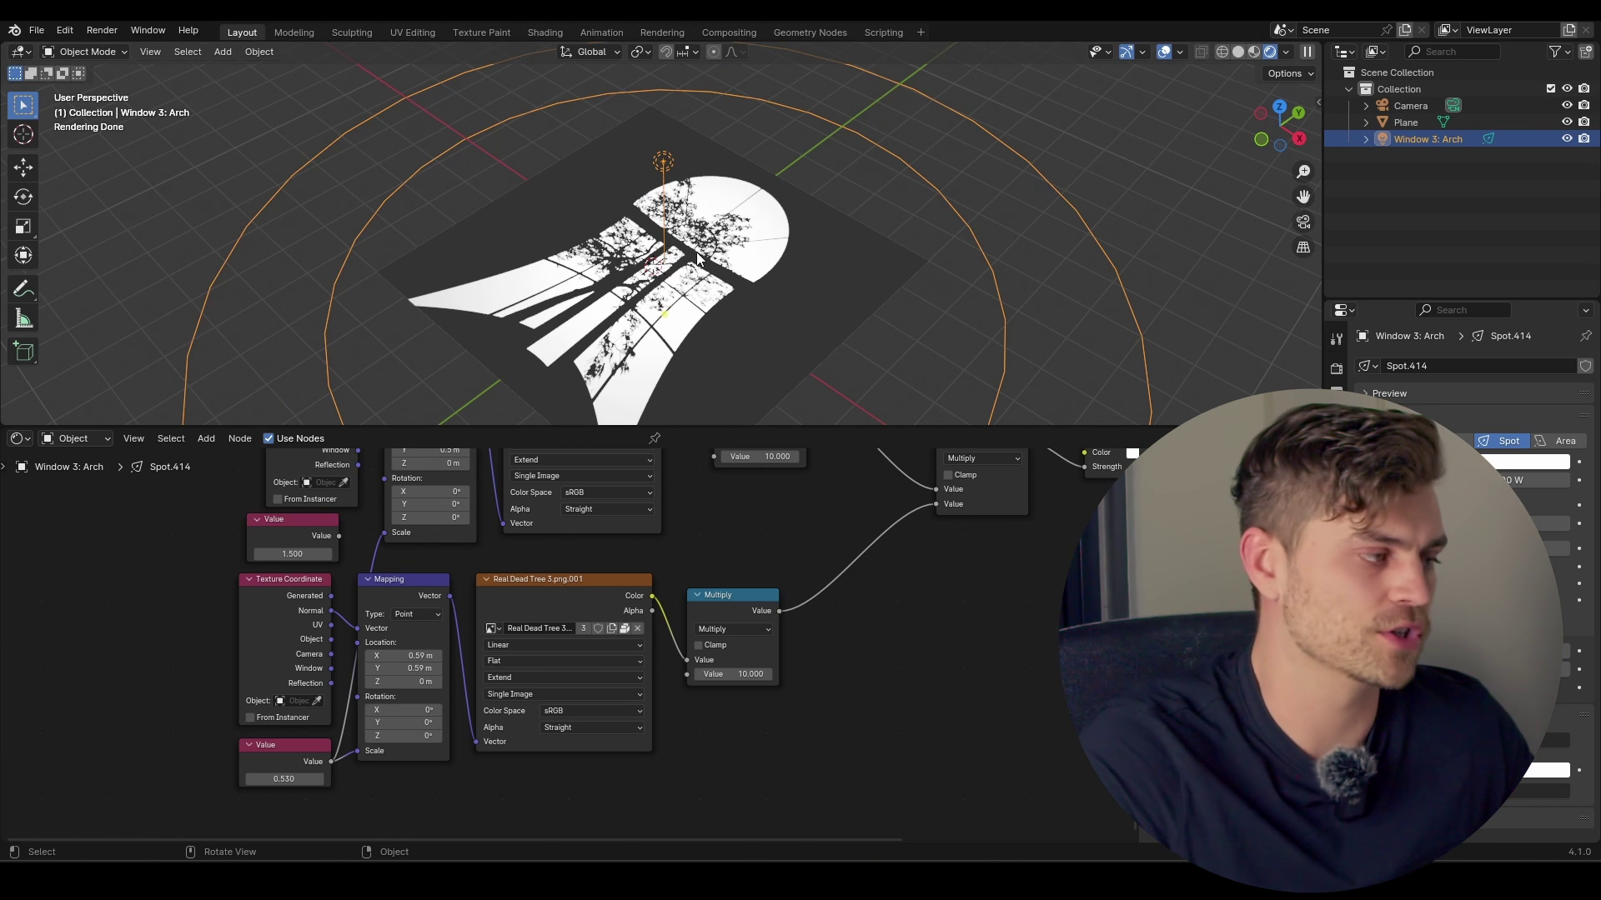
- Raise the Window 3: Arch light along global Z to enlarge its projection on the plane
key("g")
key("z")
left_click(680, 184)
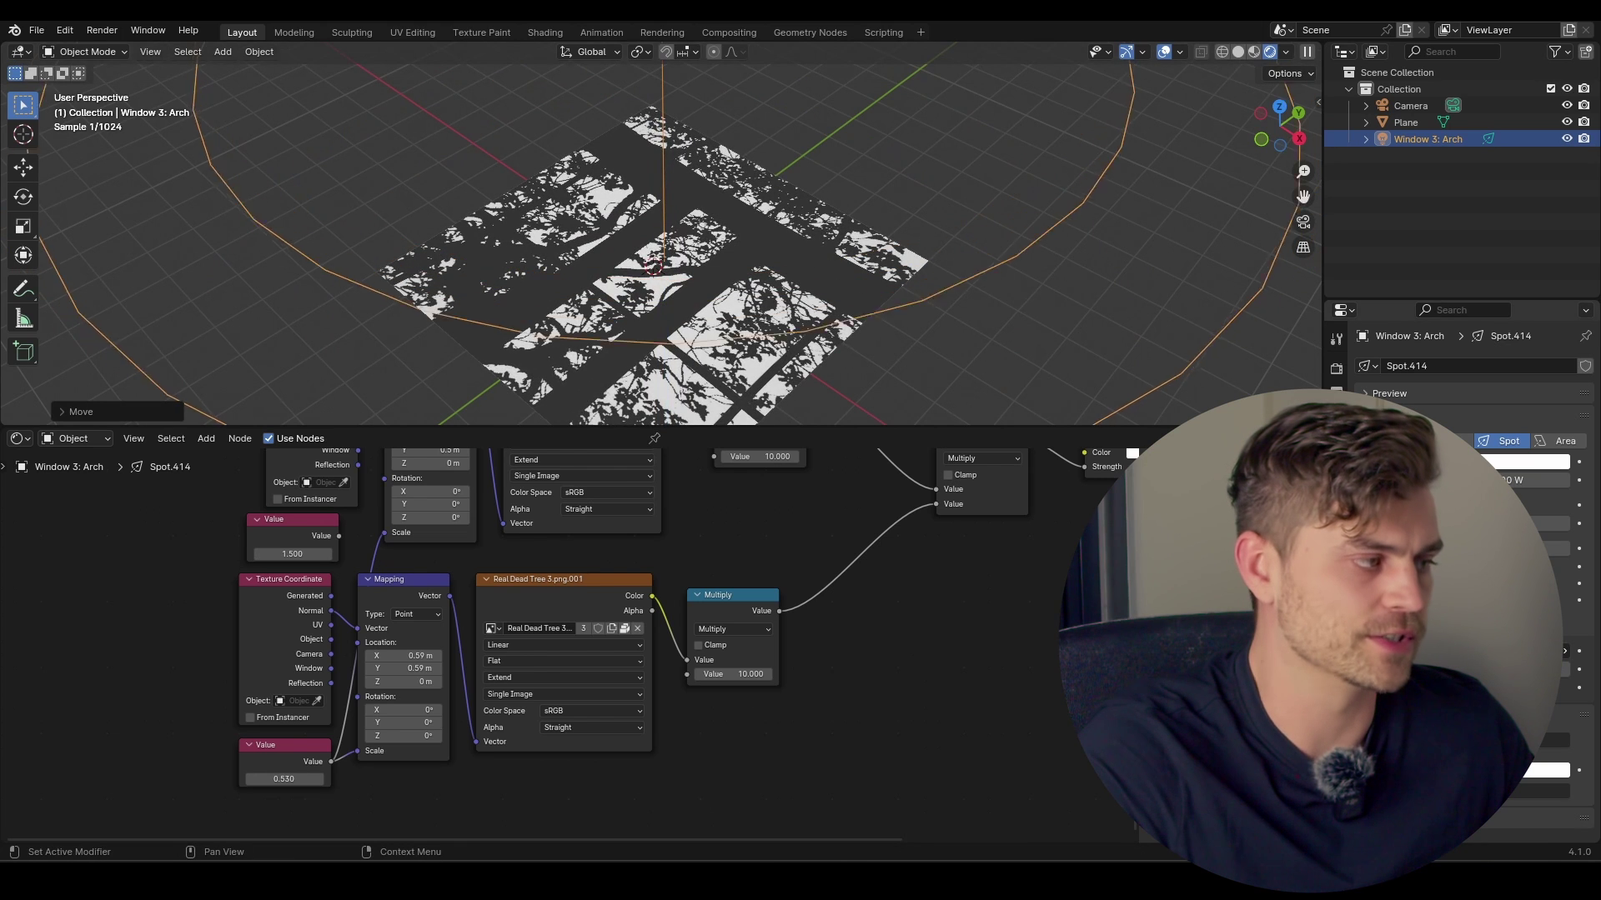
- Narrow the light's spot size and set the shared scale value to 1.400
left_click_drag(1517, 651, 1417, 651)
left_click_drag(295, 779, 369, 778)
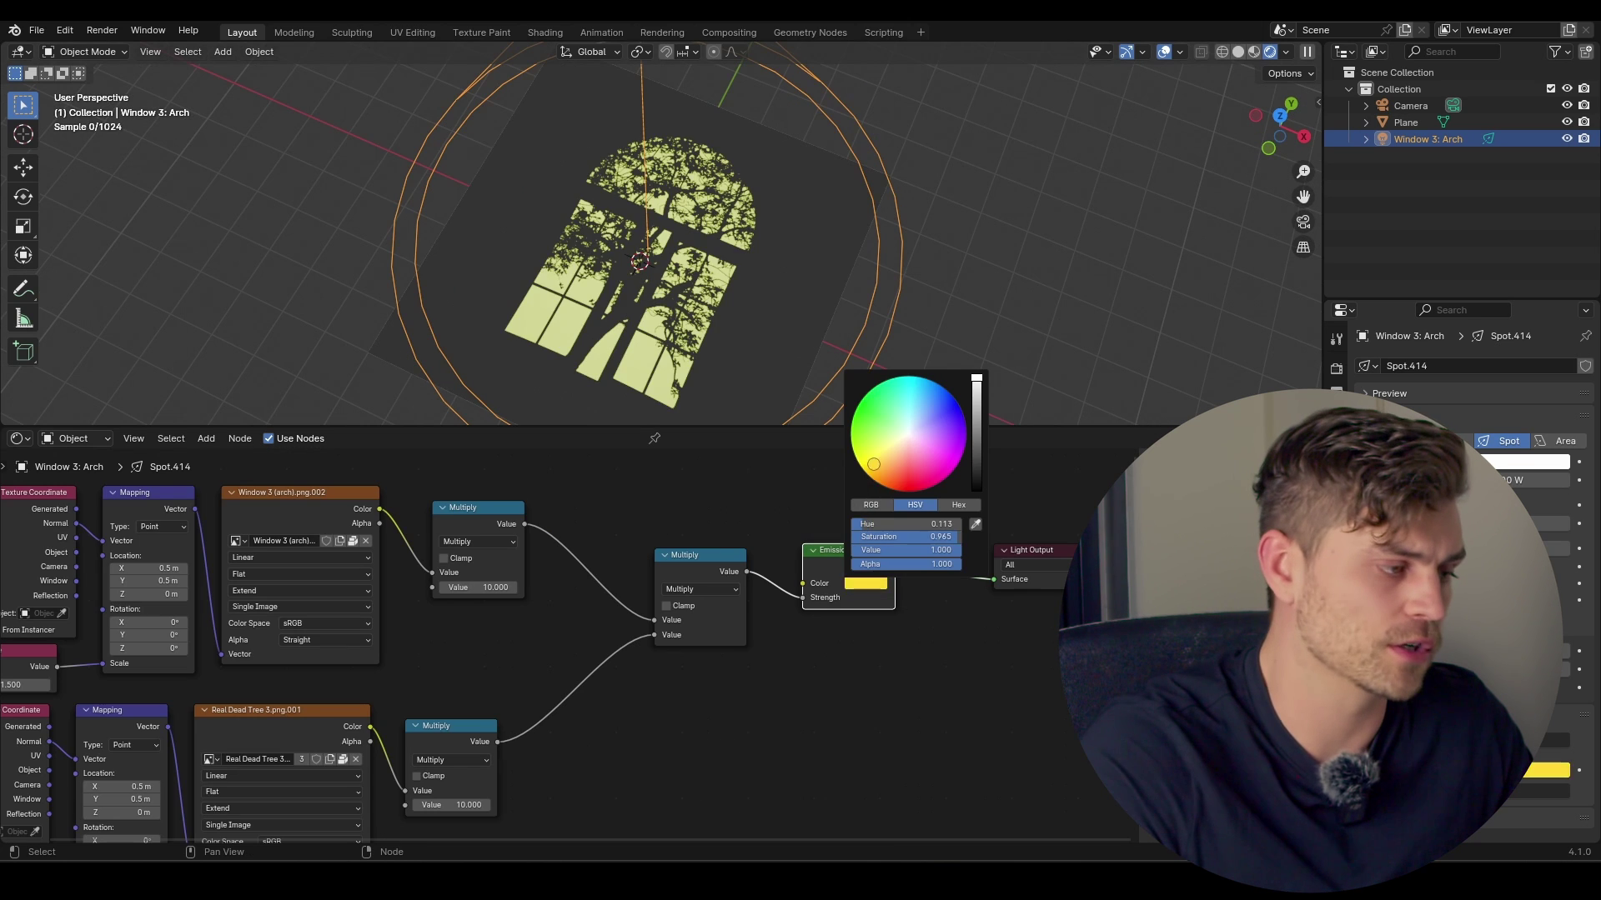
mouse_move(874, 464)
left_mouse_down()
mouse_move(891, 488)
mouse_move(938, 481)
mouse_move(958, 405)
mouse_move(918, 377)
left_mouse_up()
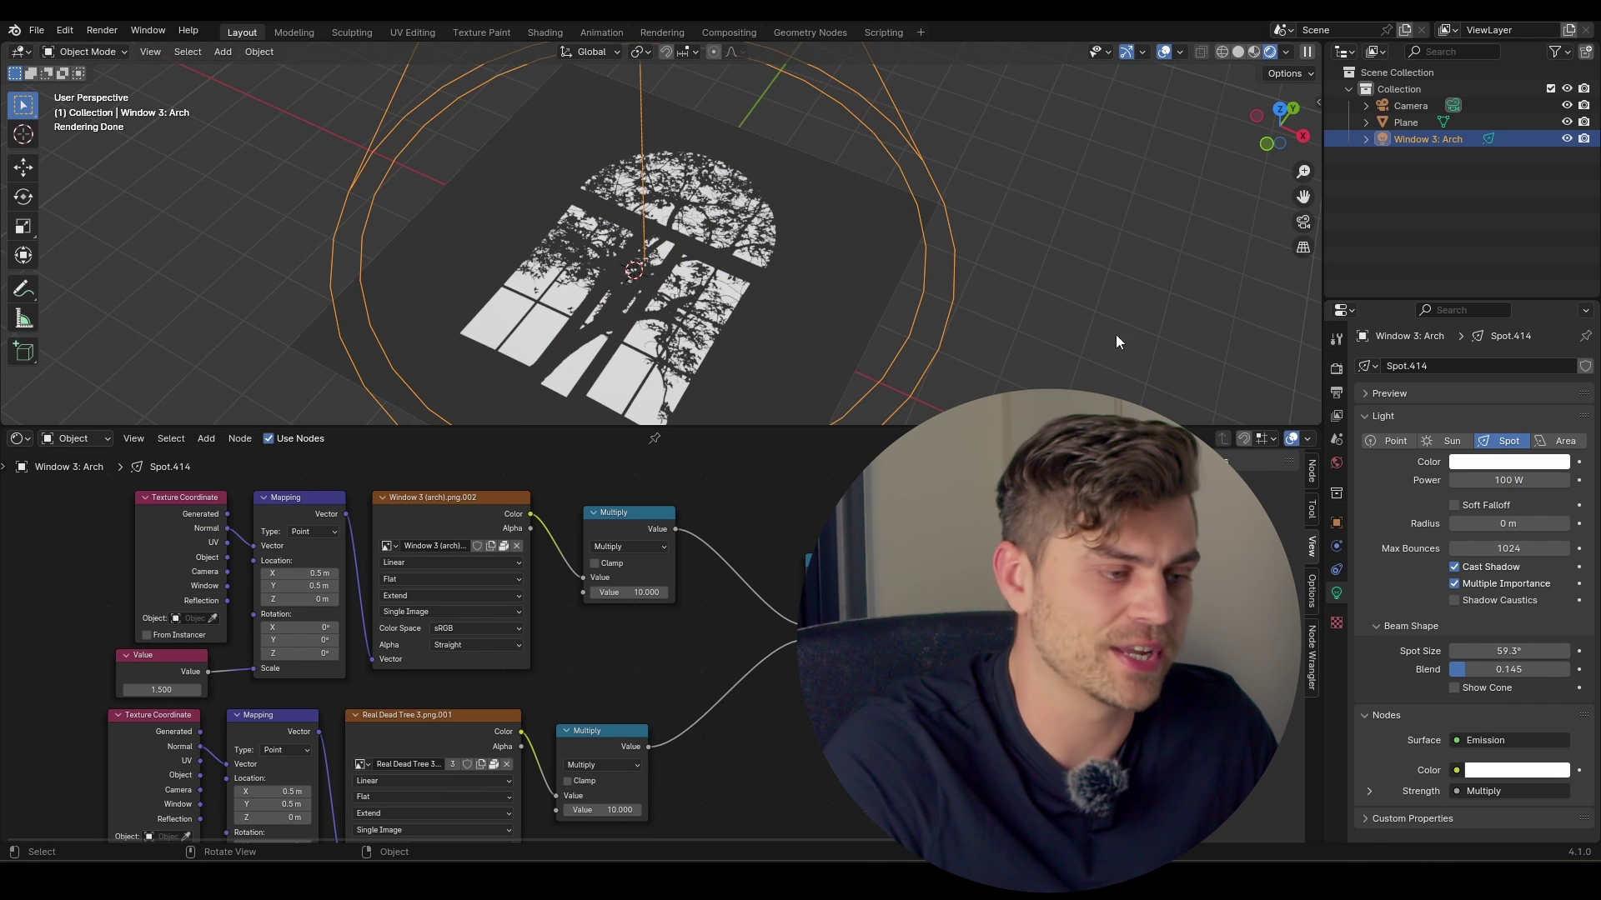
- Set the Window 3: Arch light's radius to 0.038 m and turn on Soft Falloff
left_click_drag(1497, 525, 1495, 524)
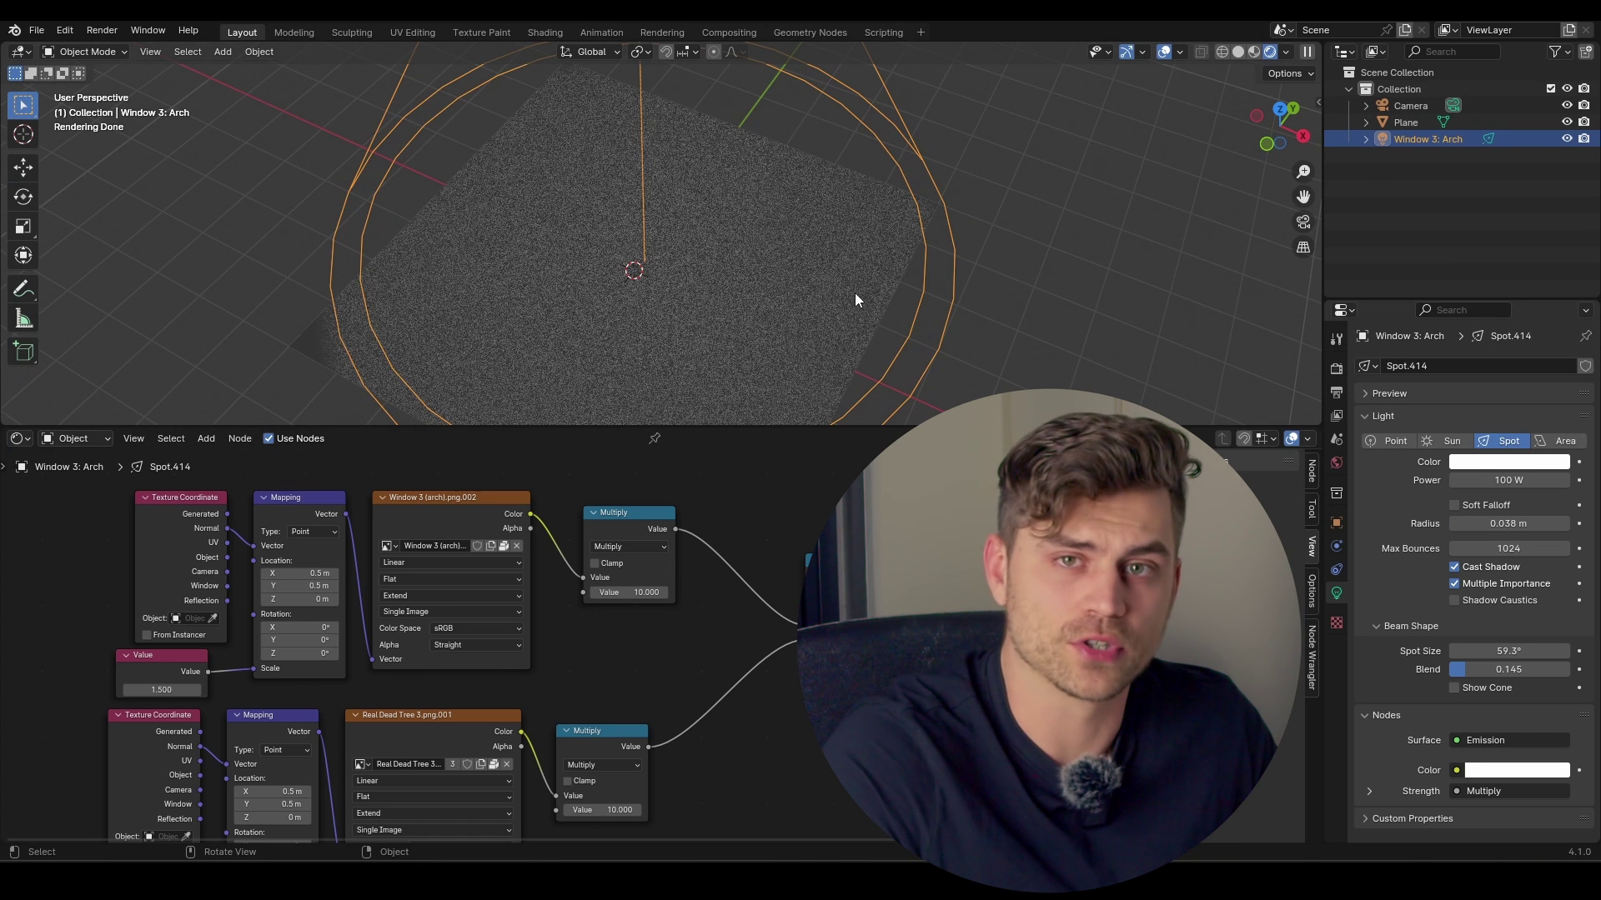
left_click(1454, 504)
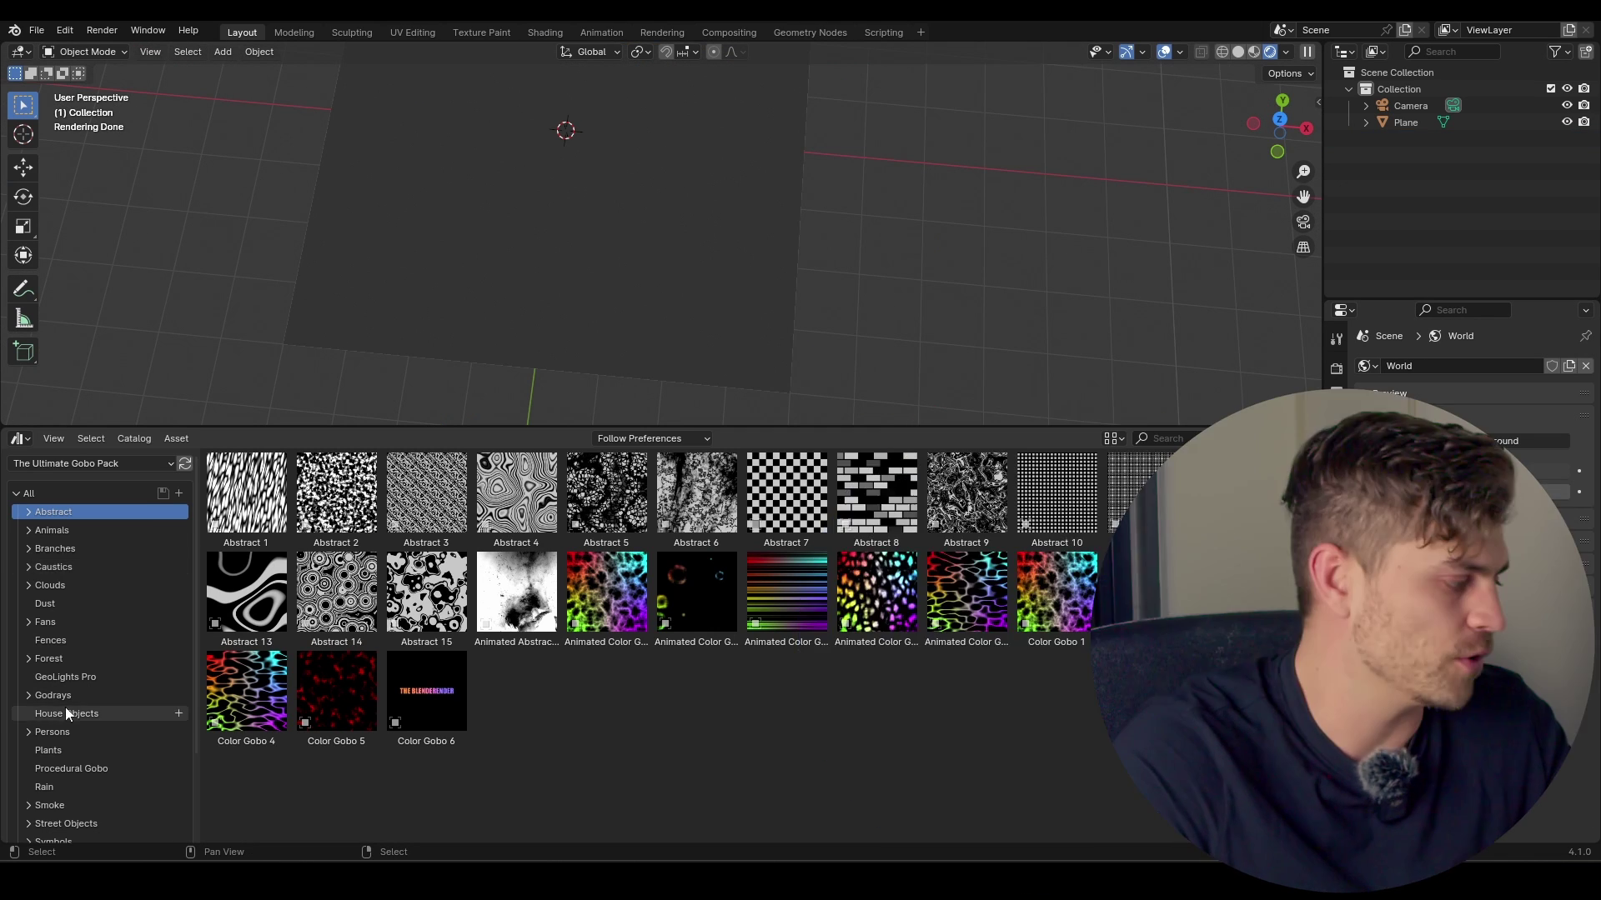
- Add the Procedural window Arealamp from the Procedural Gobo catalog and place it above the plane
left_click(77, 767)
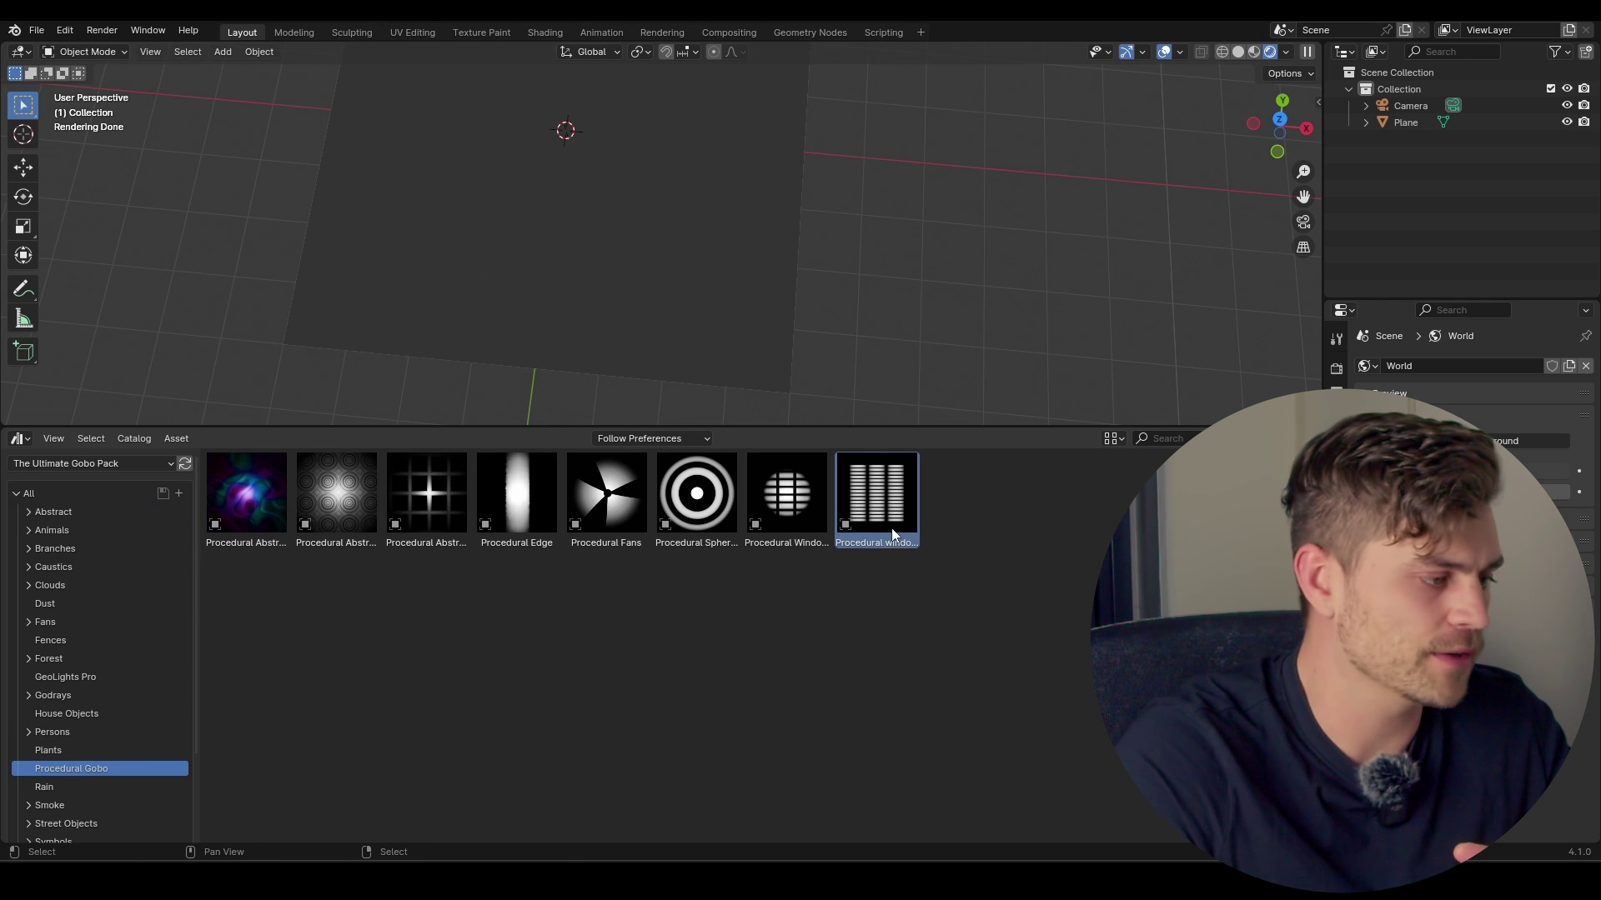
left_click_drag(892, 534, 615, 173)
key("g")
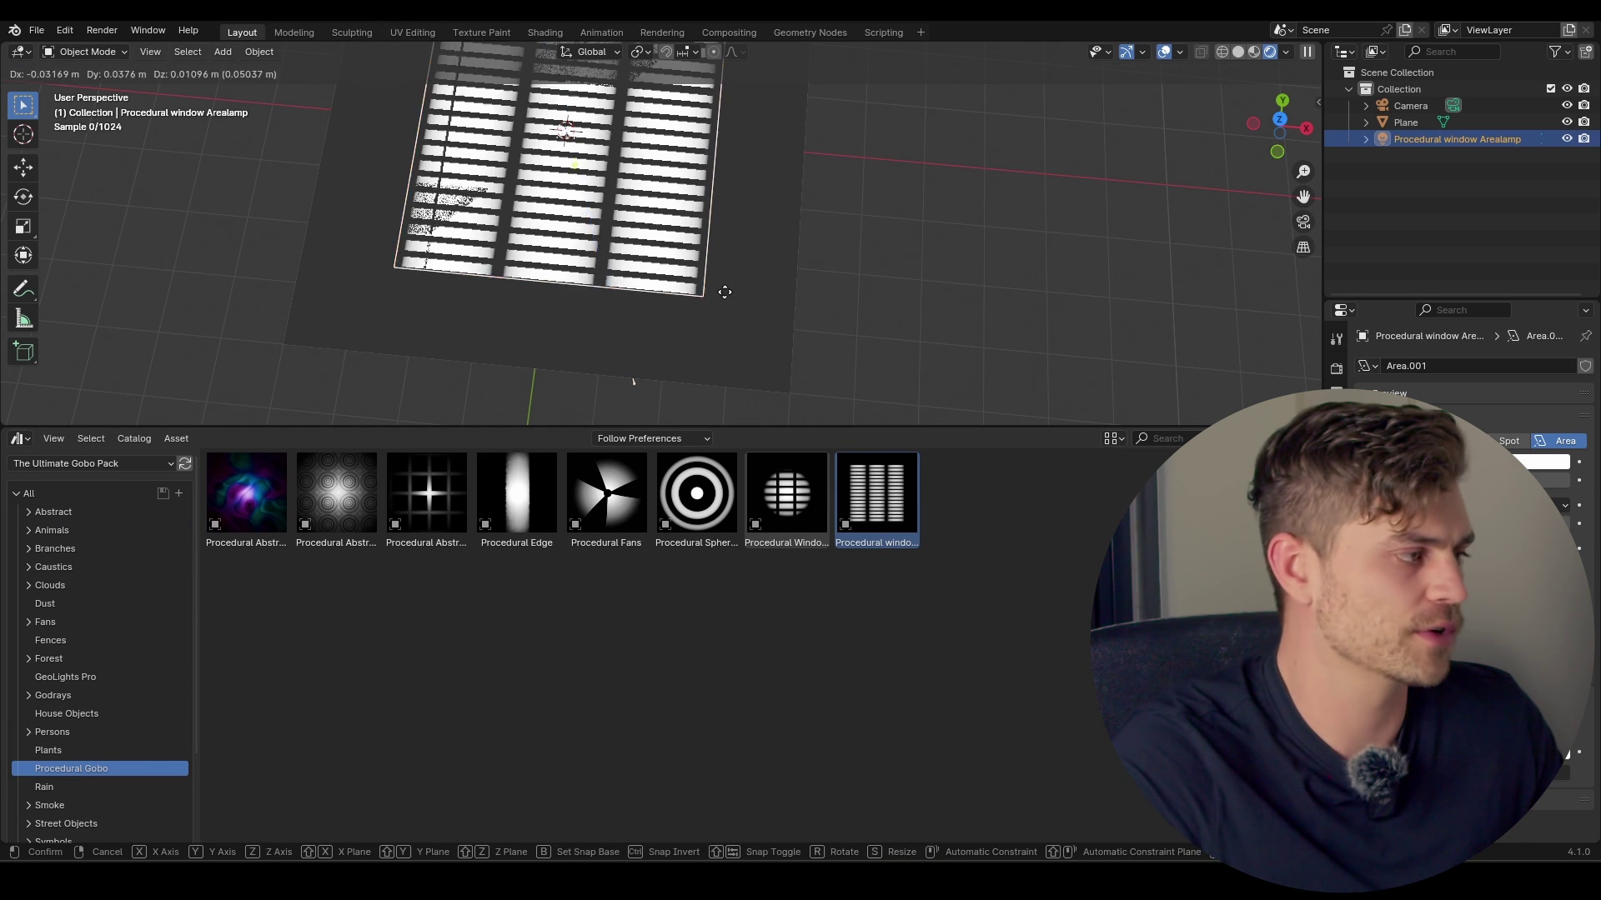
left_click(725, 292)
- Switch the Asset Browser area to the Shader Editor and bring the Window Blinds node group into close view
left_click(20, 439)
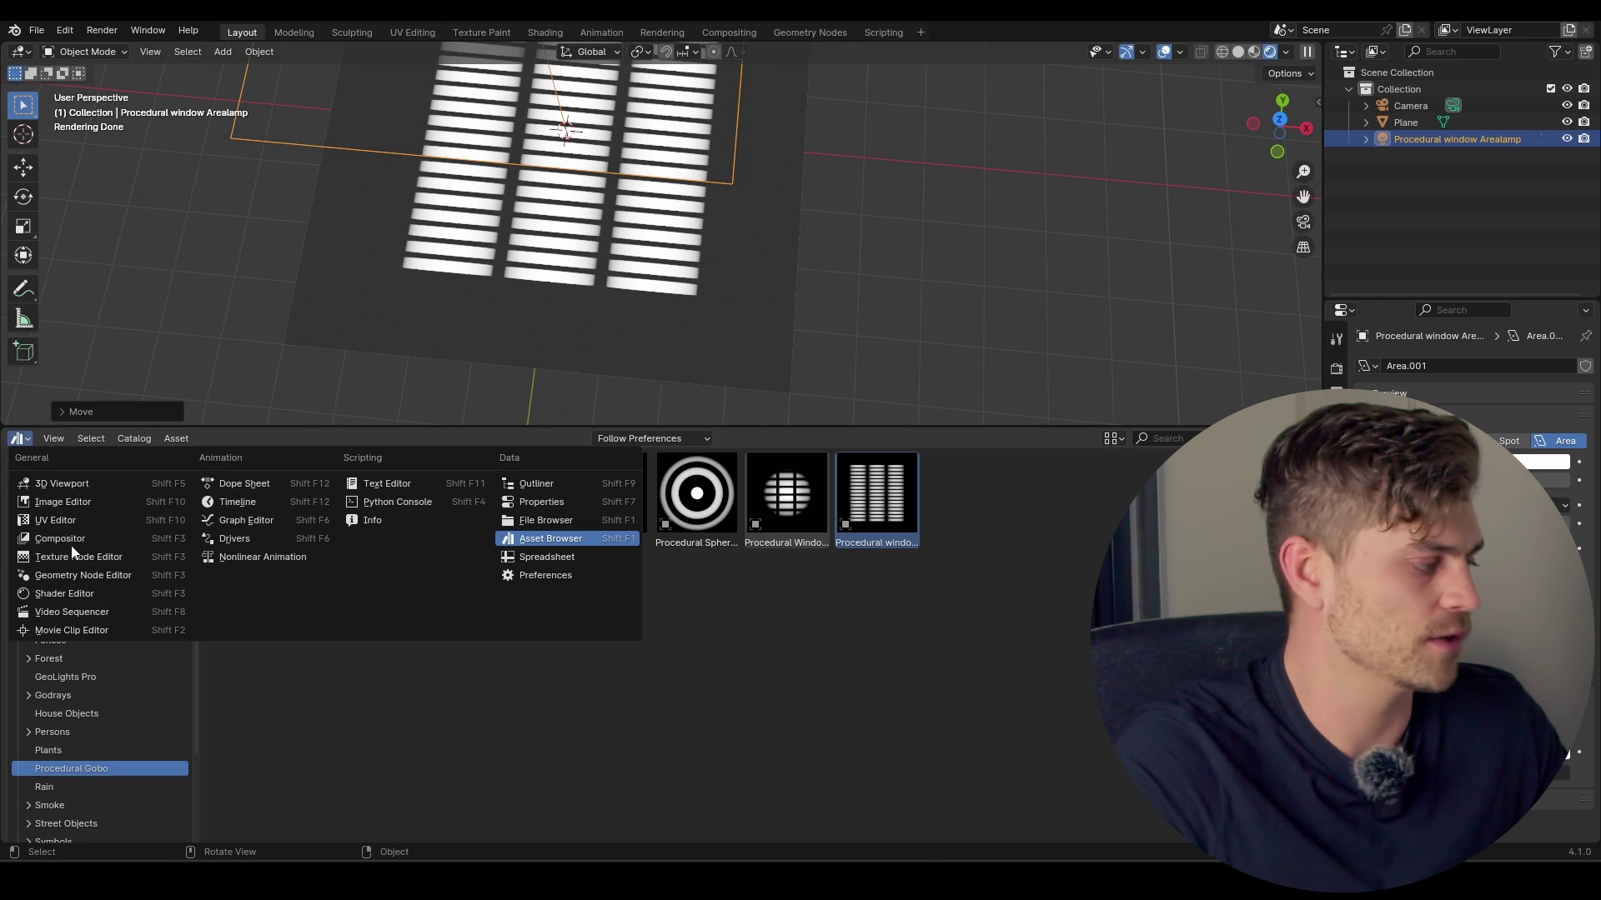
left_click(79, 593)
middle_click_drag(337, 622, 557, 751)
scroll(558, 700, "up", 8)
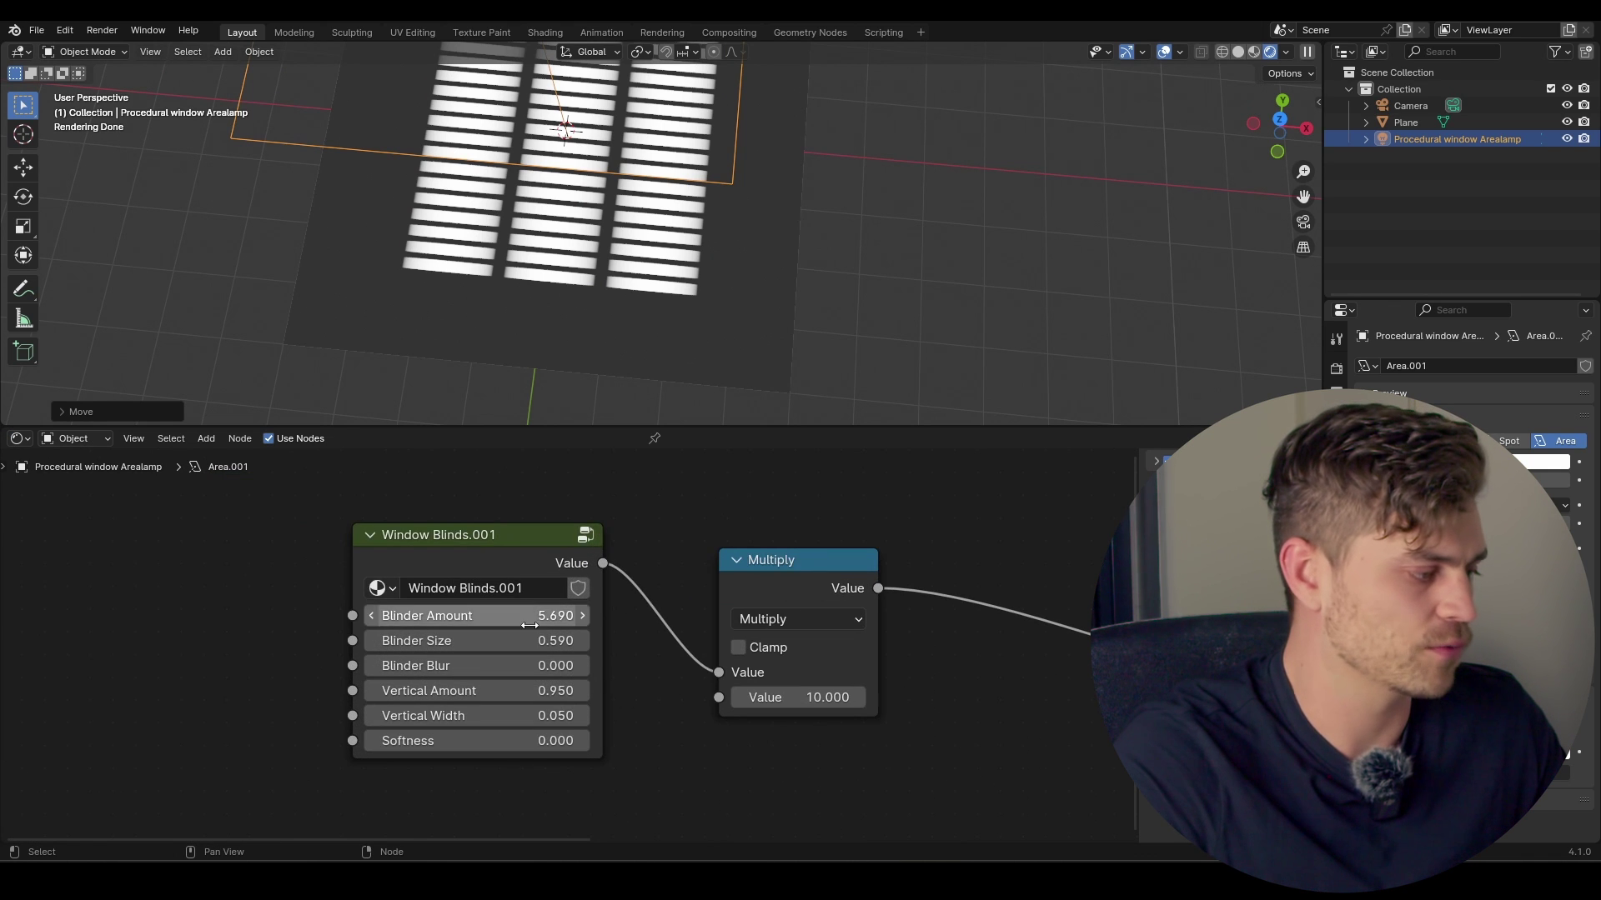
- Set the Window Blinds node's Blinder Amount 5.070, Blinder Size 3.020, Blinder Blur 0.240, Vertical Amount 1.520 and Vertical Width 0.850, and raise Softness
left_click_drag(531, 626, 465, 615)
scroll(692, 282, "down", 2)
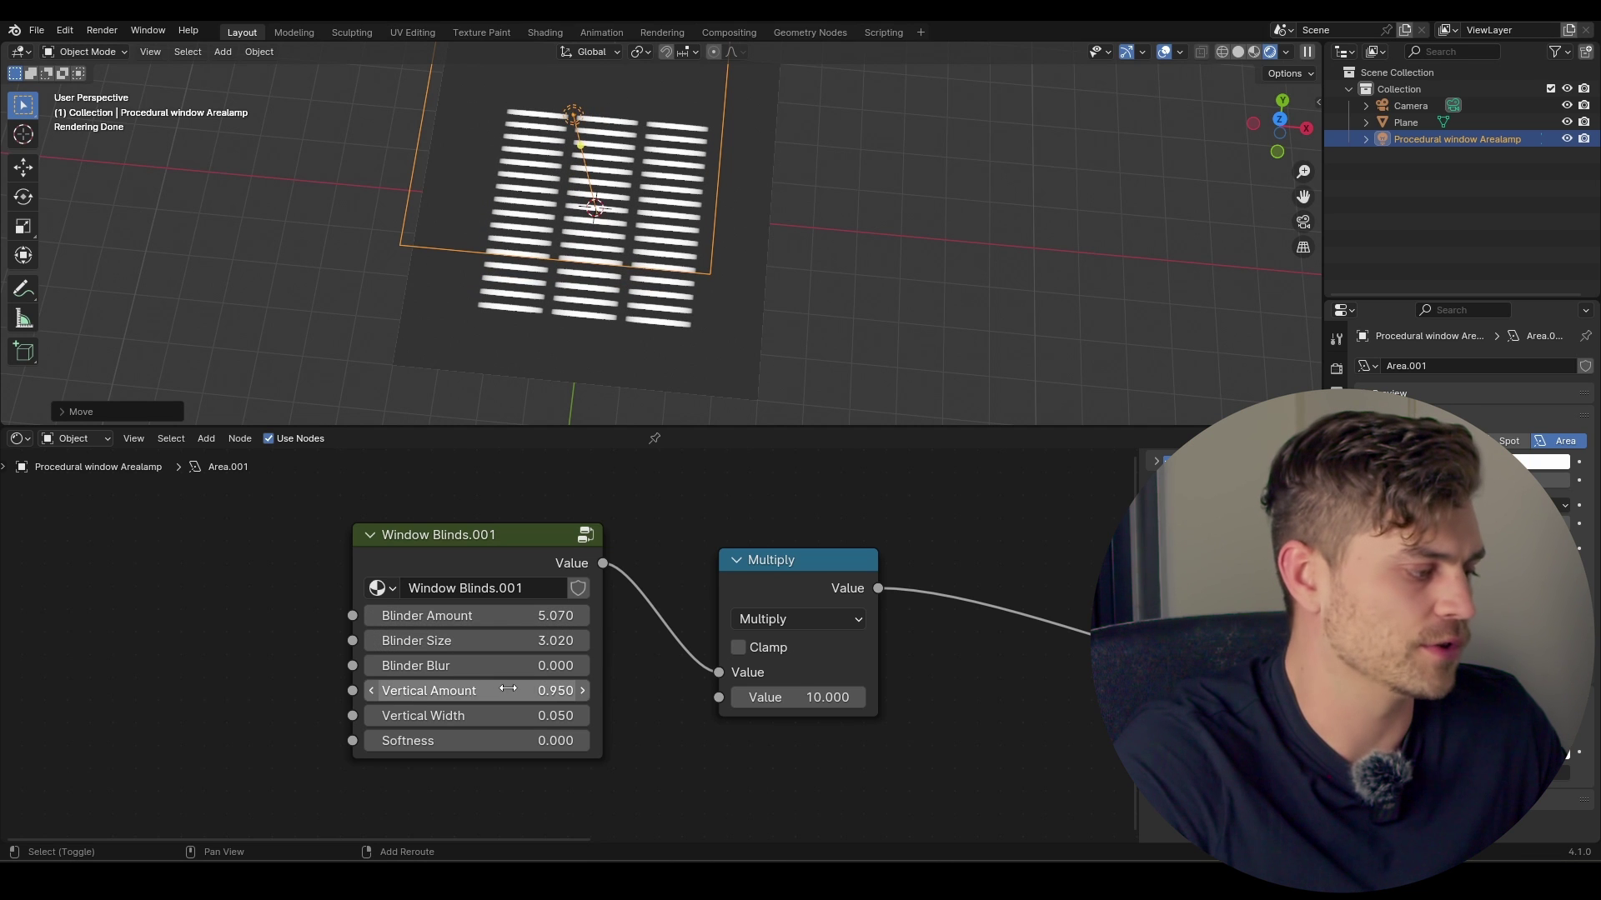
left_click_drag(508, 690, 558, 665)
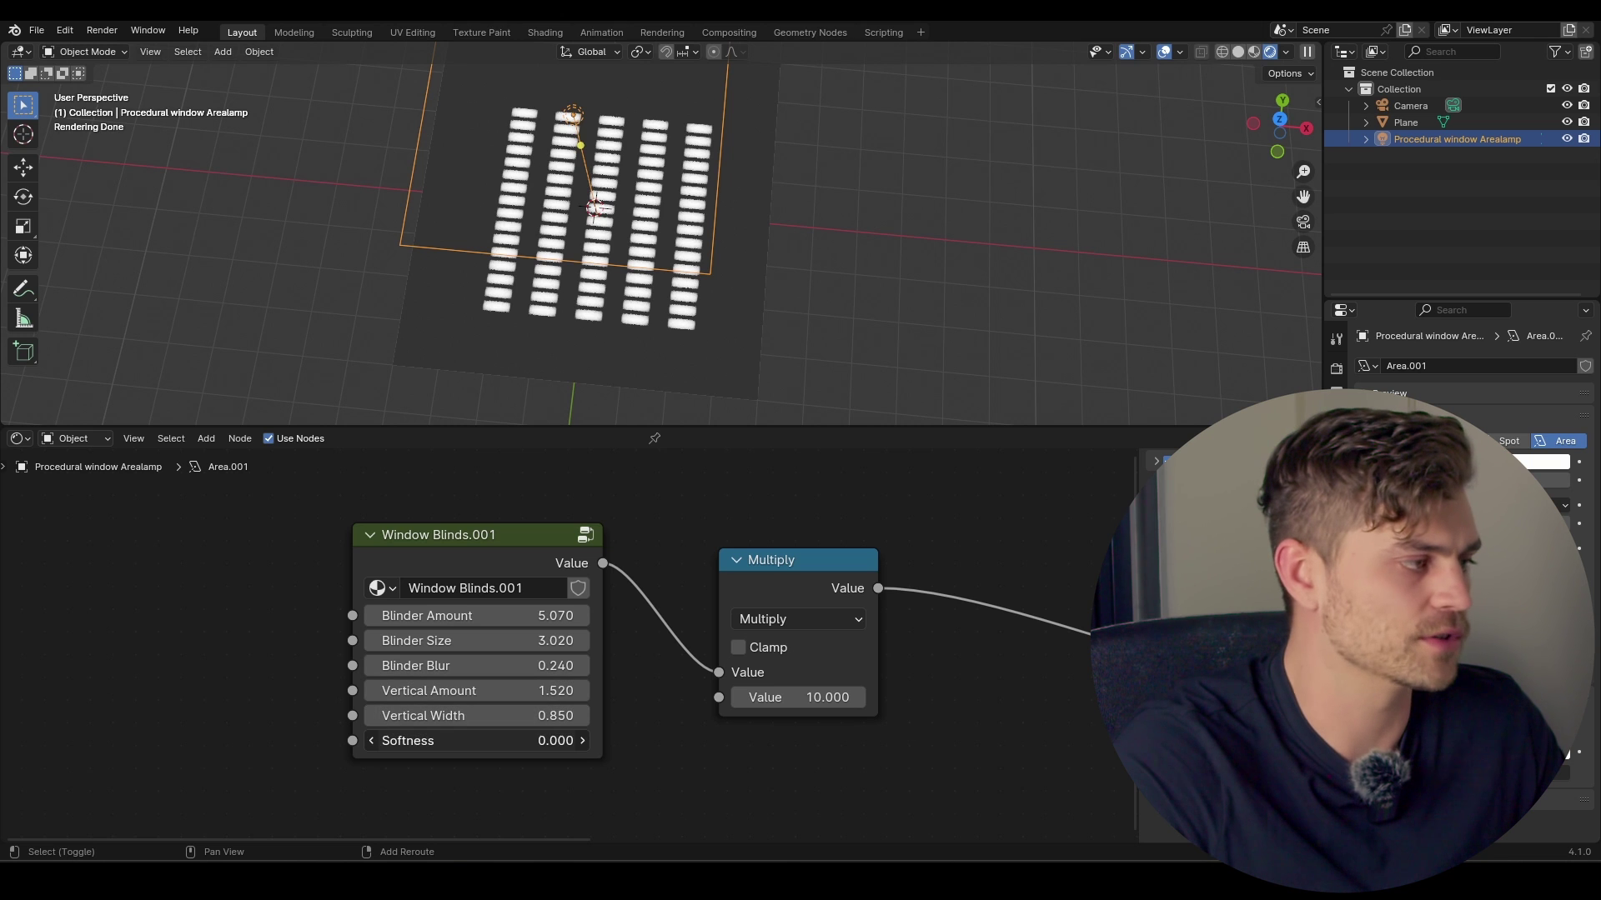
left_click_drag(516, 740, 560, 740)
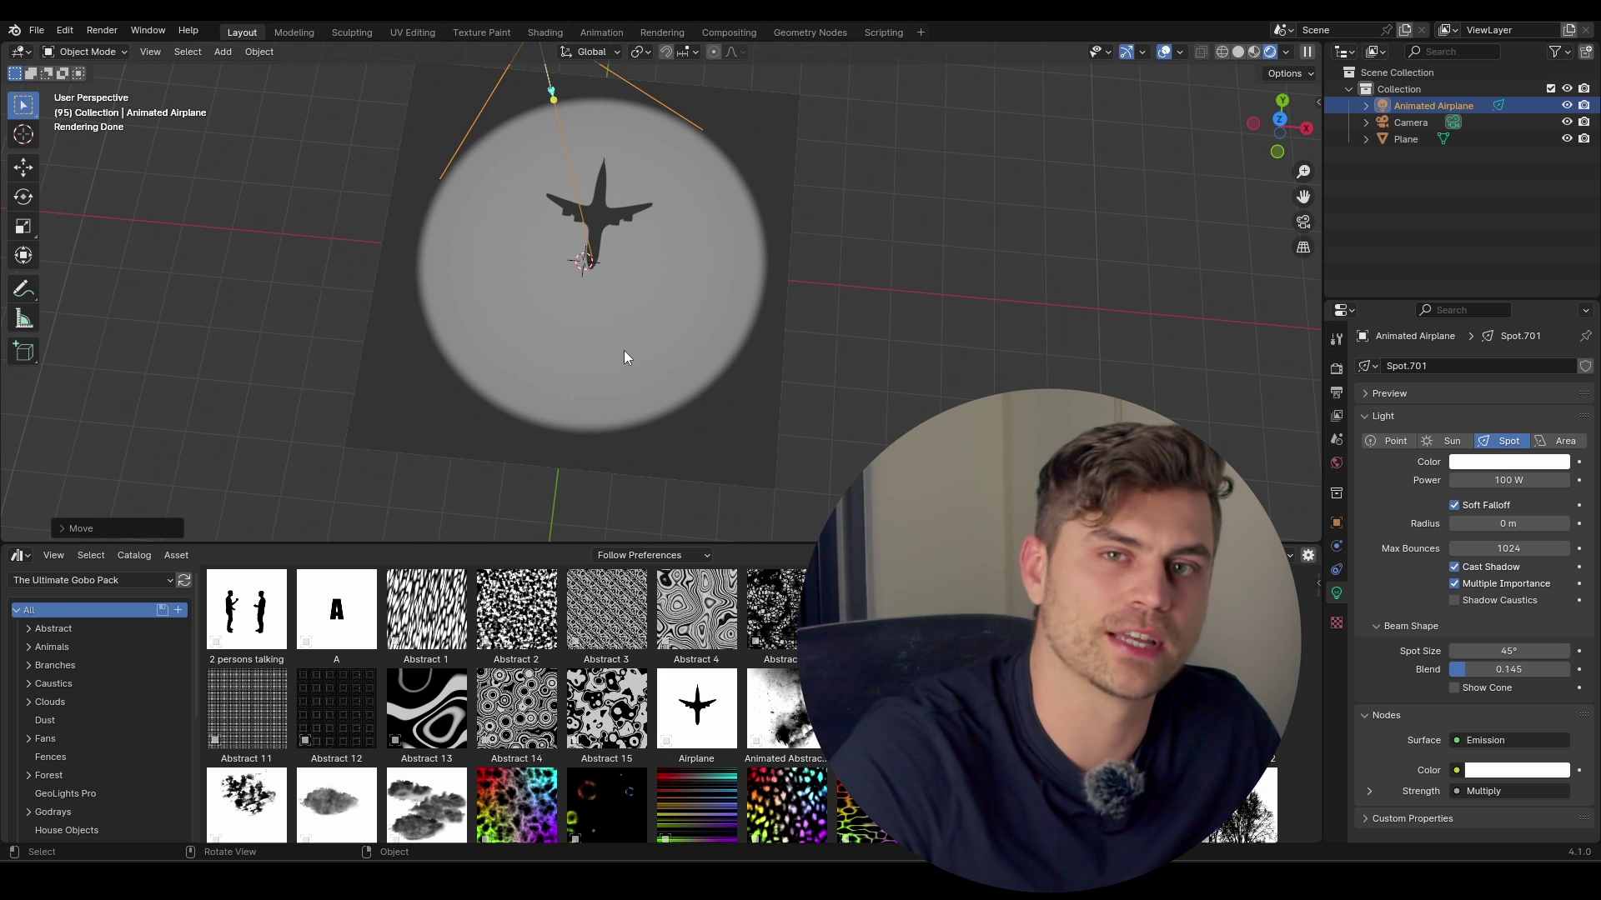
- Delete the Animated Airplane light and add the 2 persons talking gobo at the plane's center
key("x")
left_click(595, 350)
left_click_drag(247, 608, 568, 266)
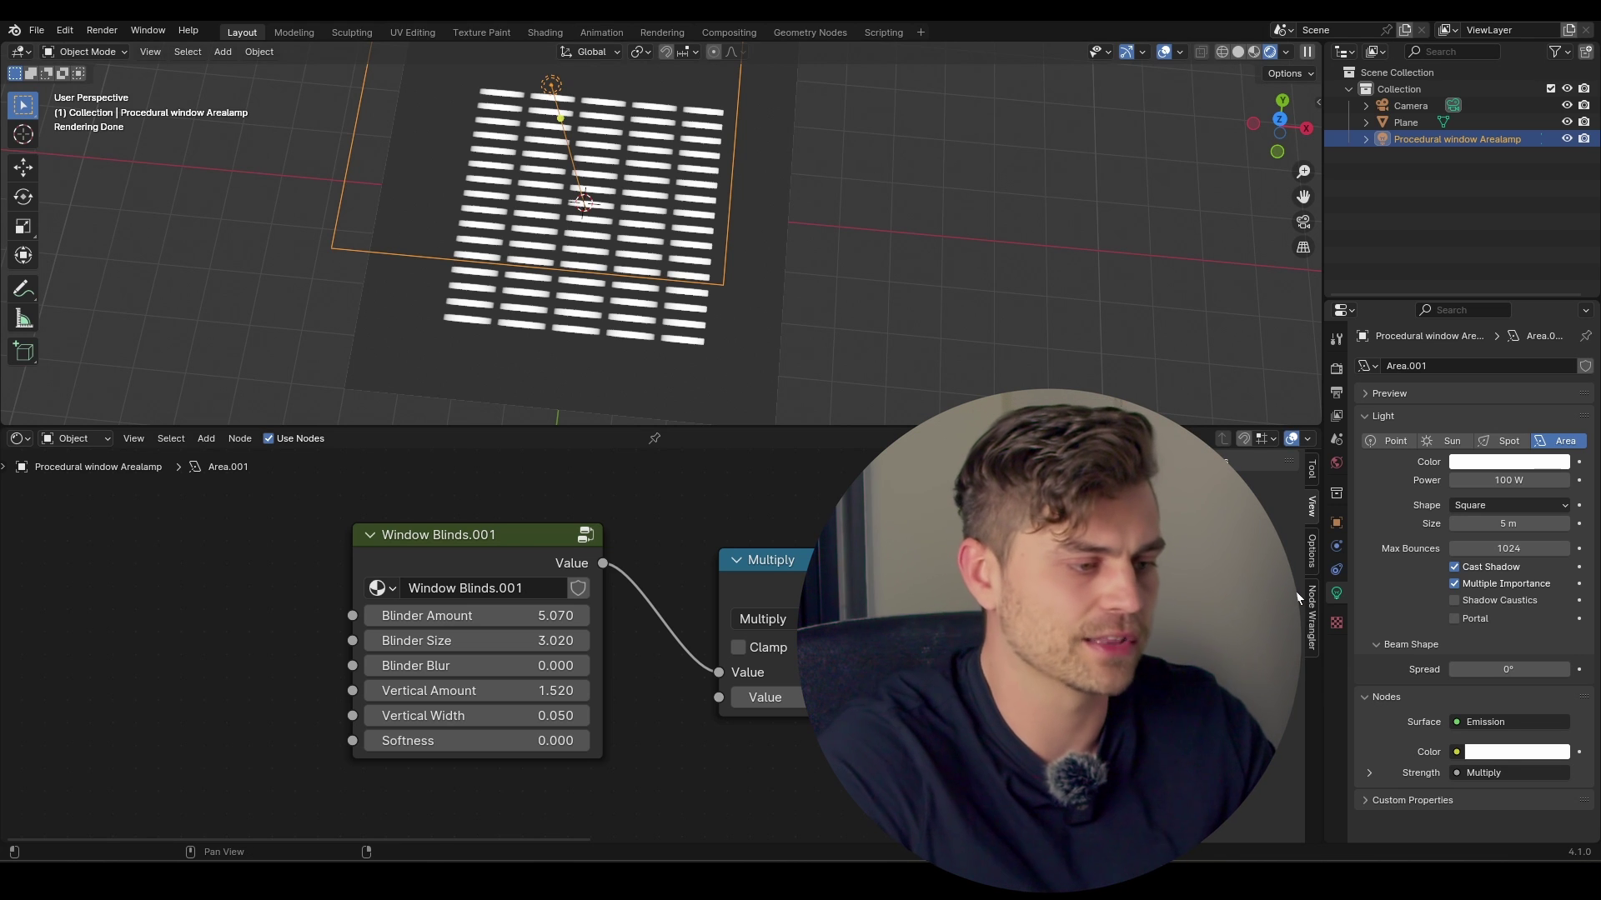
- Try the Rectangle, Disk and Ellipse shapes on the procedural window area light, and return it to Square
left_click(1504, 505)
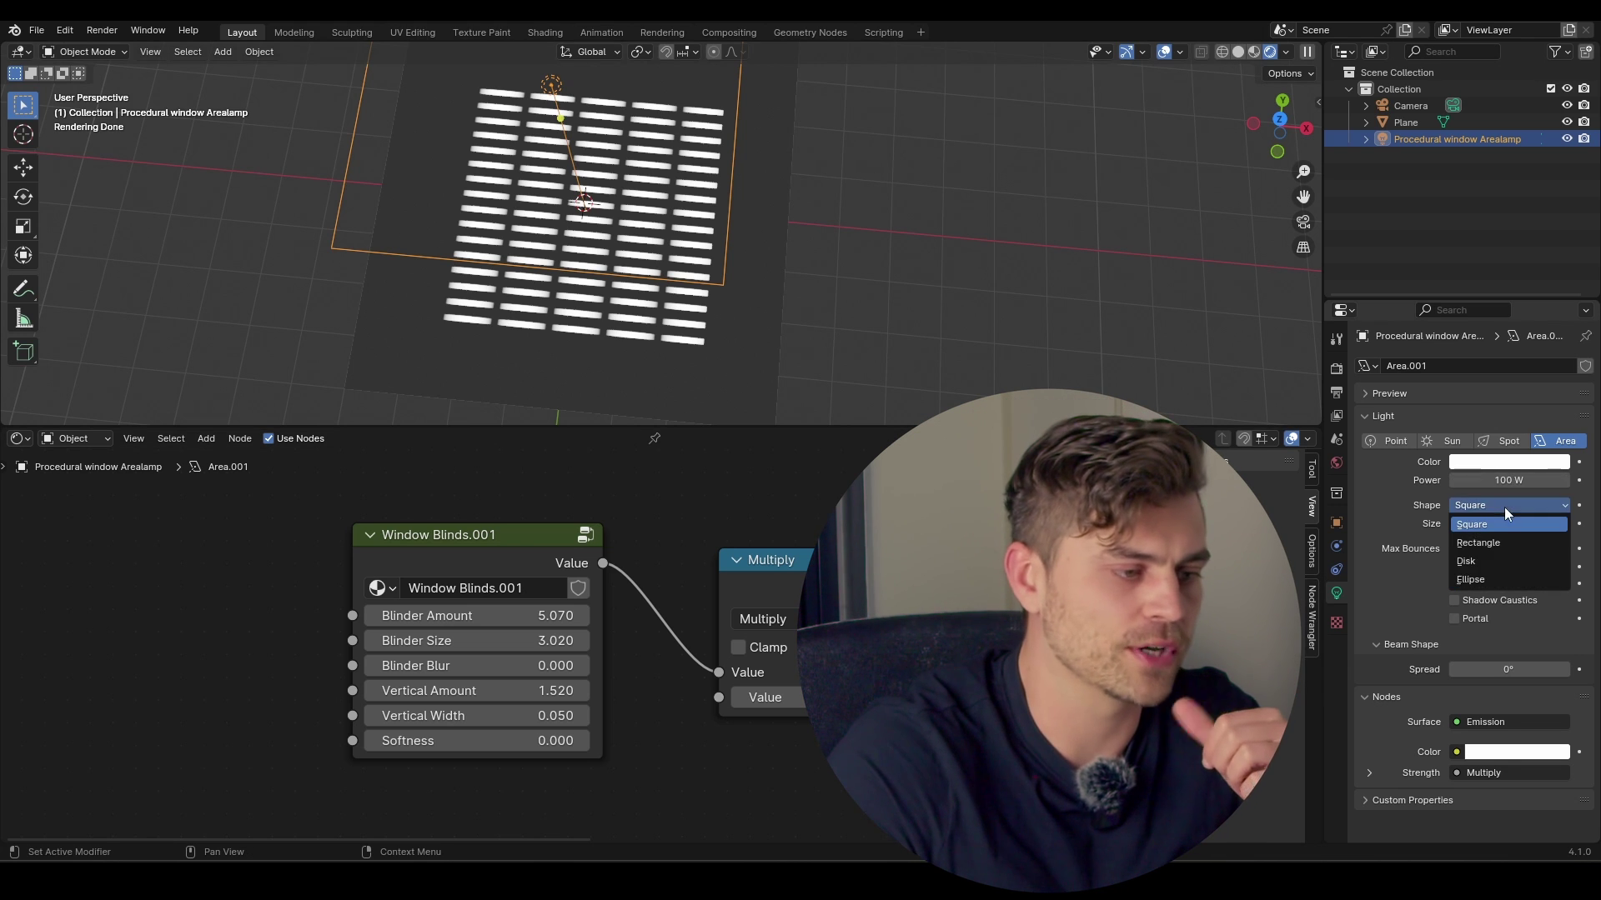
left_click(1497, 542)
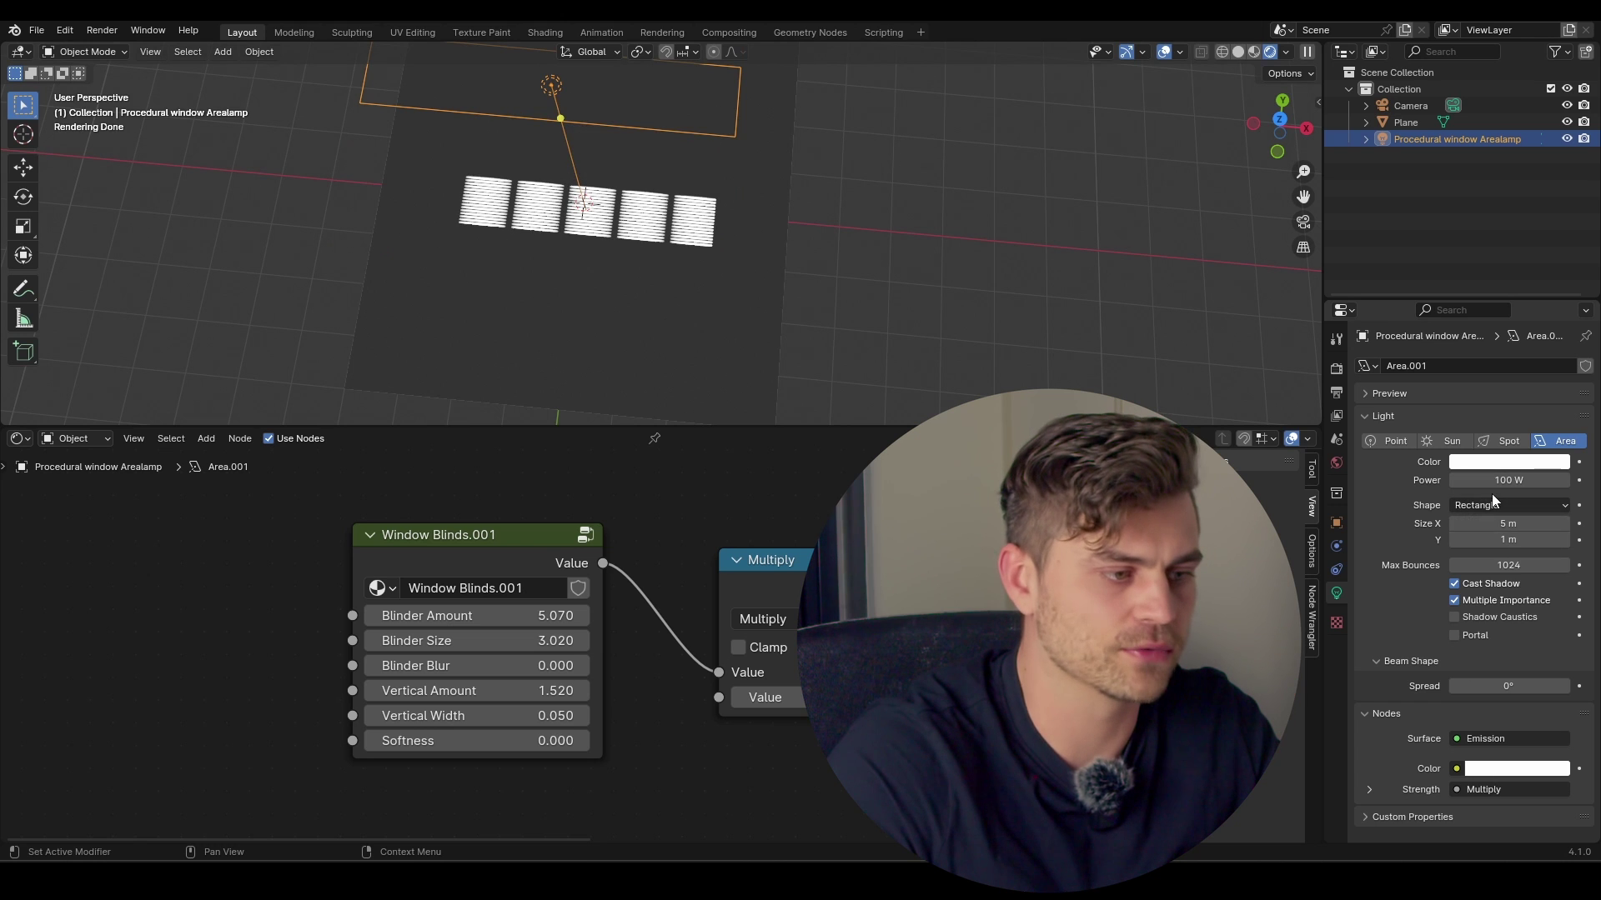
left_click(1493, 504)
left_click(1492, 560)
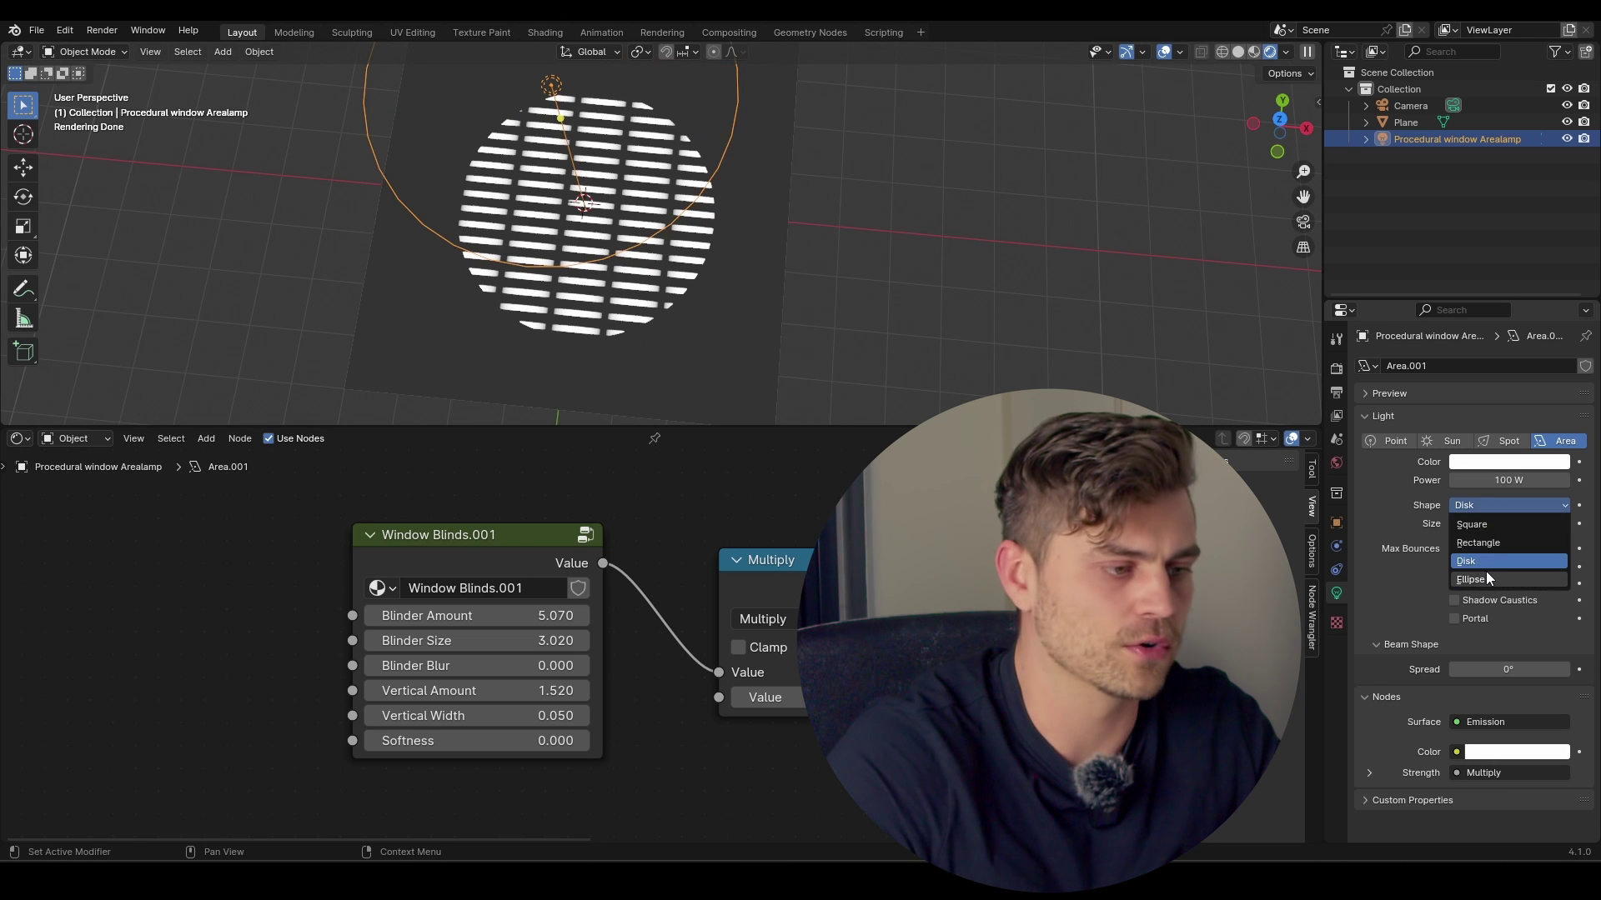
left_click(1488, 579)
left_click(1496, 505)
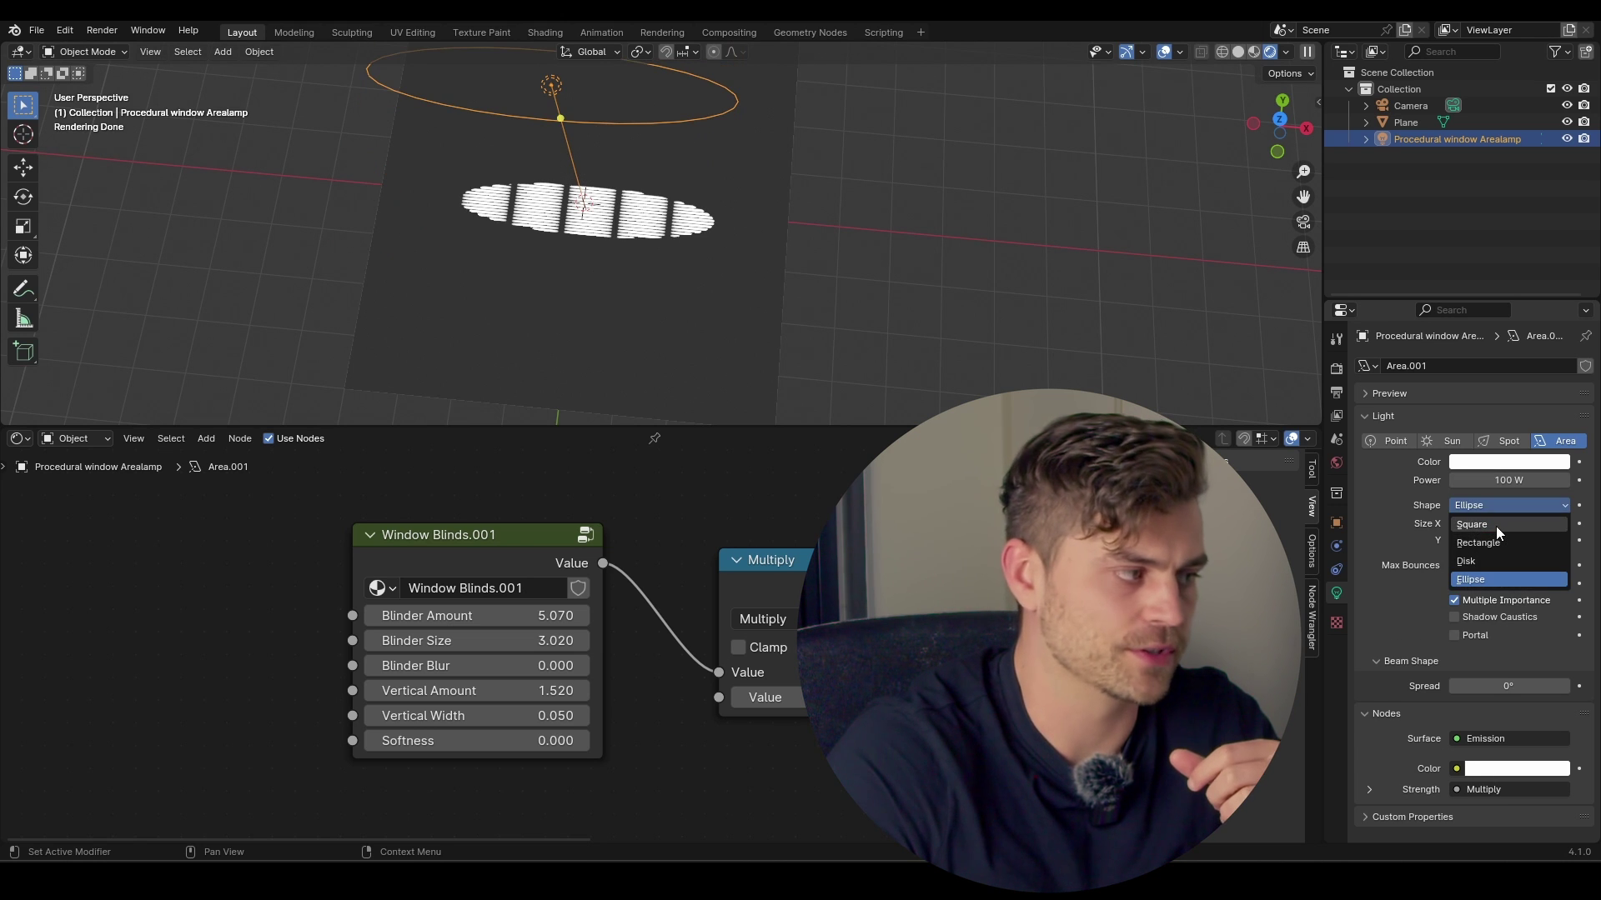
left_click(1496, 525)
- Set the procedural window light's size to 5.25 m and scale the light down slightly
left_click_drag(1508, 524, 1555, 524)
key("s")
left_click(951, 328)
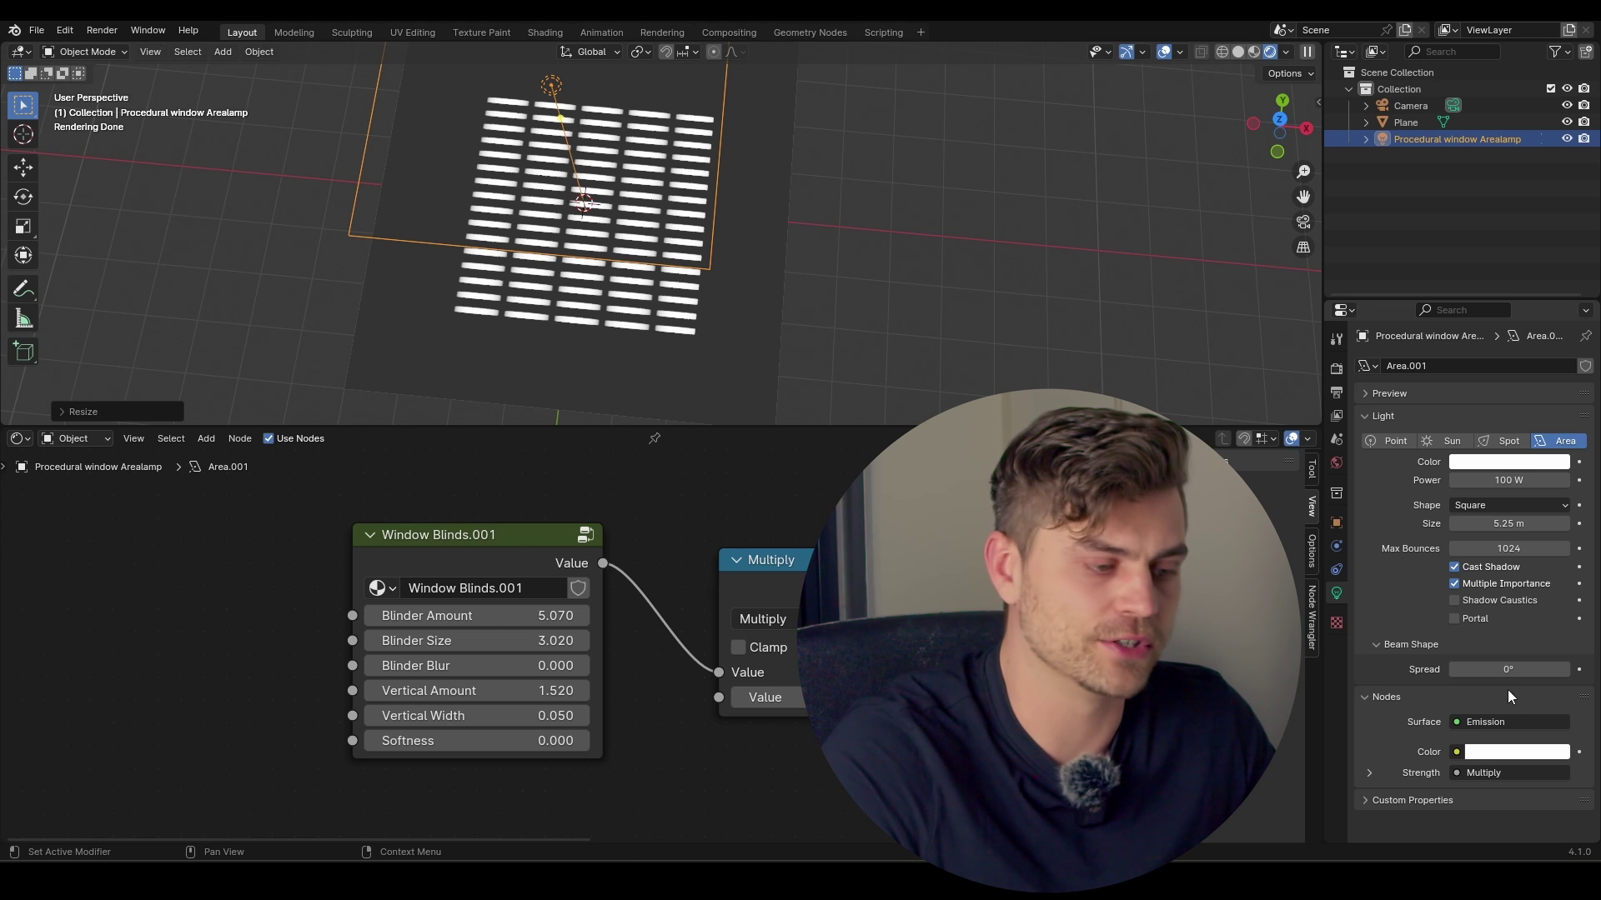
- Try slightly wider beam spread values on the procedural window light
mouse_move(1508, 669)
left_mouse_down()
mouse_move(1569, 669)
mouse_move(1457, 669)
mouse_move(1522, 668)
left_mouse_up()
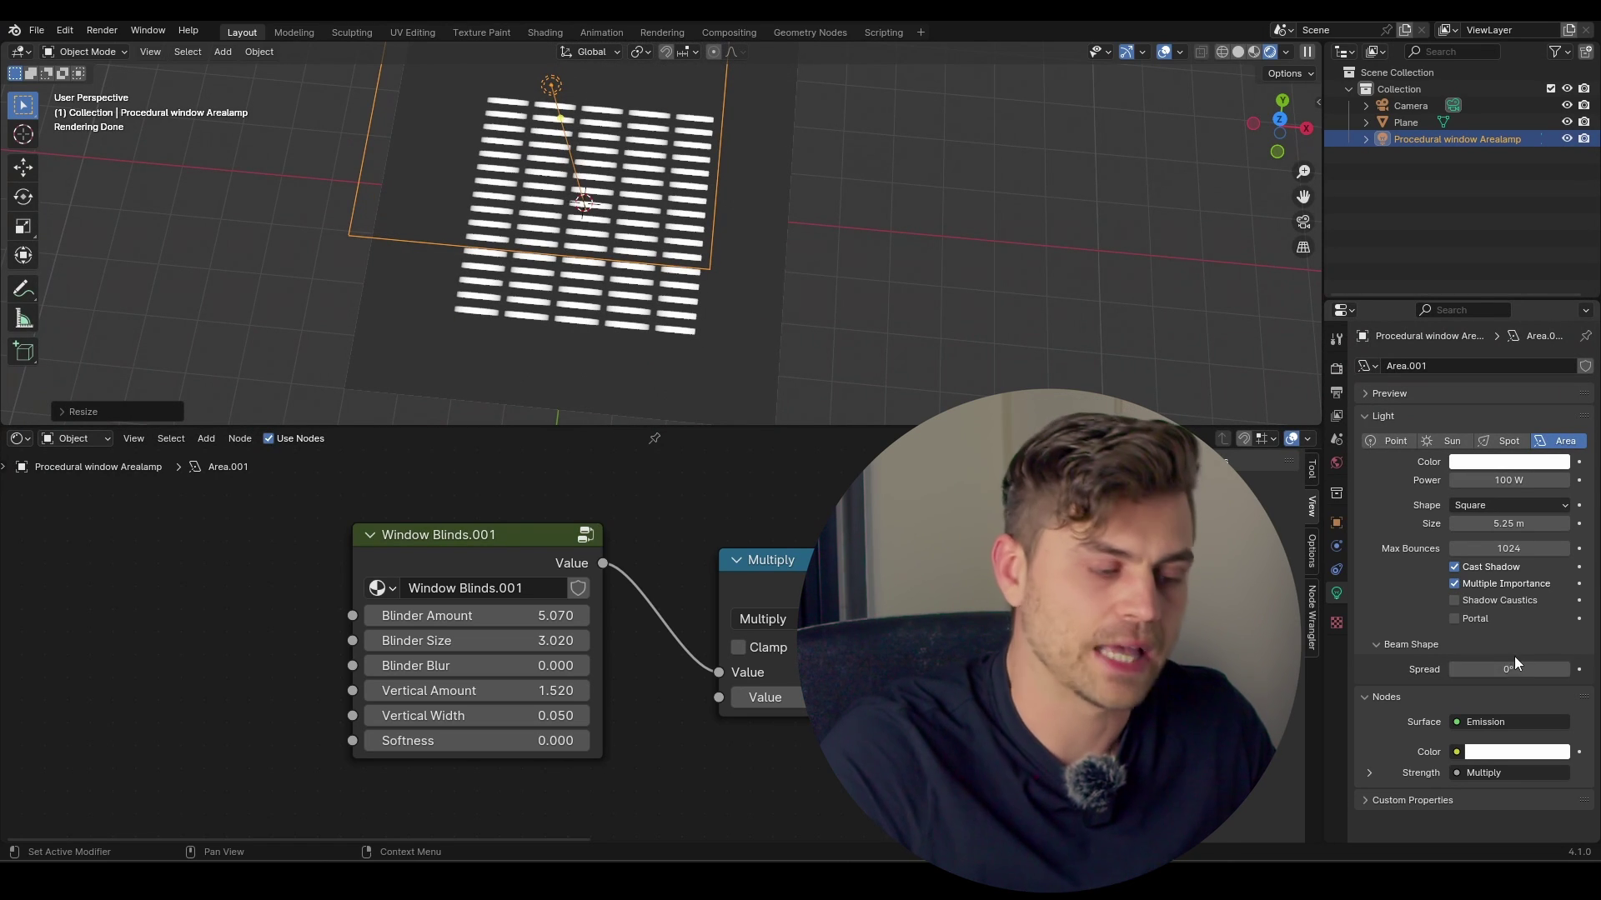
left_click_drag(1509, 670, 1512, 670)
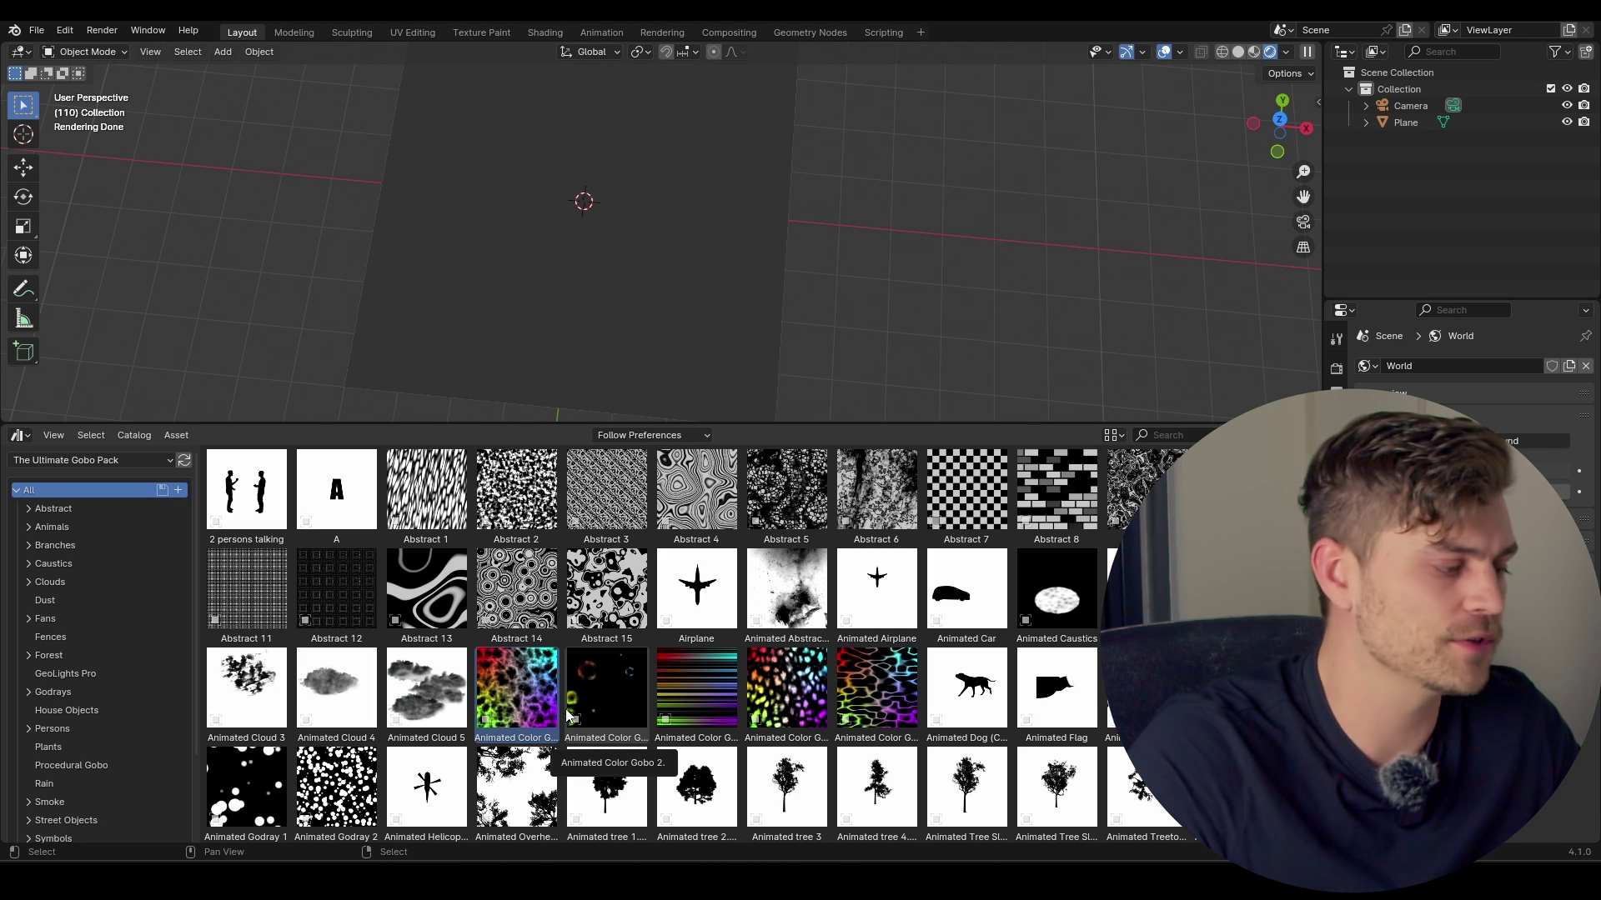
- Add the Animated Color Gobo light above the plane and show its nodes in the Shader Editor
left_click_drag(567, 715, 575, 215)
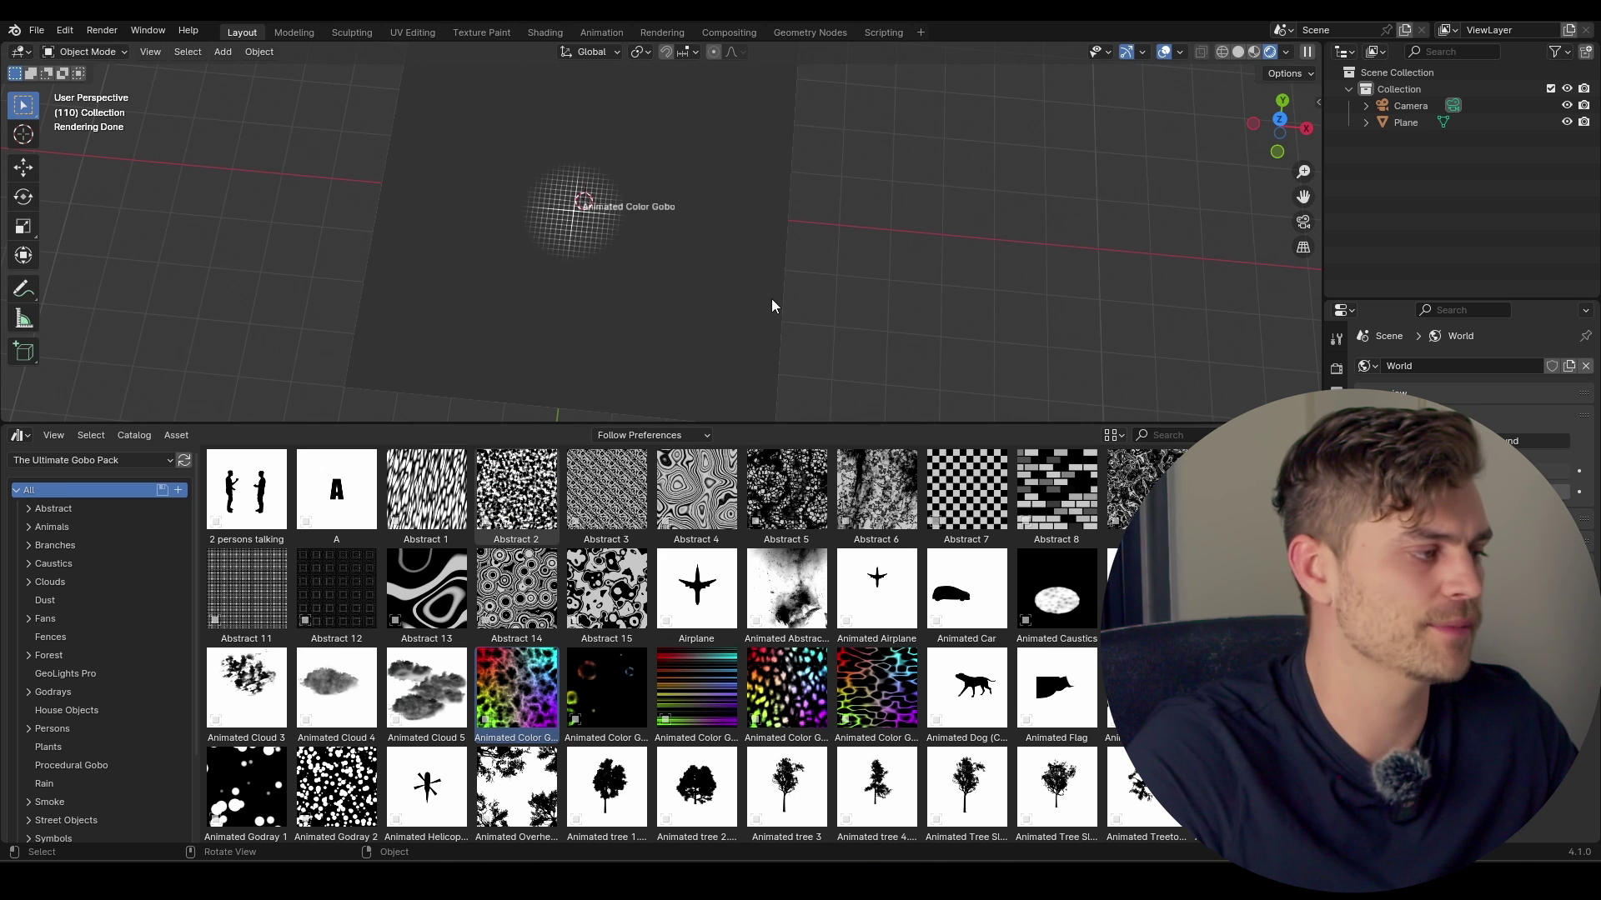
left_click_drag(771, 306, 757, 132)
left_click(18, 434)
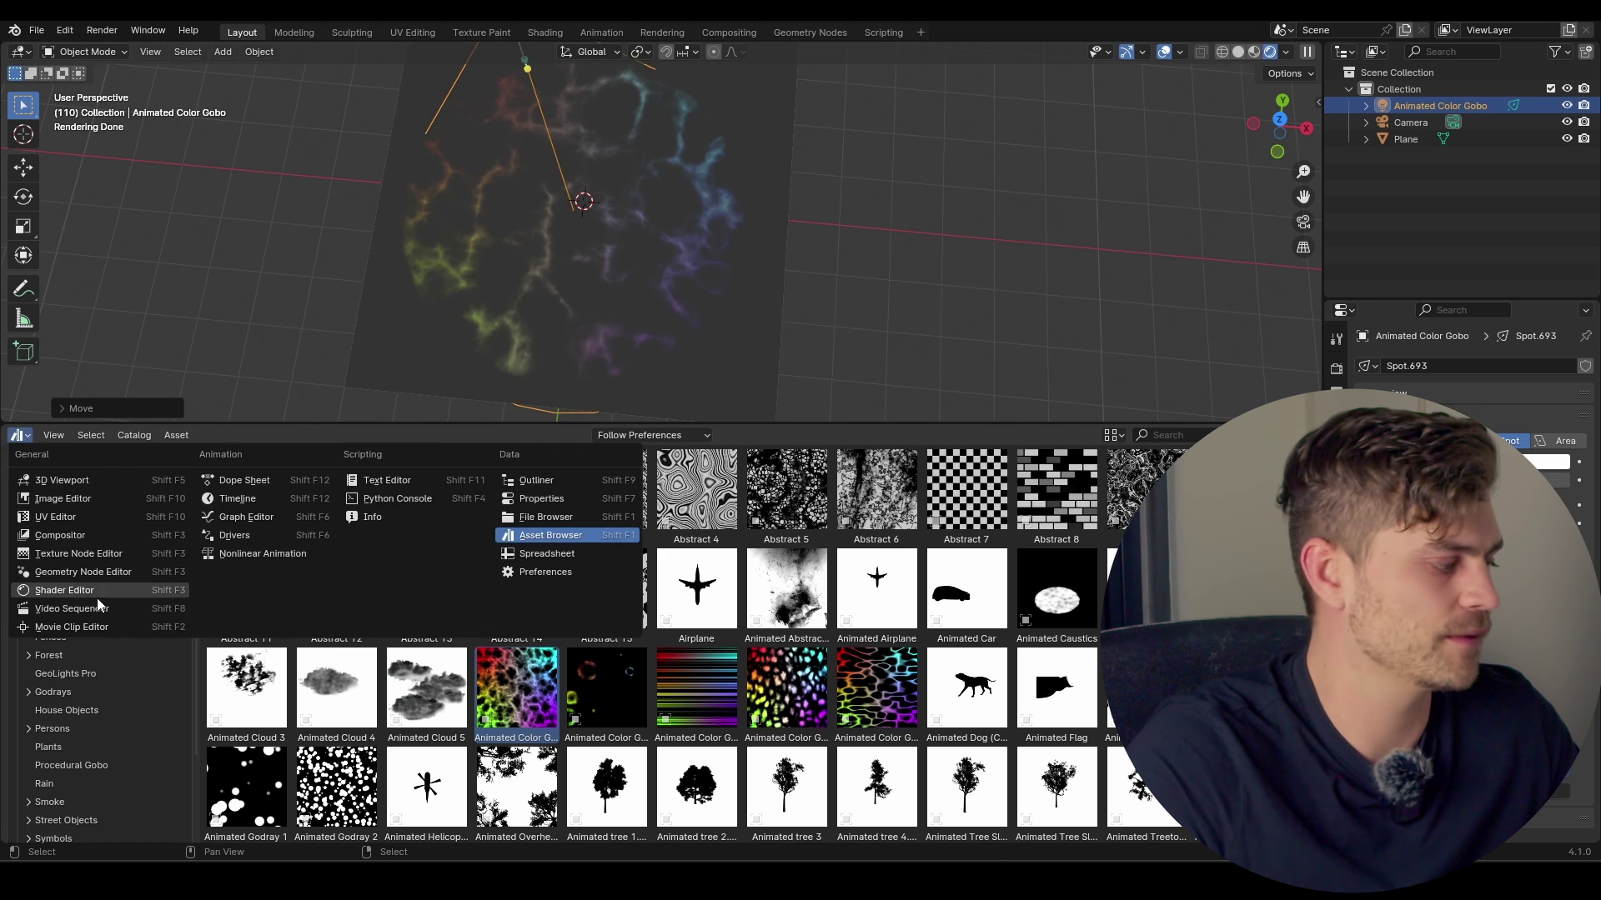
left_click(97, 591)
scroll(721, 344, "up", 3)
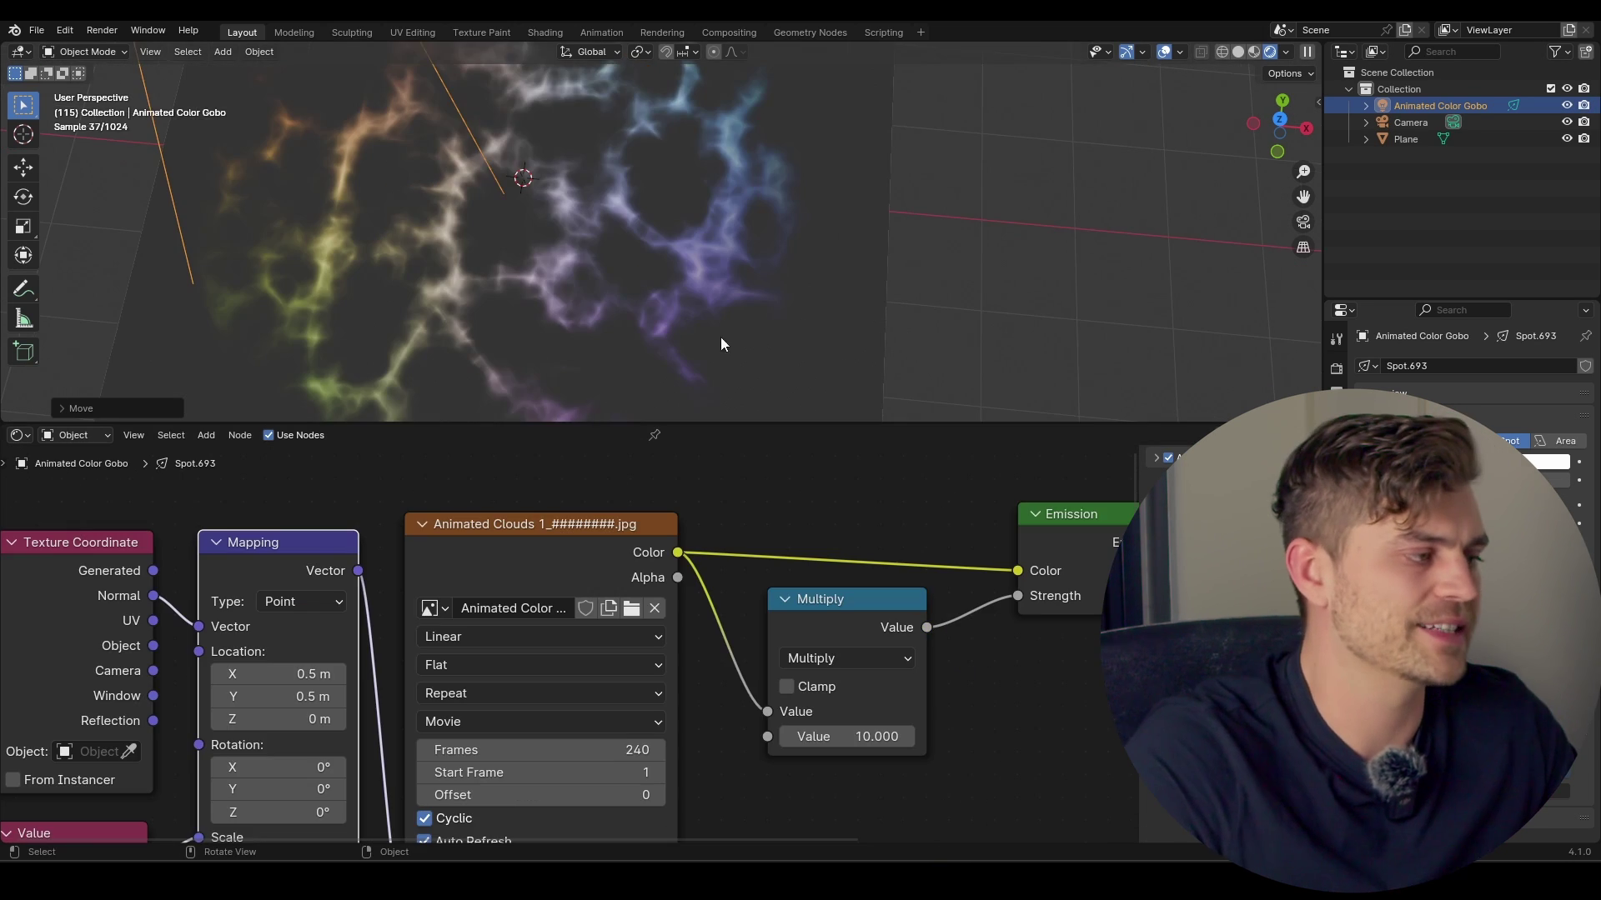
scroll(716, 325, "down", 2)
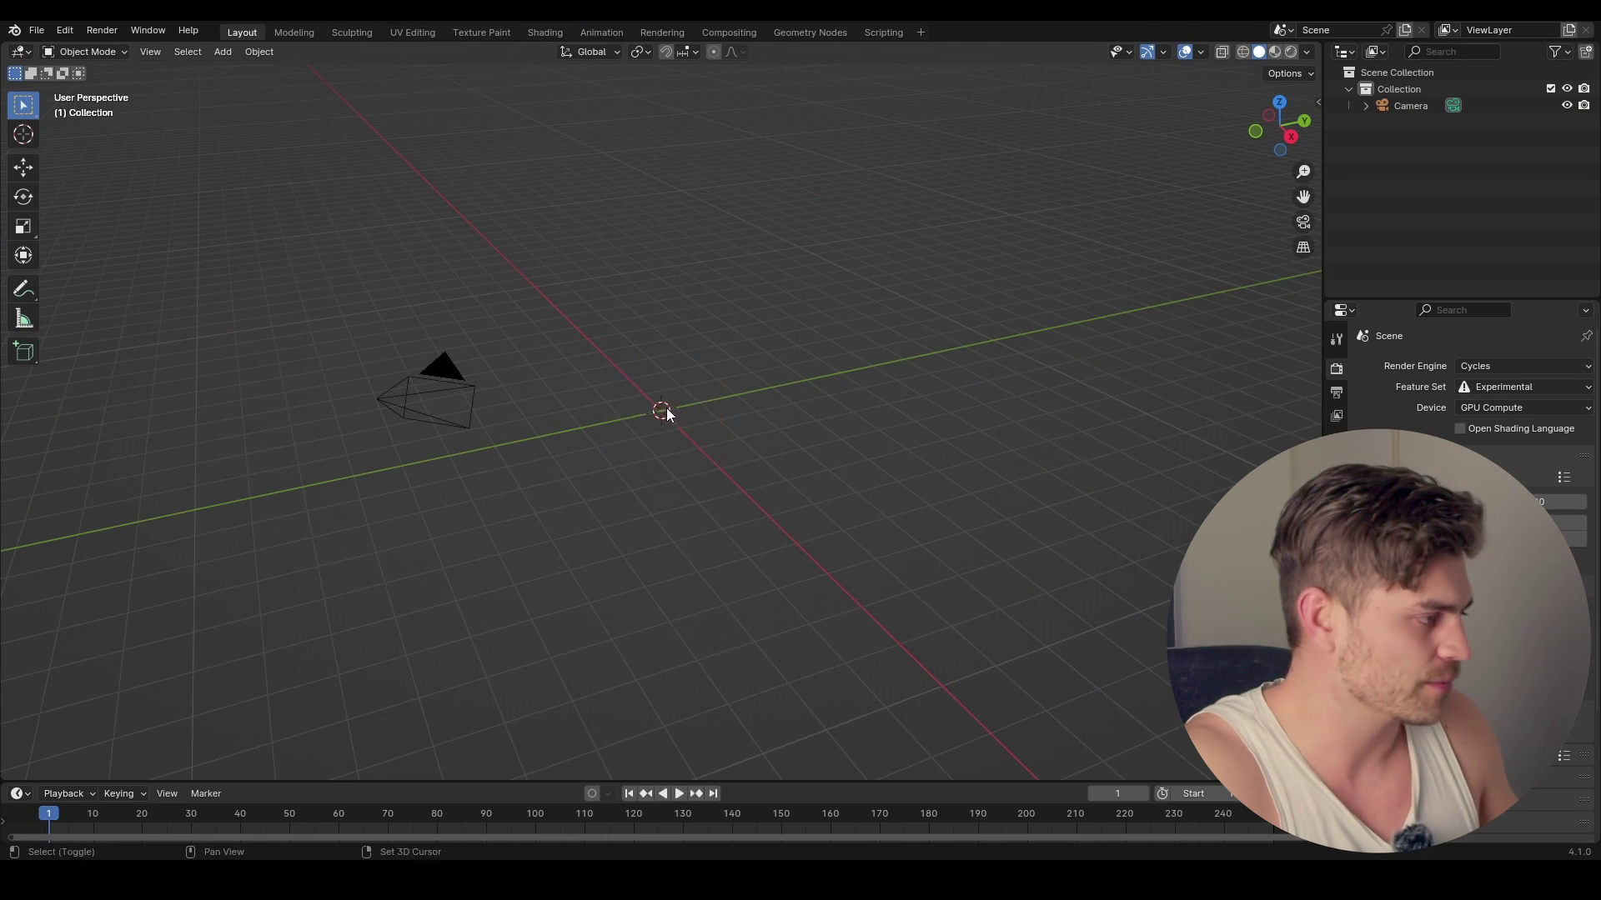
- Add a plane at the origin of the new scene and scale it up to serve as the floor
key("shift+a")
mouse_move(678, 431)
left_click(734, 430)
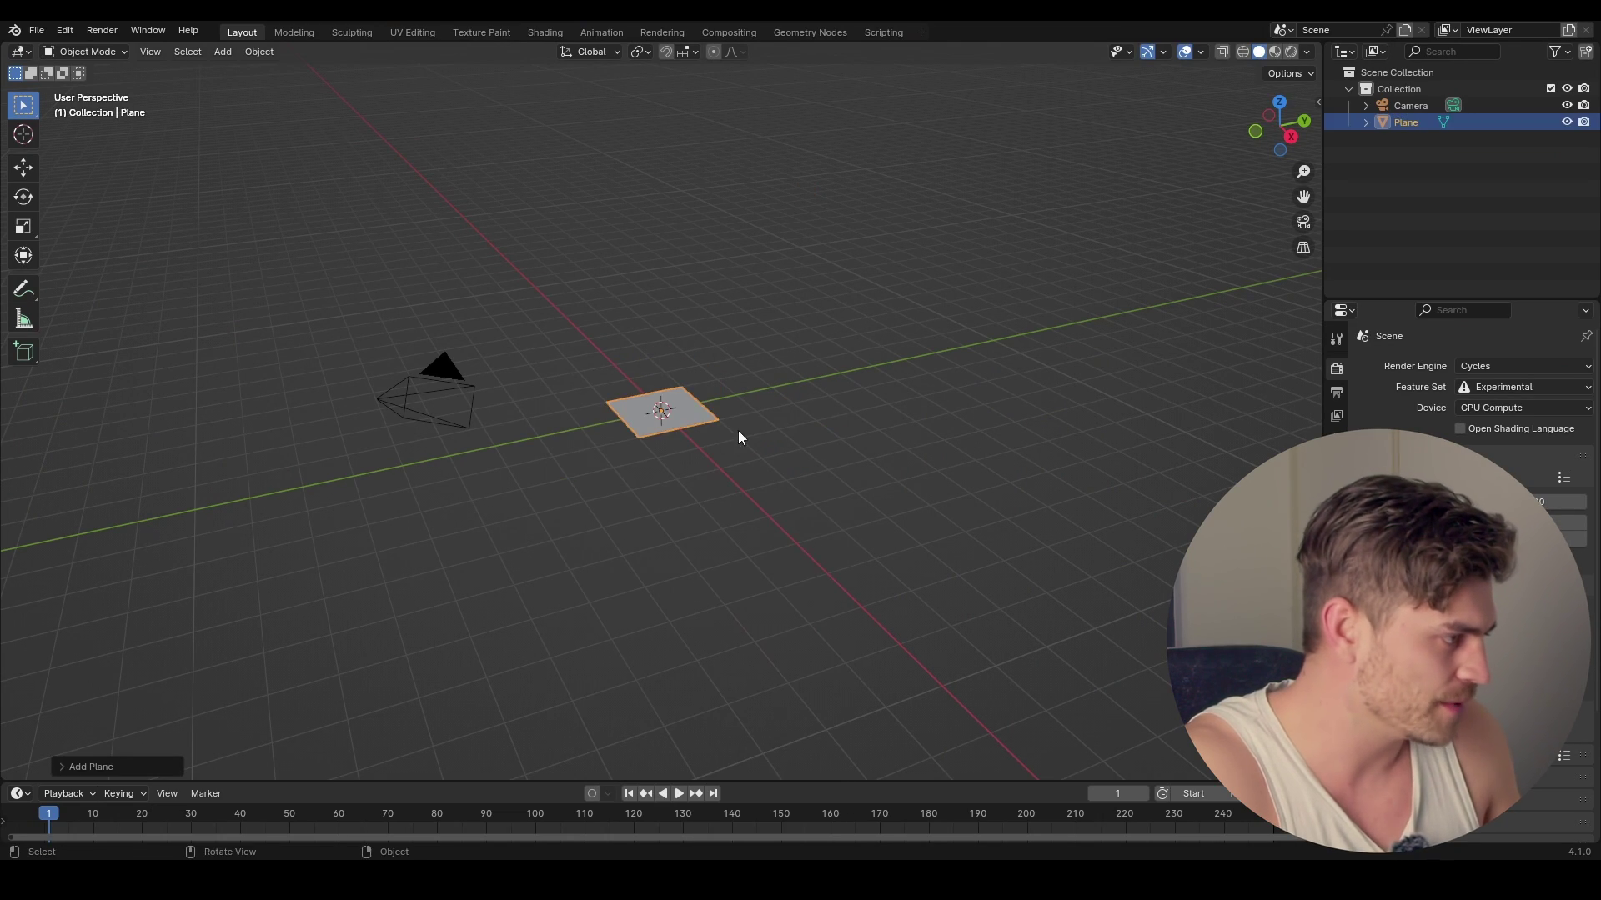
key("s")
left_click(832, 765)
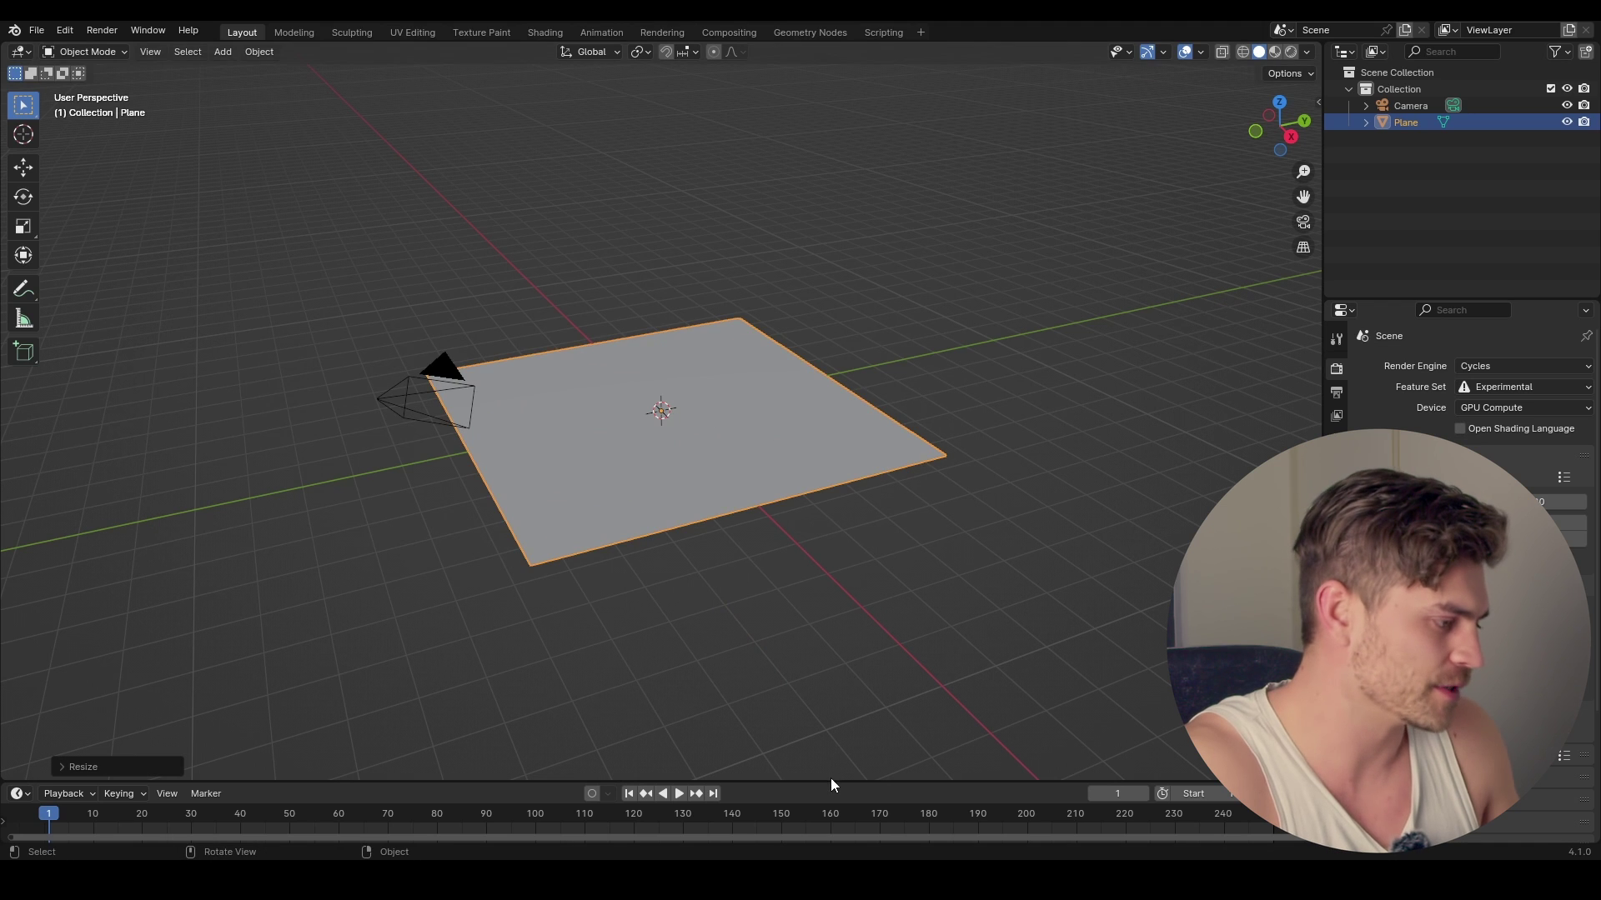
- Add an area light and raise it along global Z above the plane
key("shift+a")
mouse_move(678, 663)
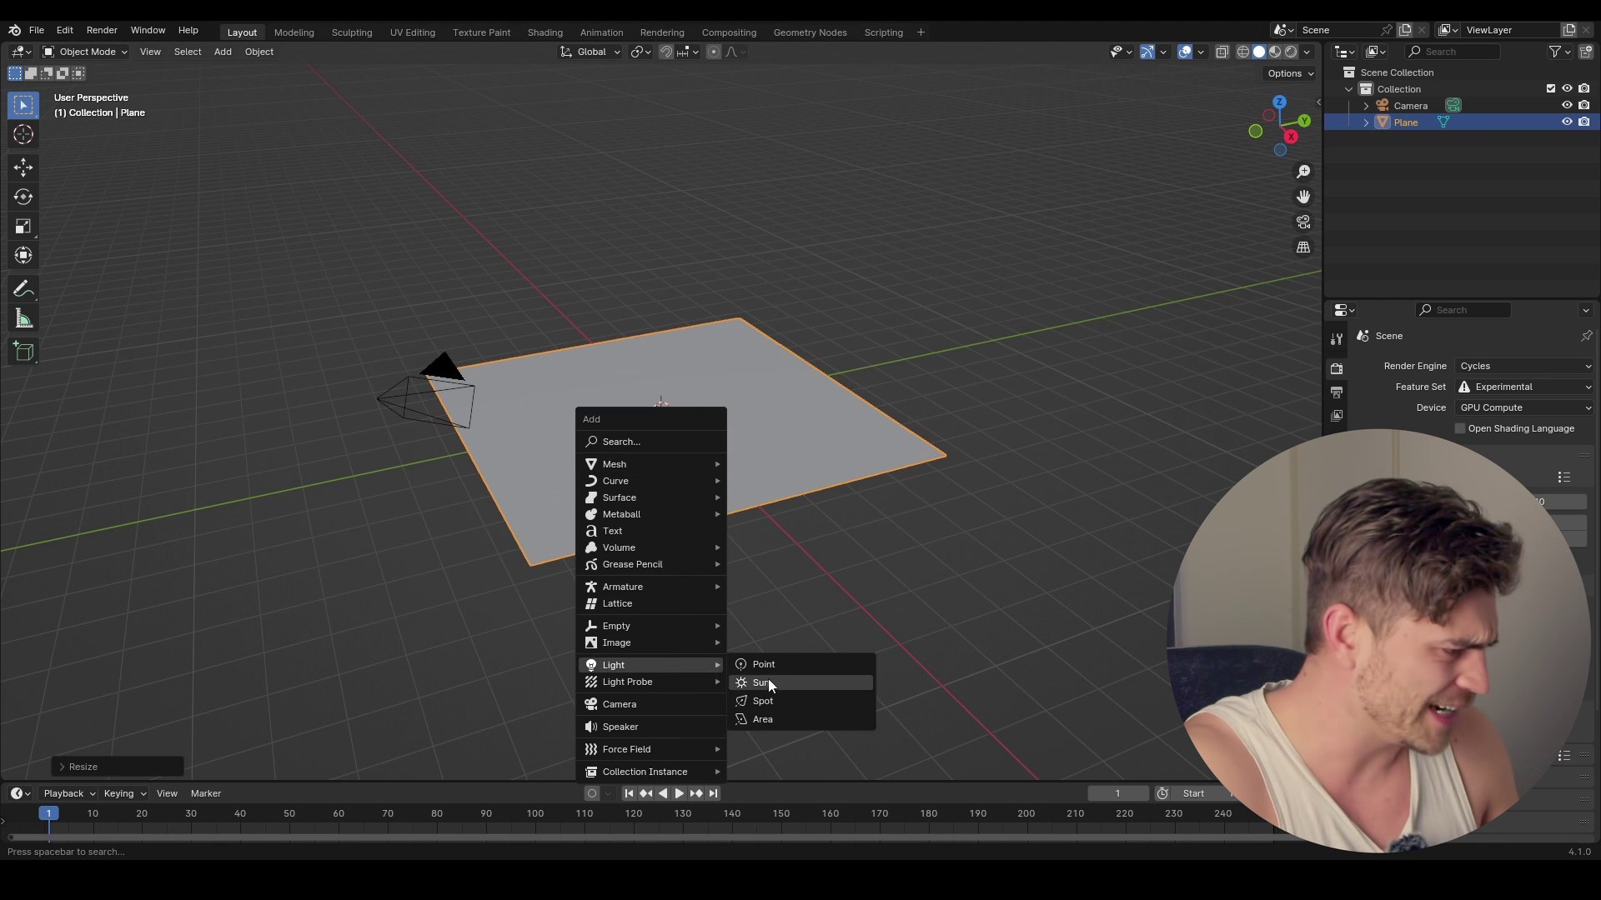
left_click(788, 714)
key("g")
key("z")
left_click(774, 350)
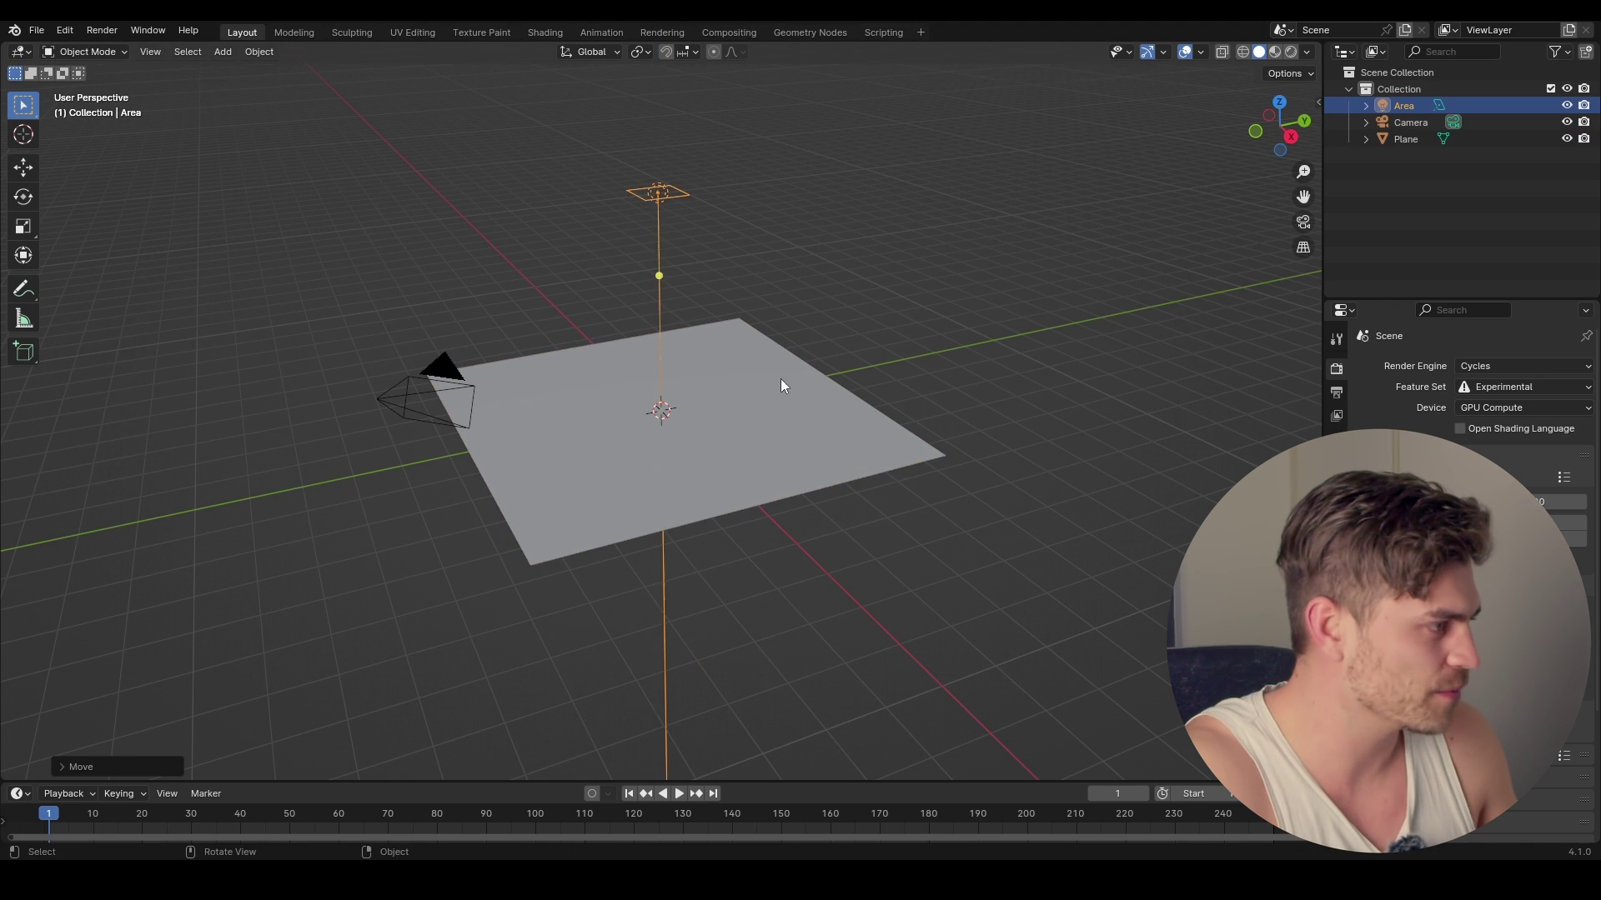
- Scale the area light up and lower it a little along global Z
key("s")
left_click(1234, 576)
key("g")
key("z")
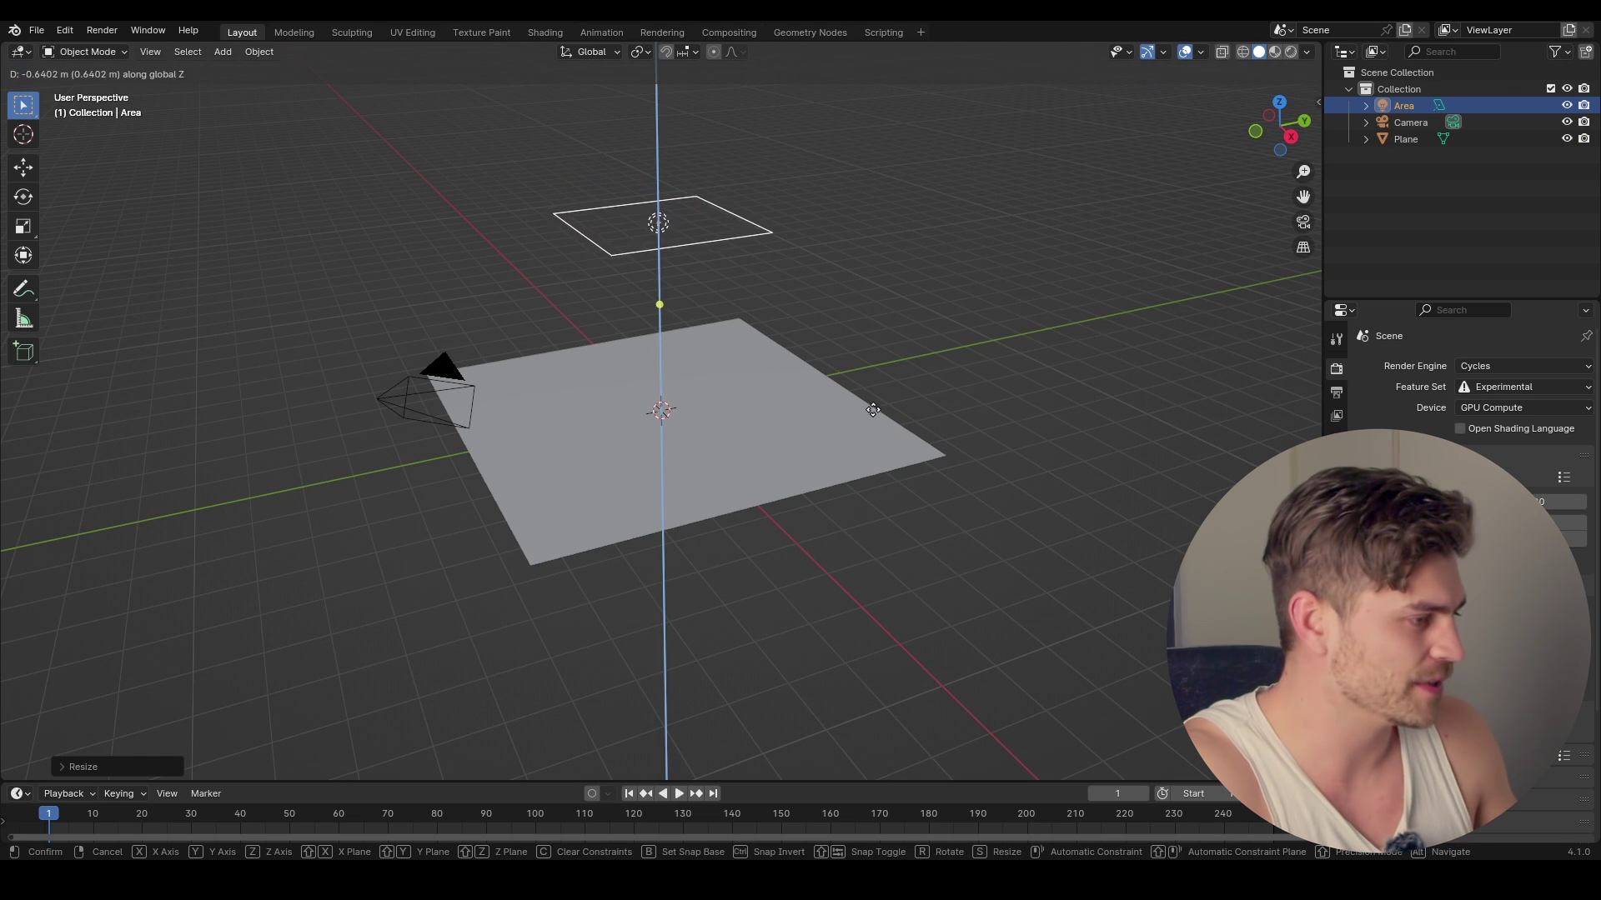
left_click(870, 404)
- Set the area light's beam spread to 0° and switch the viewport to rendered shading
left_click(1336, 593)
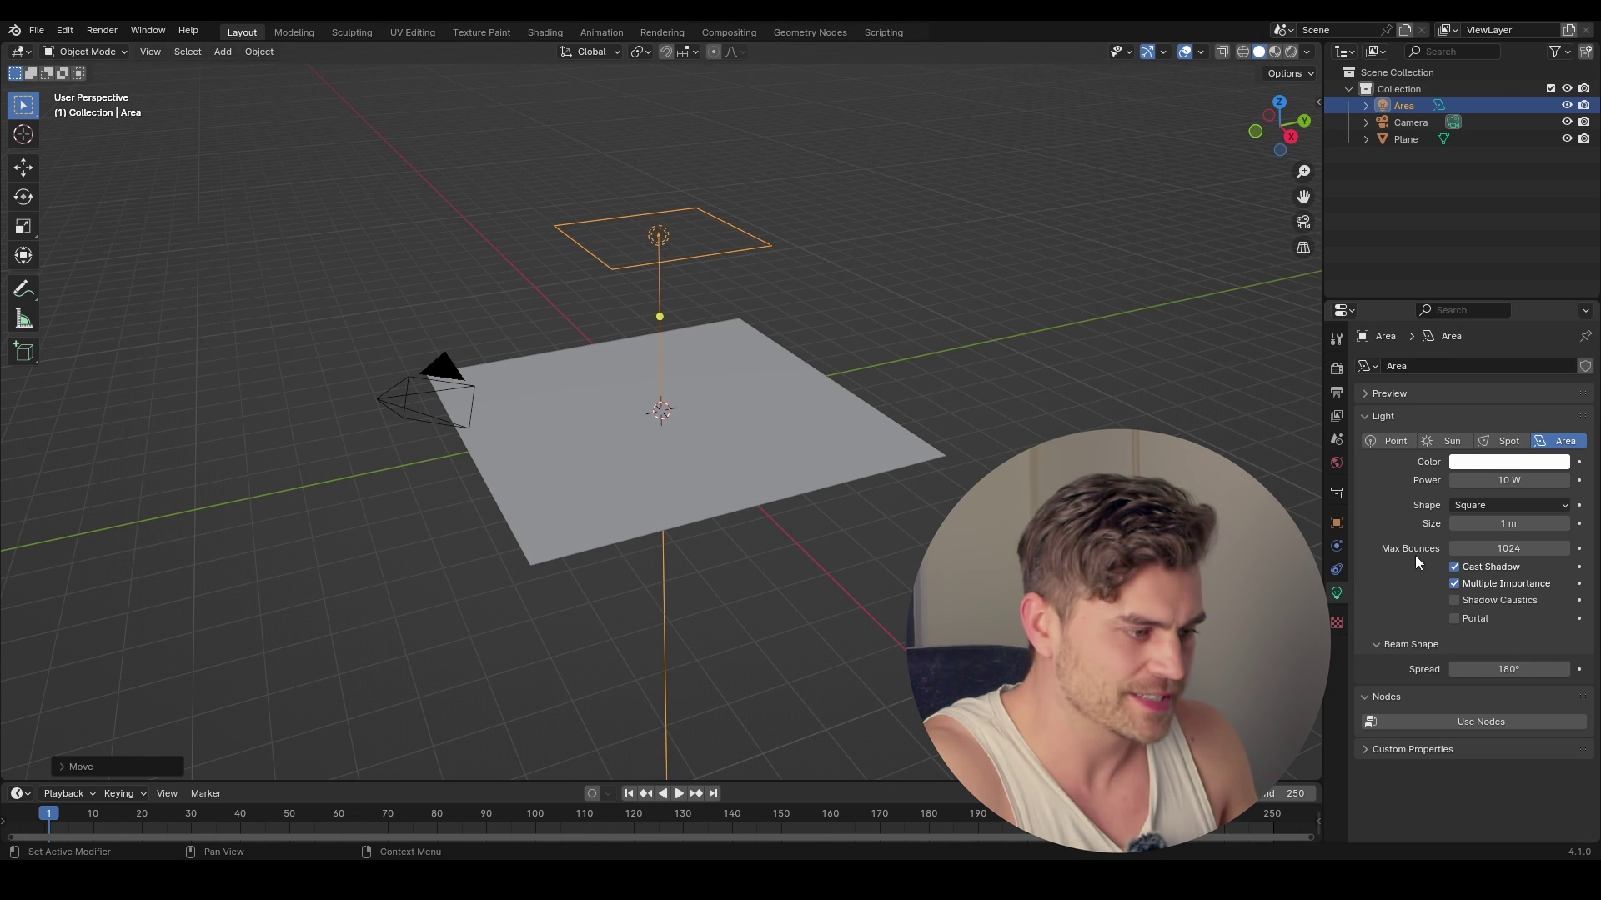
left_click_drag(1525, 669, 1350, 669)
left_click(1290, 52)
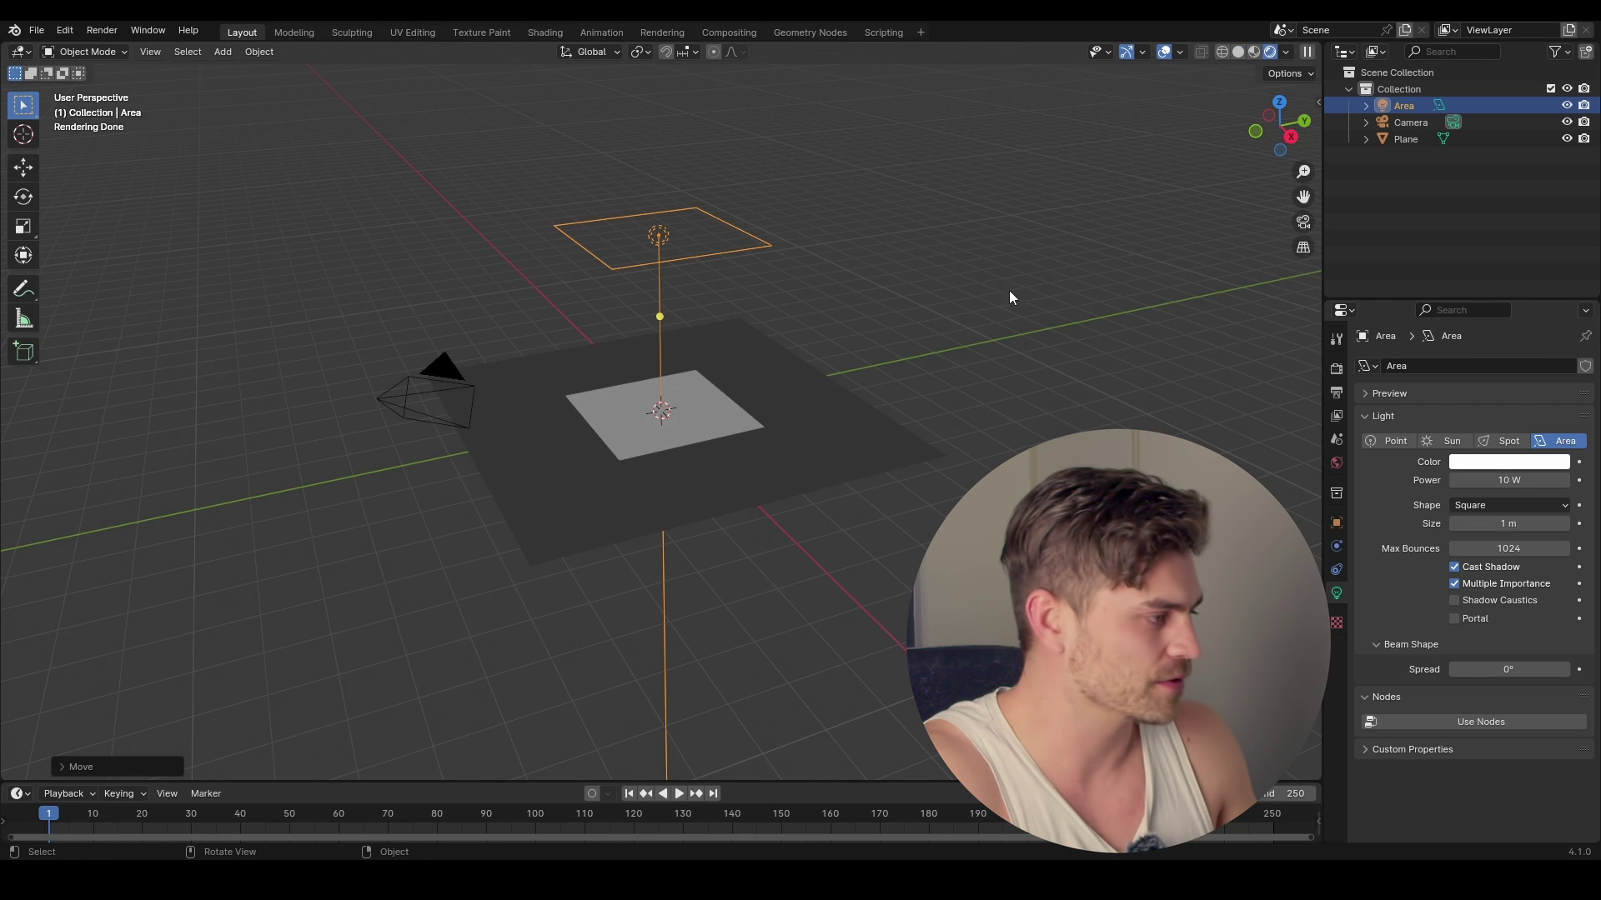
scroll(837, 348, "up", 4)
middle_click_drag(837, 349, 682, 435)
scroll(660, 363, "down", 3)
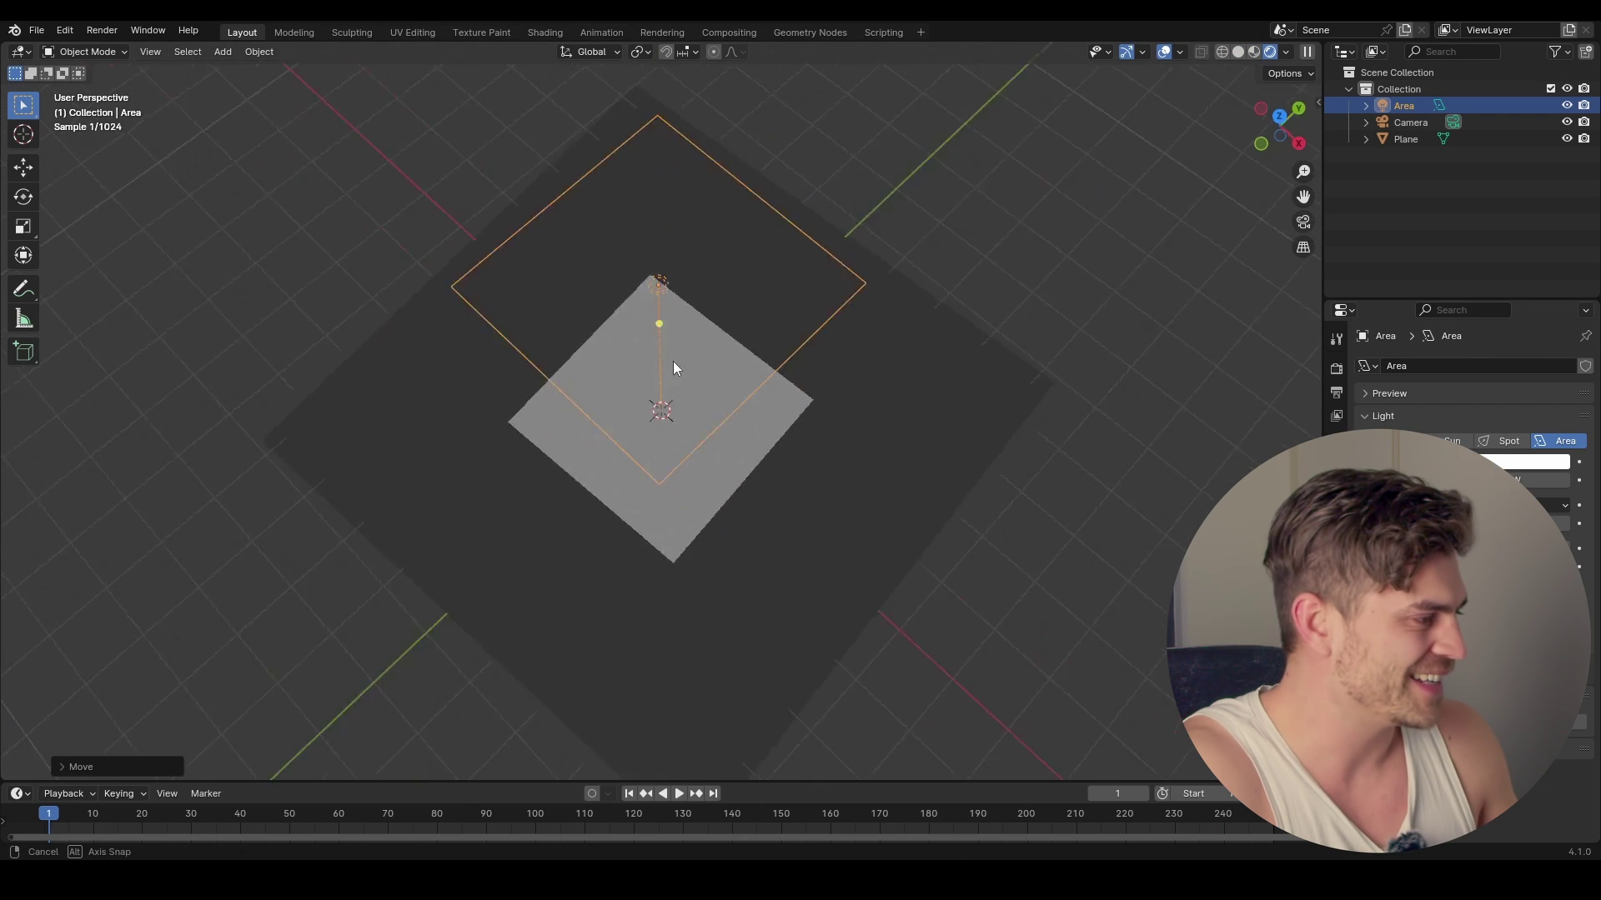
middle_click_drag(672, 368, 704, 417)
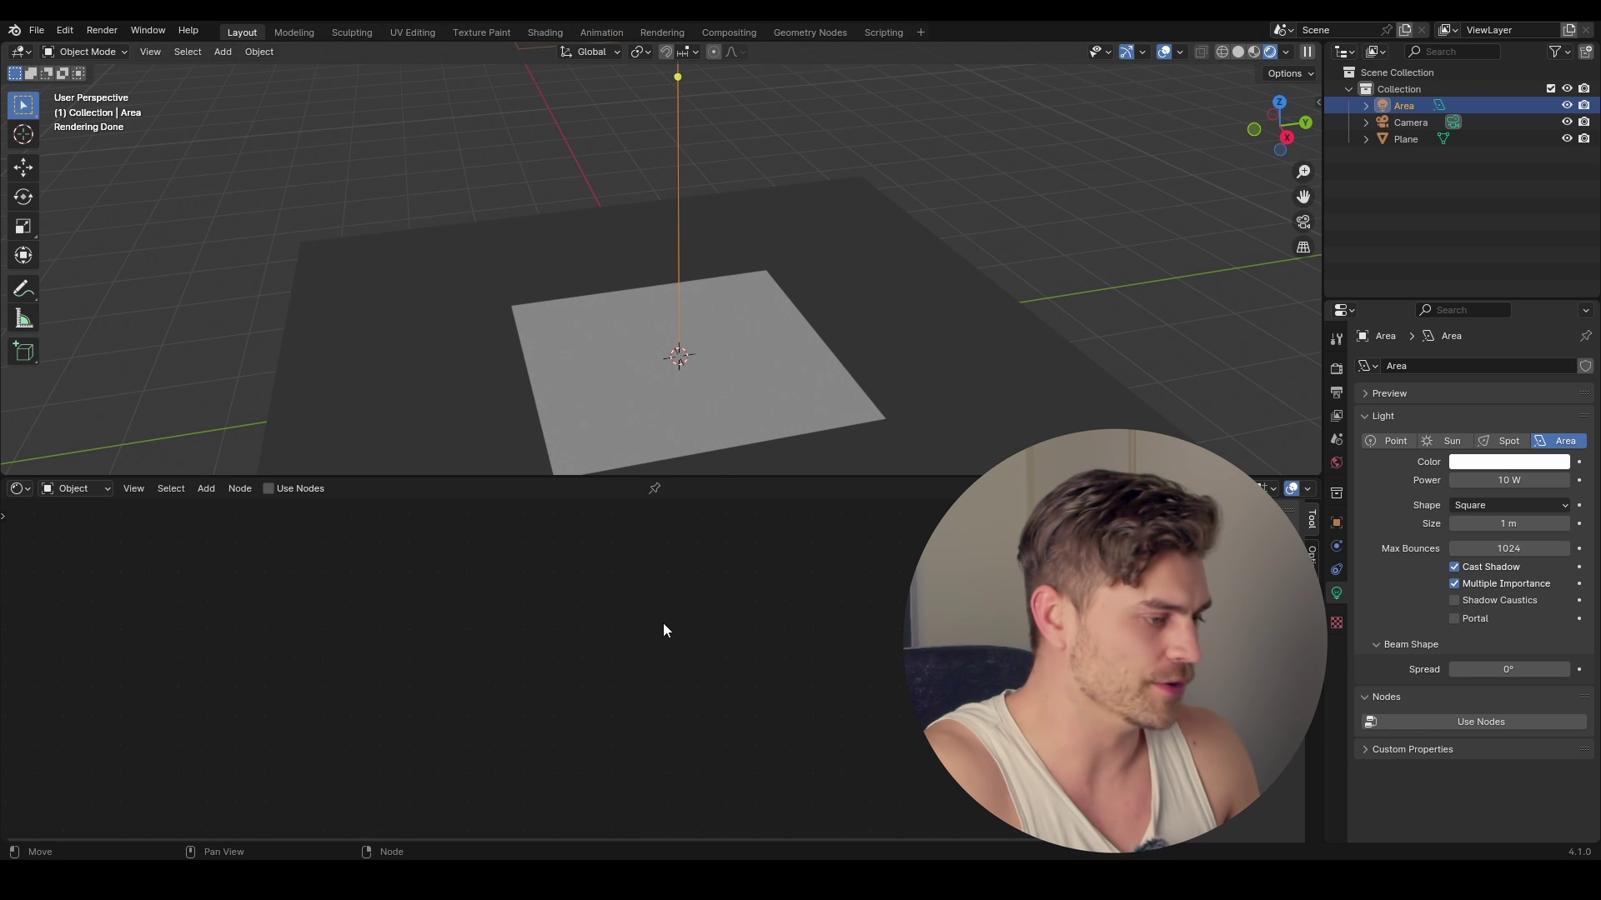
- Enable nodes on the area light and connect a new Voronoi Texture's Distance output to the Emission Strength
left_click(1470, 720)
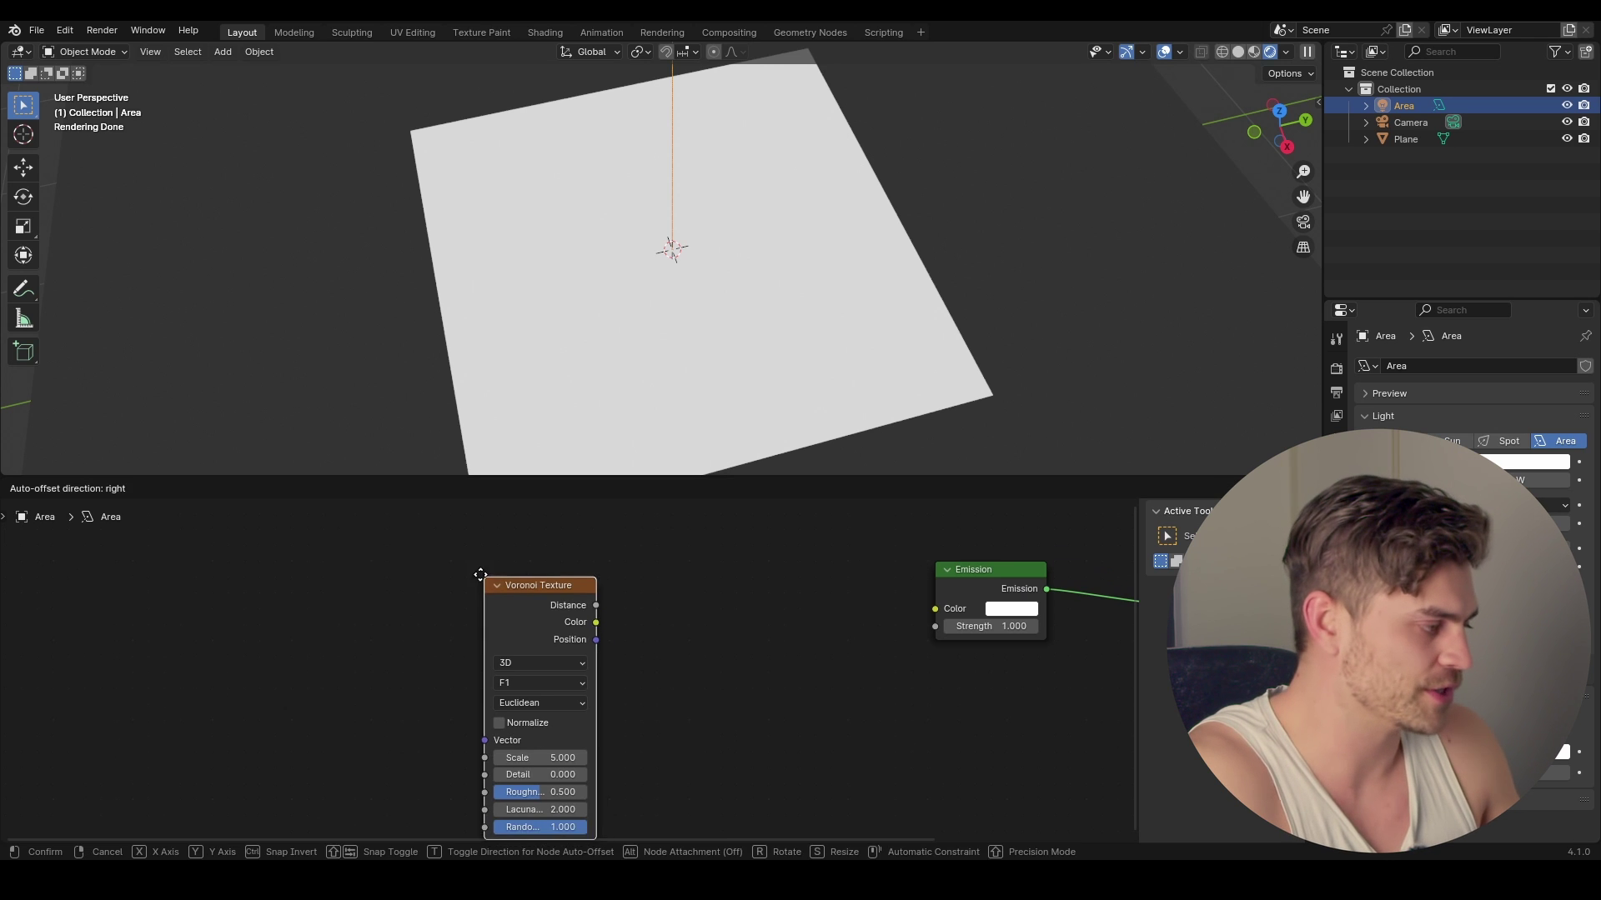
left_click(424, 554)
left_click_drag(513, 572, 928, 627)
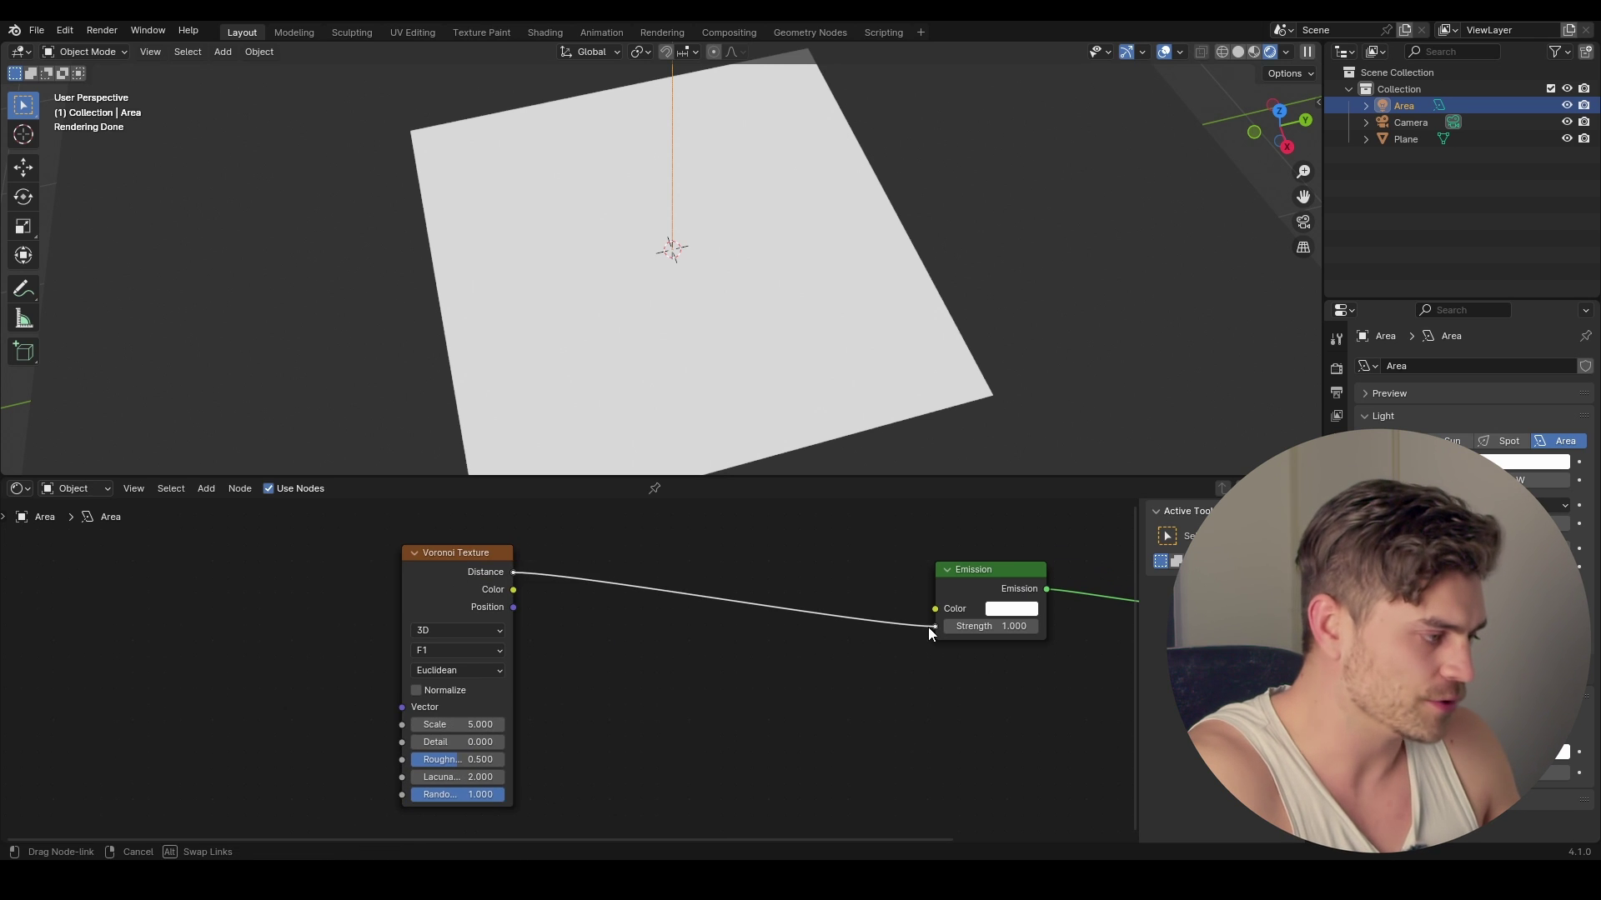
- Set the Voronoi Texture's feature output to Distance to Edge and its Randomness to 0.000
scroll(567, 662, "up", 1)
left_click(449, 647)
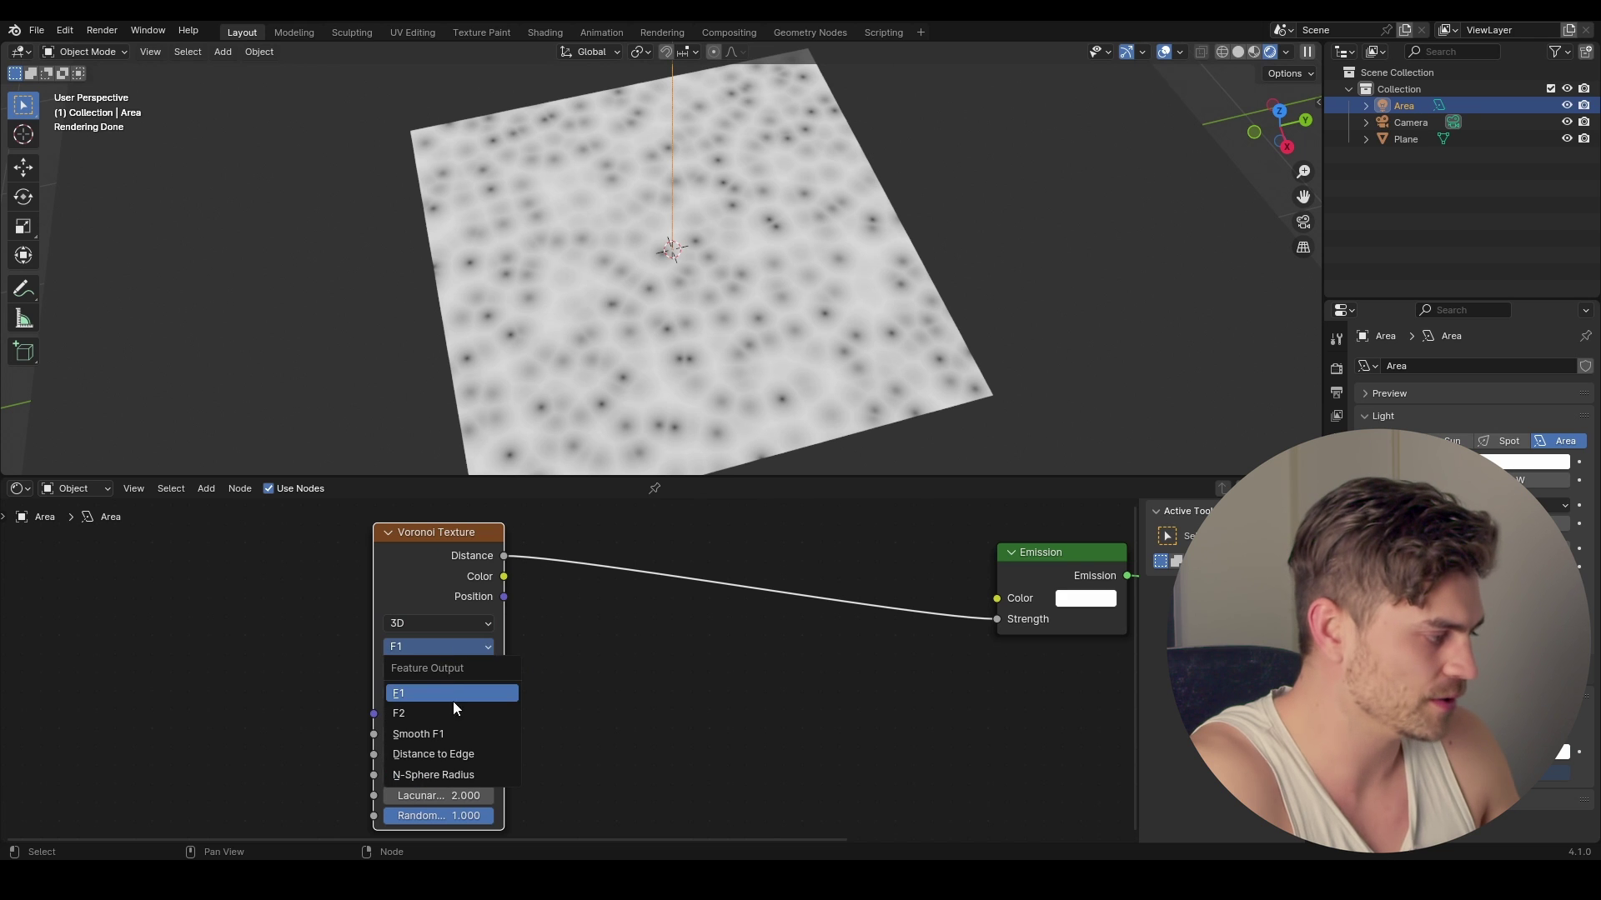
left_click(463, 755)
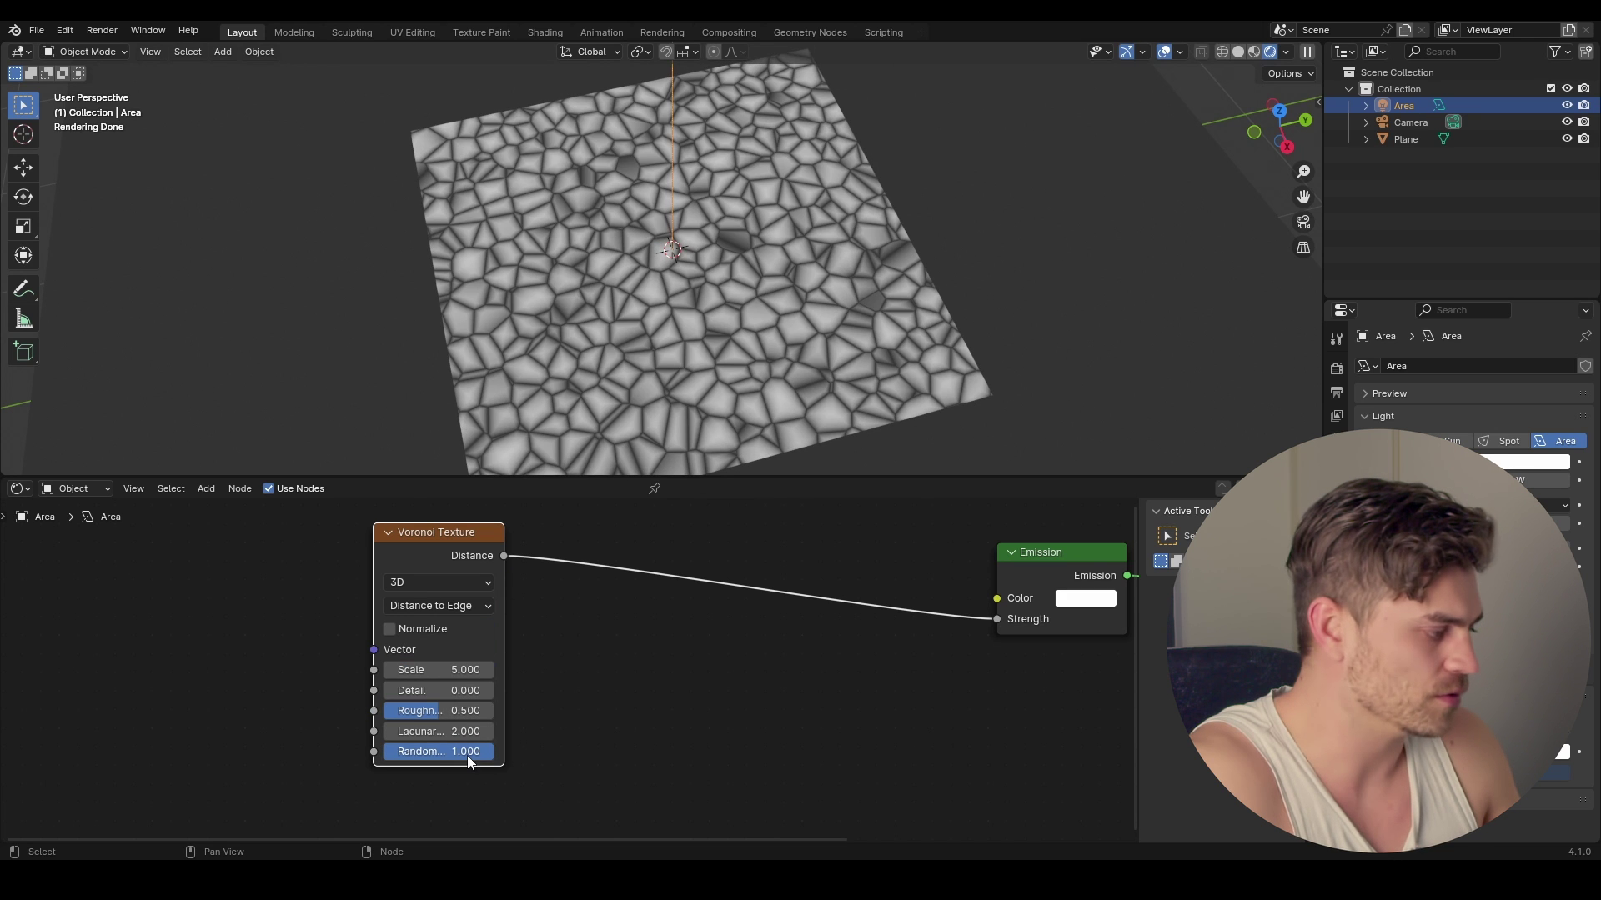
left_click_drag(466, 755, 356, 755)
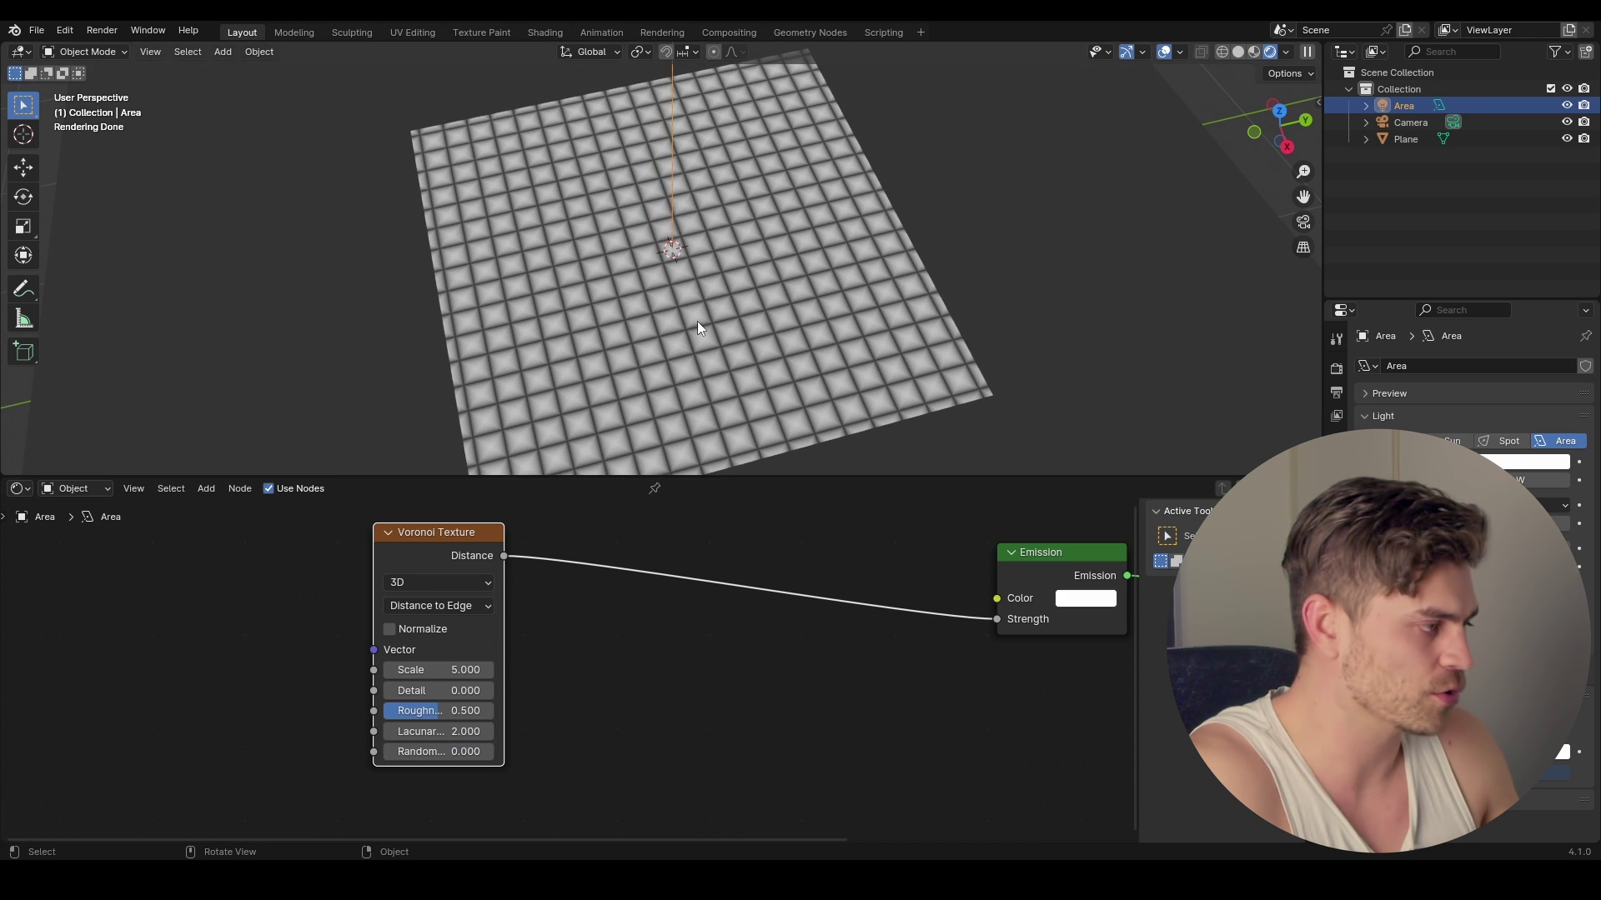
- Insert a Color Ramp between the Voronoi Texture's Distance and the Emission Strength, and move its black and white stops closer together
key("shift+a")
left_click(611, 551)
left_click_drag(628, 662, 653, 662)
left_click_drag(822, 663, 711, 662)
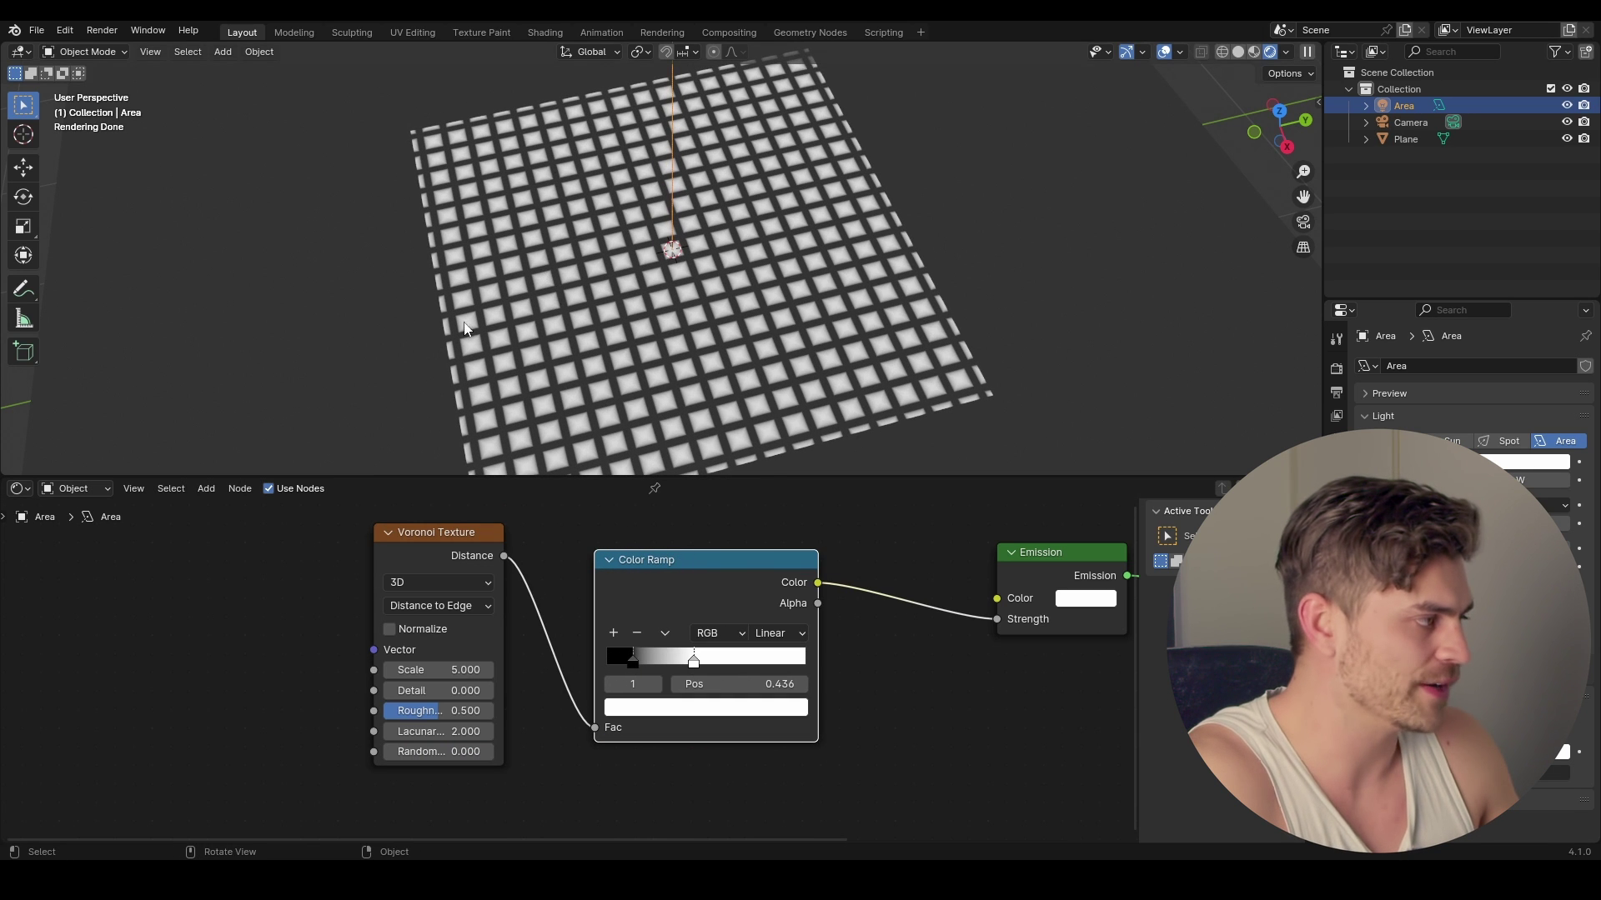
- Set the Voronoi Texture's Scale to 3.000 and the Color Ramp's white stop position to 0.214
left_click_drag(457, 668, 487, 668, "shift")
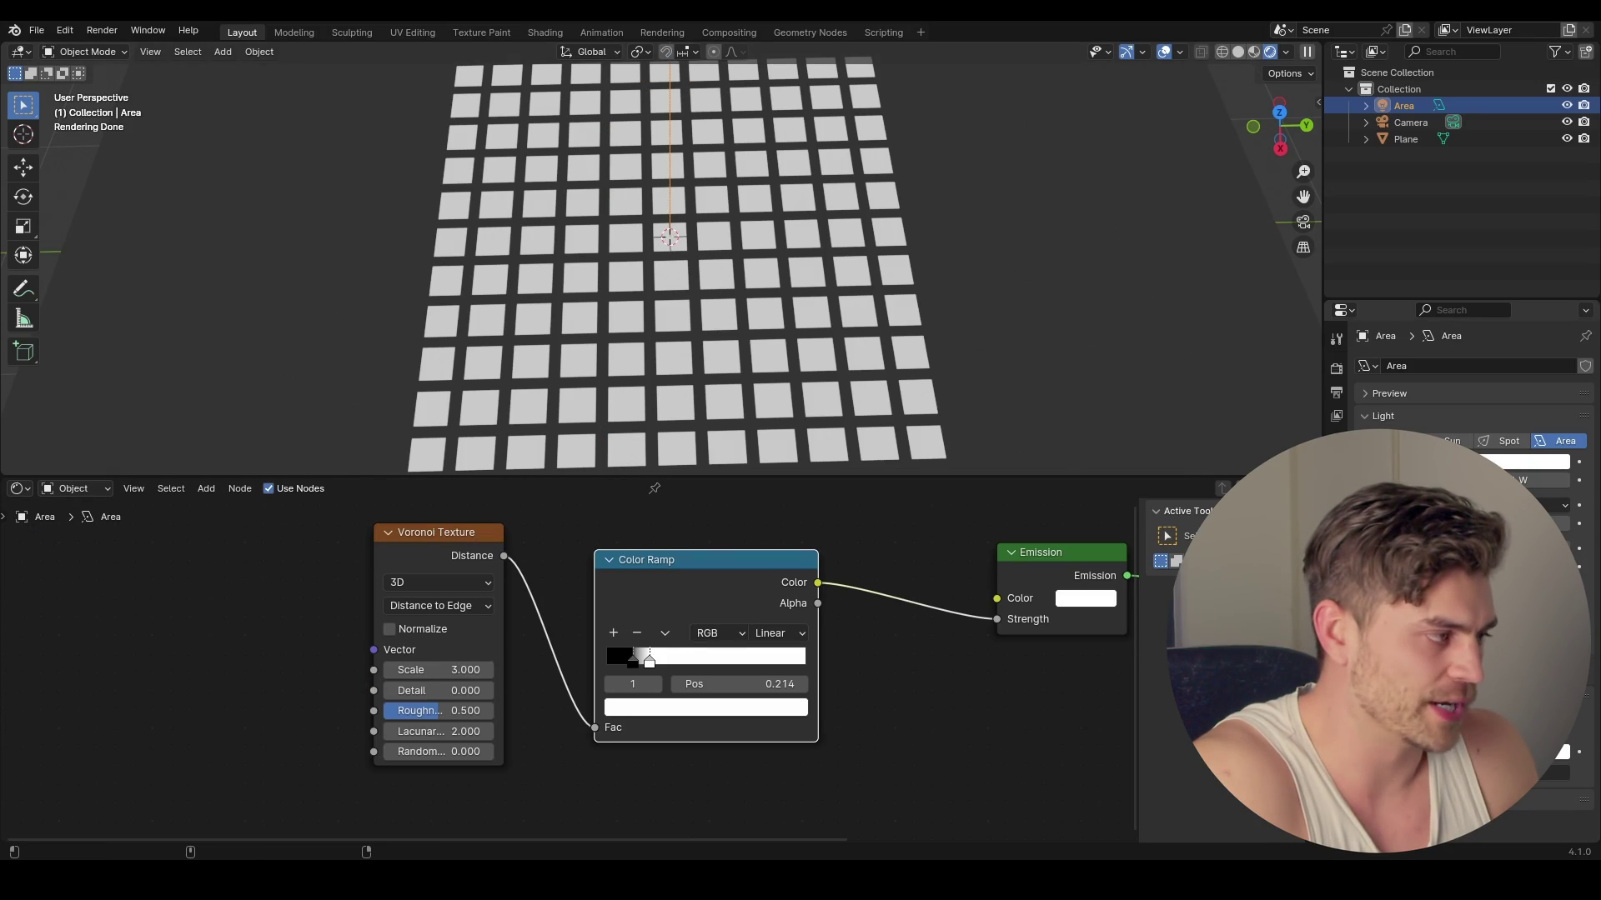
left_click(648, 653)
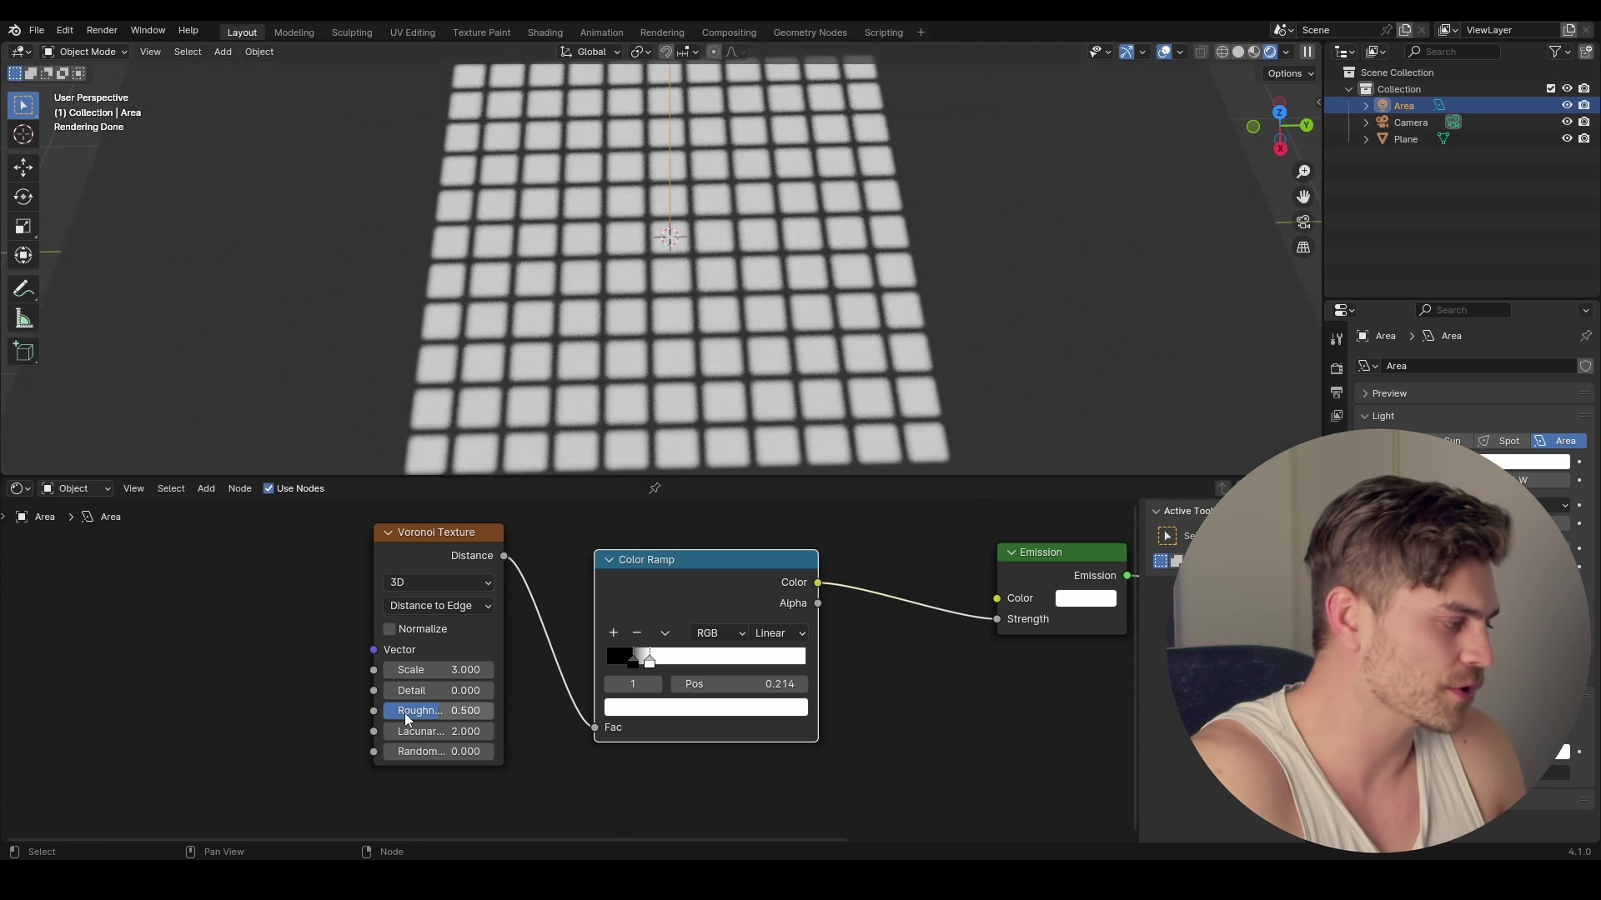
- Set the Voronoi Texture's Randomness to 1.000
left_click(423, 753)
type("1")
key("Return")
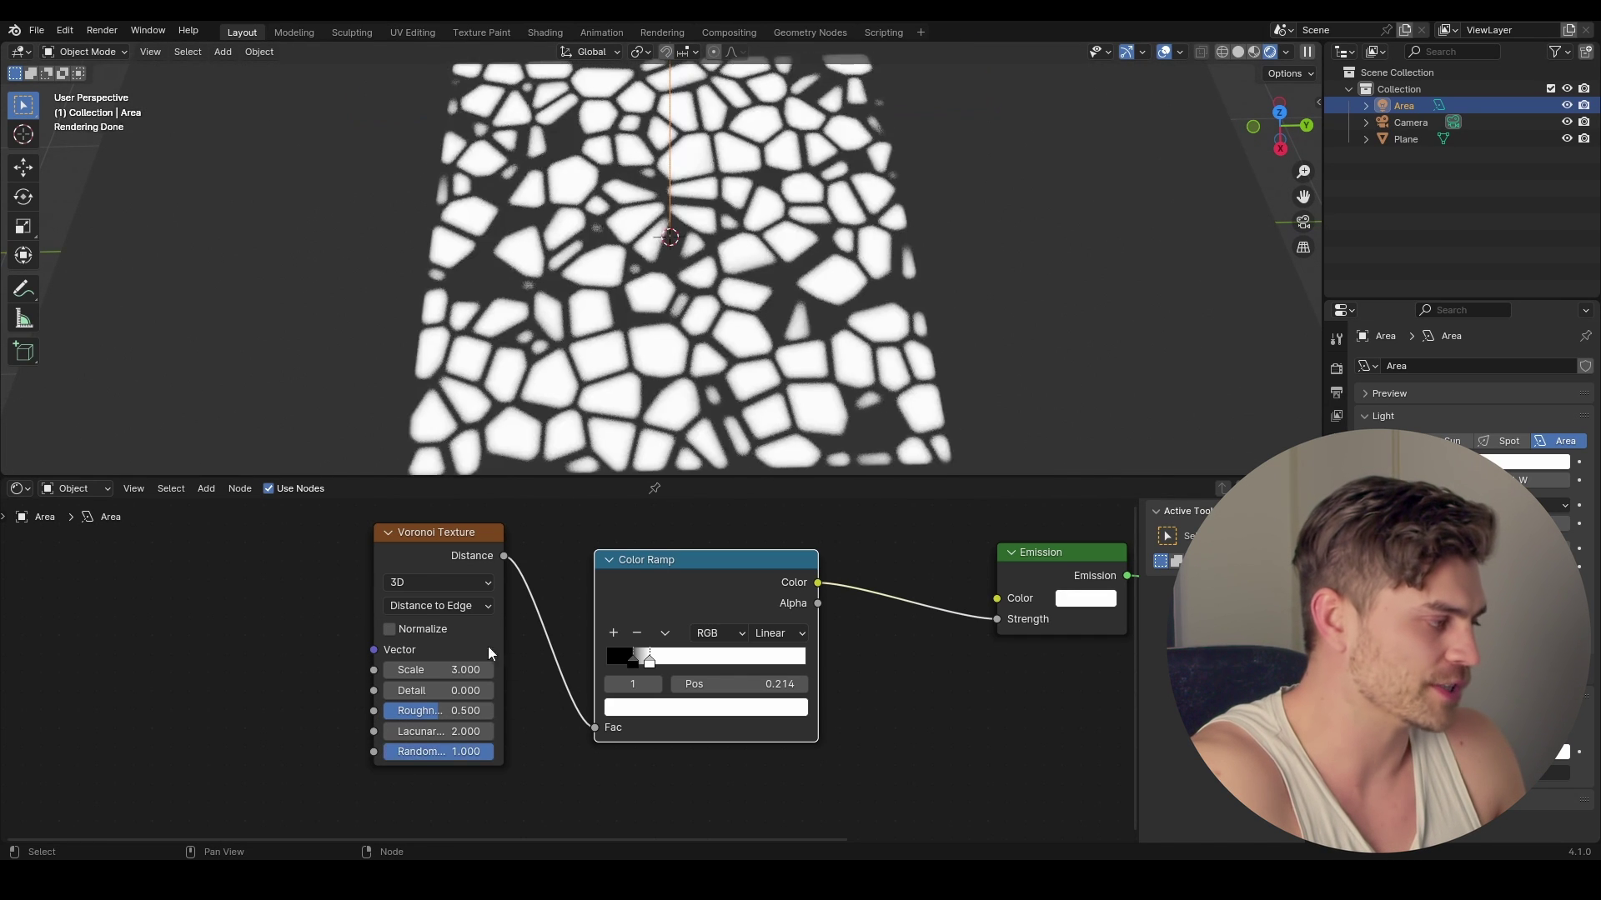
- Switch the Voronoi Texture's feature output to Smooth F1 and shift the Color Ramp's stops toward the white end, with the black stop at 0.450
left_click(447, 609)
left_click(418, 692)
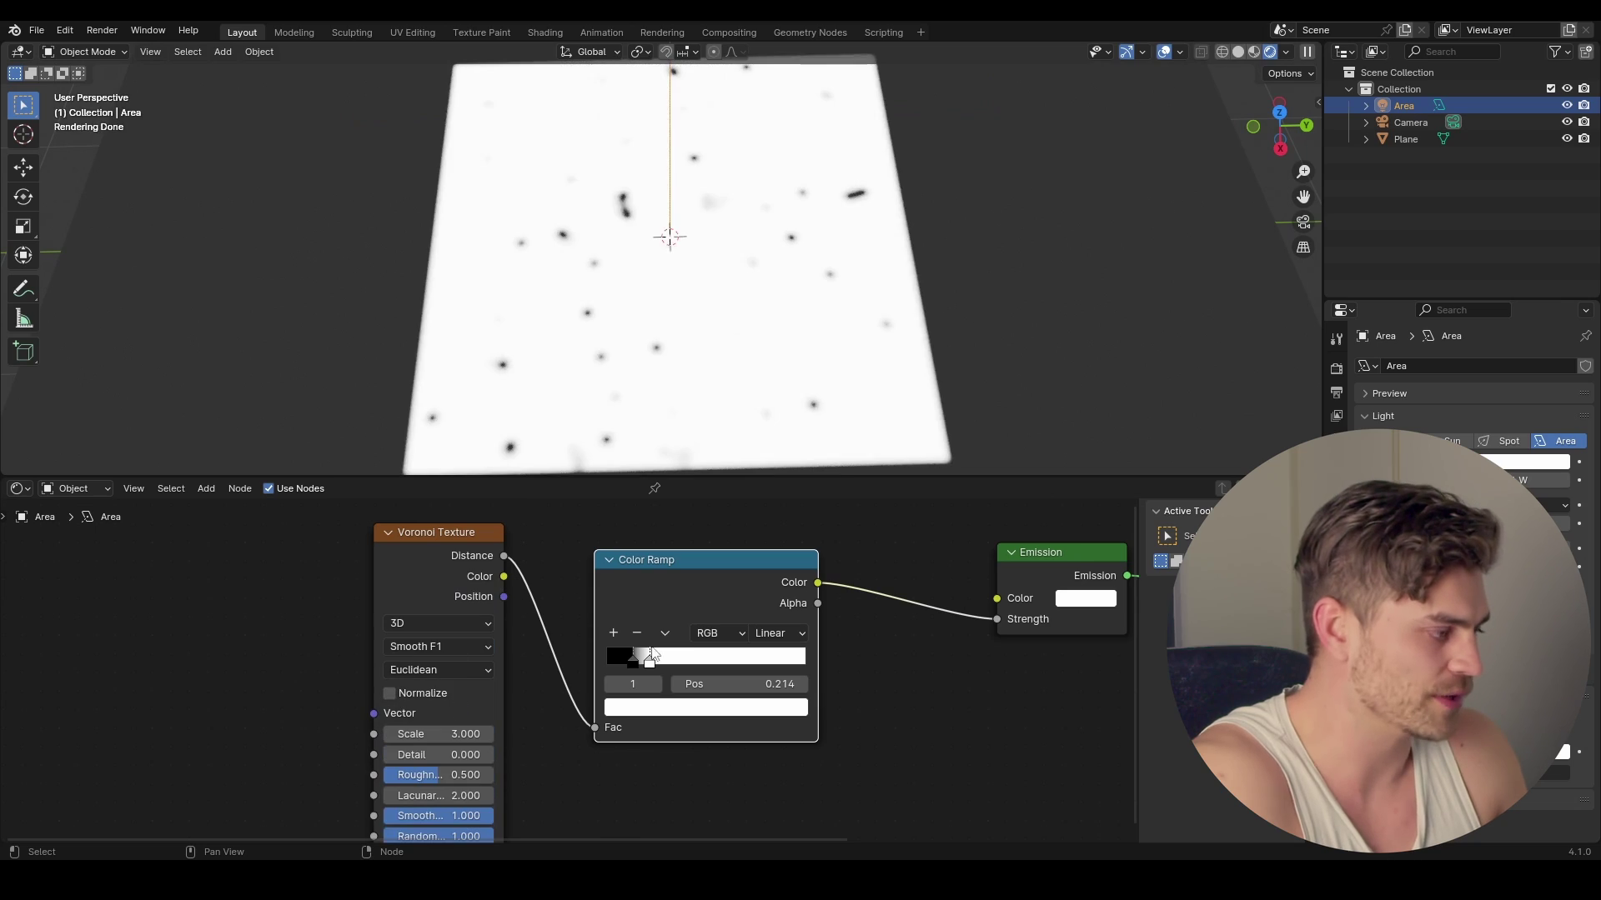
left_click_drag(649, 664, 684, 665)
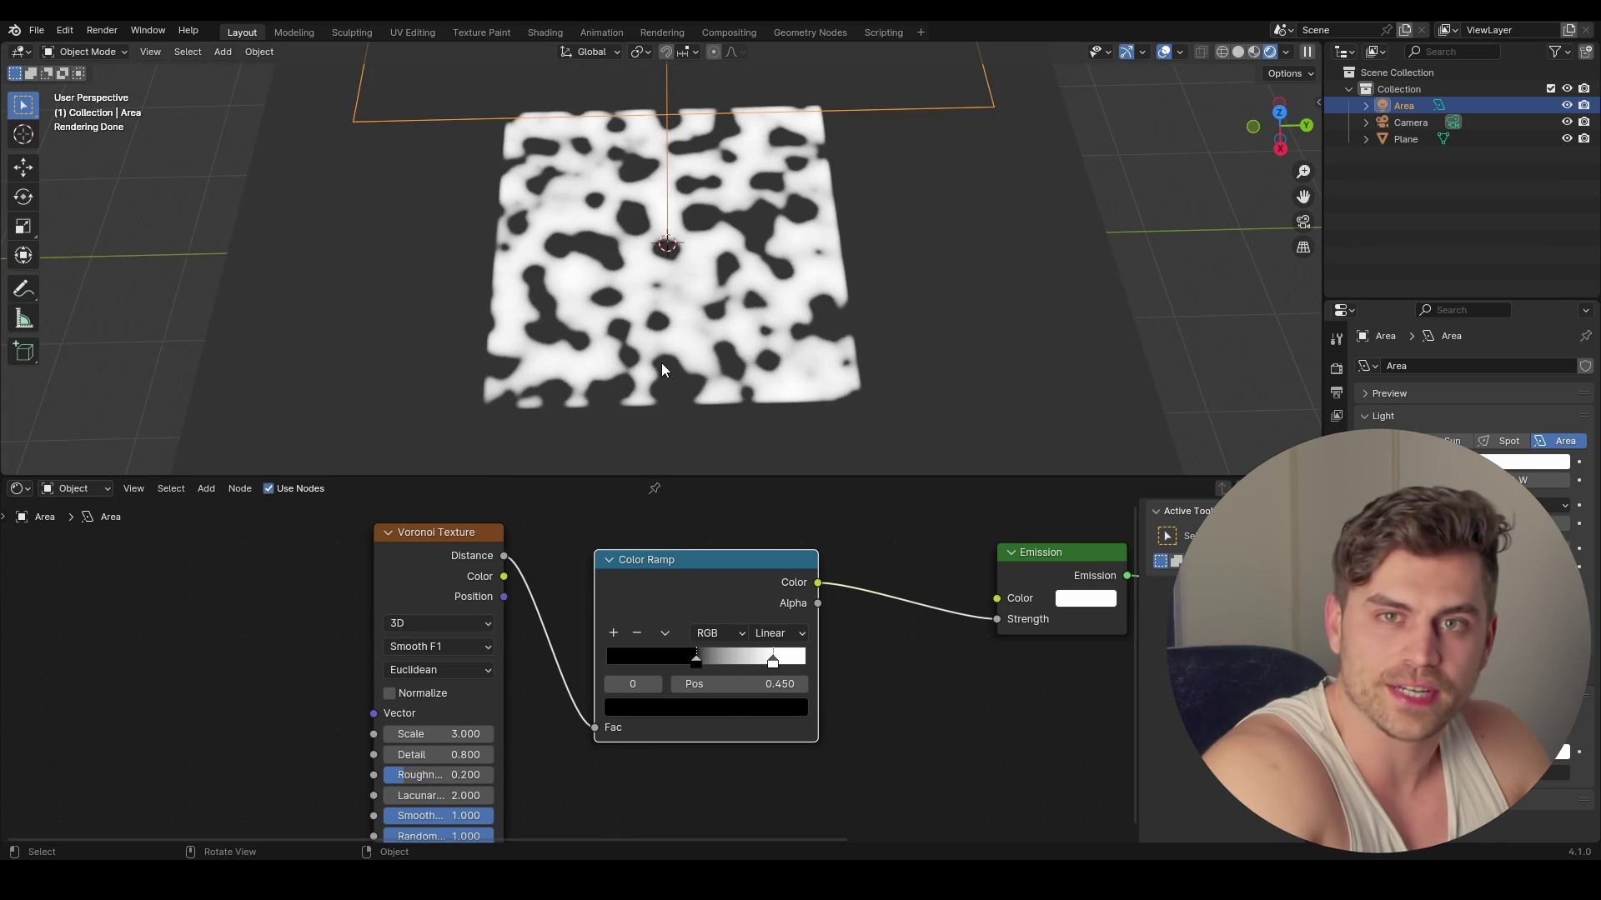